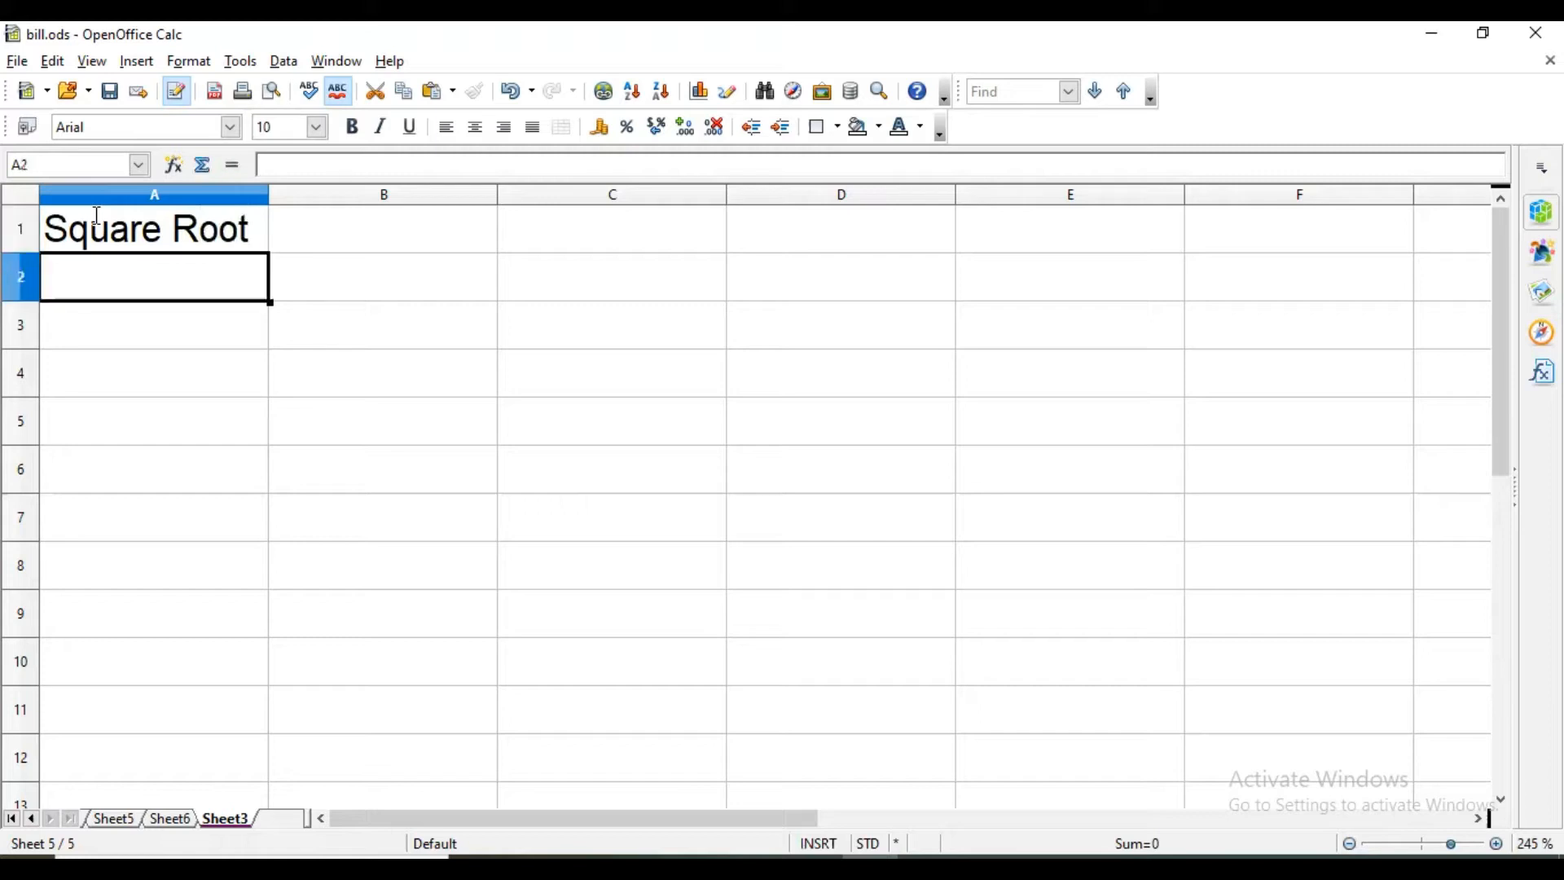
- Enter the label "Number" in cell A2 and the value 256 beside it in B2
text(Number)
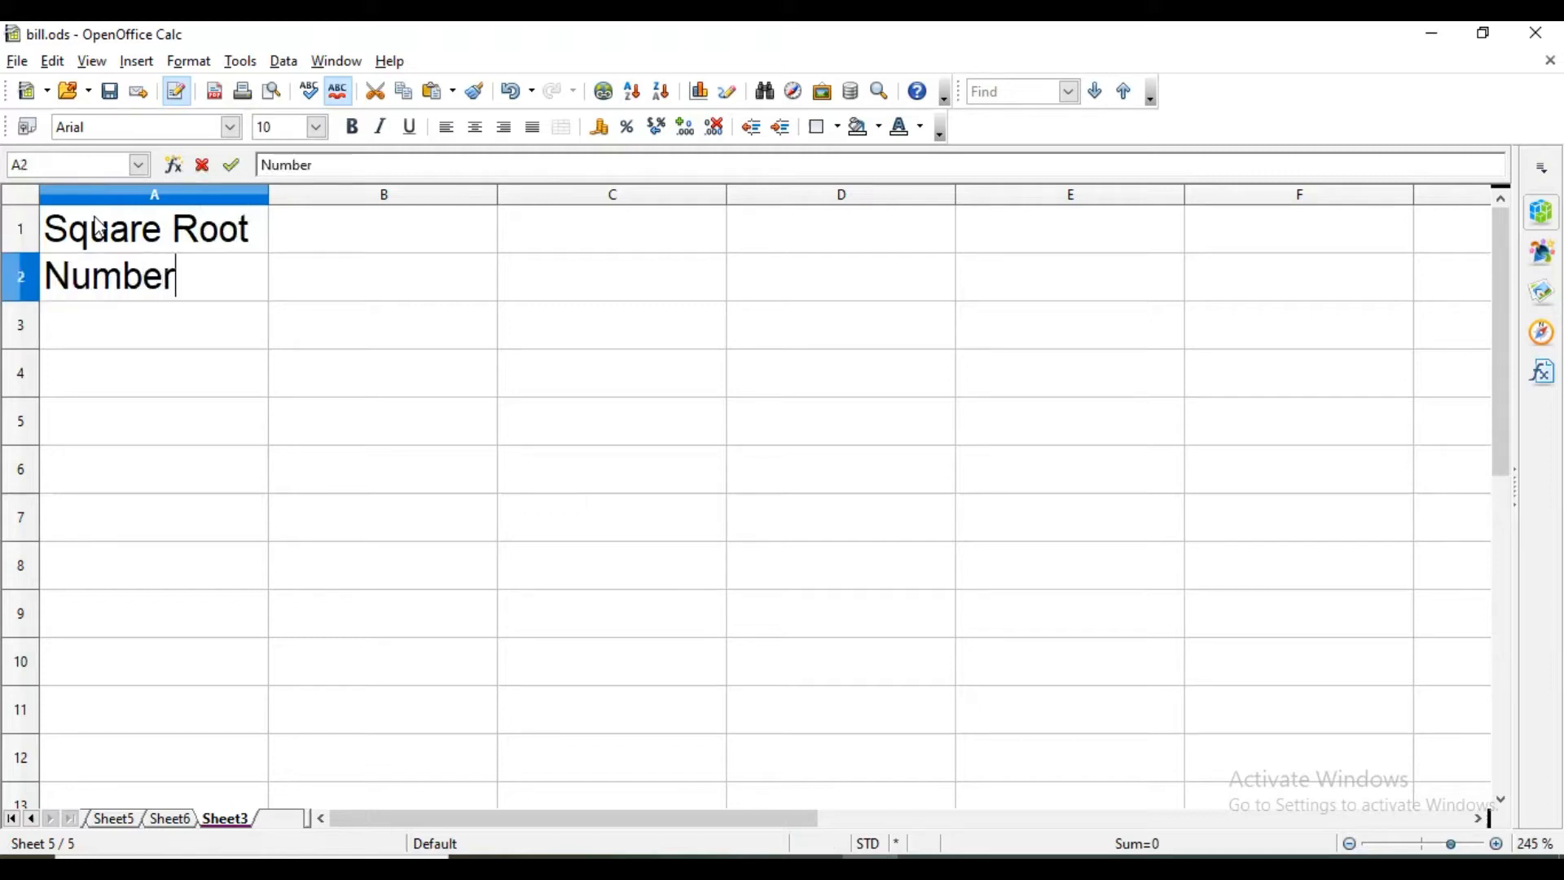
key(Tab)
text(256)
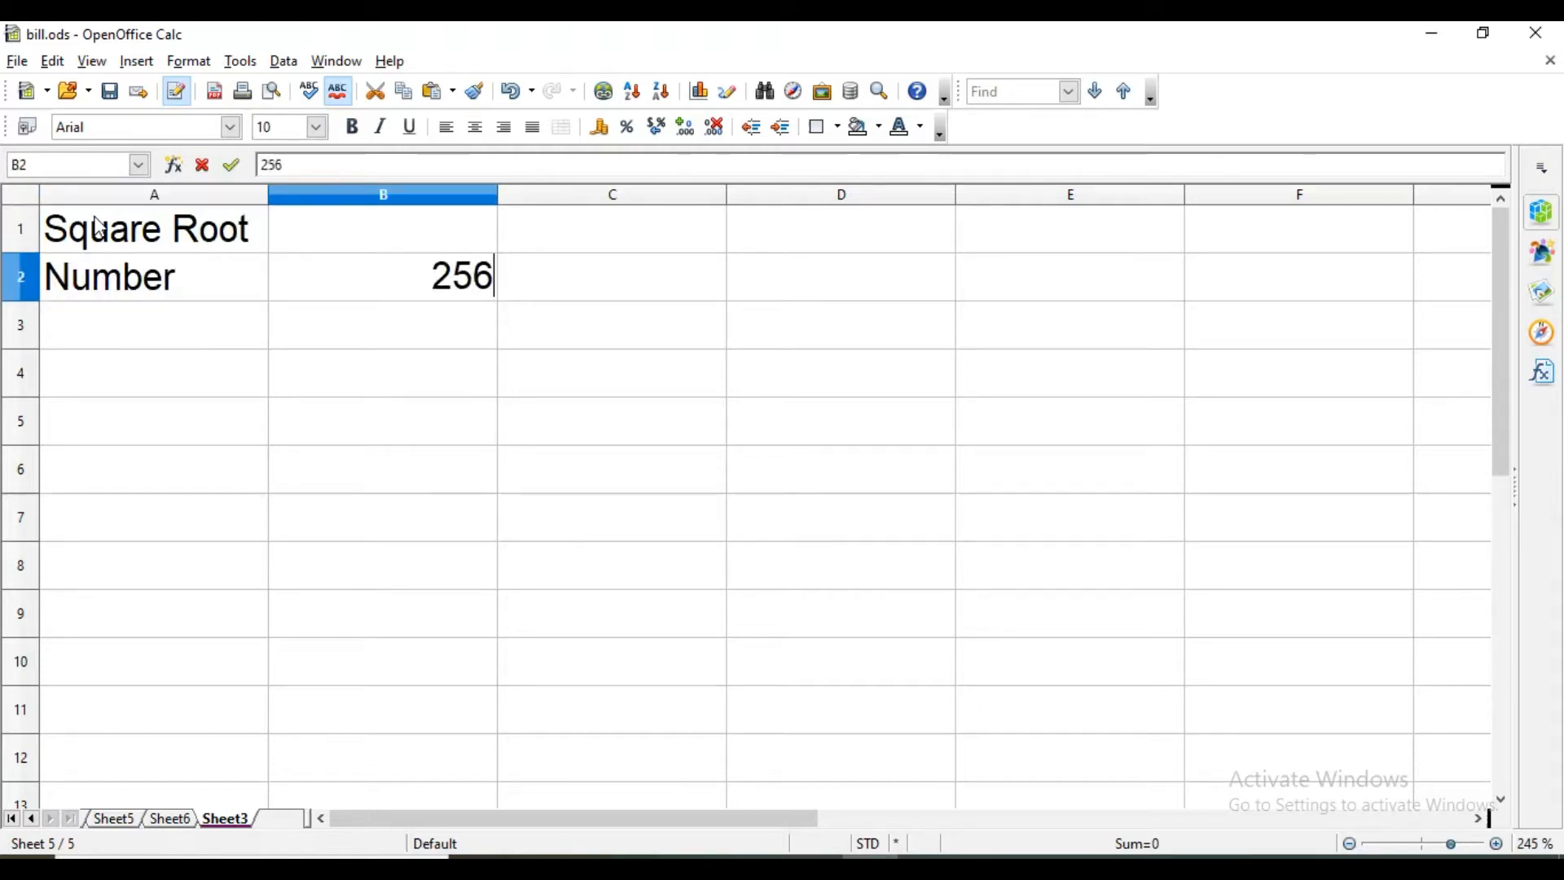
key(Return)
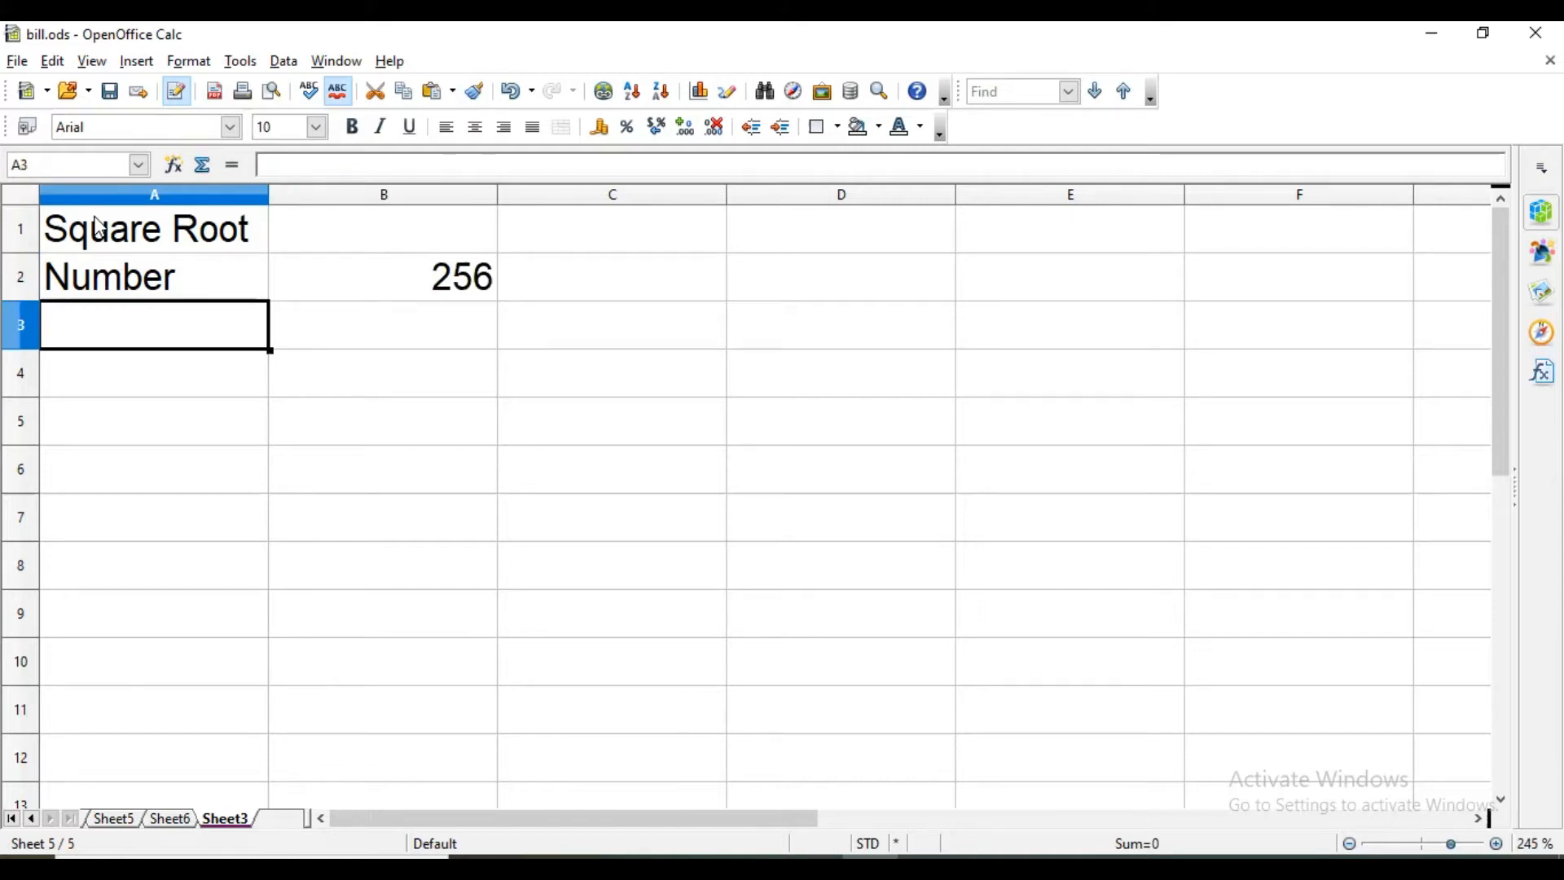
- Label cell A3 "Result" and calculate the square root of B2 in B3 with the formula =SQRT(B2)
text(Result)
key(Tab)
text(=sqrt)
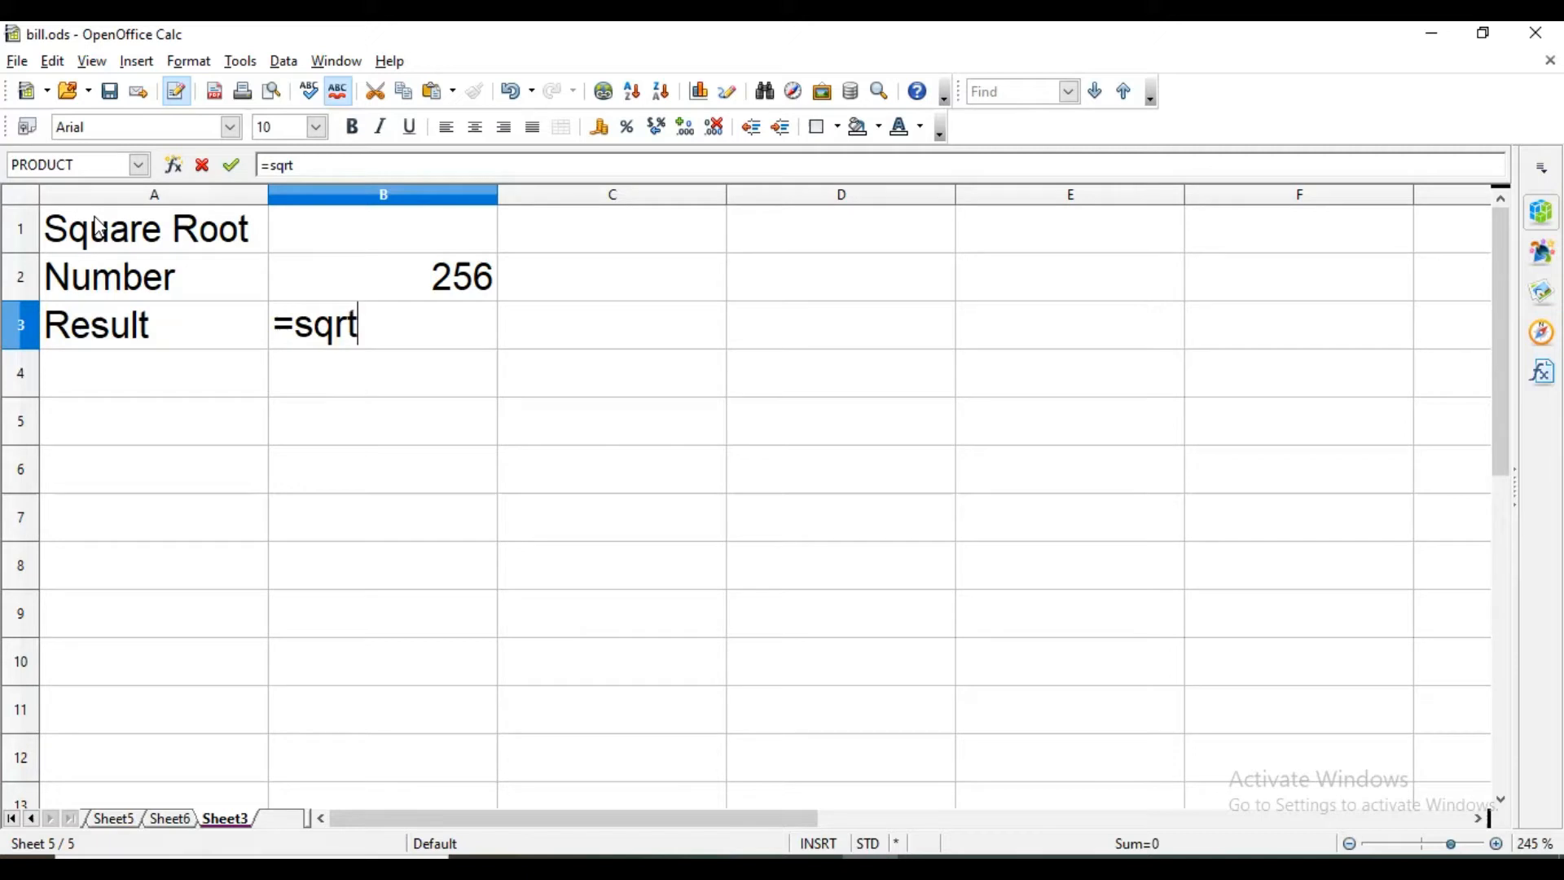
text(()
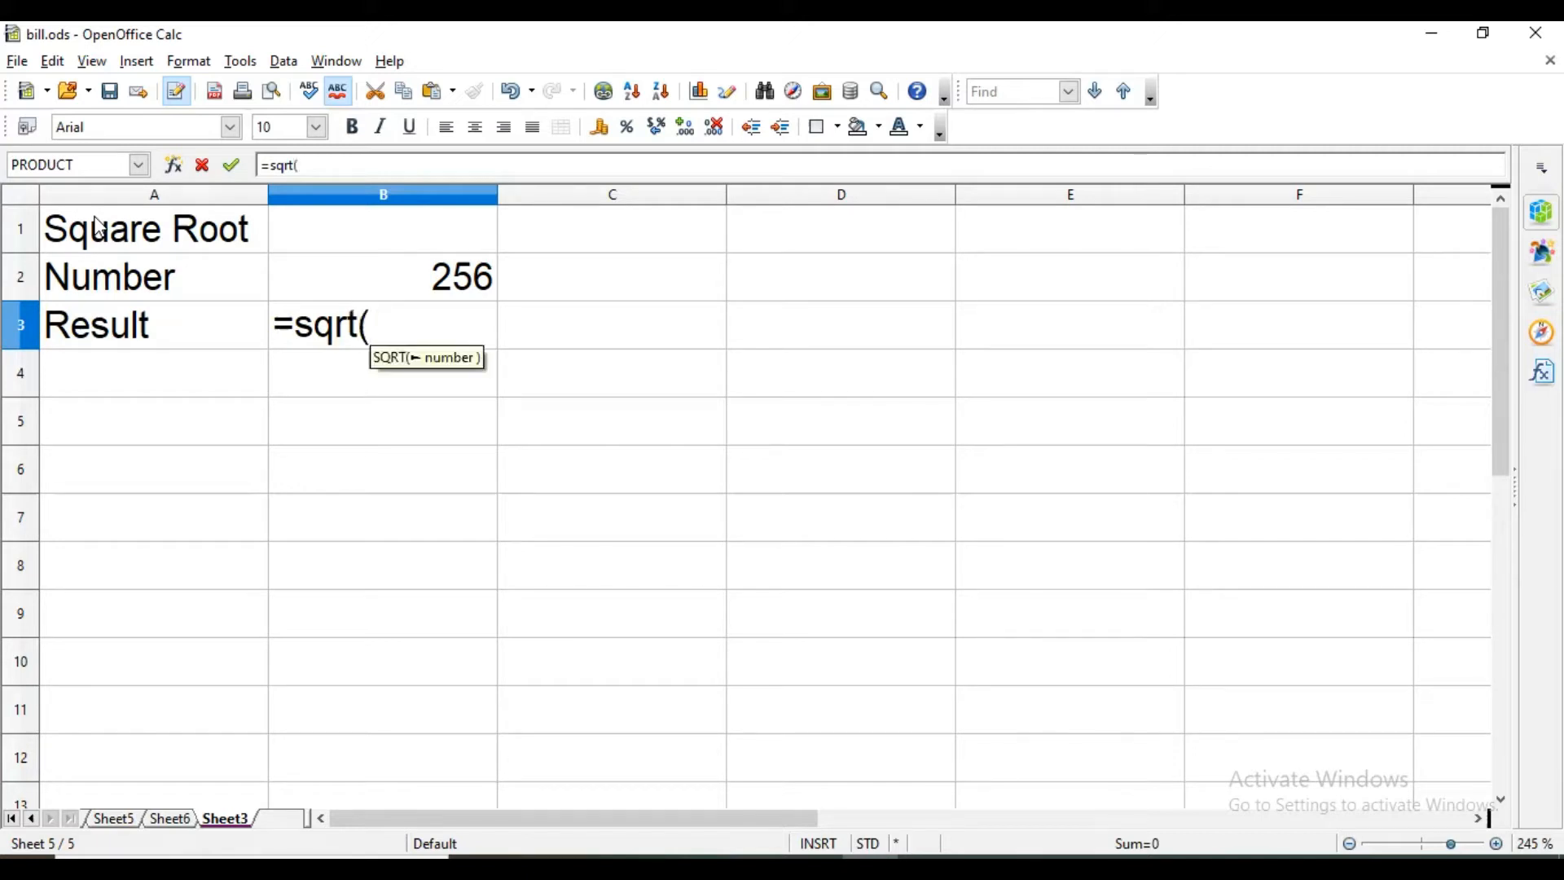
click(354, 284)
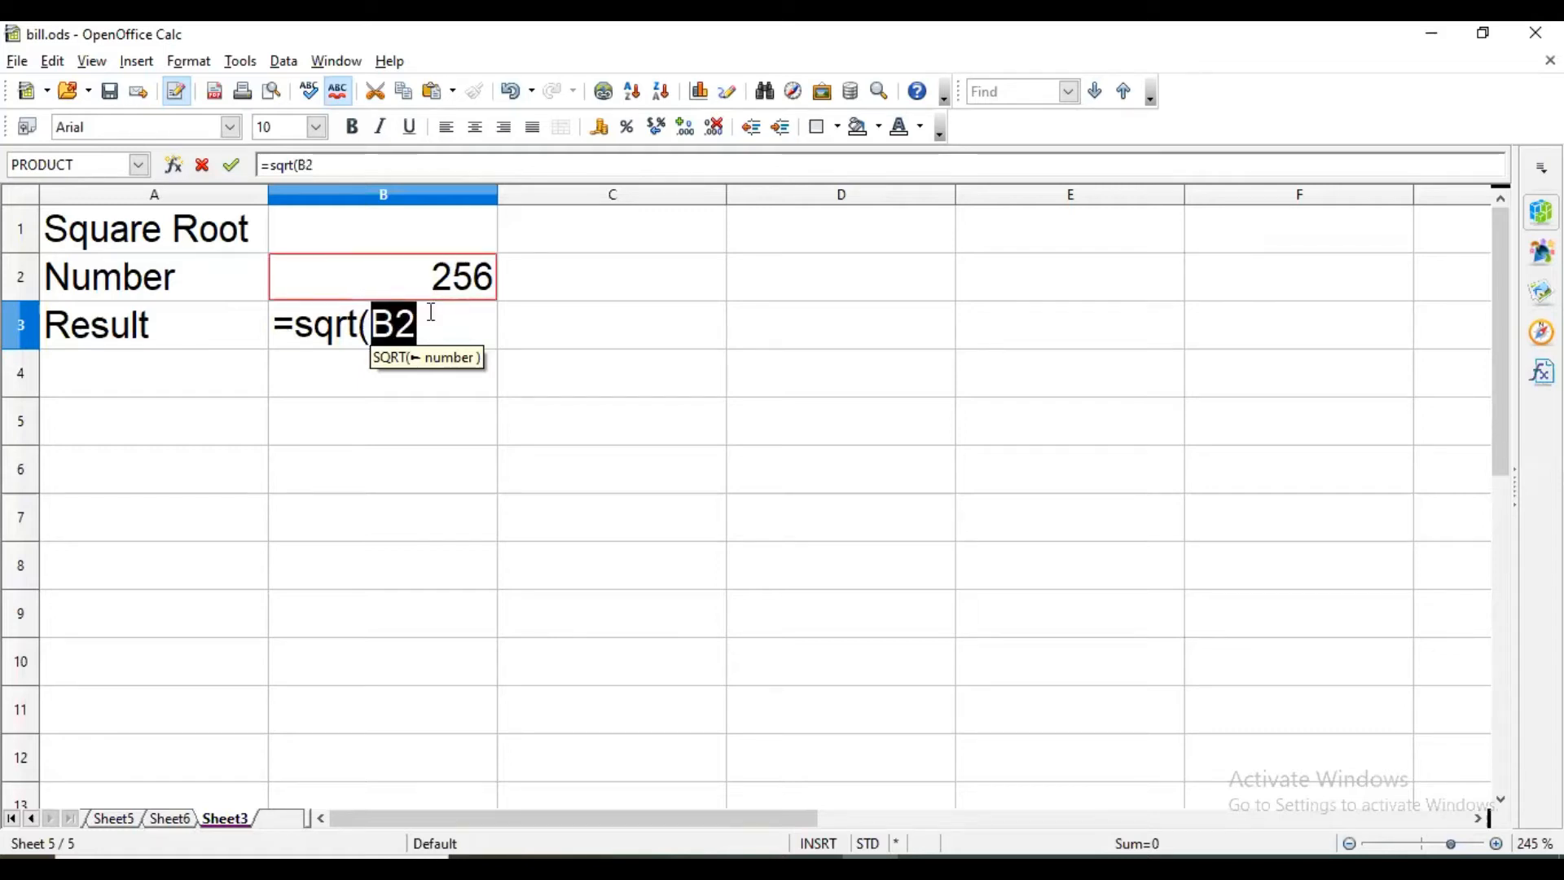
text())
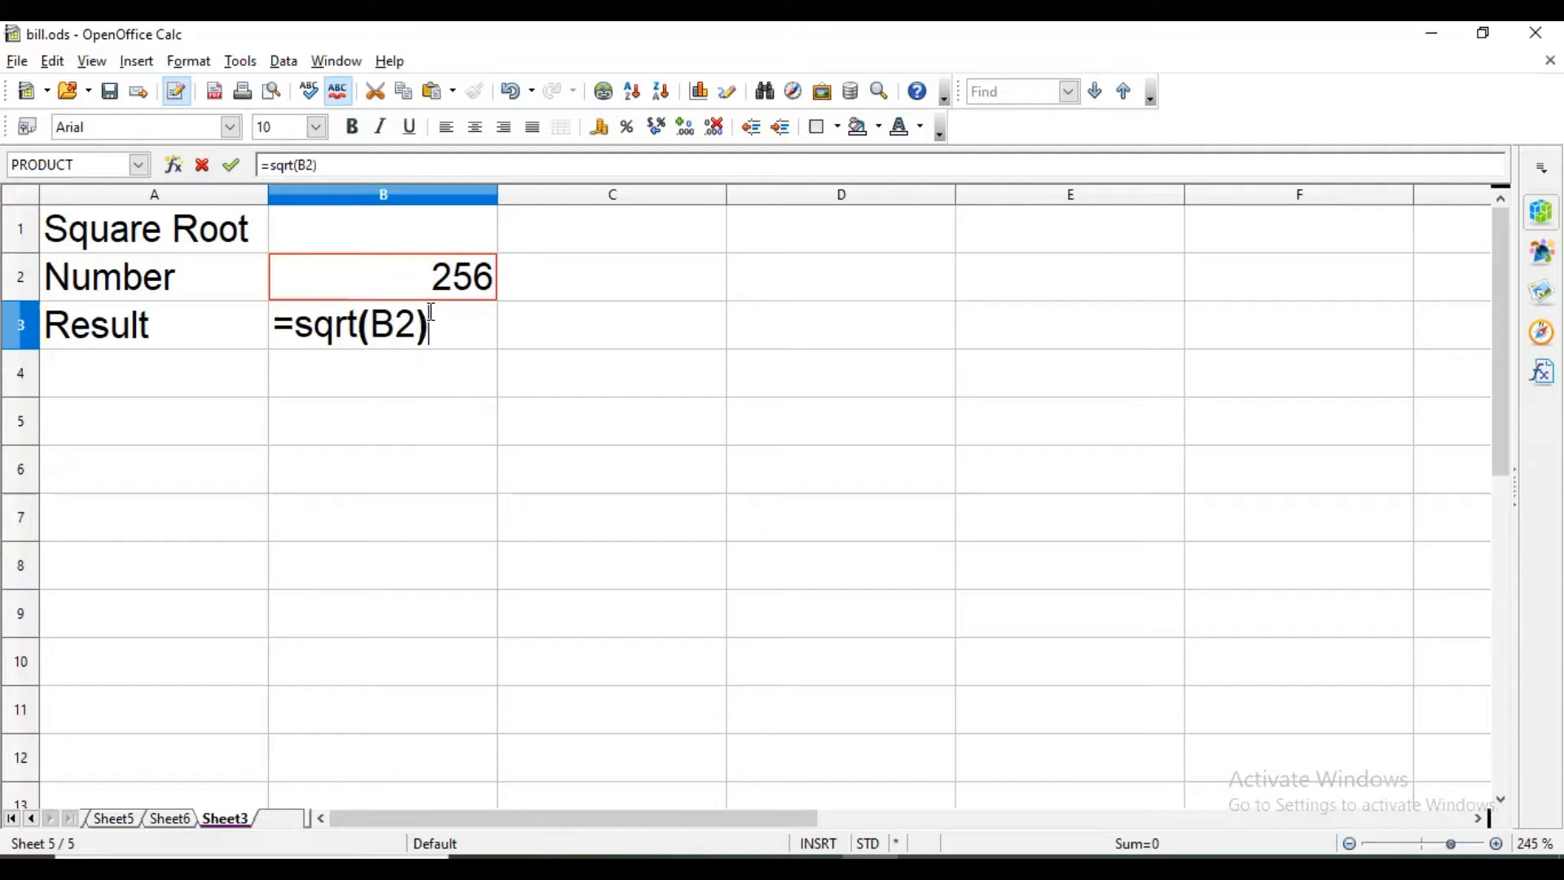
key(Return)
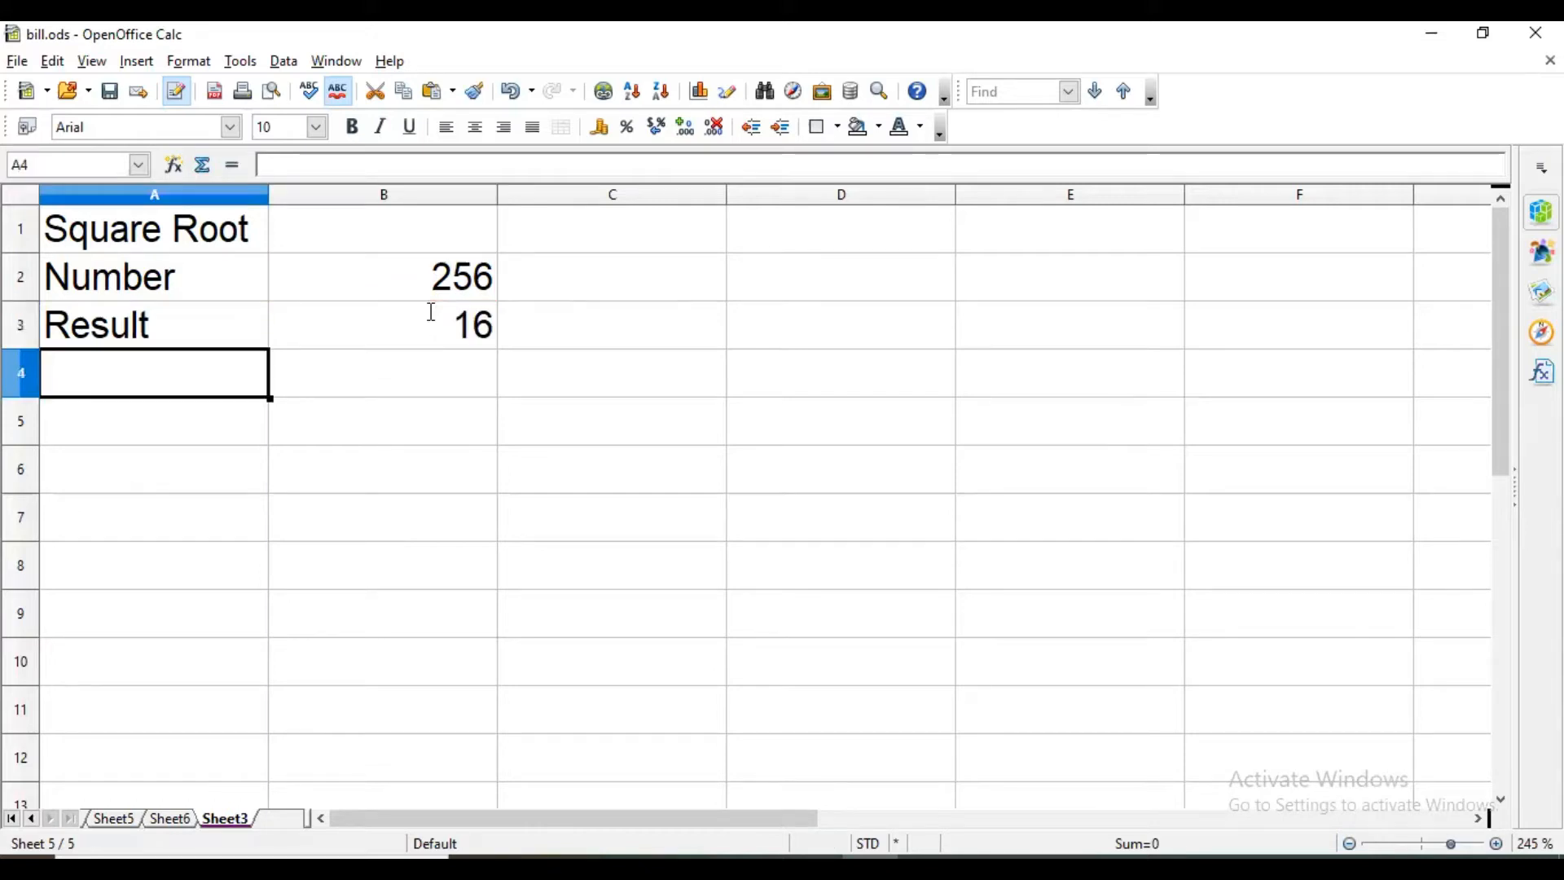
click(432, 312)
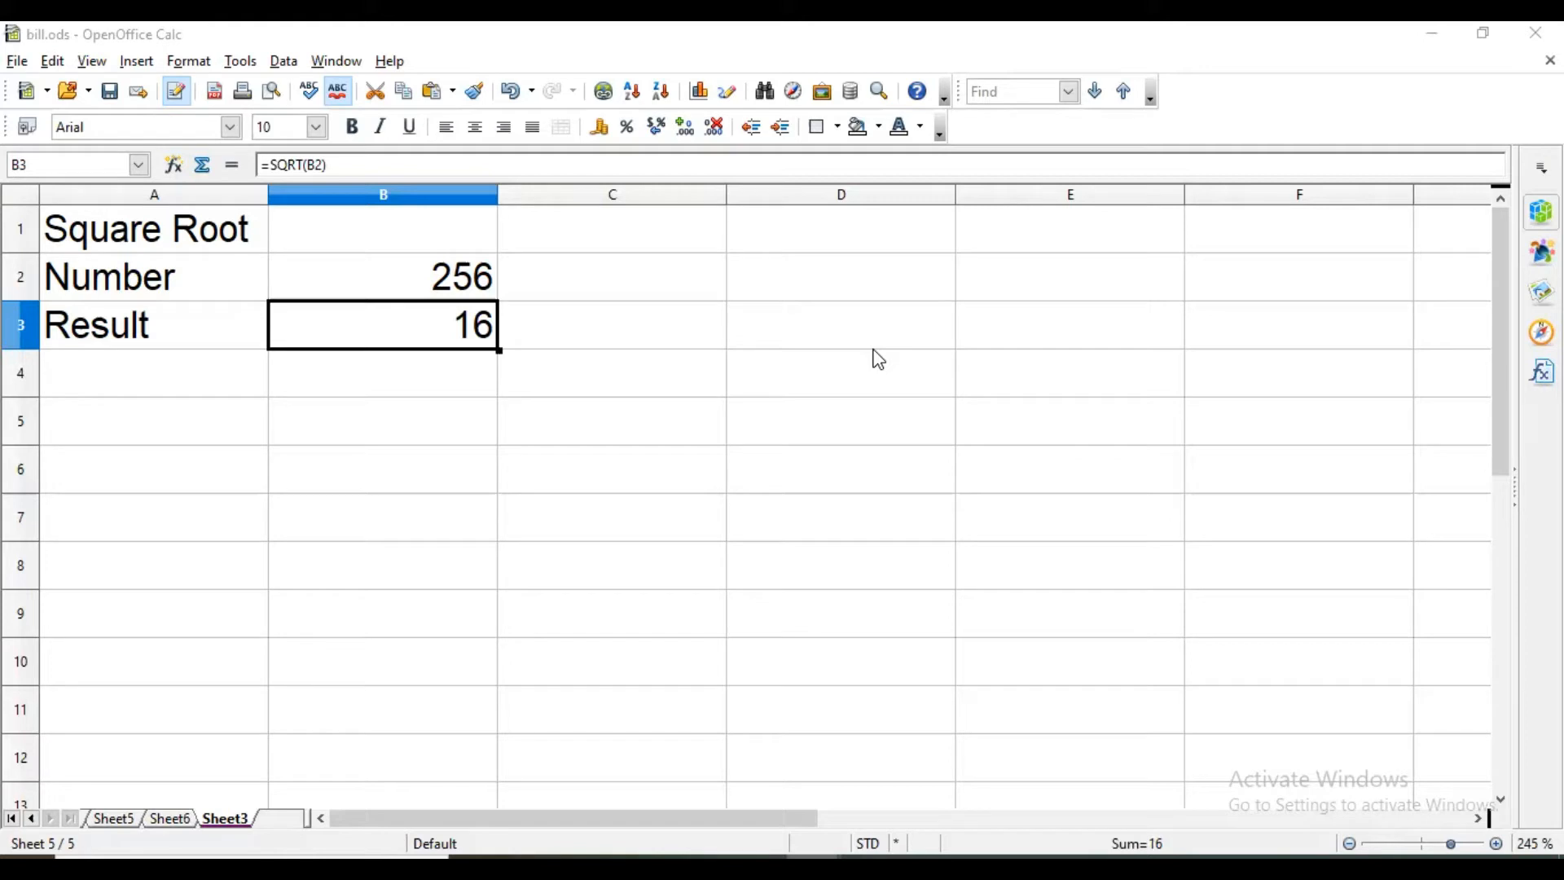
- Enter the heading "Integer Value" in cell A5 for a second function example
click(246, 423)
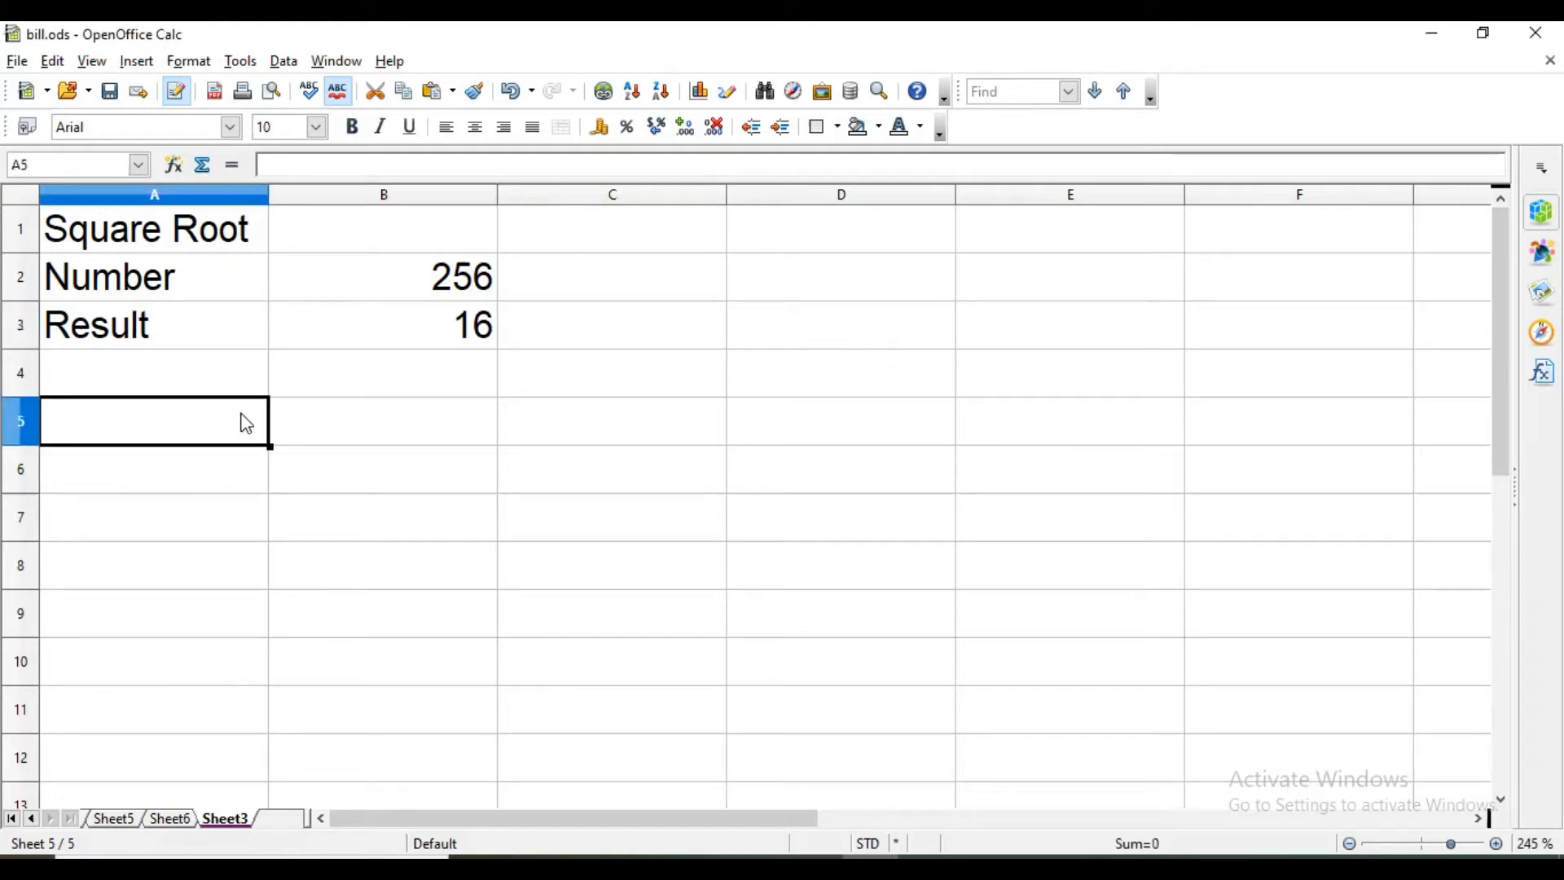
text(In)
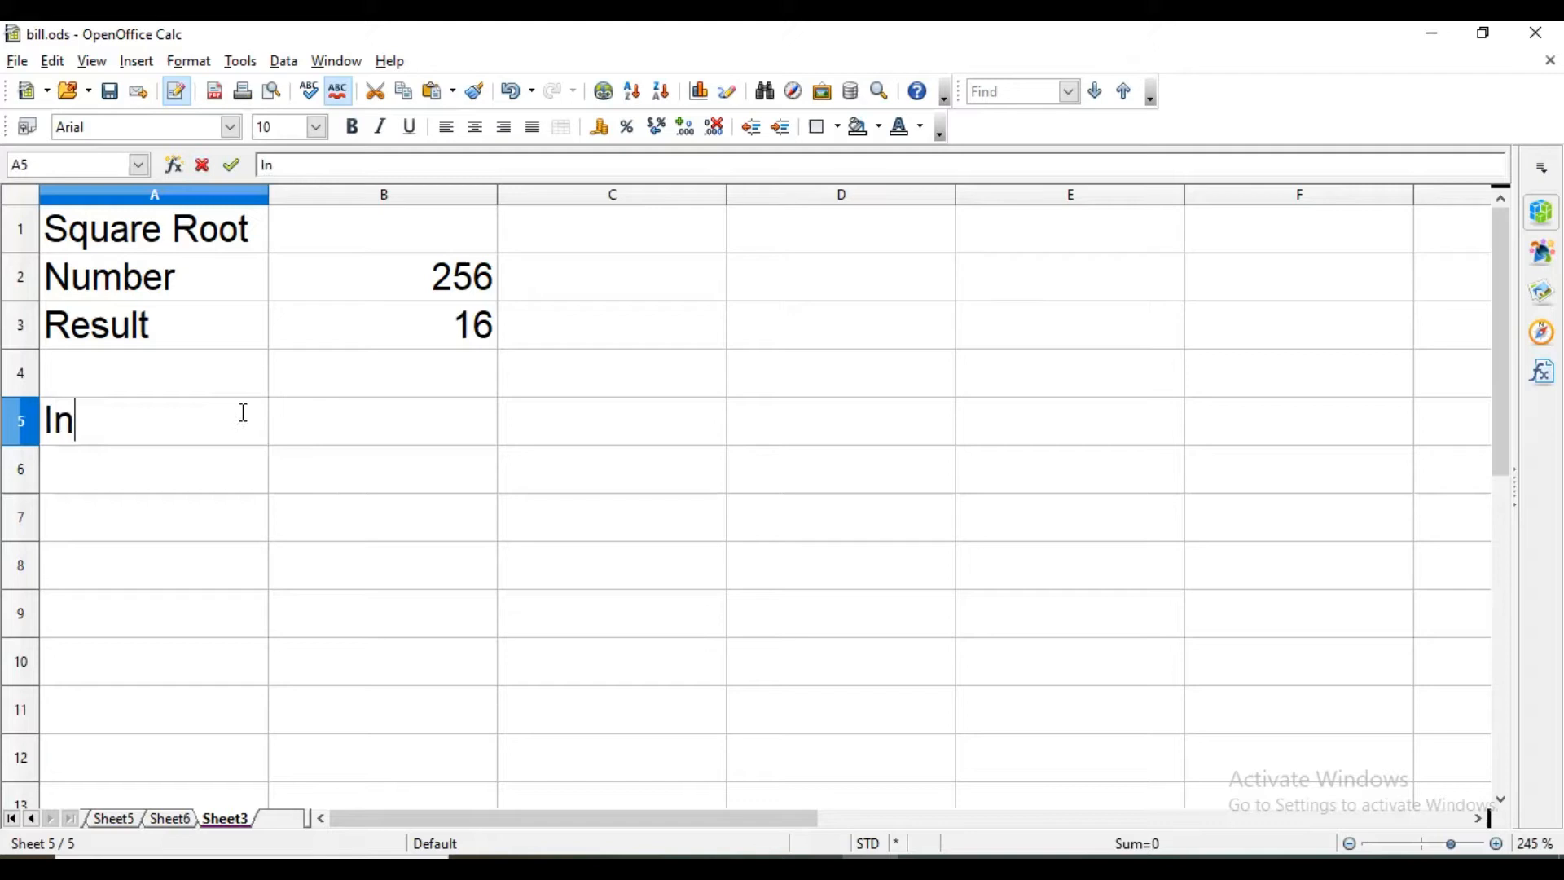
text(teger V)
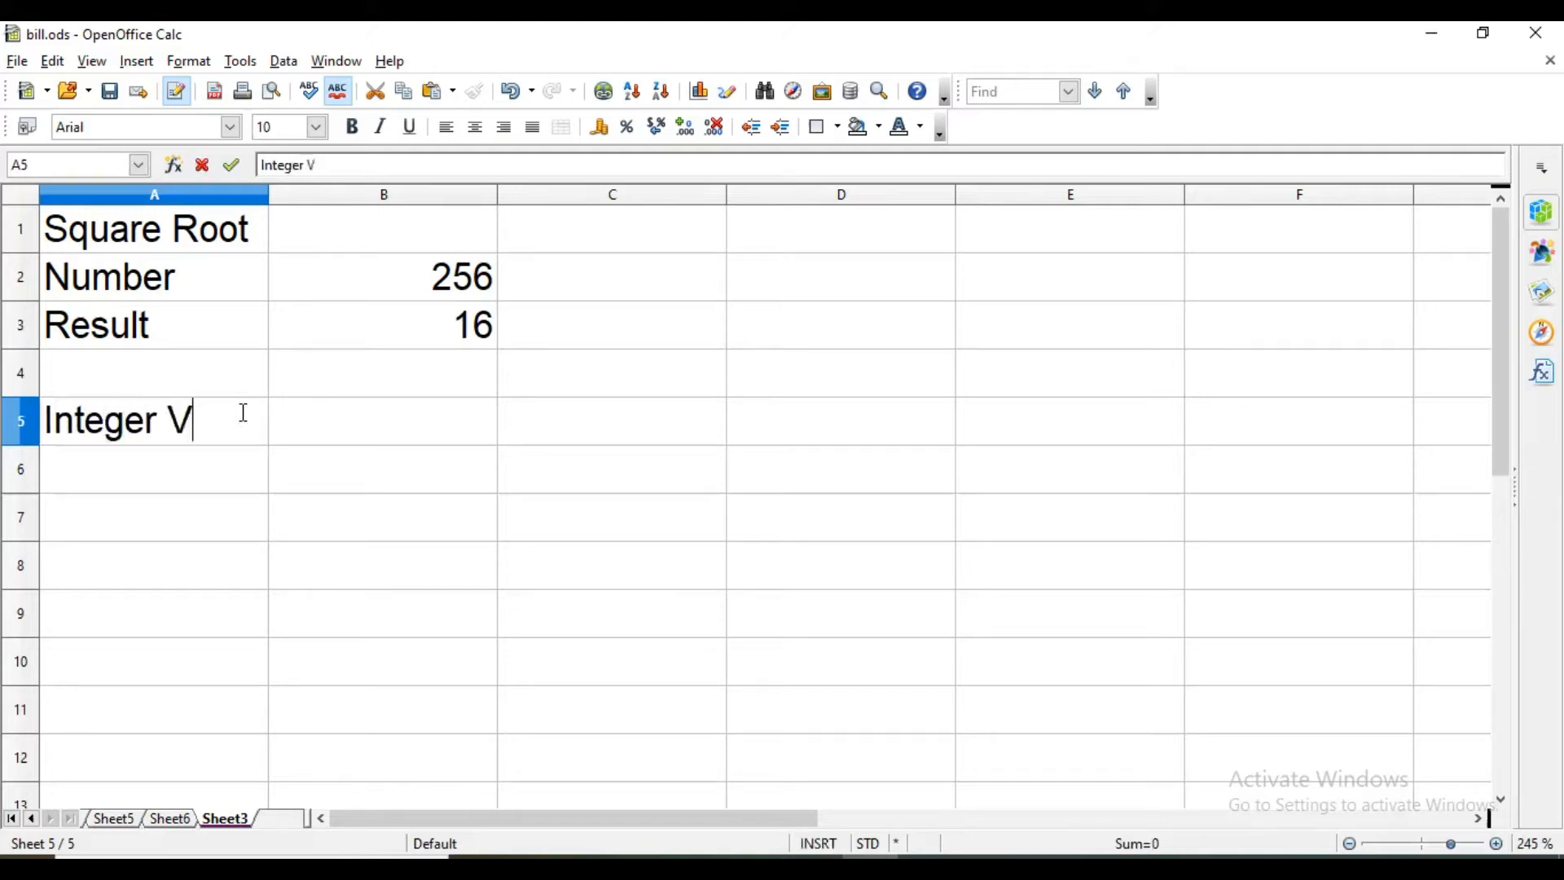
text(alue)
key(Return)
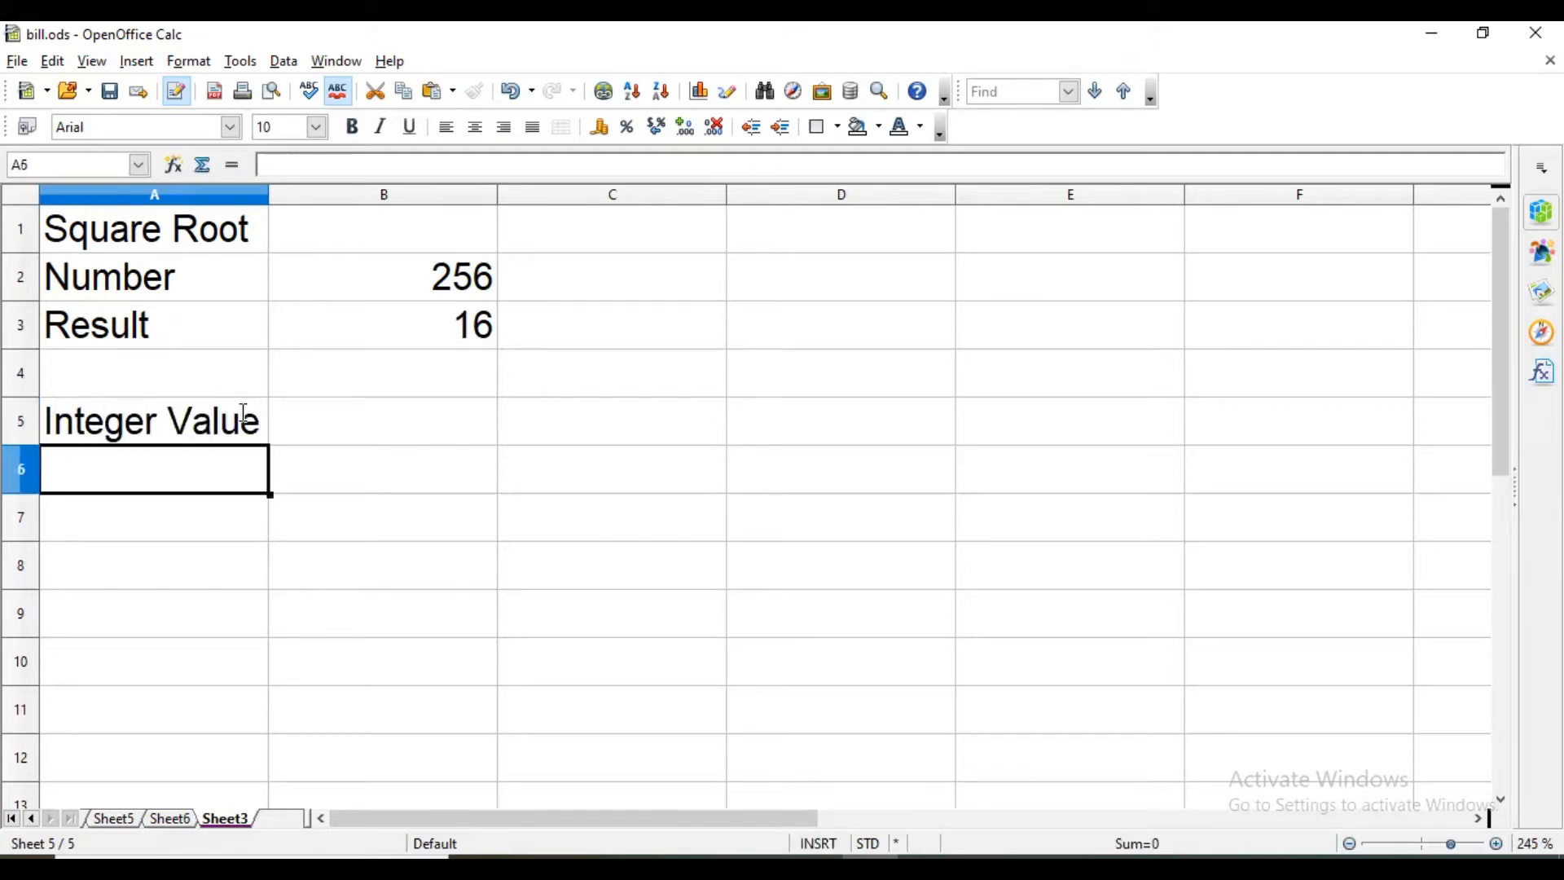
- Enter the label "Number" in cell A6 and the value 75.6 in B6
text(Number)
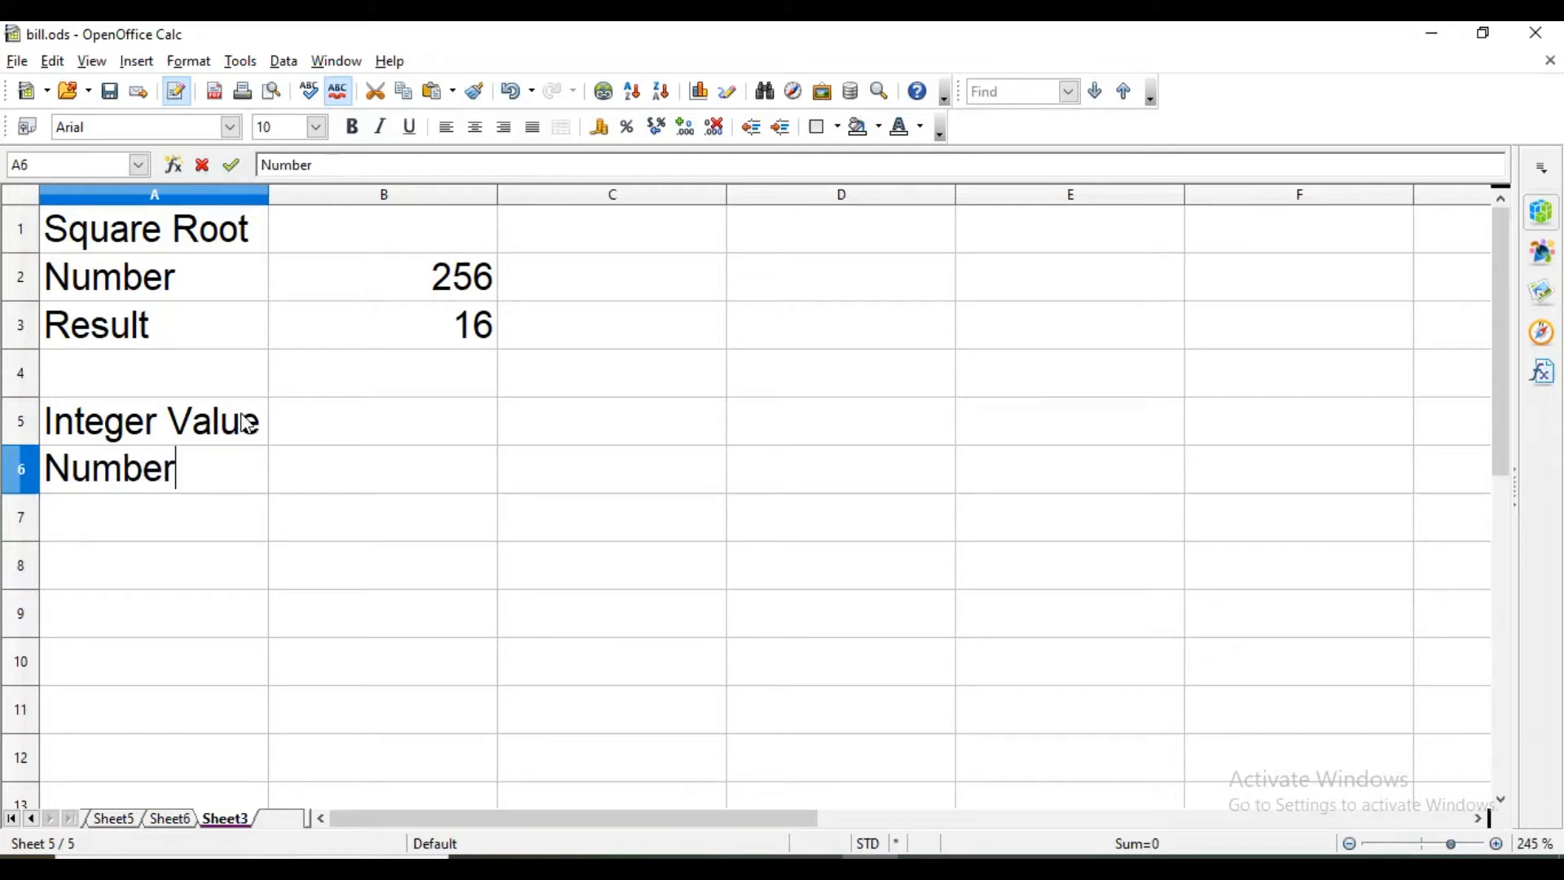
key(Tab)
text(75)
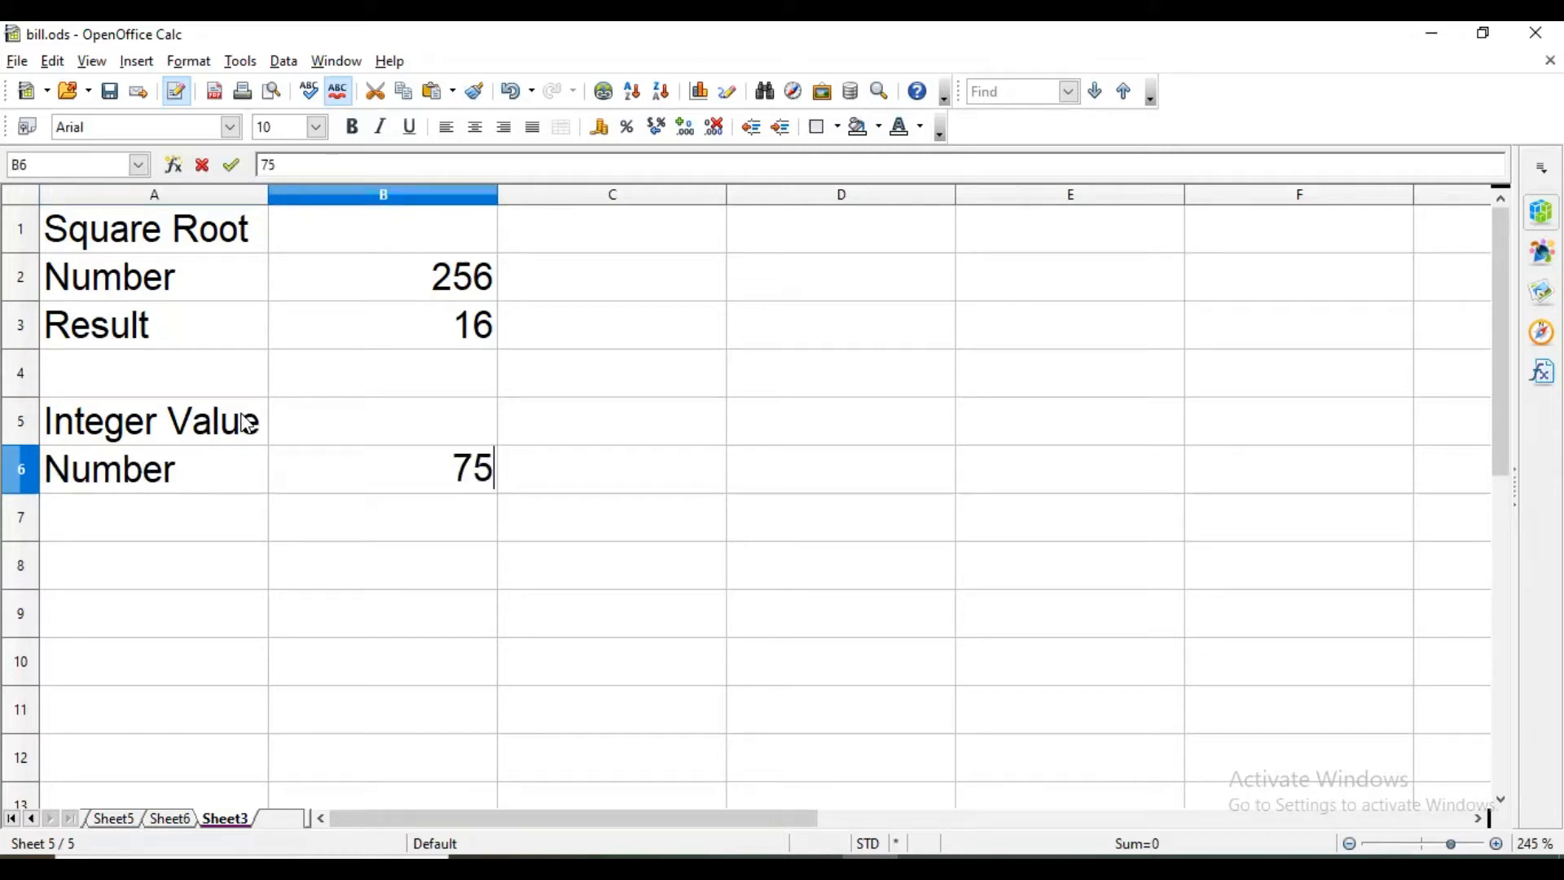
text(.6)
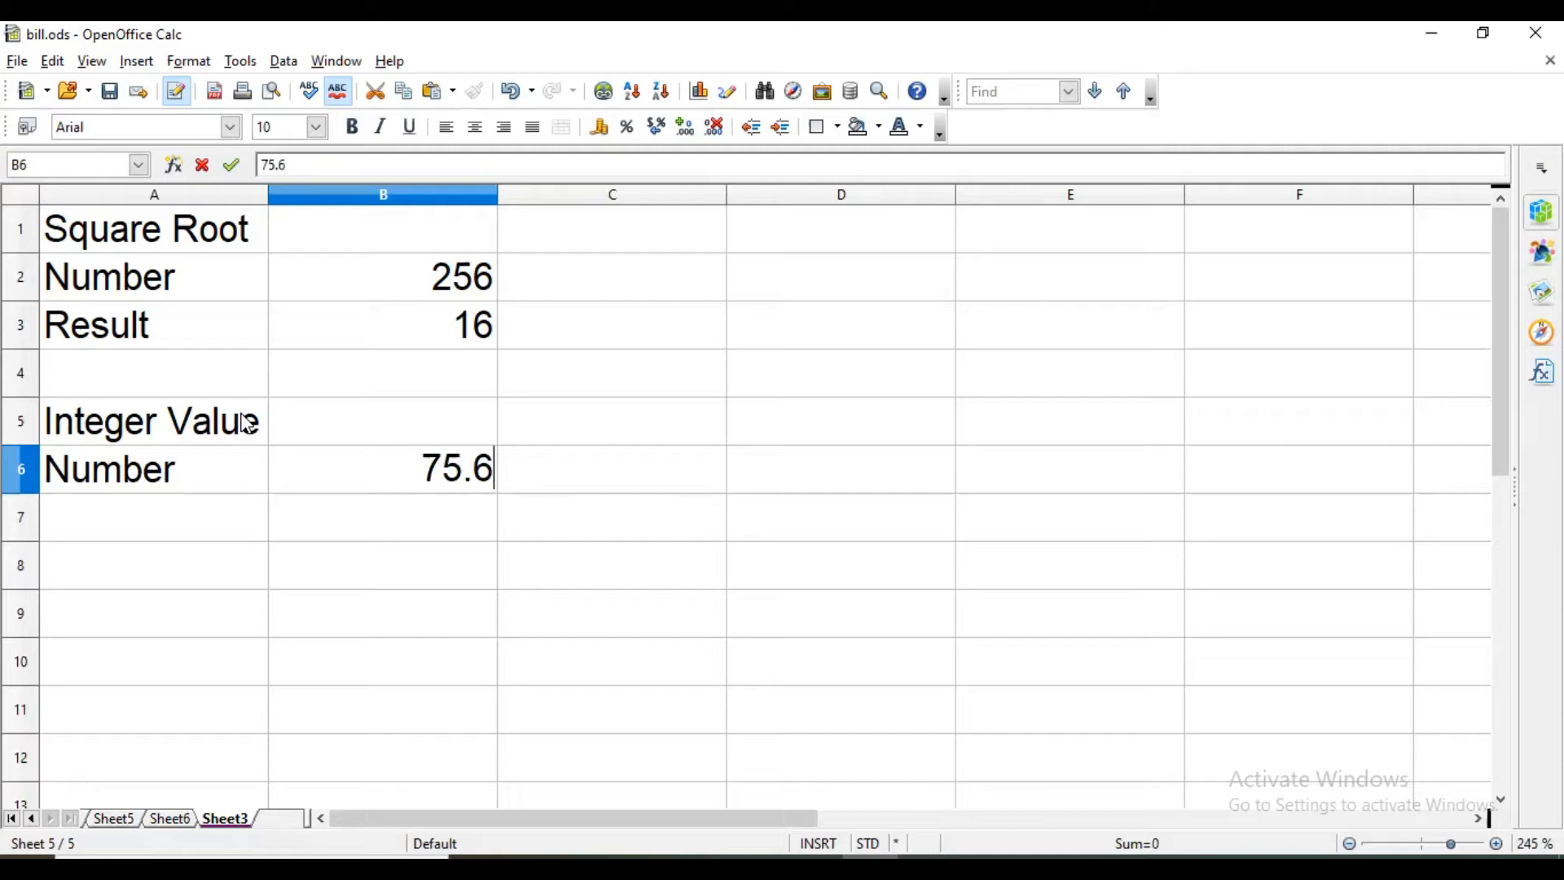
key(Return)
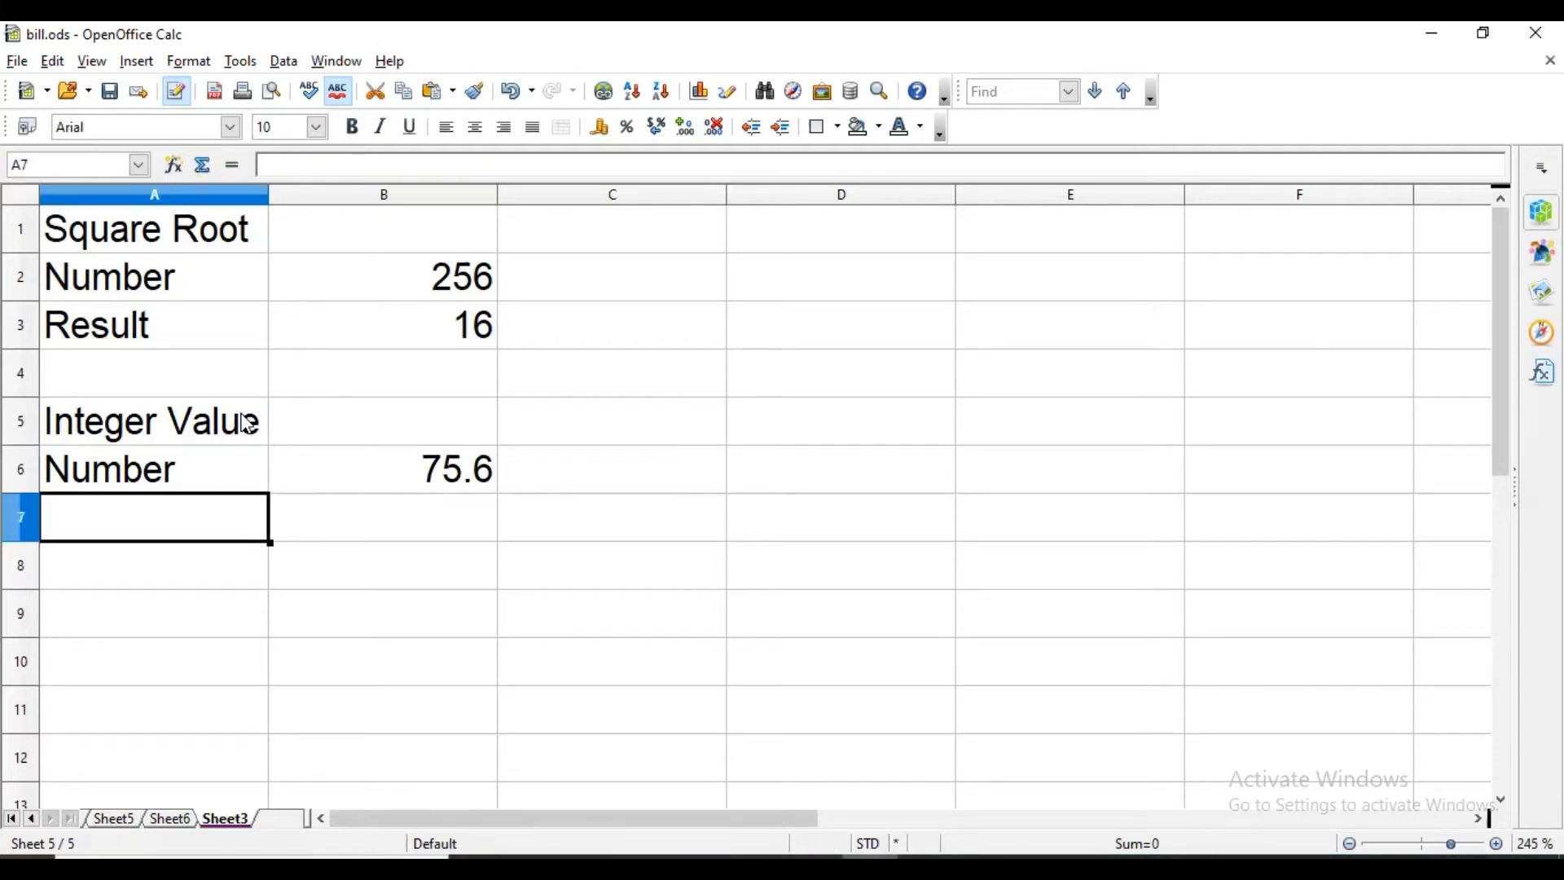
- Label cell A7 "Result" and take the integer part of B6 in B7 with the formula =INT(B6)
text(Result)
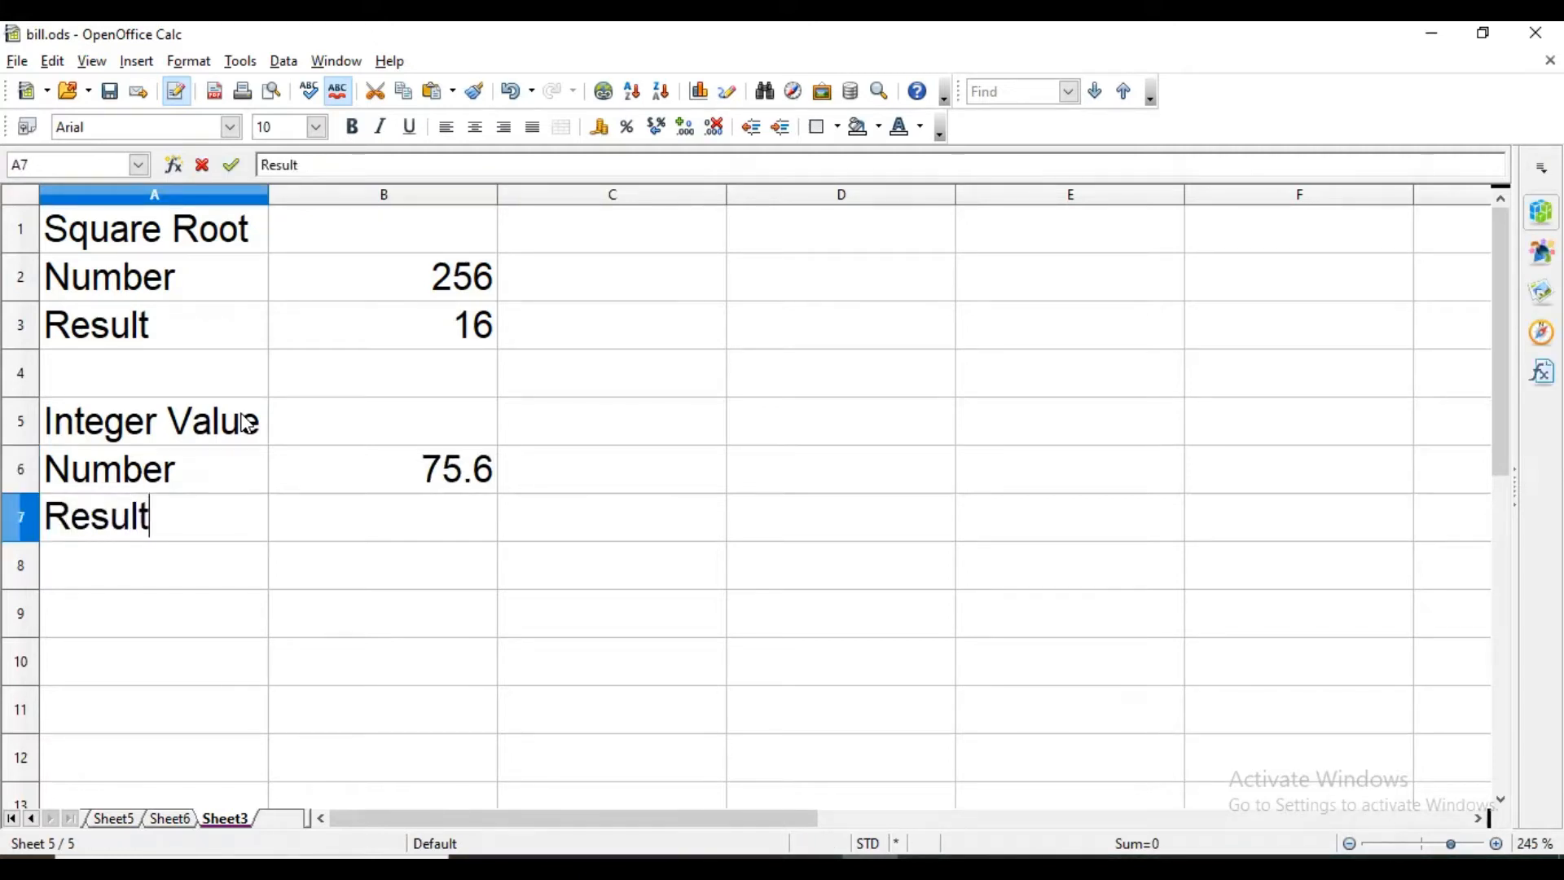
key(Tab)
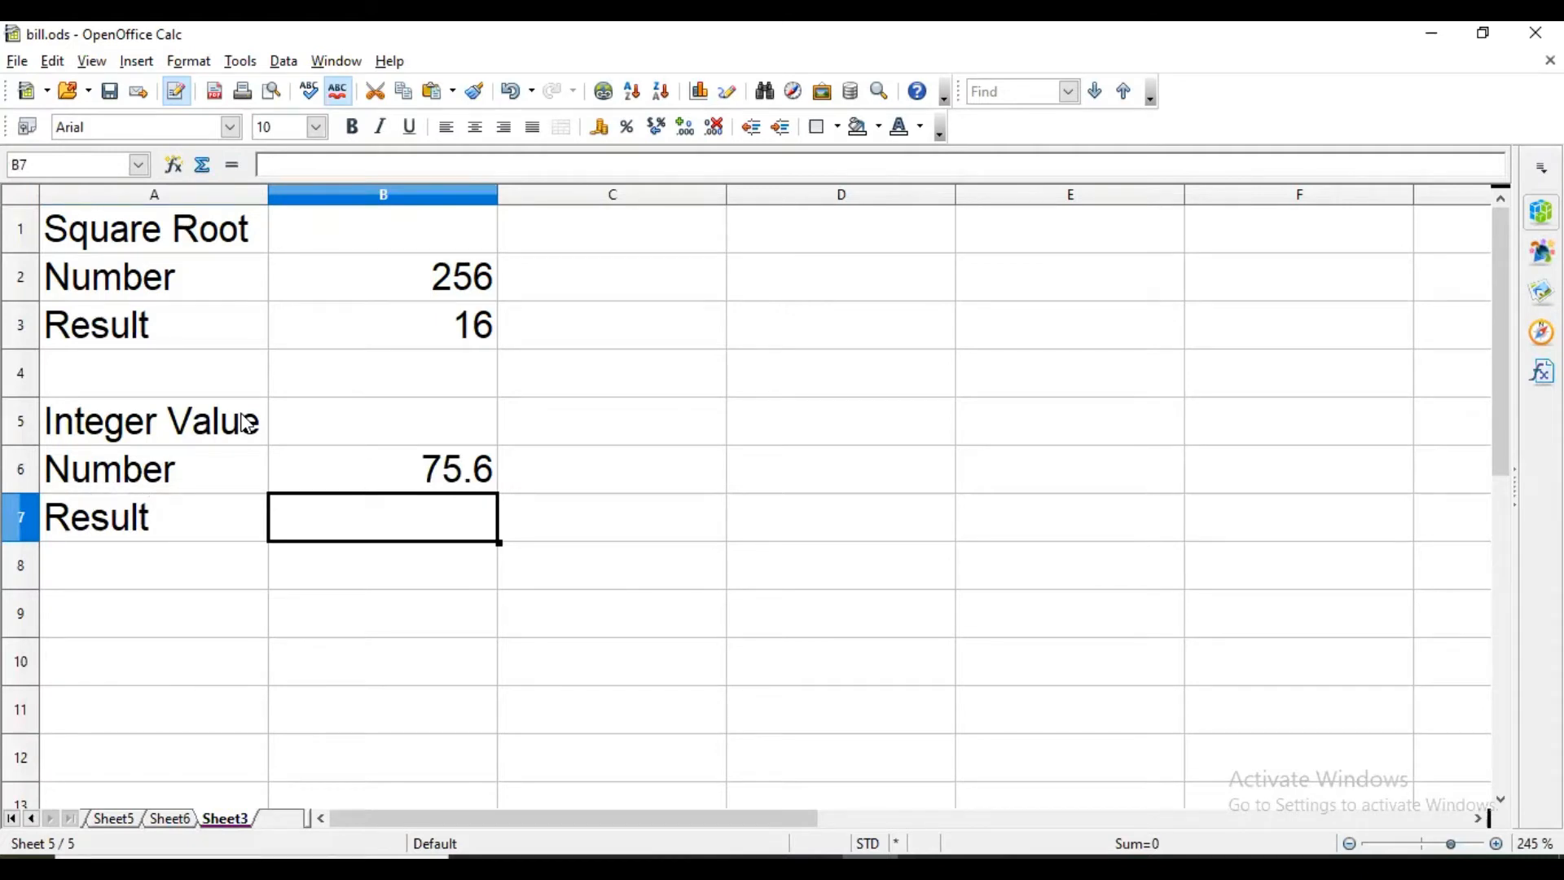
text(=i)
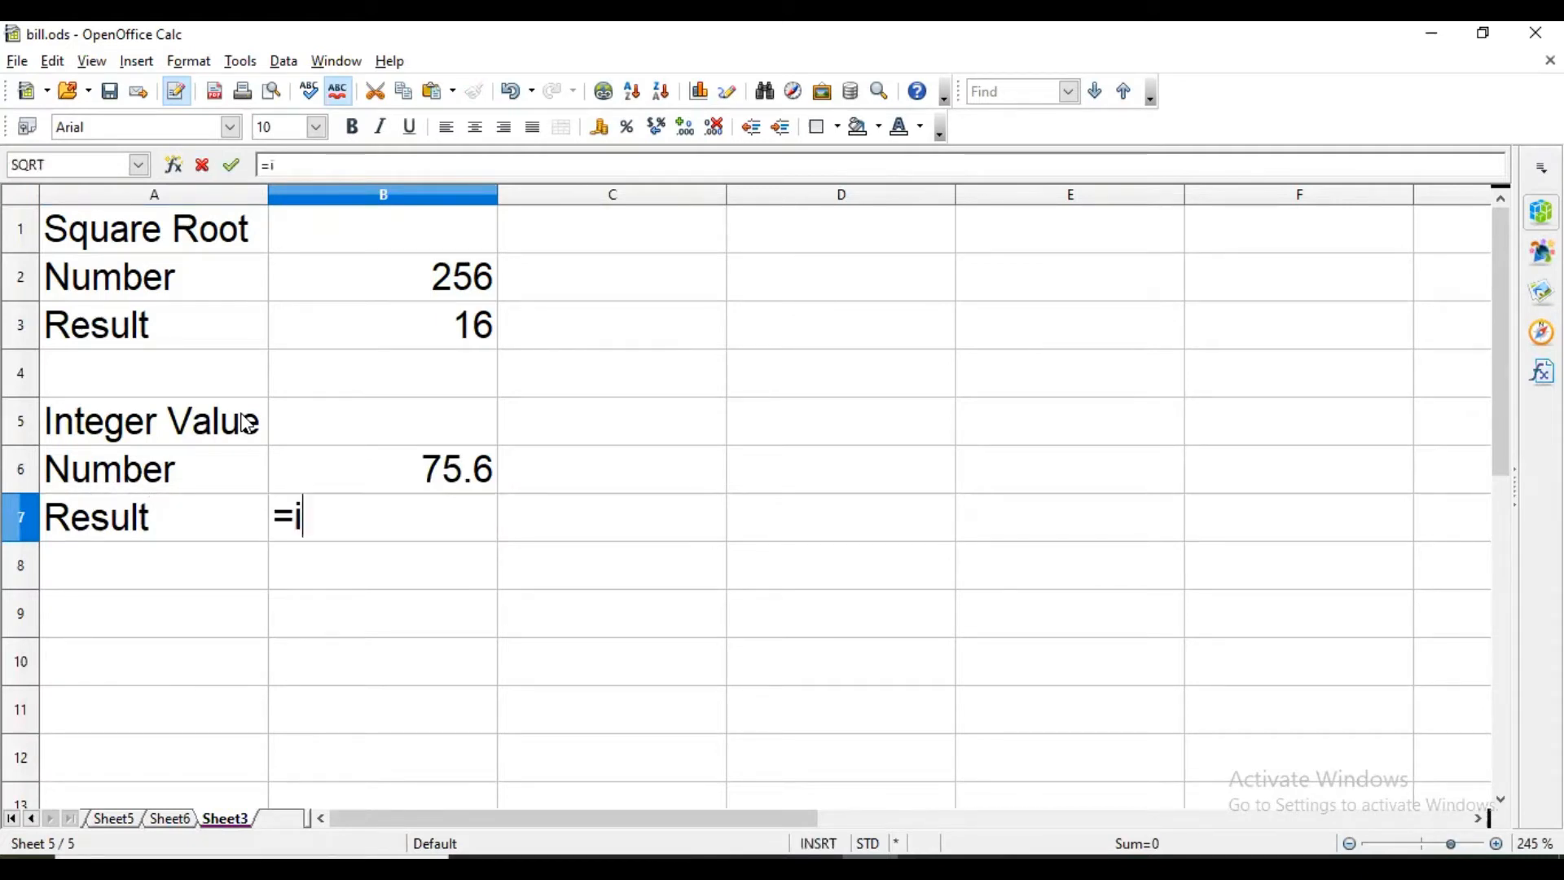
text(nt)
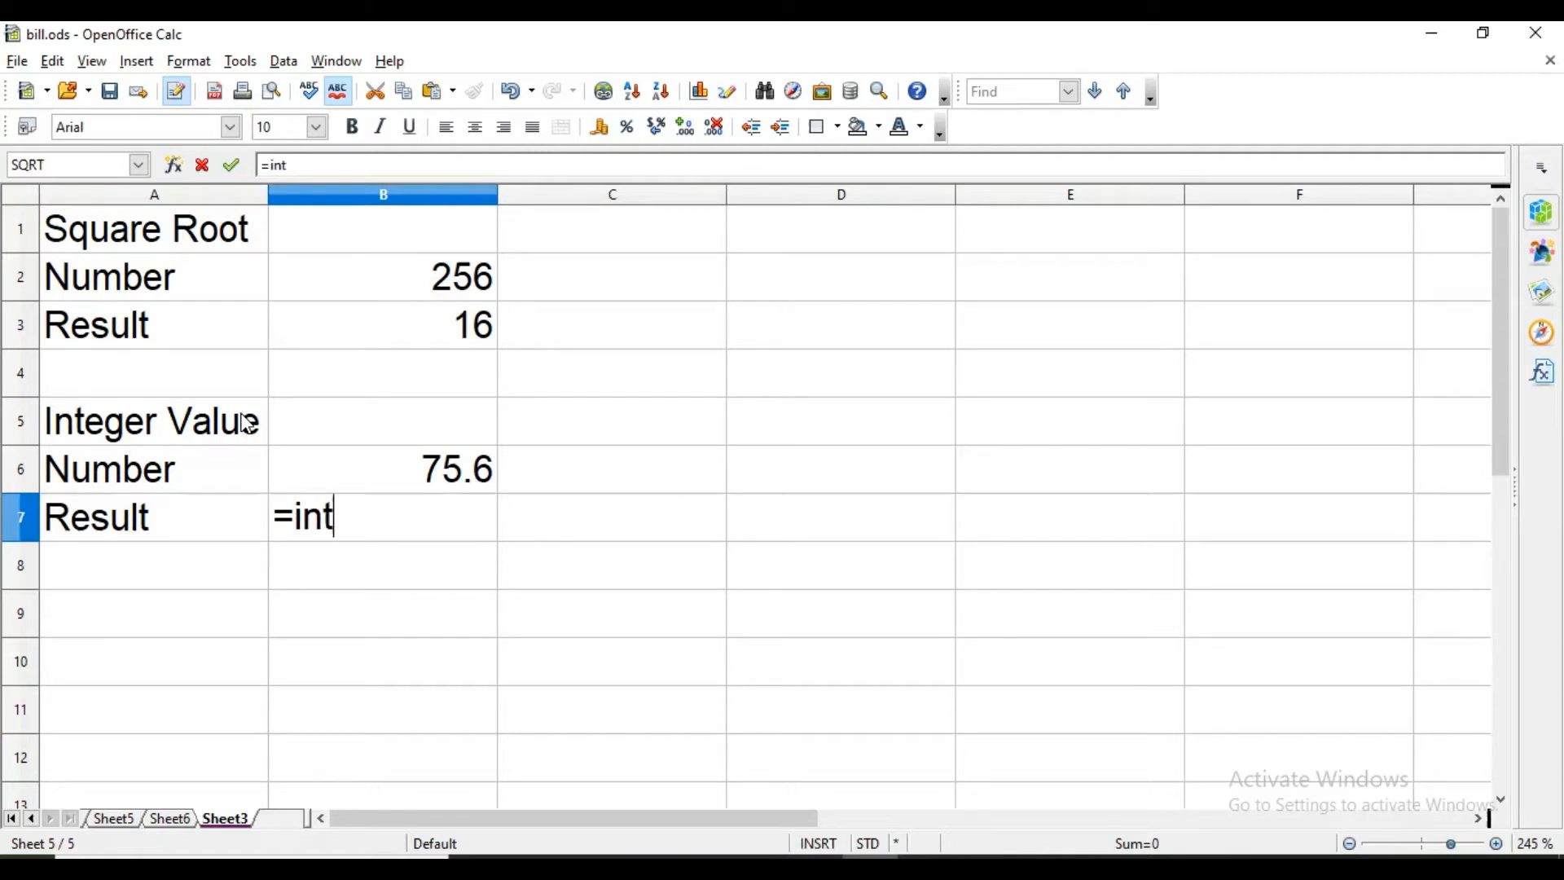
text(()
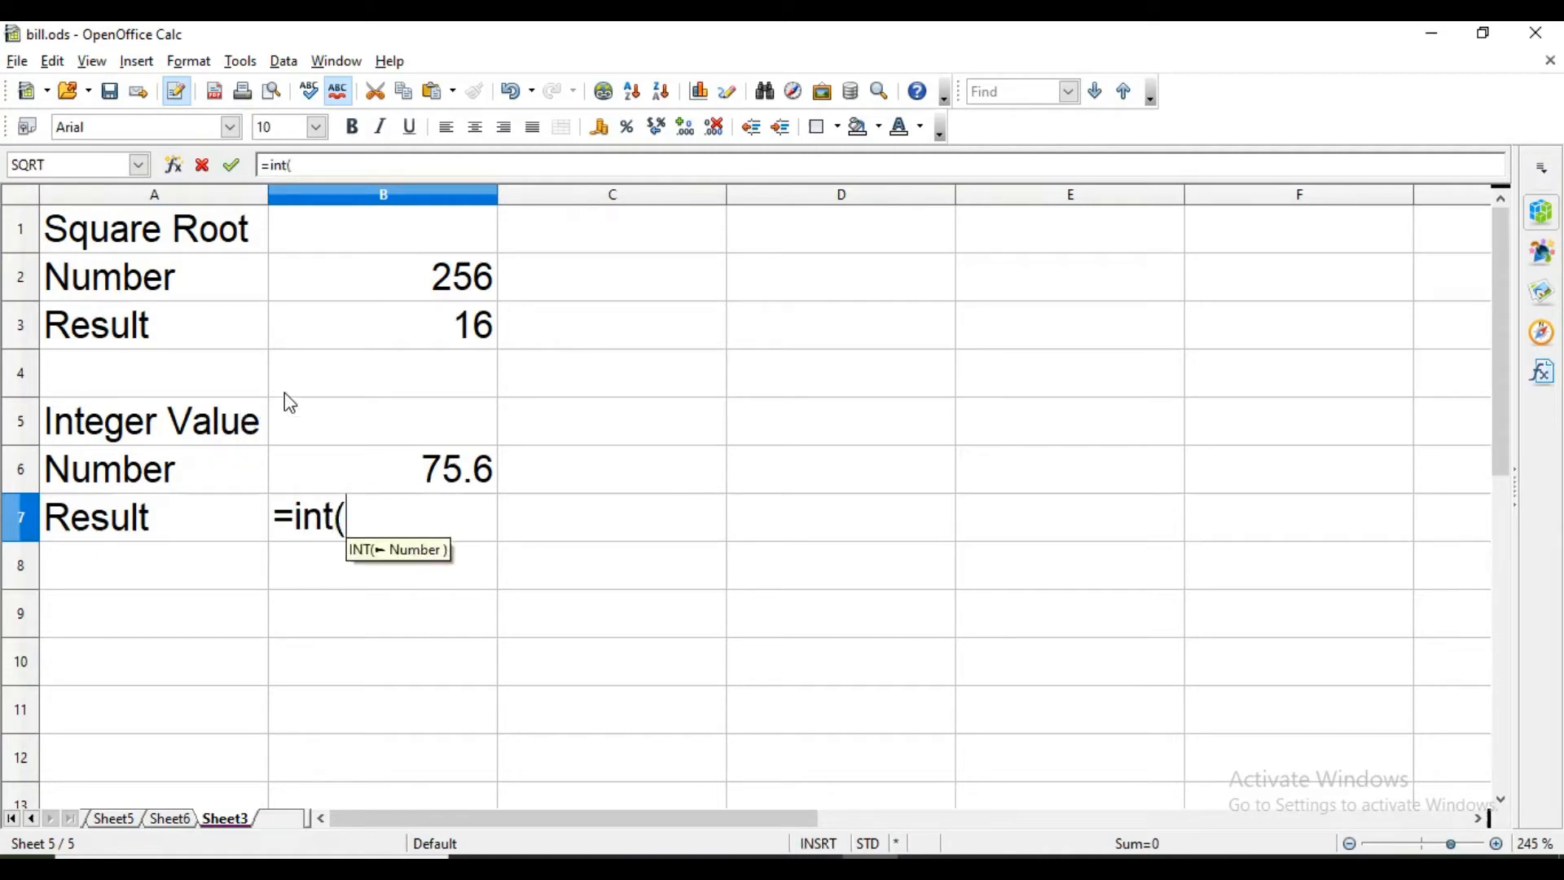
click(378, 474)
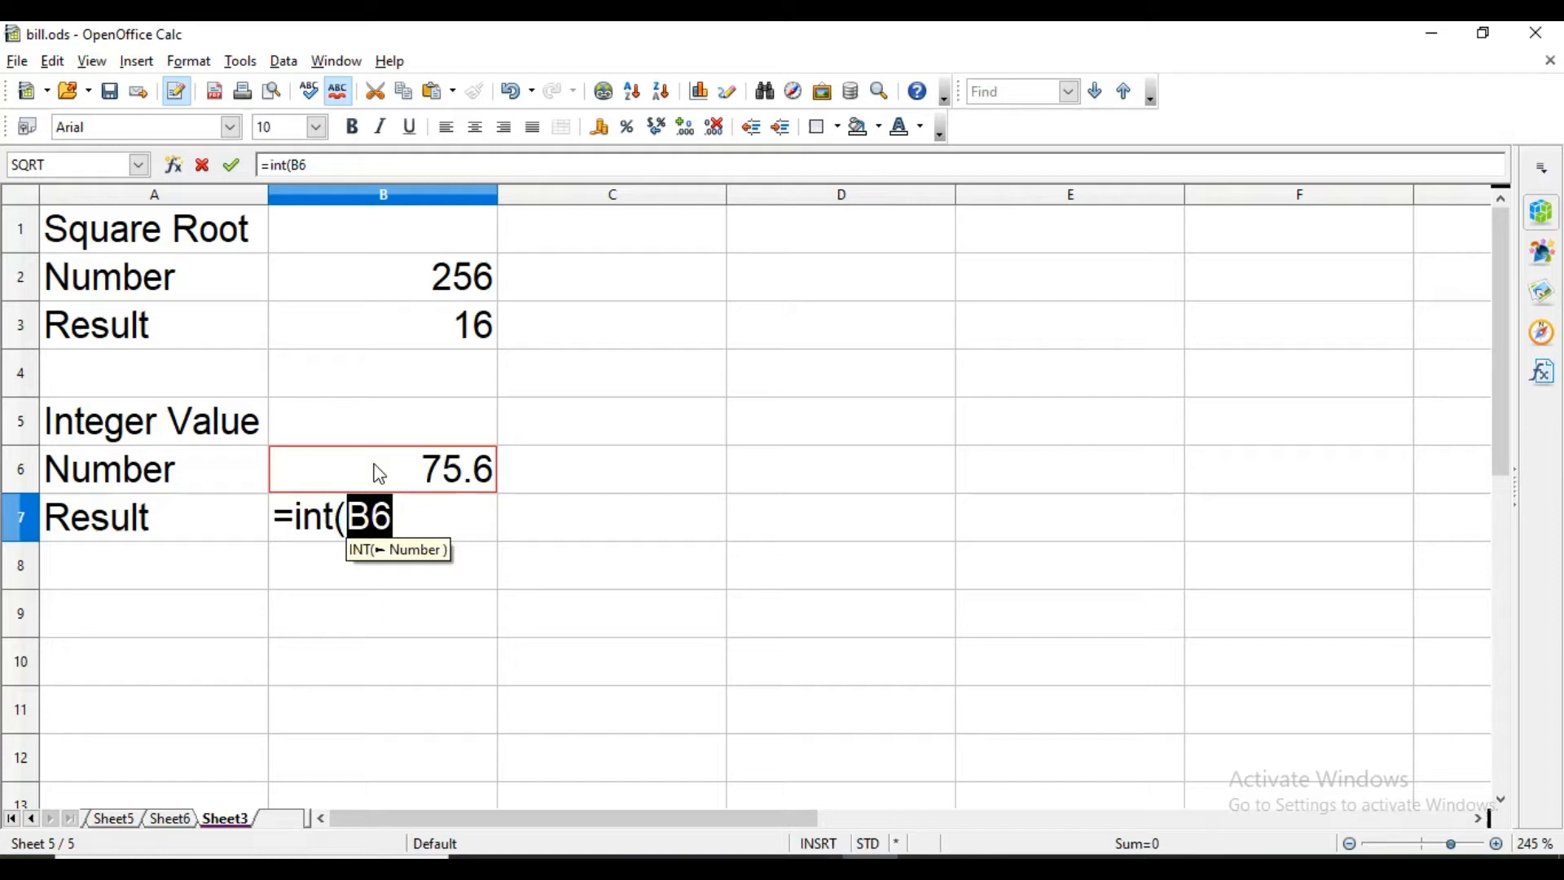
text())
key(Return)
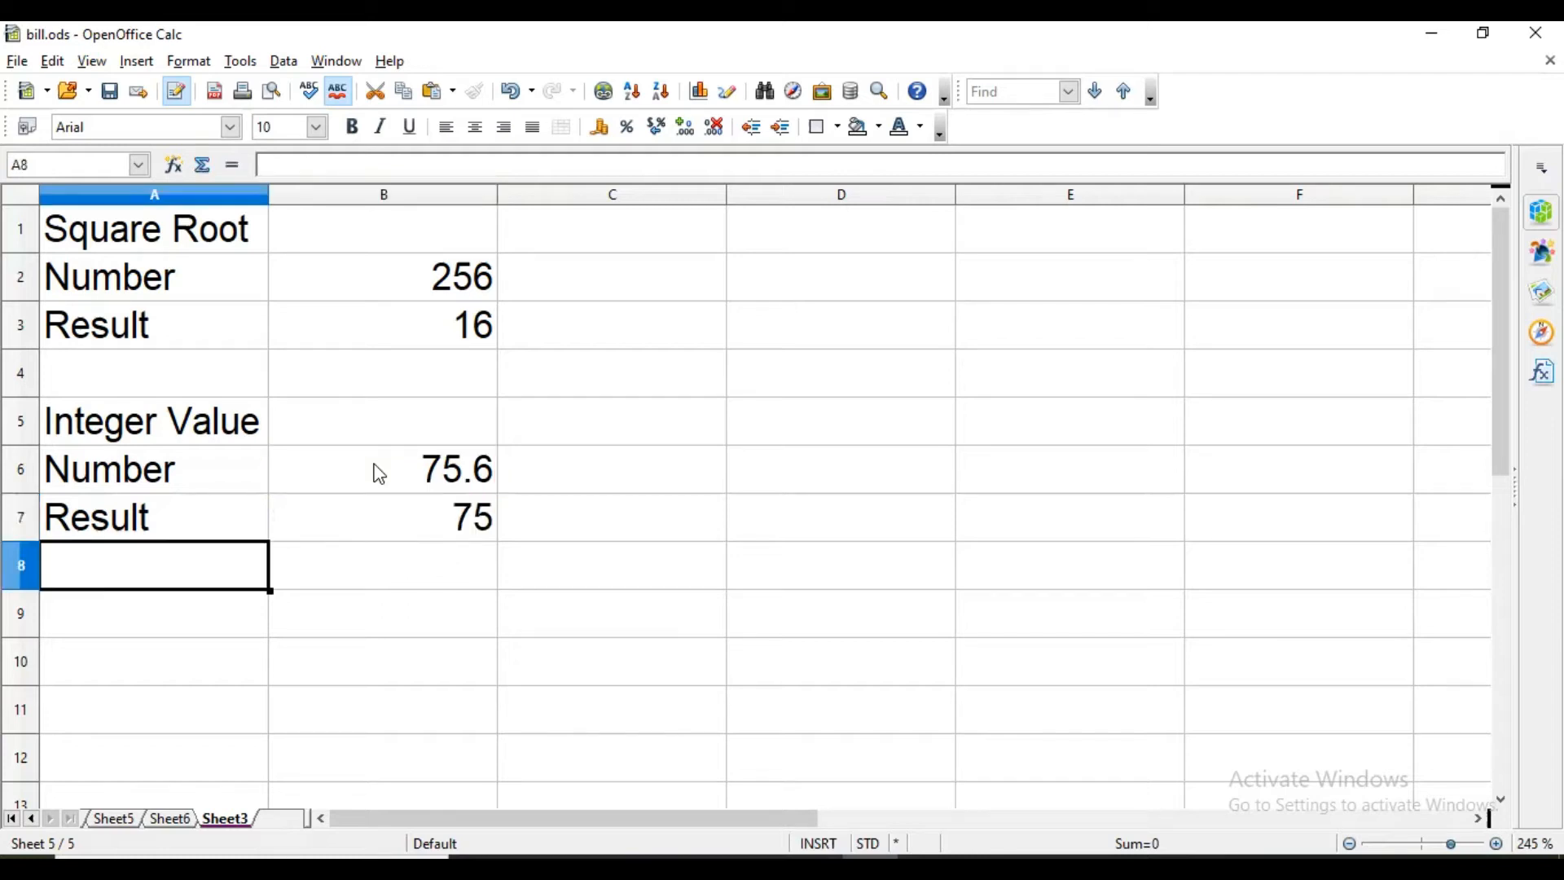
click(455, 531)
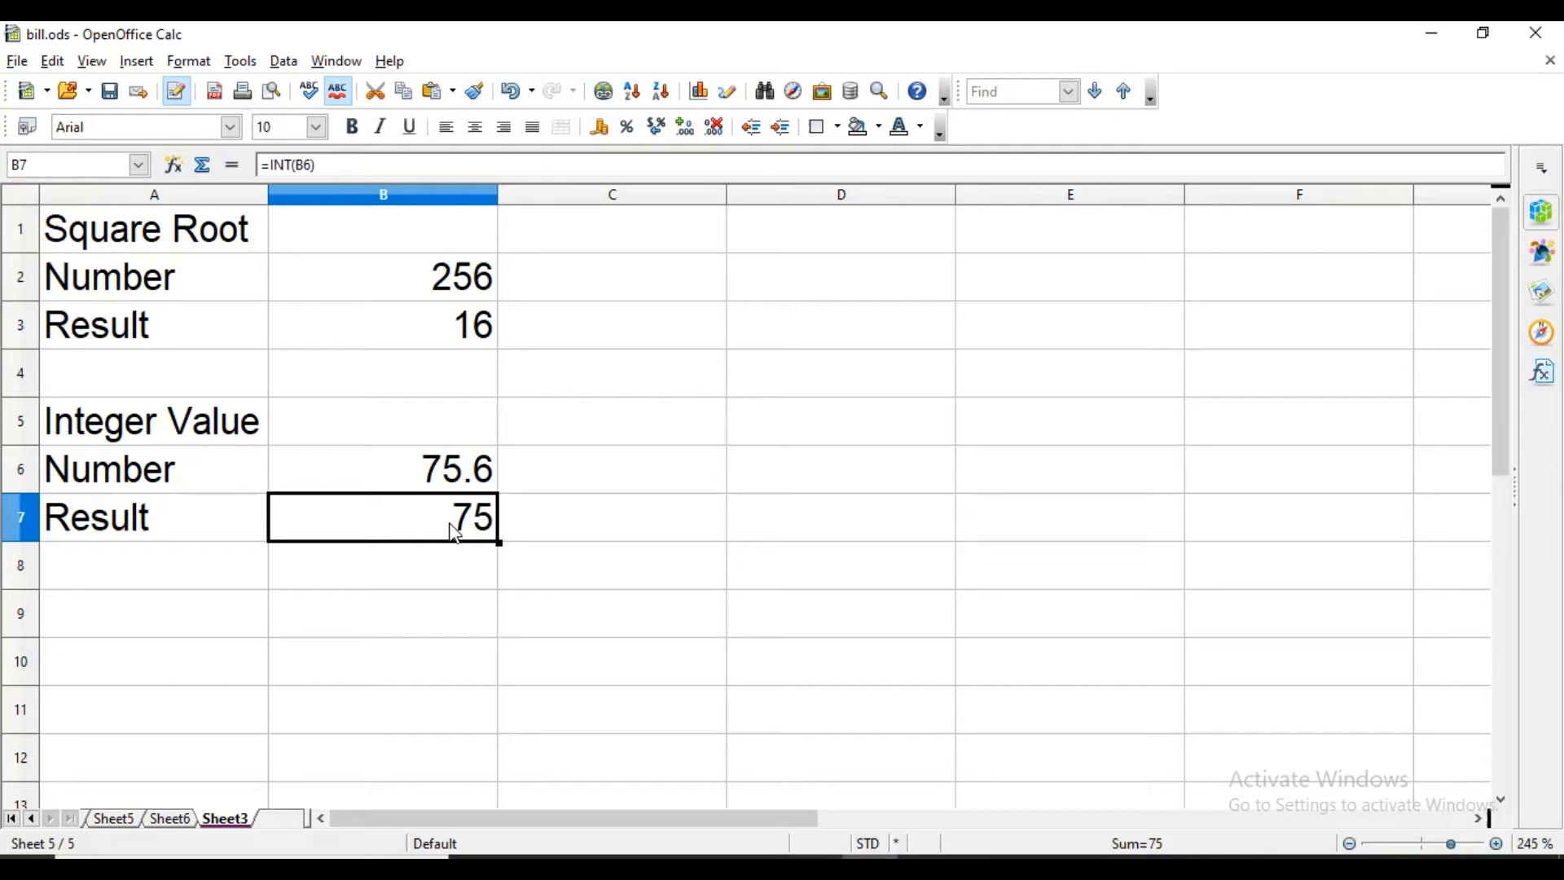
- Enter the heading "Round Off" in cell A9 for a third function example
click(208, 633)
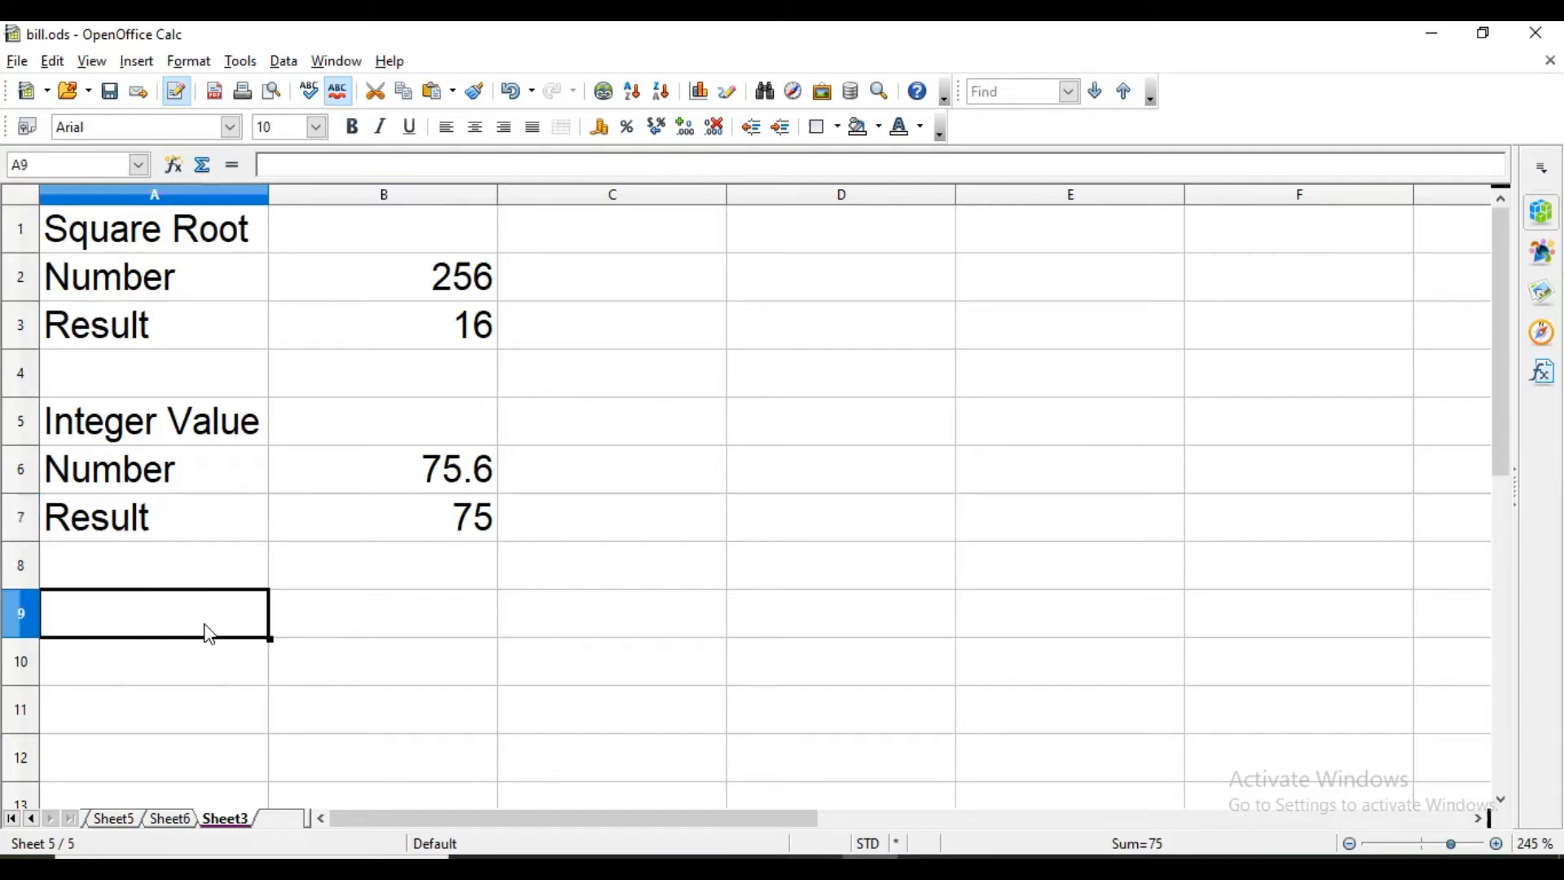
text(Round )
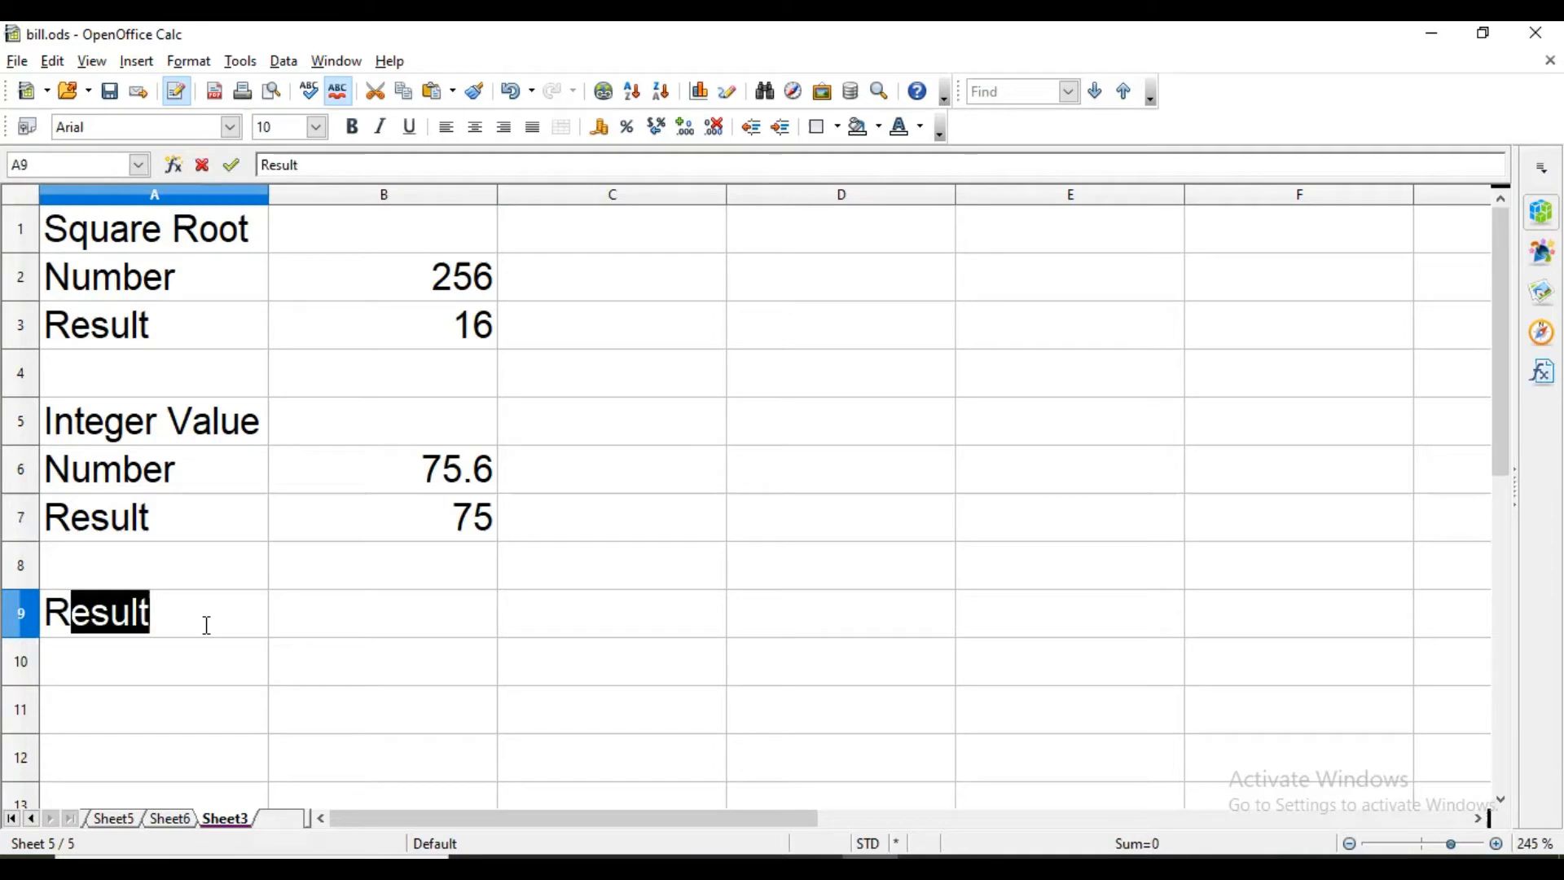
text(Off)
key(Return)
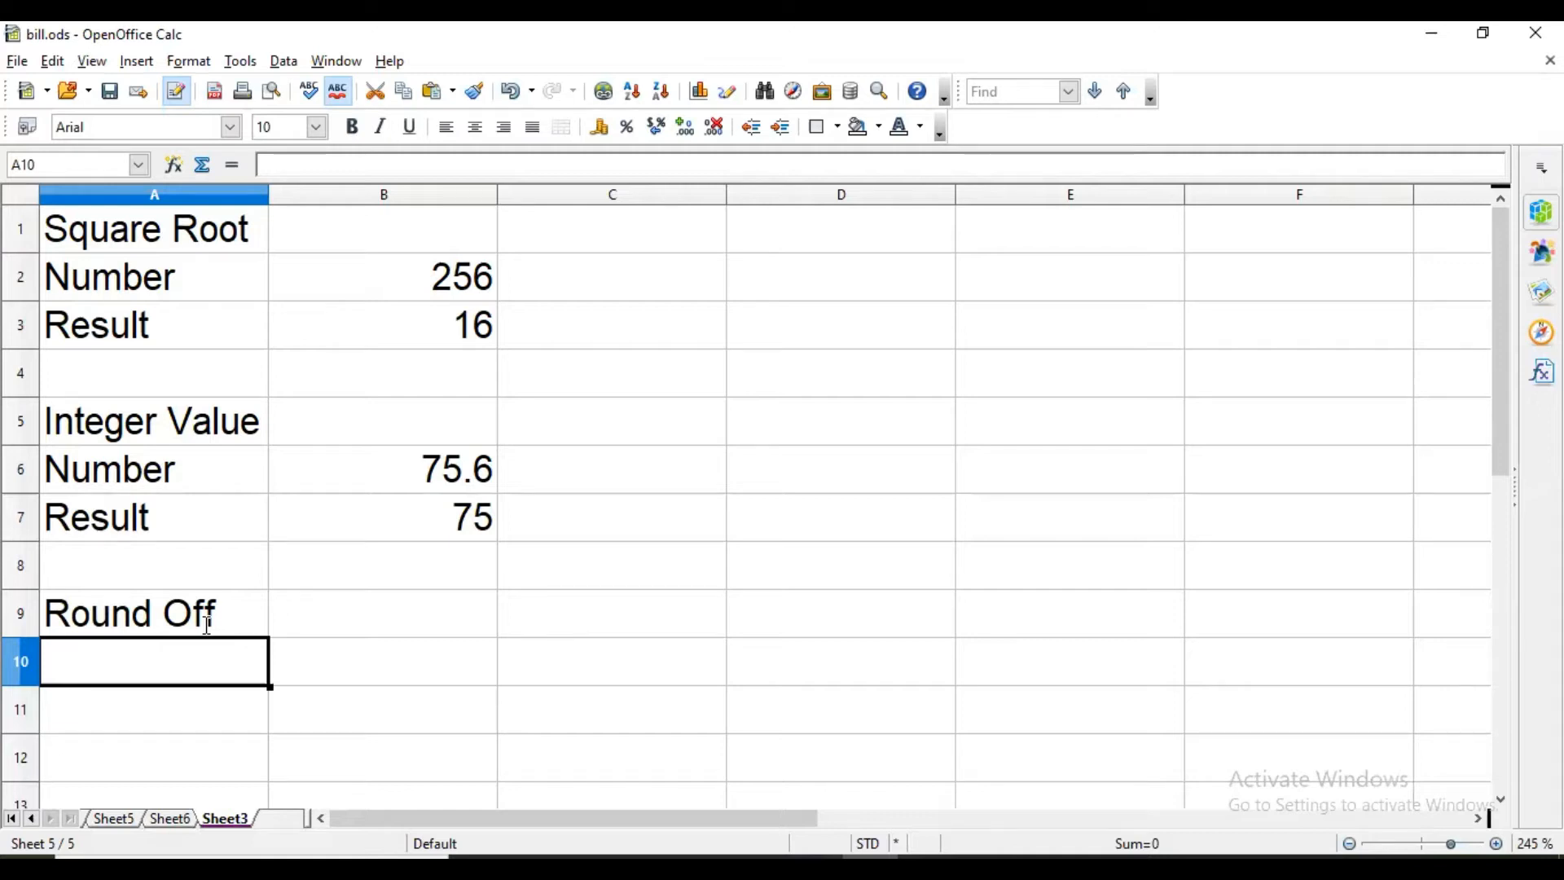
- Enter the label "Number" in cell A10 and the value 76.6633 in B10
text(Num)
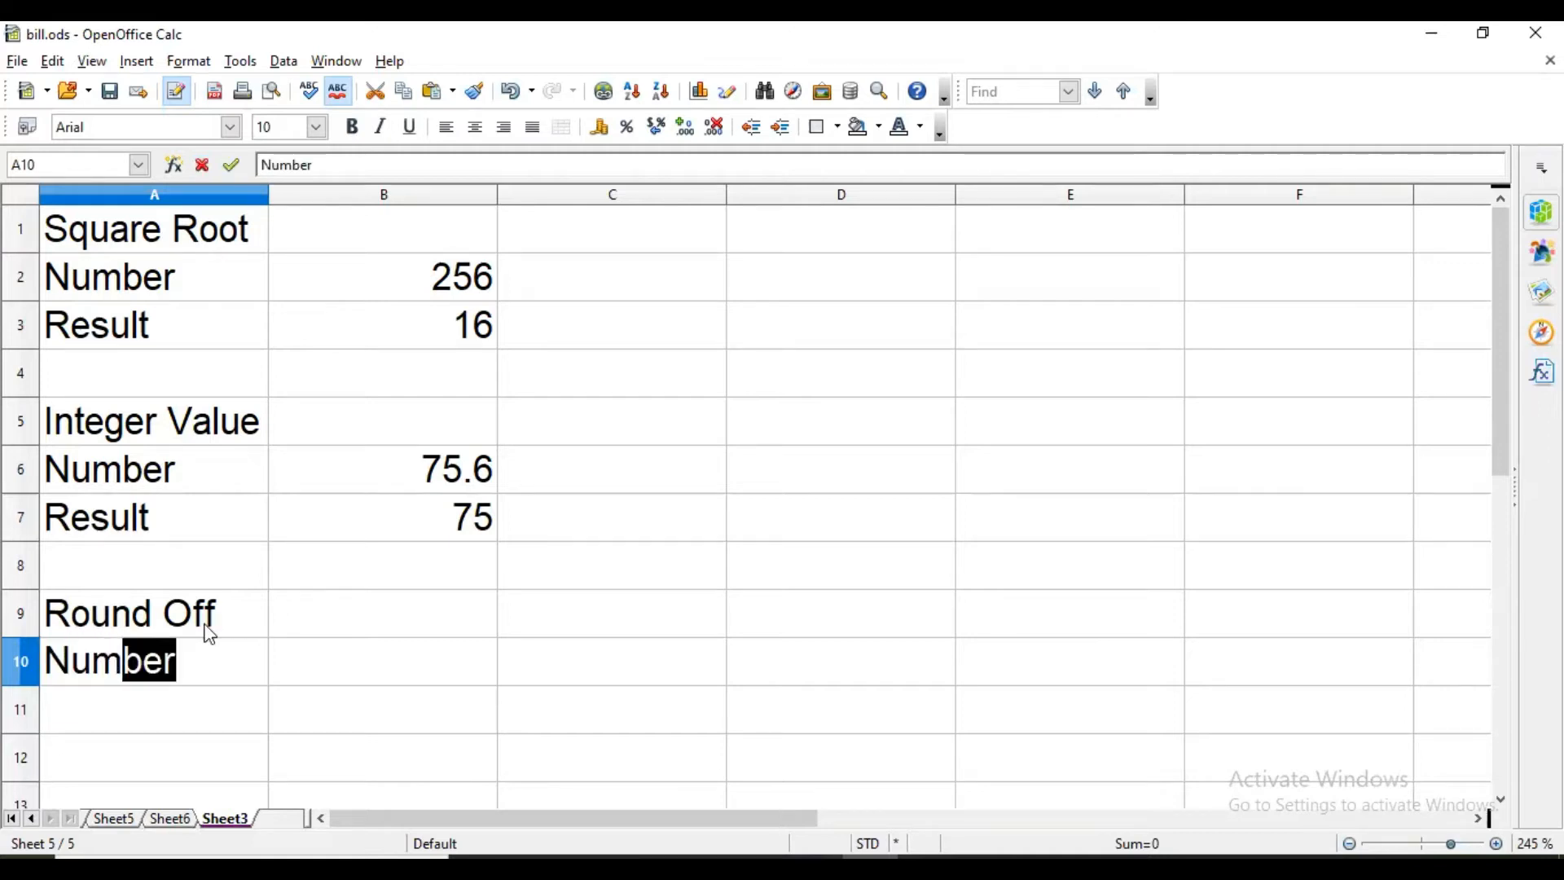
key(Return)
key(Up)
key(Right)
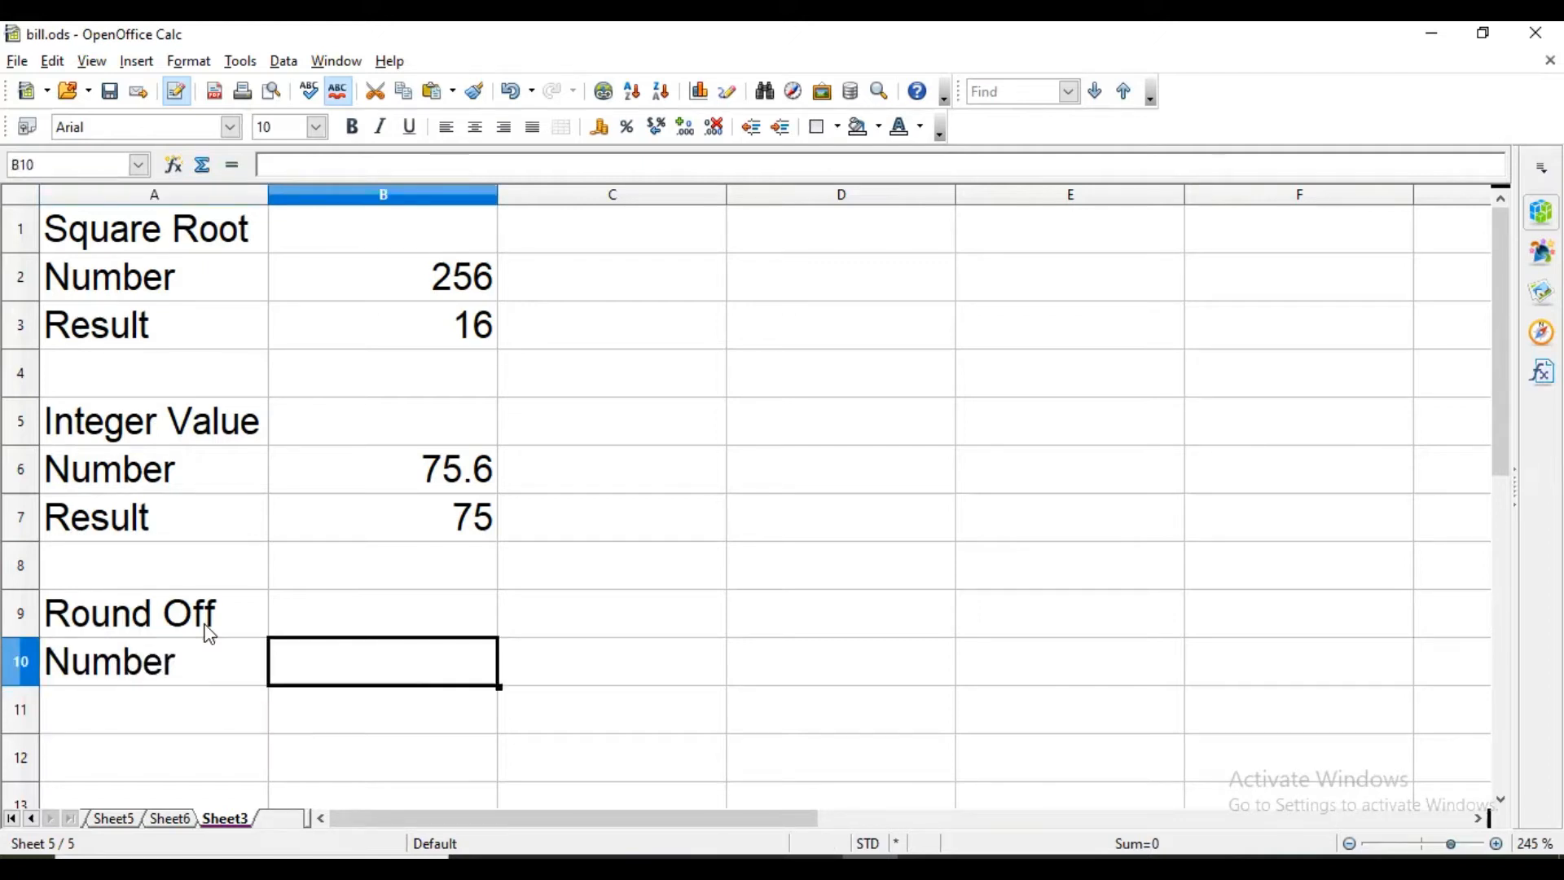
text(76.)
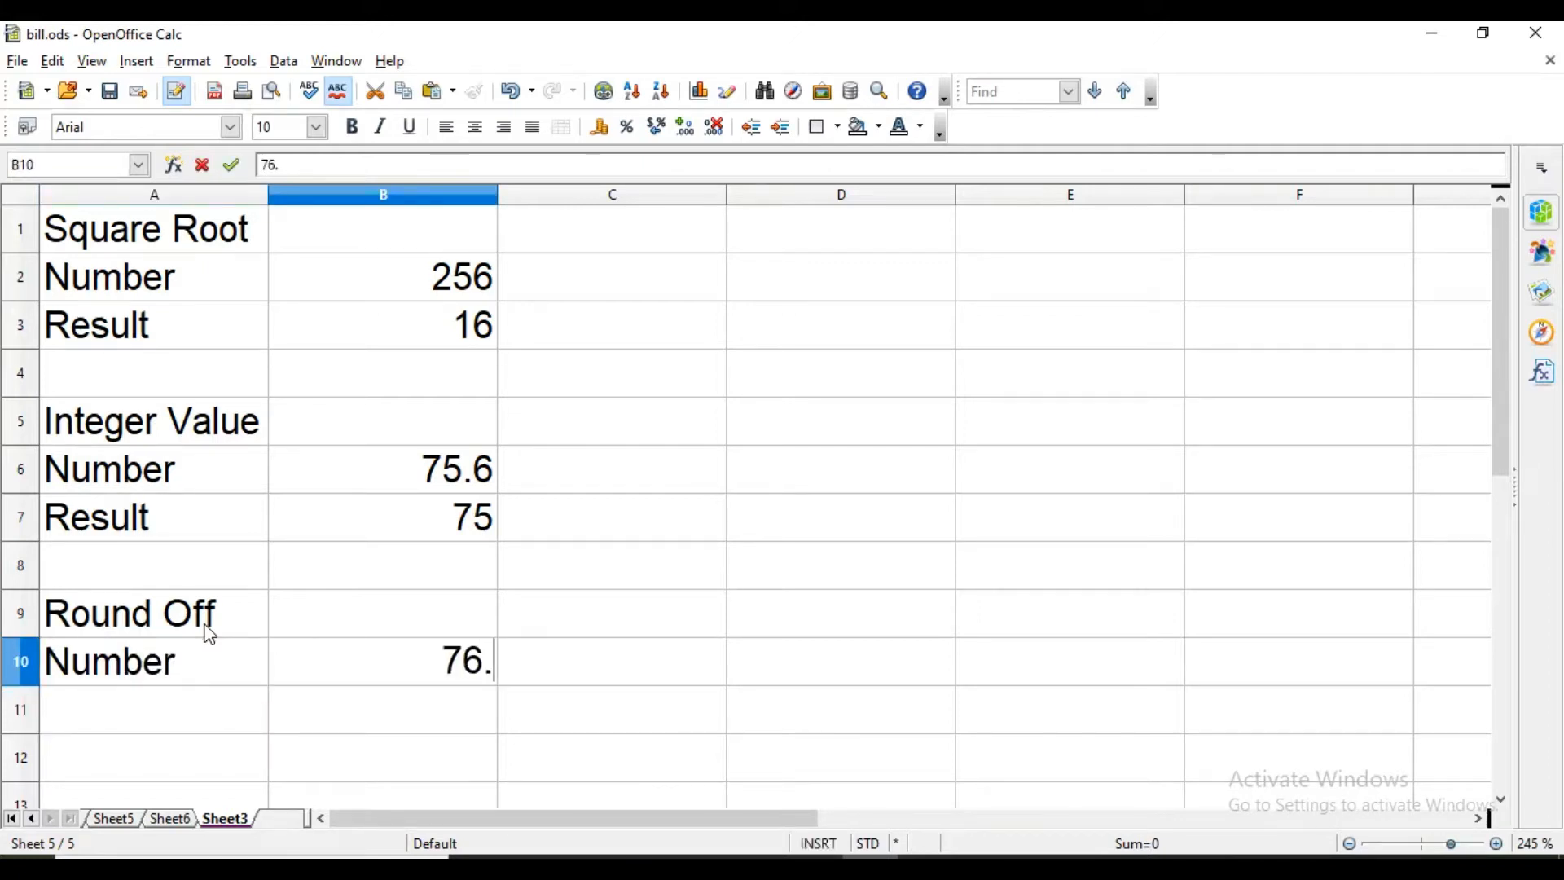
text(6633)
key(Return)
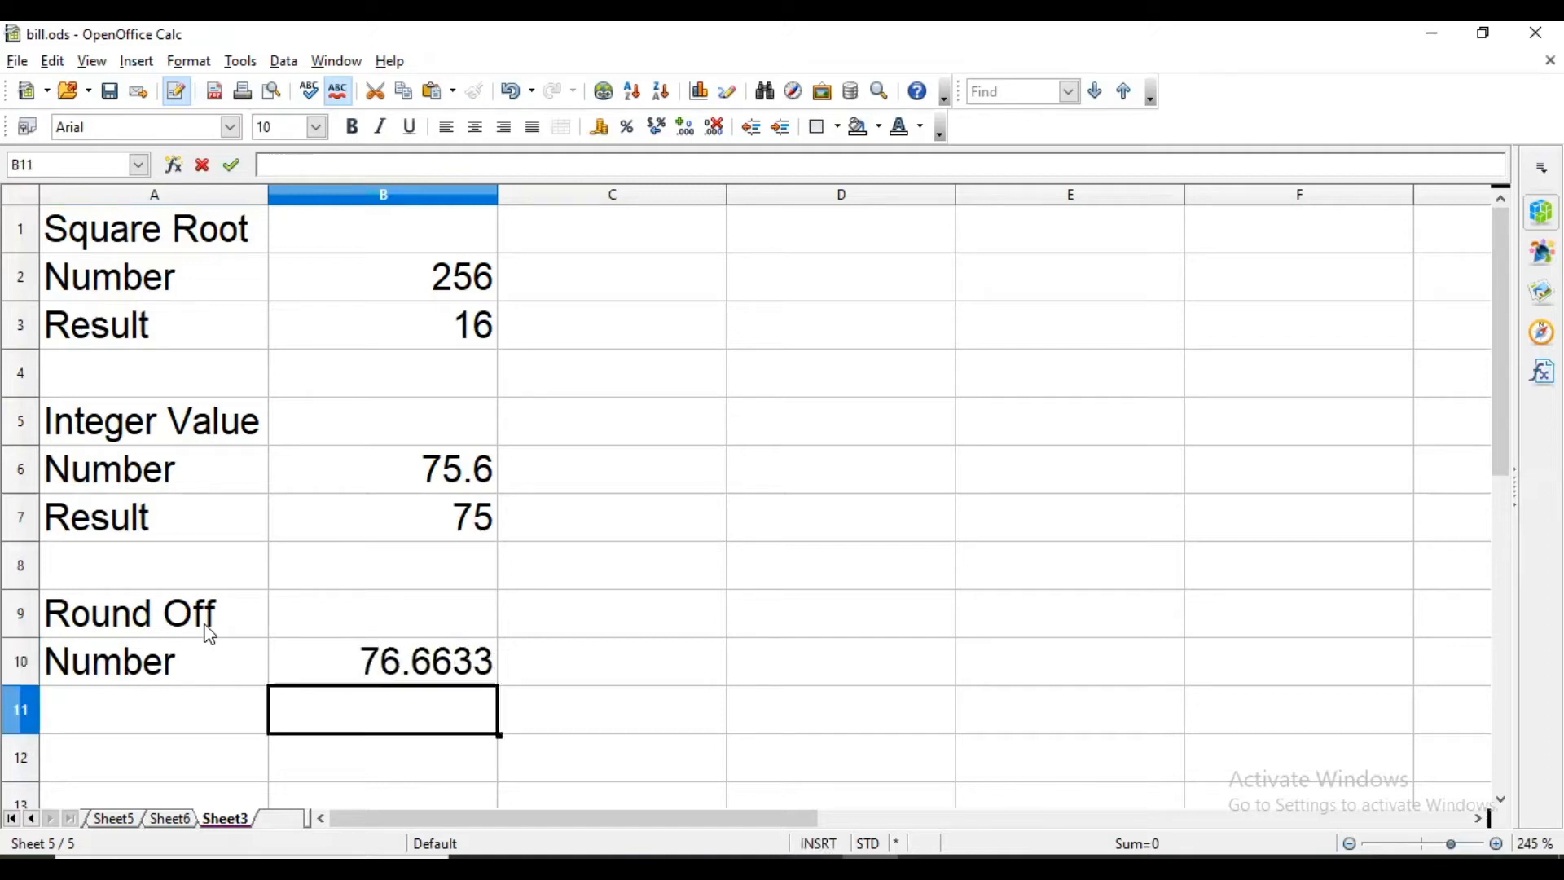
- Enter the label "Decimal Places" in cell A11 and widen column A to fit it
key(Left)
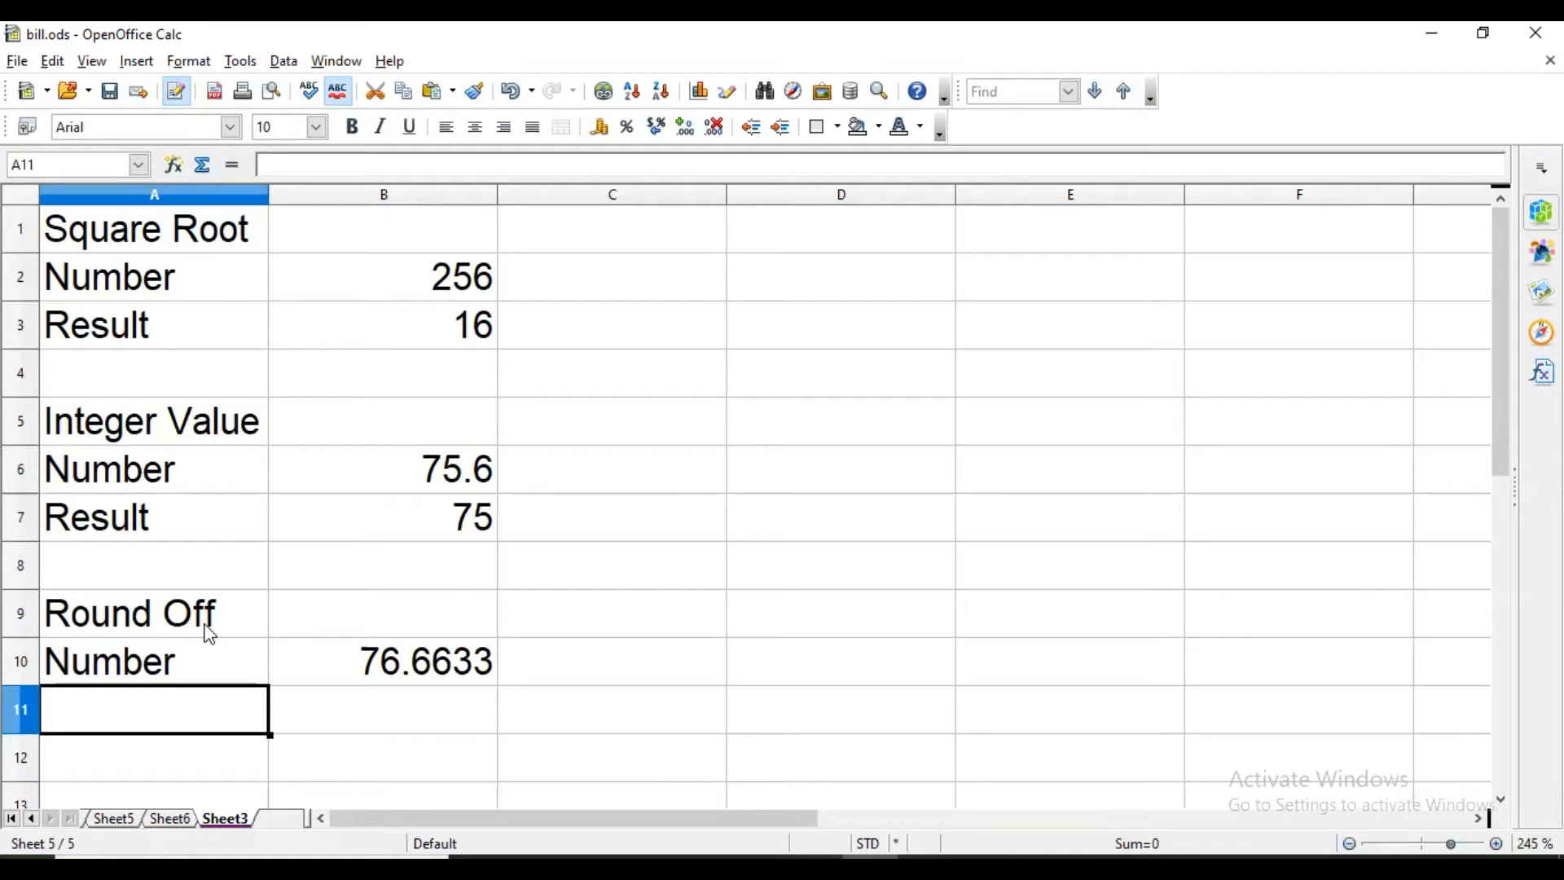
text(N)
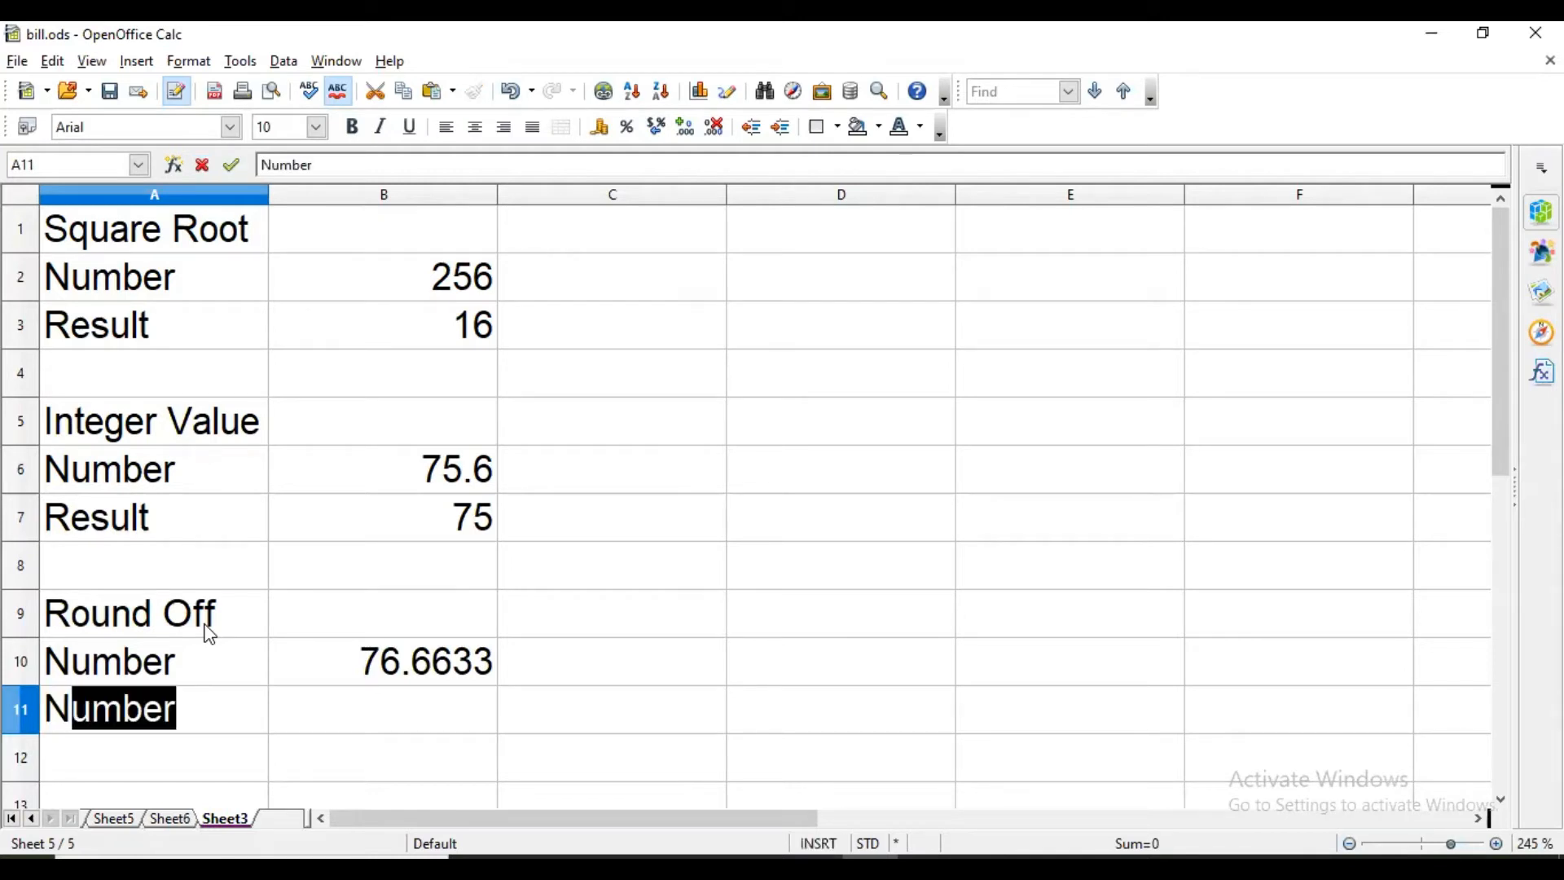
key(BackSpace)
key(BackSpace)
text(D)
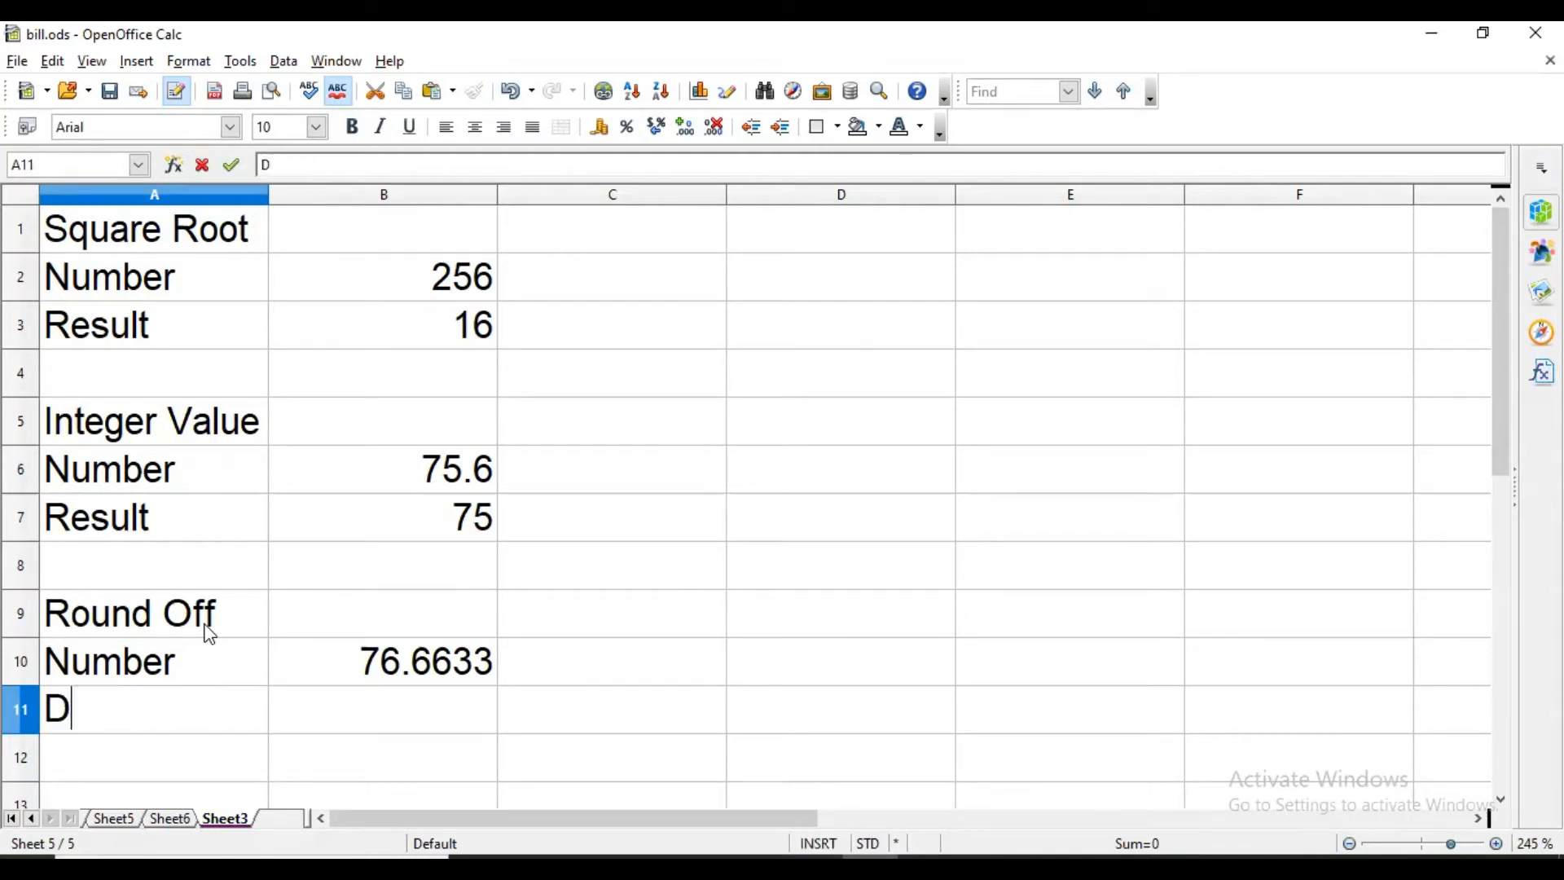
text(ecimal Places)
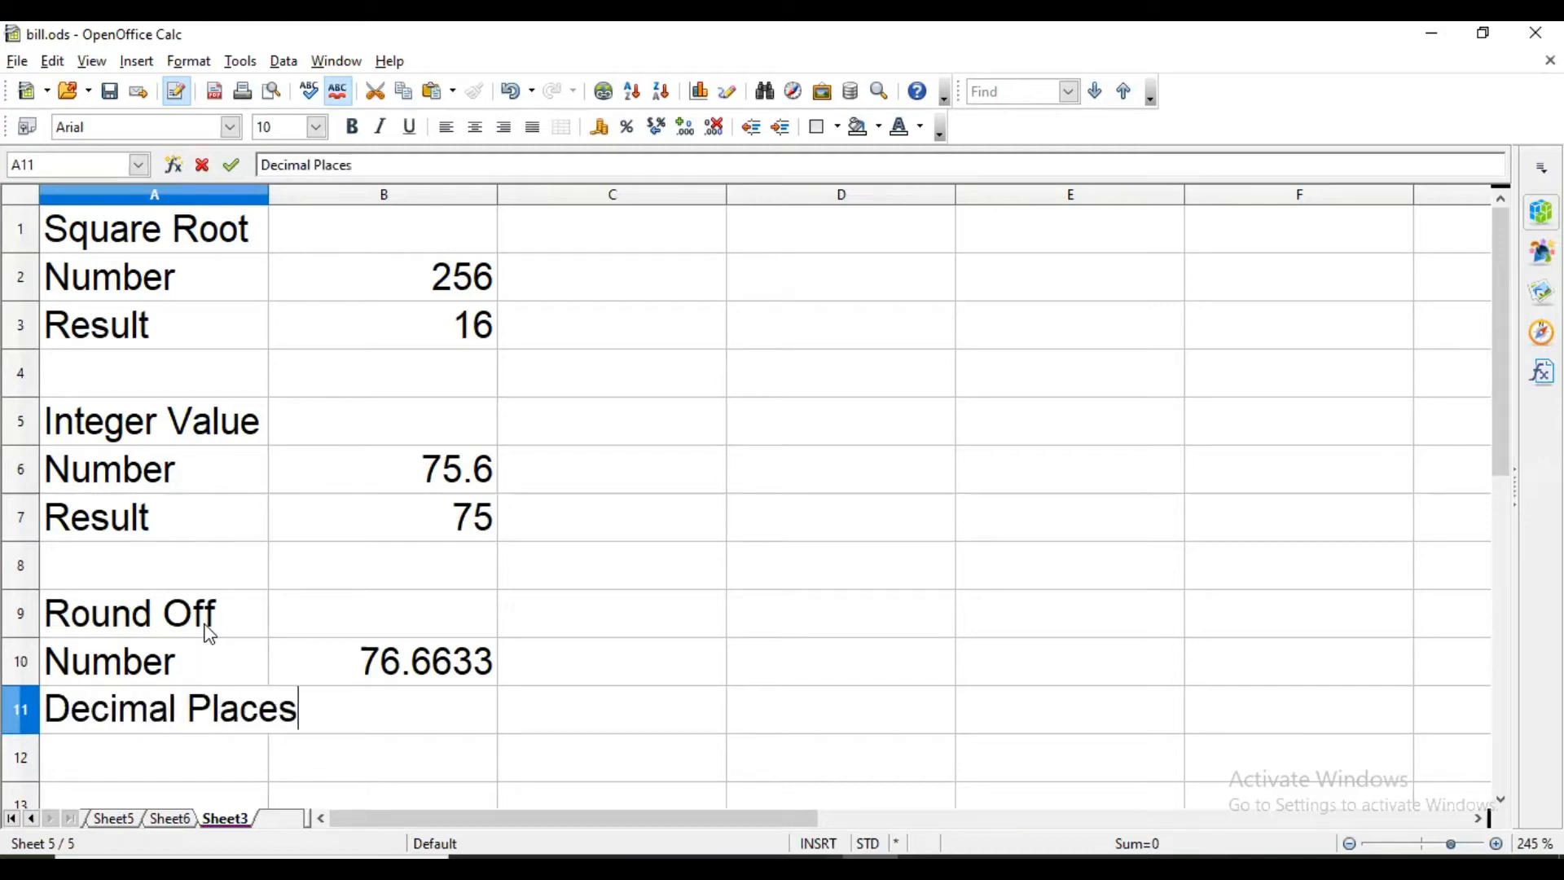
key(Return)
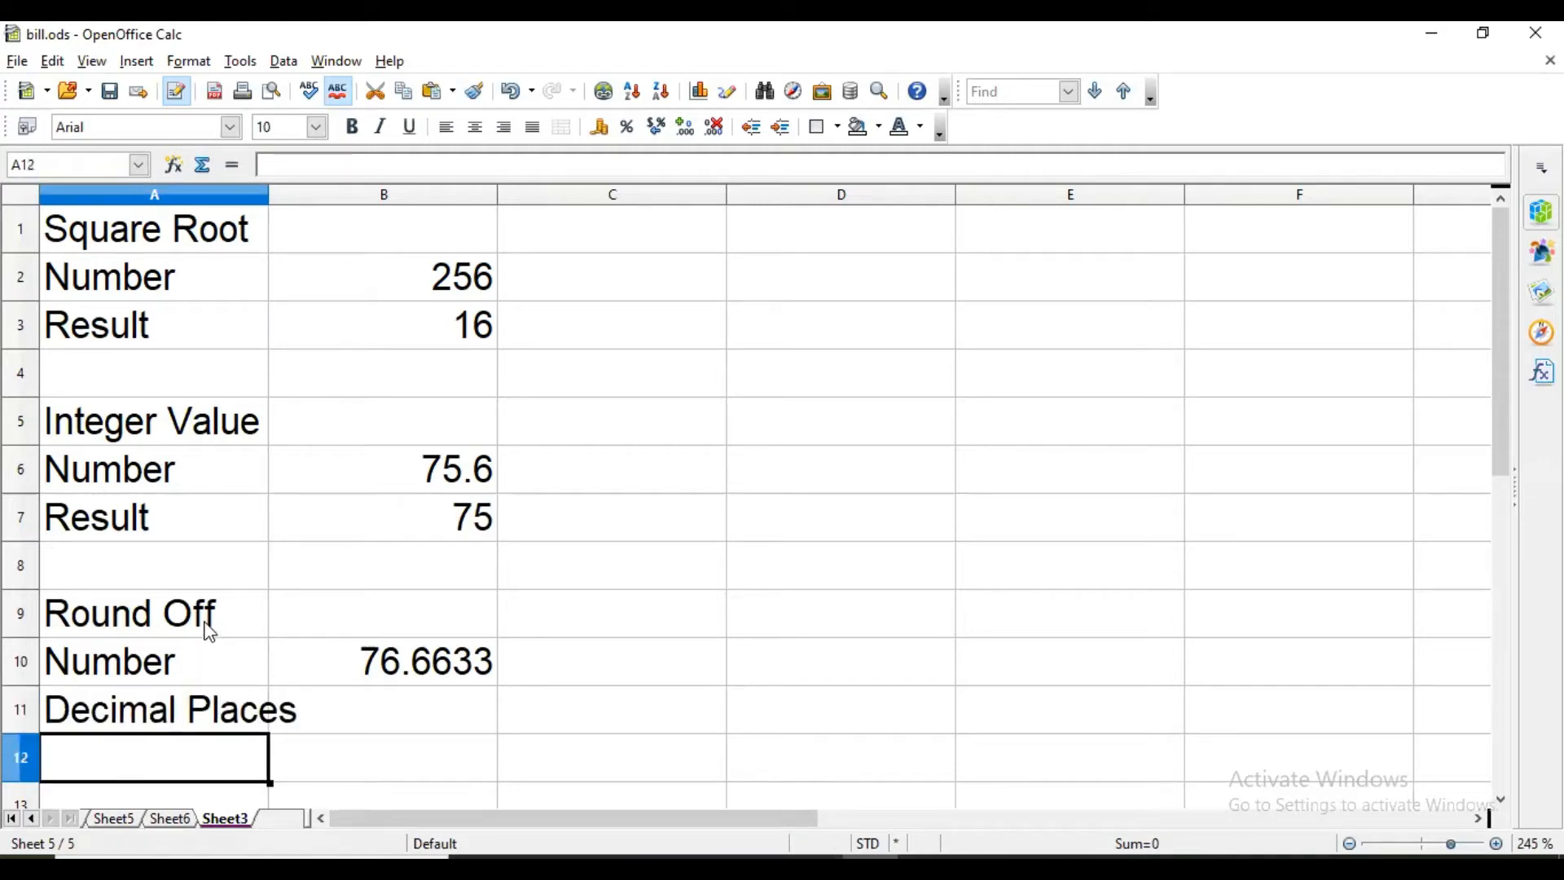
double_click(271, 191)
- Enter 2 in cell B11 as the number of decimal places
click(395, 717)
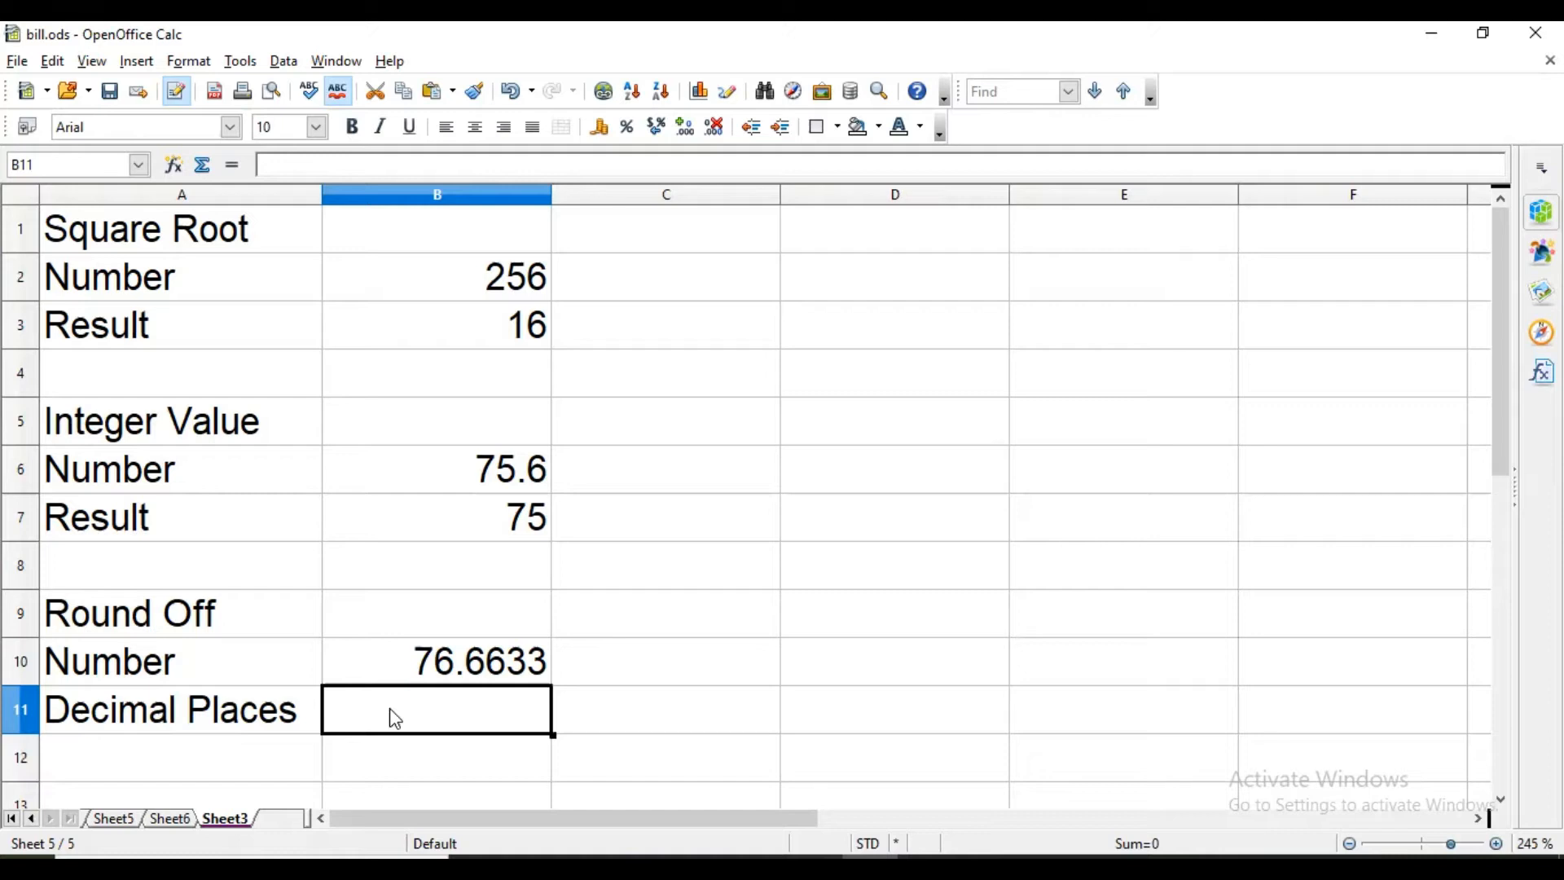
text(2)
key(Return)
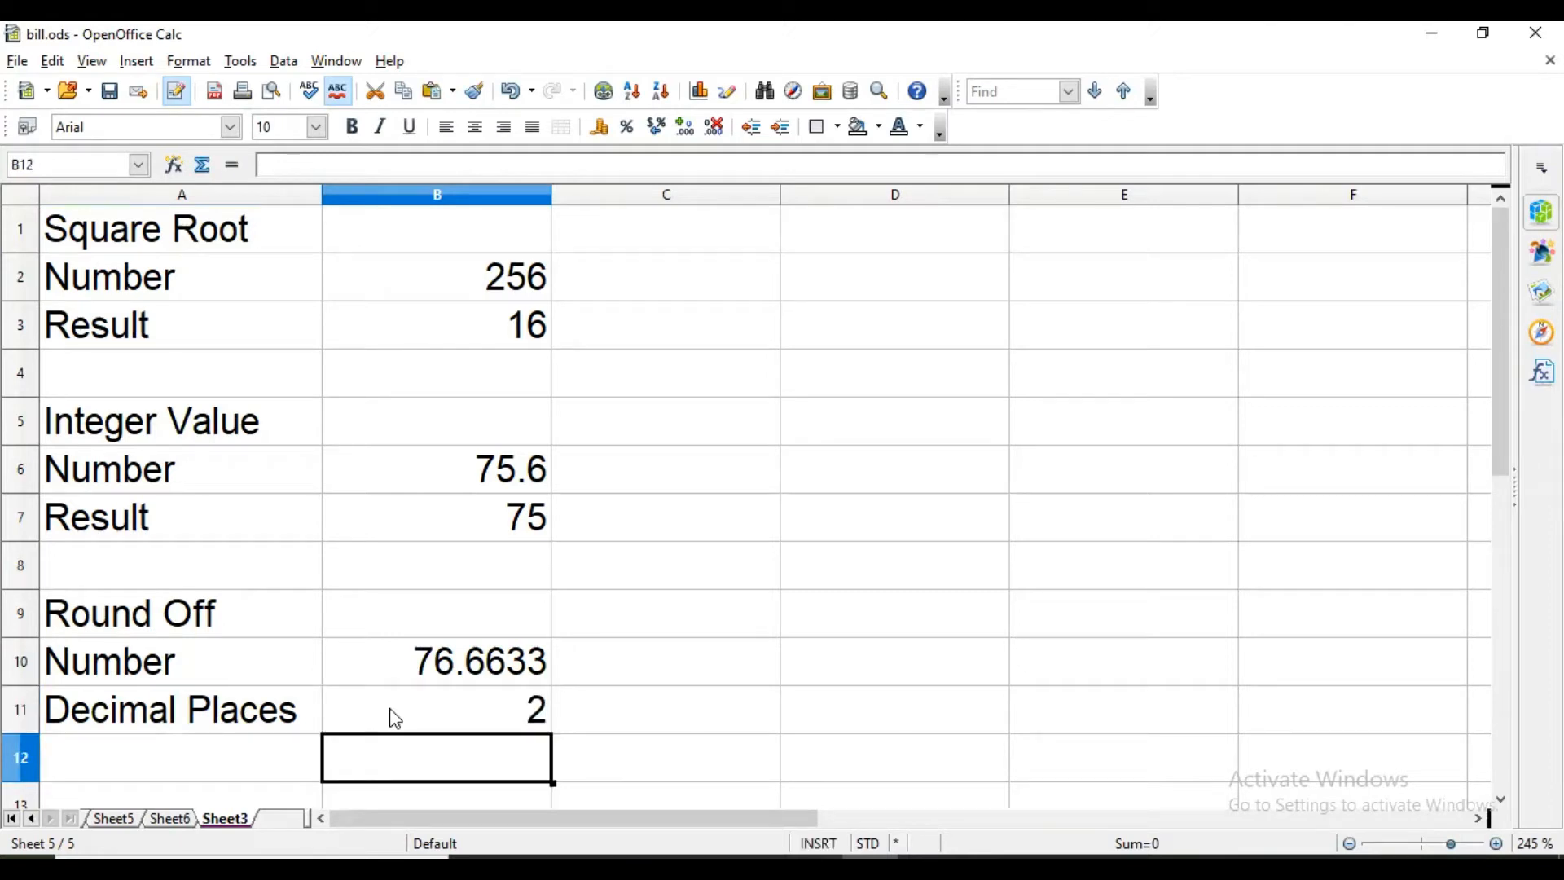
- Label cell A12 "Result" and round B10 to the decimal places in B11 with the formula =ROUND(B10;B11) in B12
key(Left)
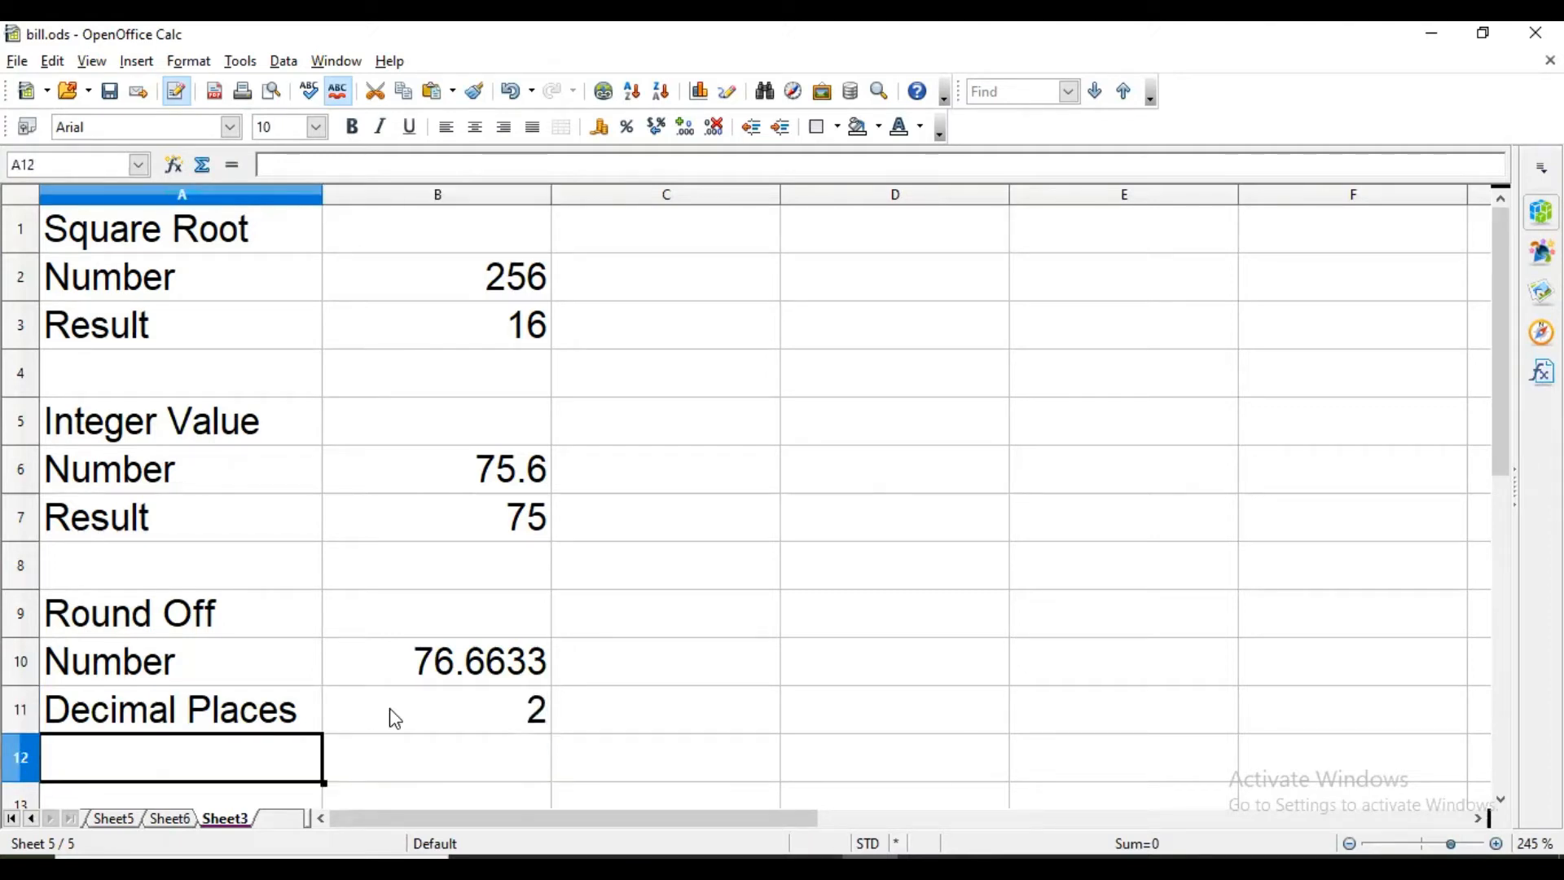
text(Result)
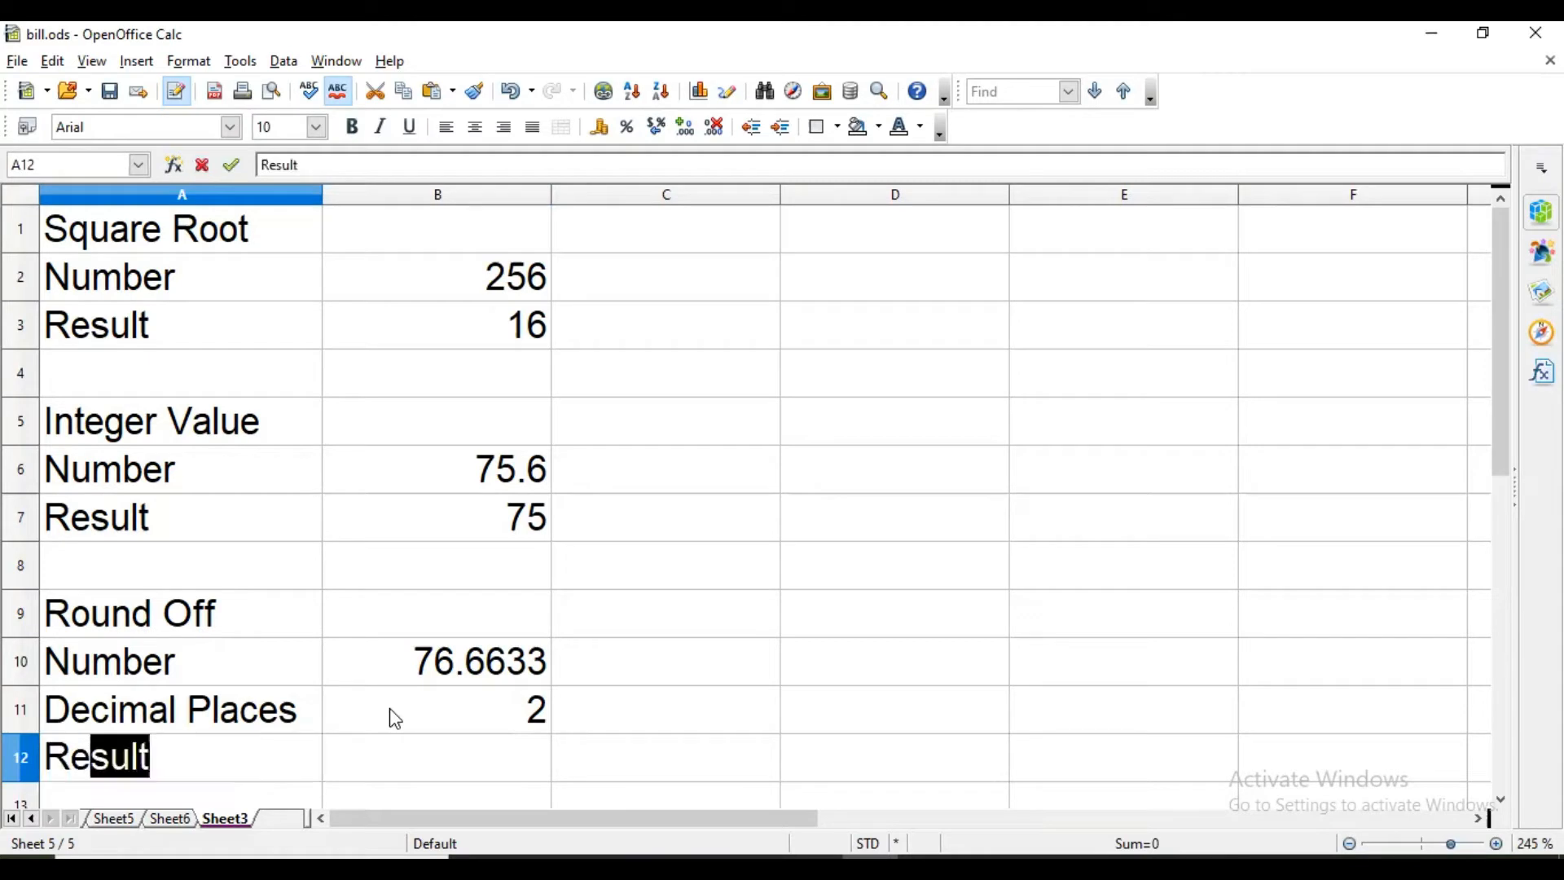
key(Tab)
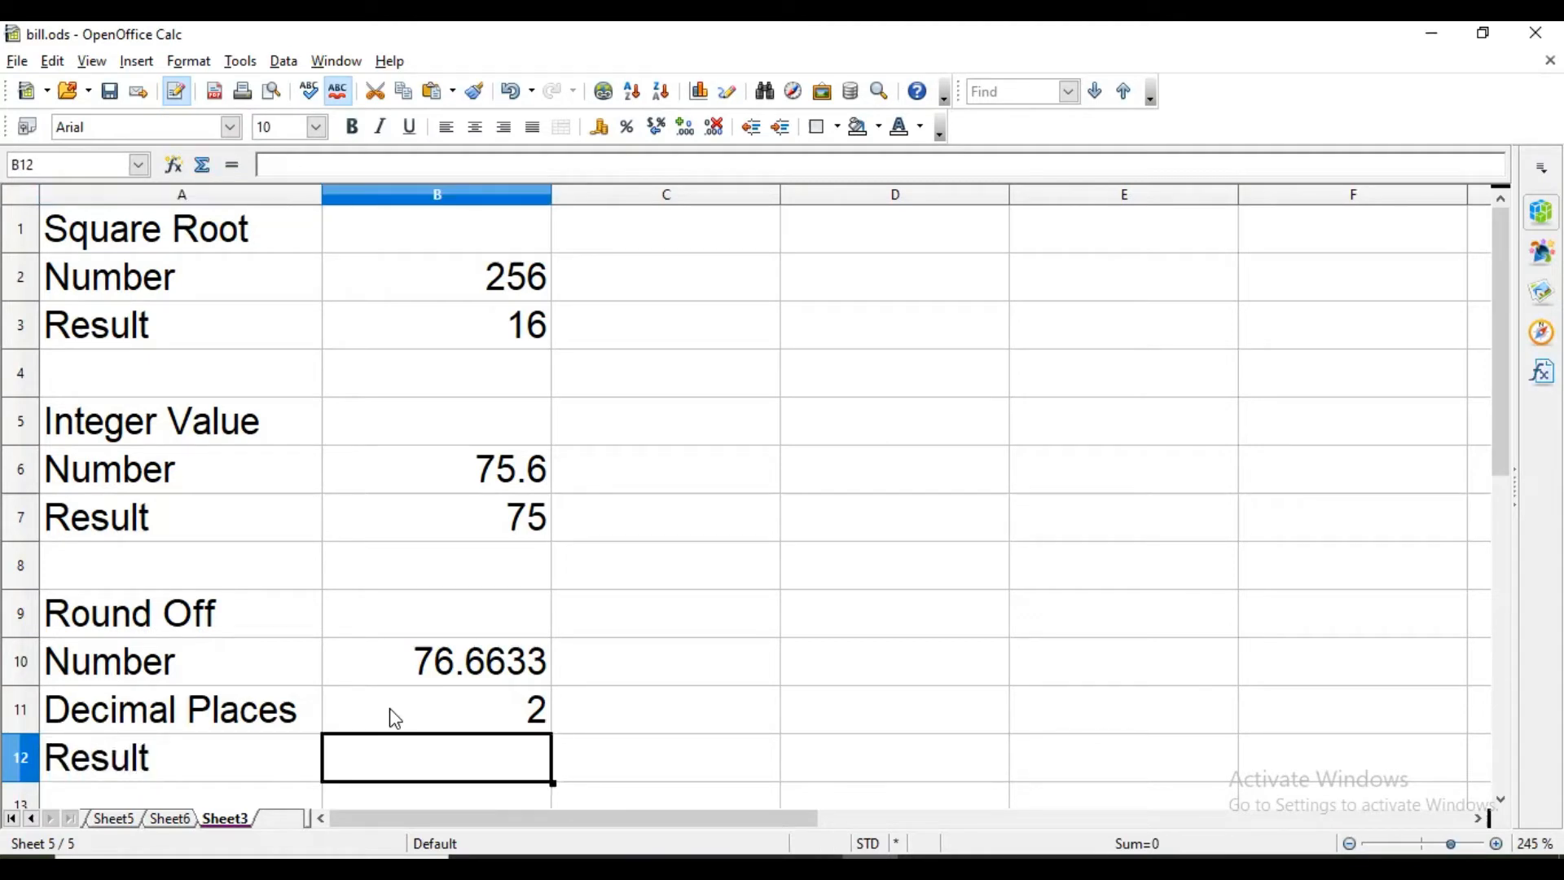
text(=)
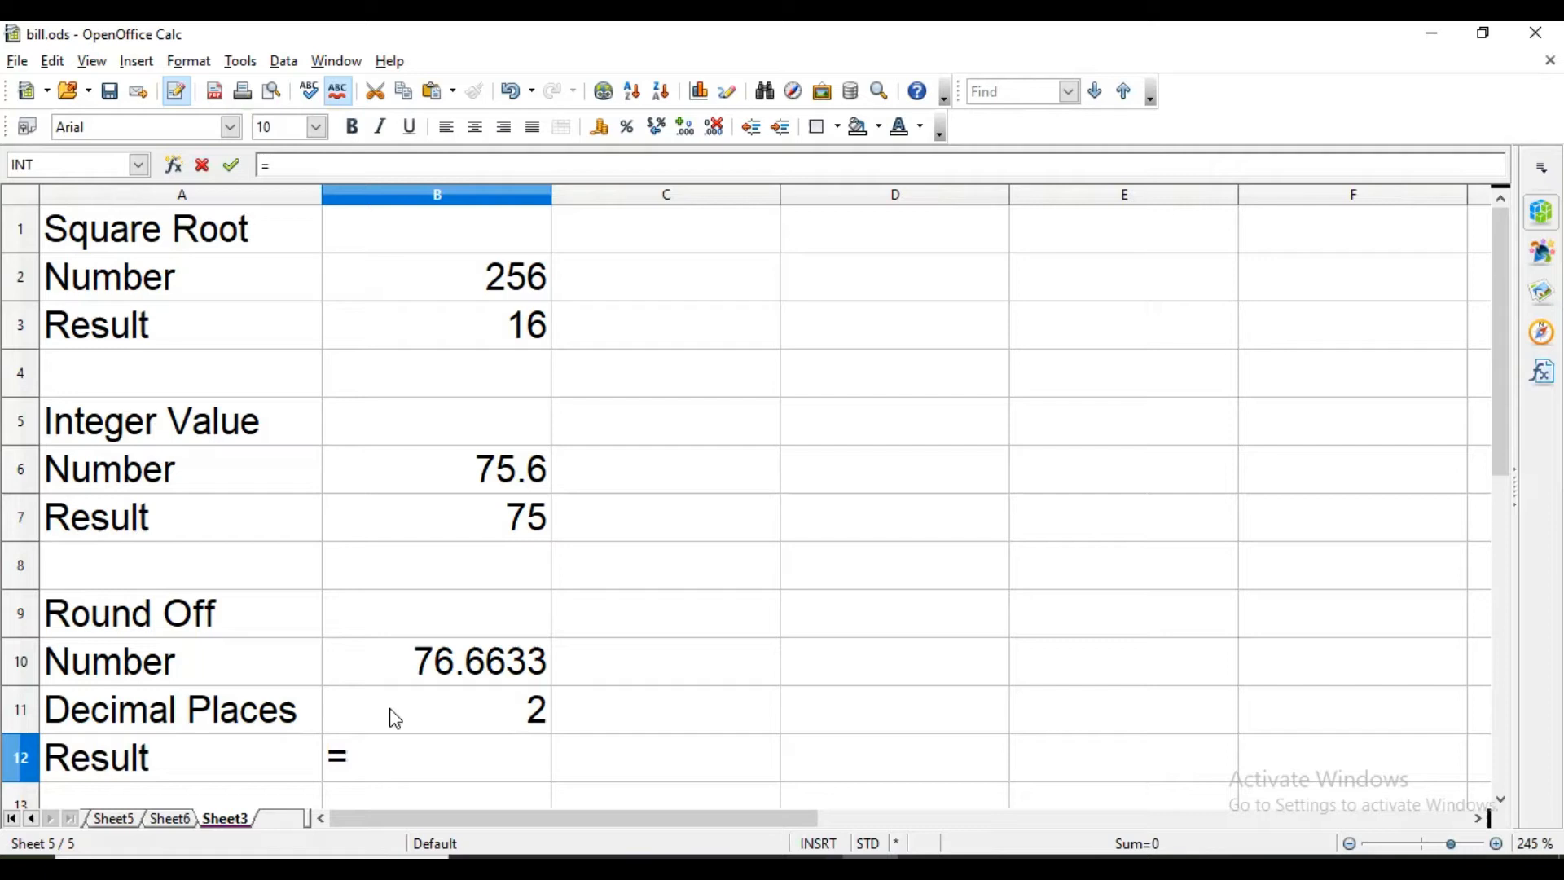
text(round()
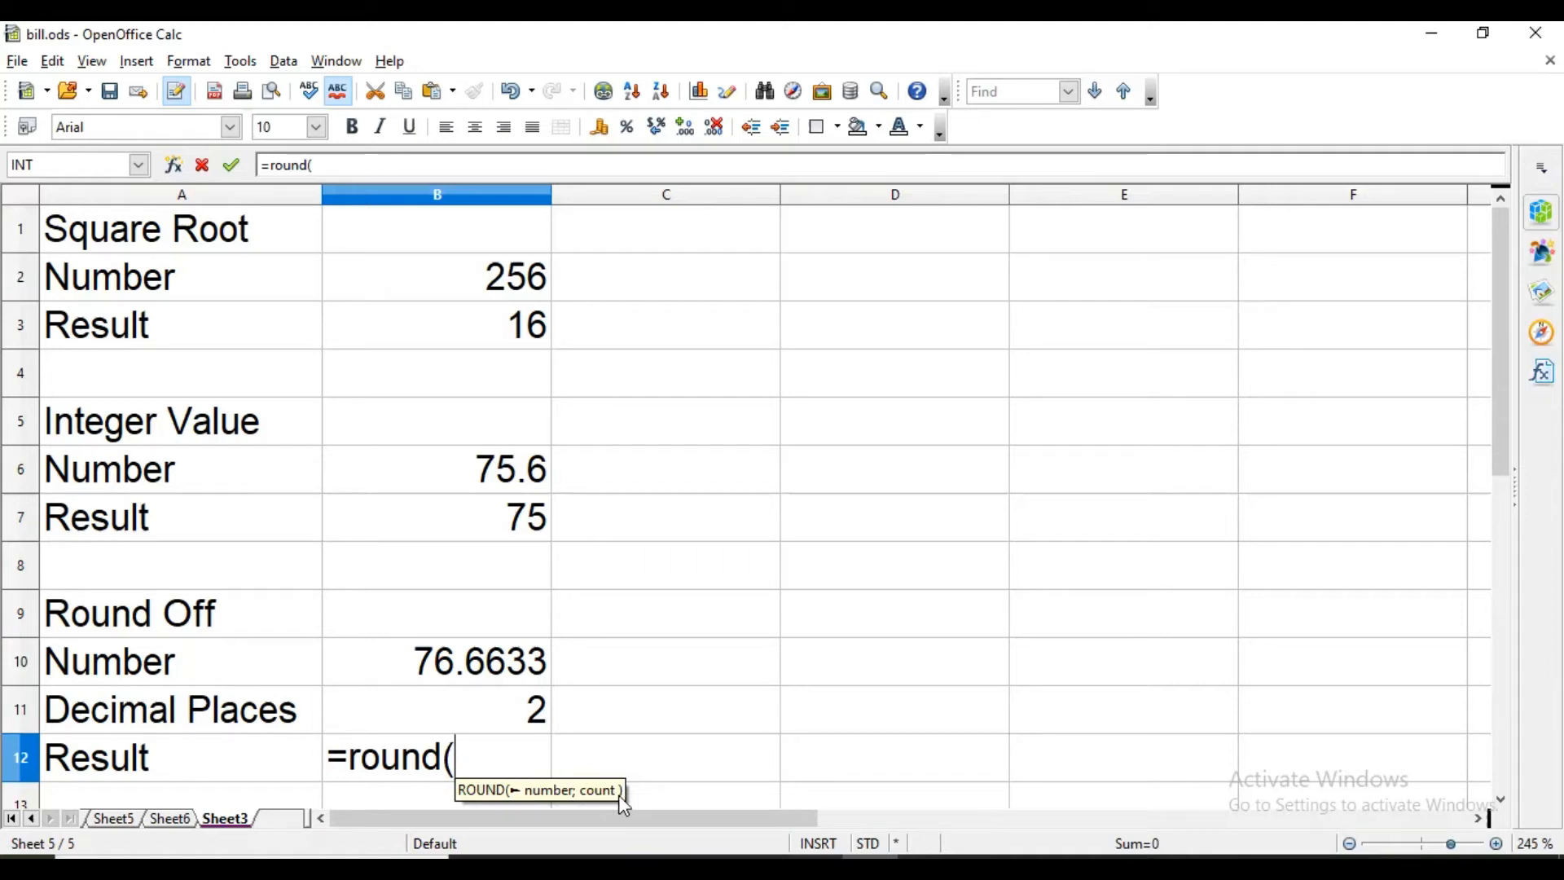
click(489, 673)
text(;)
click(513, 718)
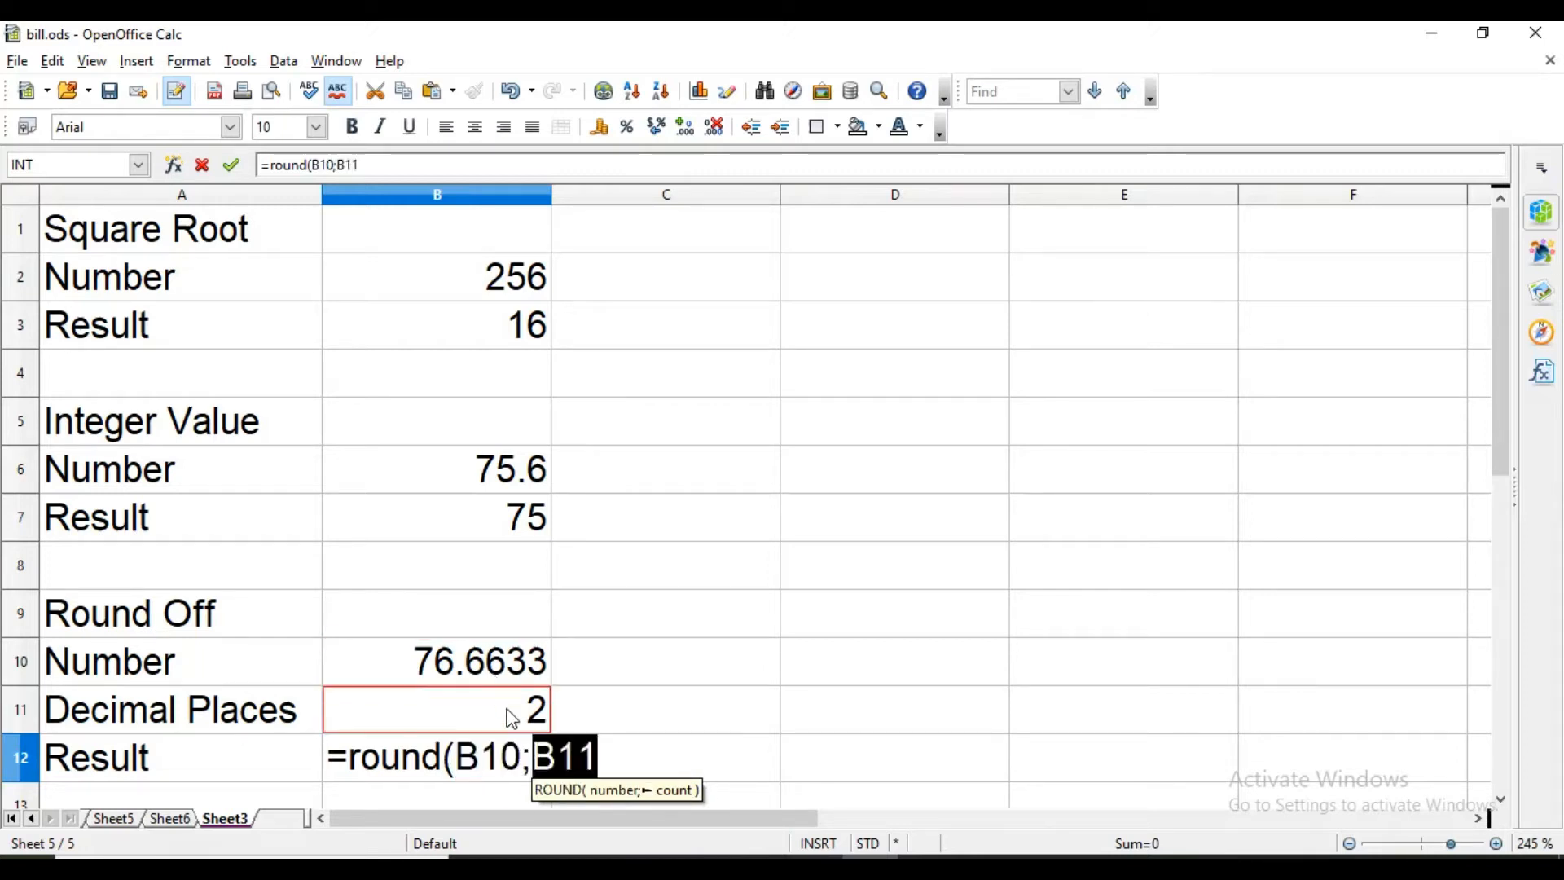
text())
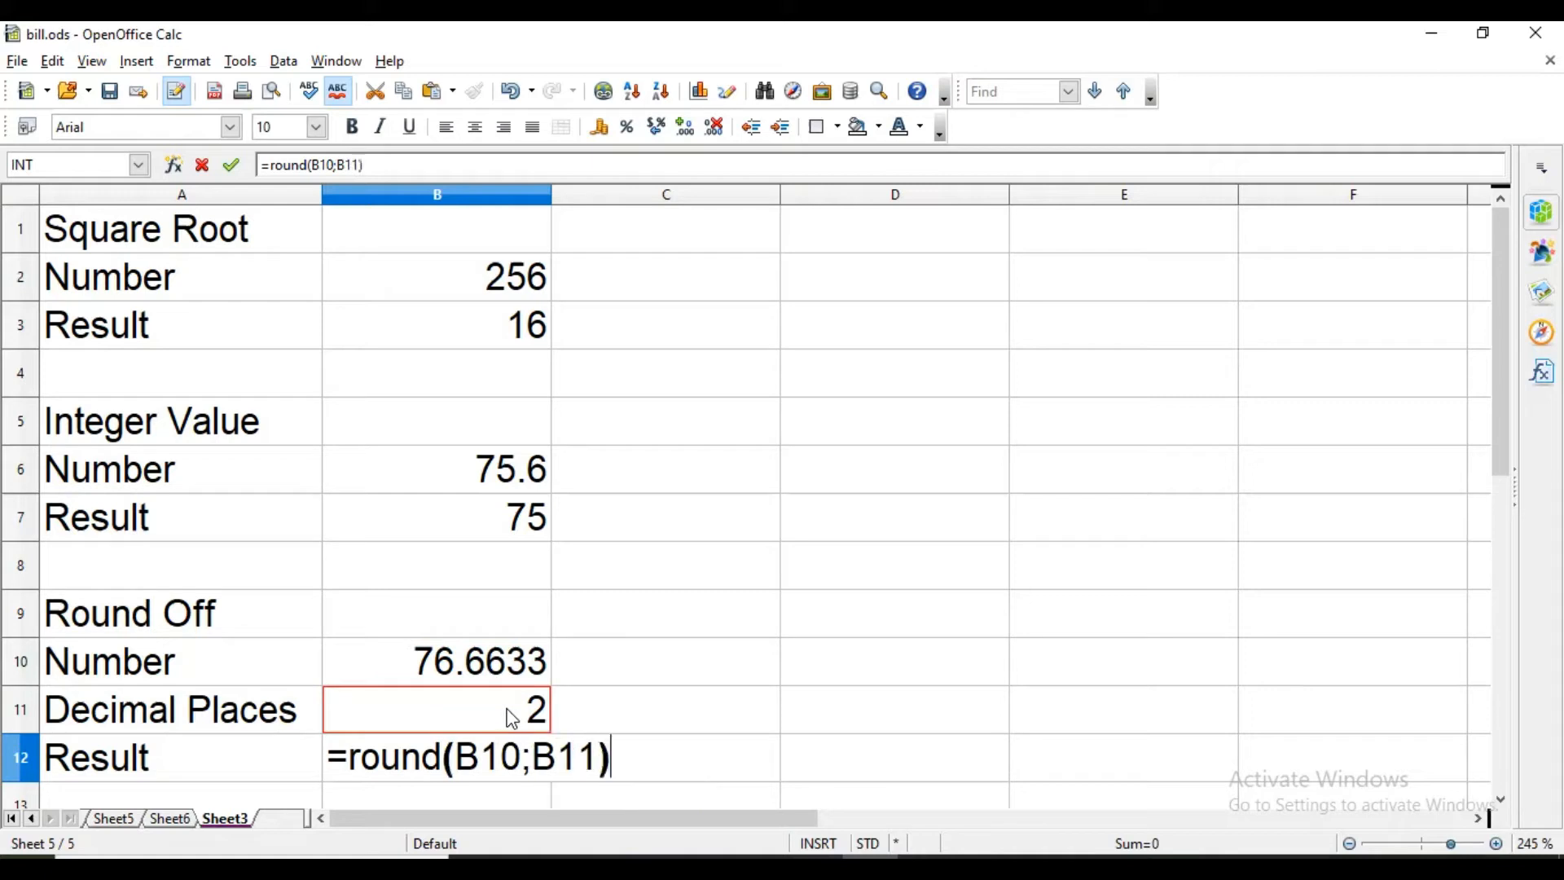
key(Return)
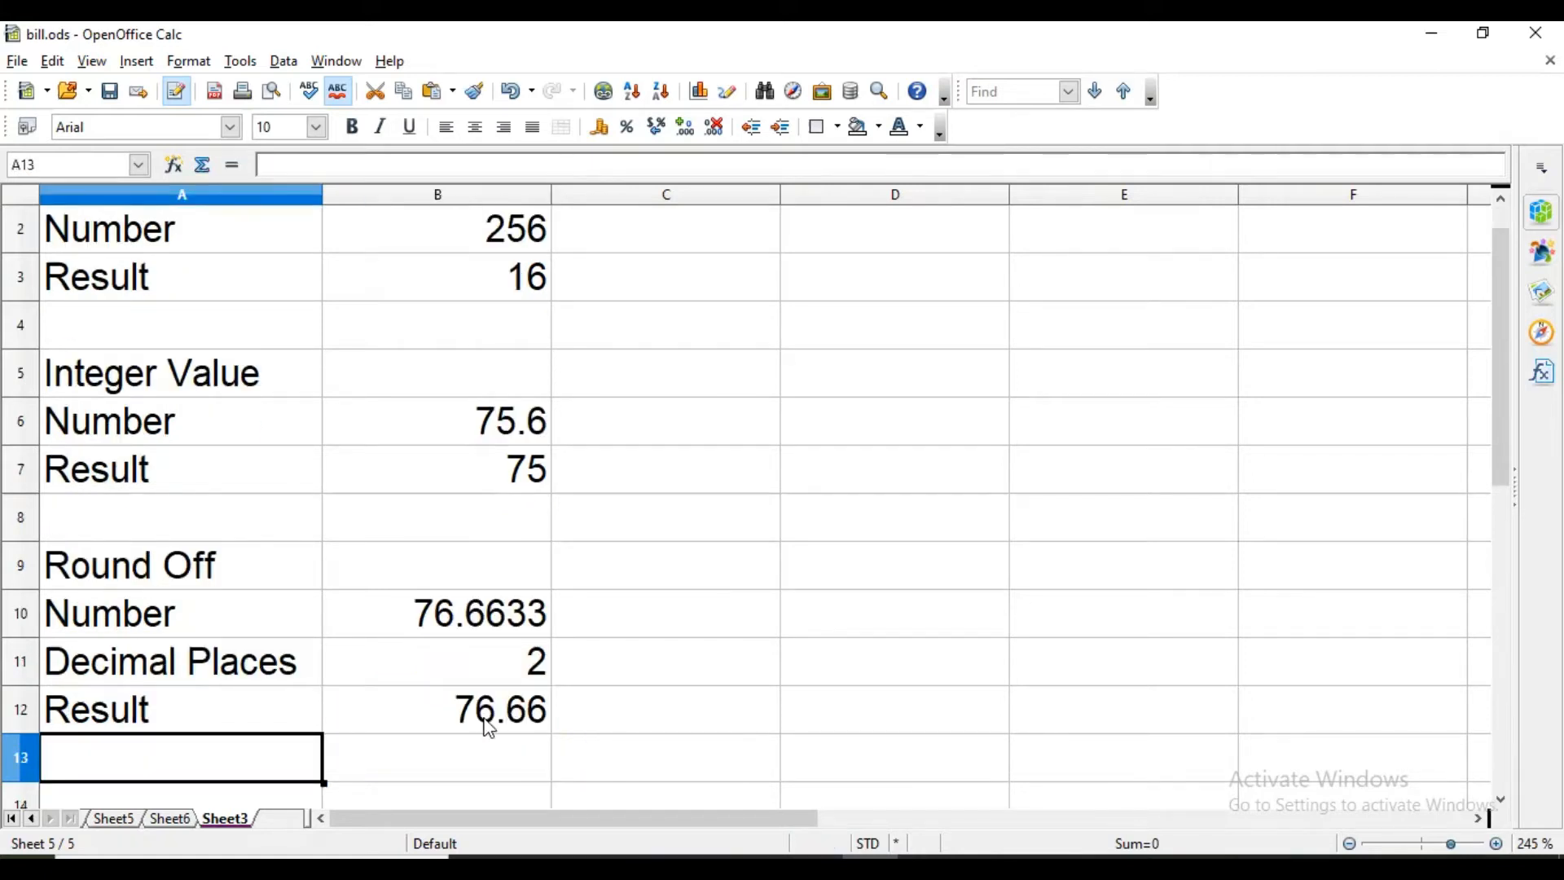
- Re-enter the rounding formula =ROUND(B10;B11) in cell B12, picking the number and decimal places cells as its arguments
click(514, 719)
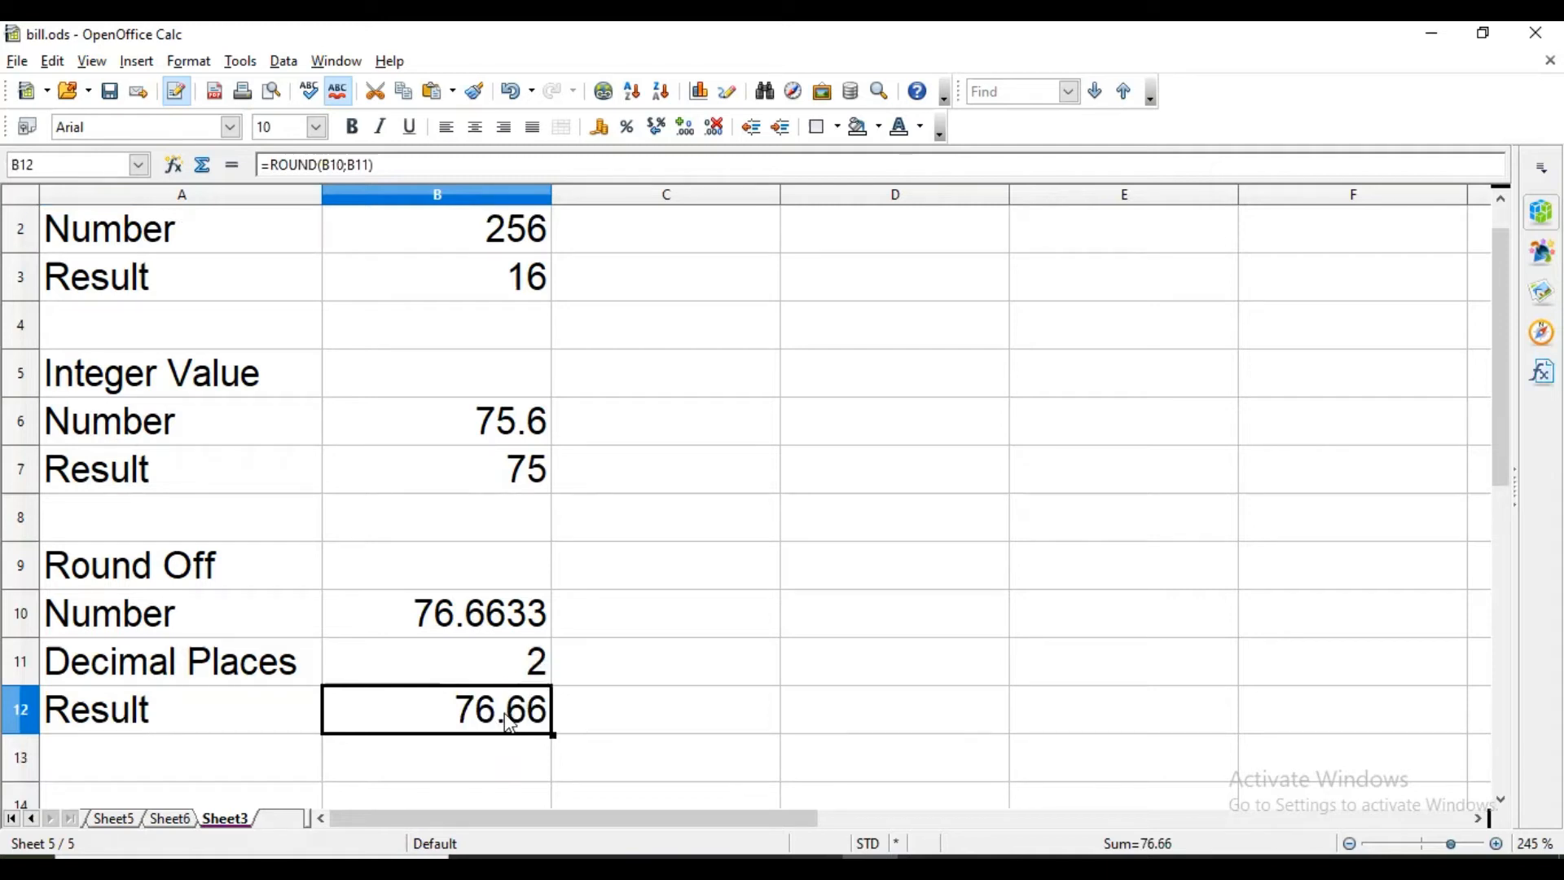
text(=)
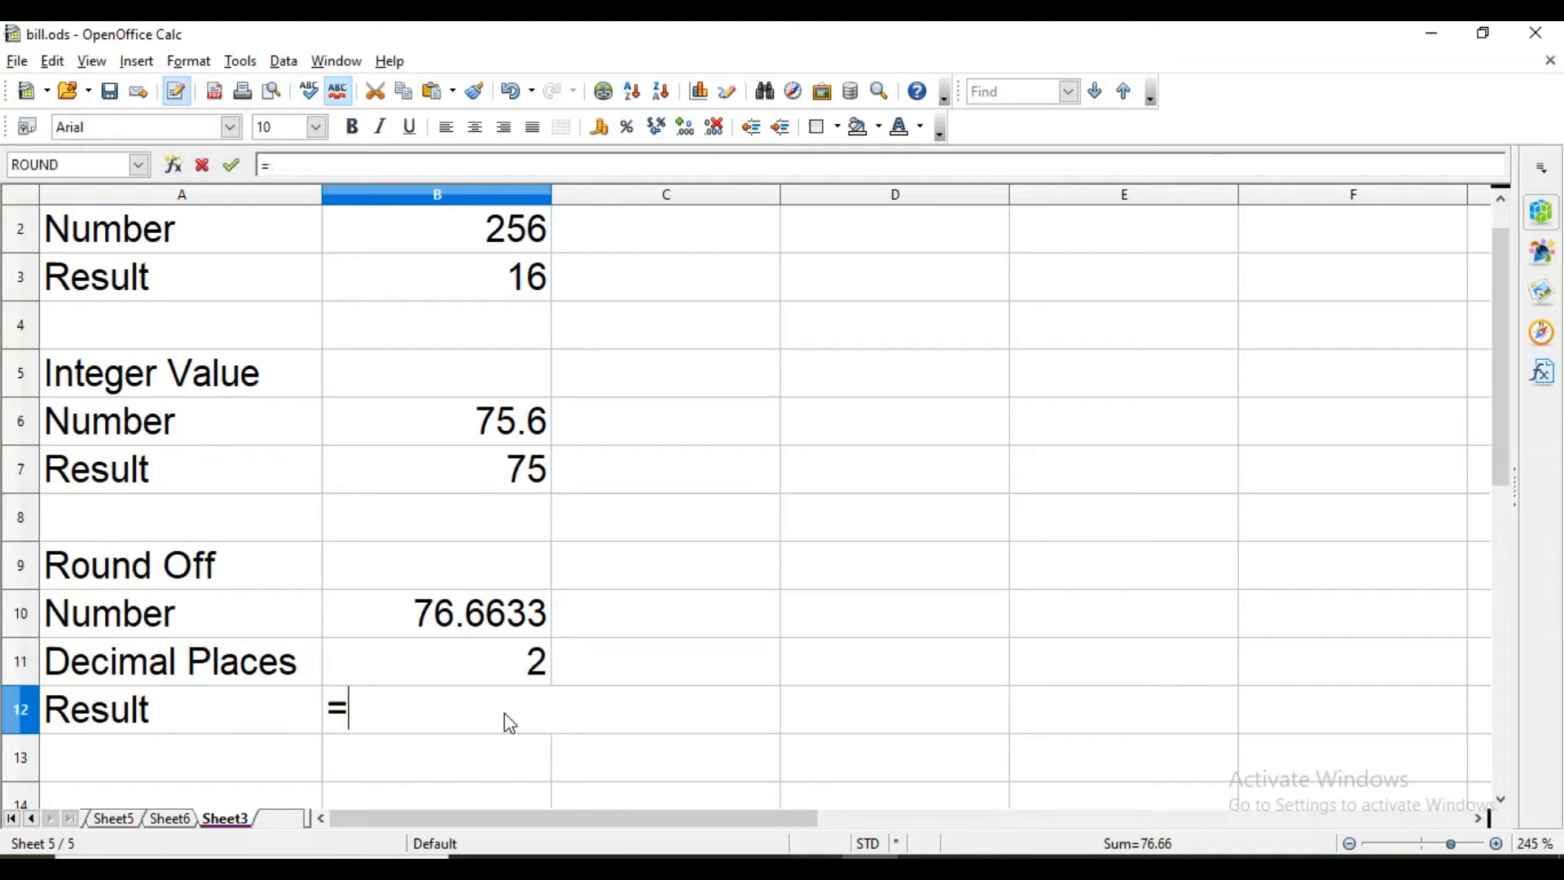
text(round)
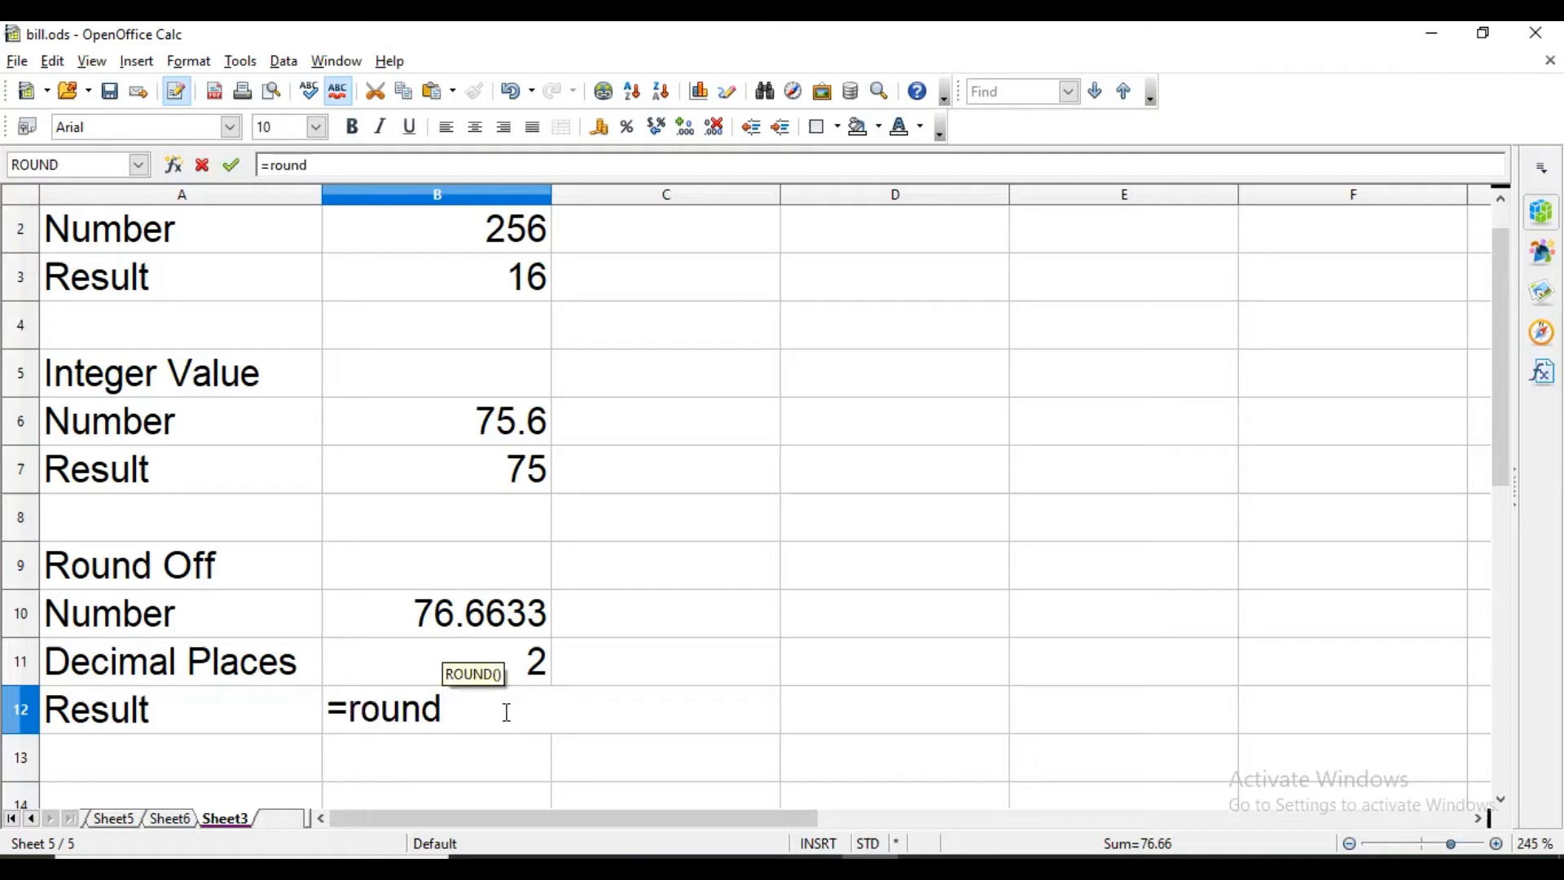
text(()
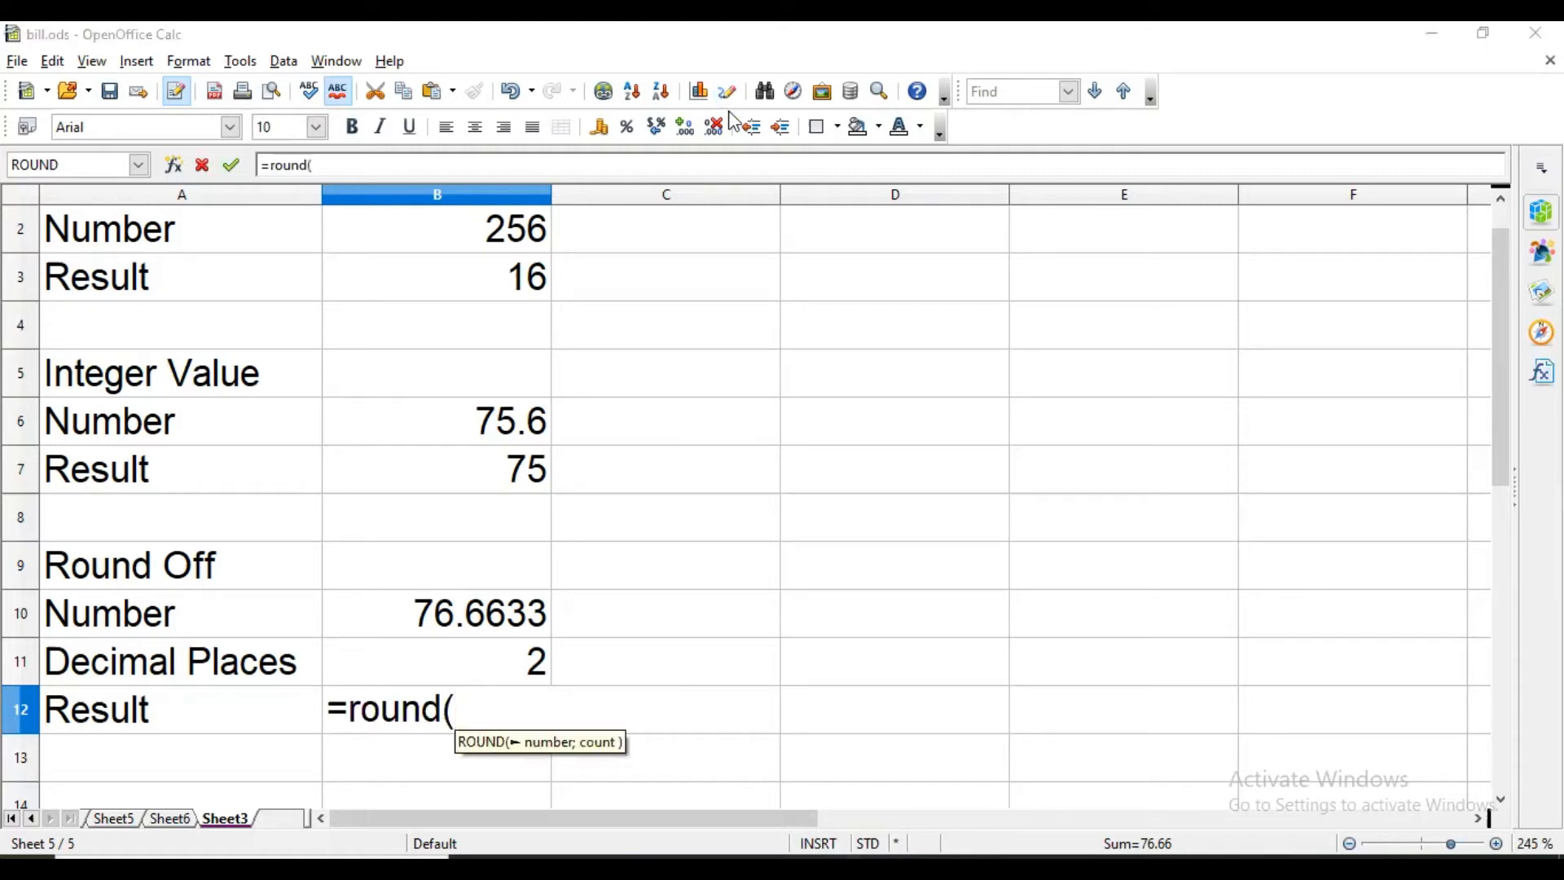
click(480, 626)
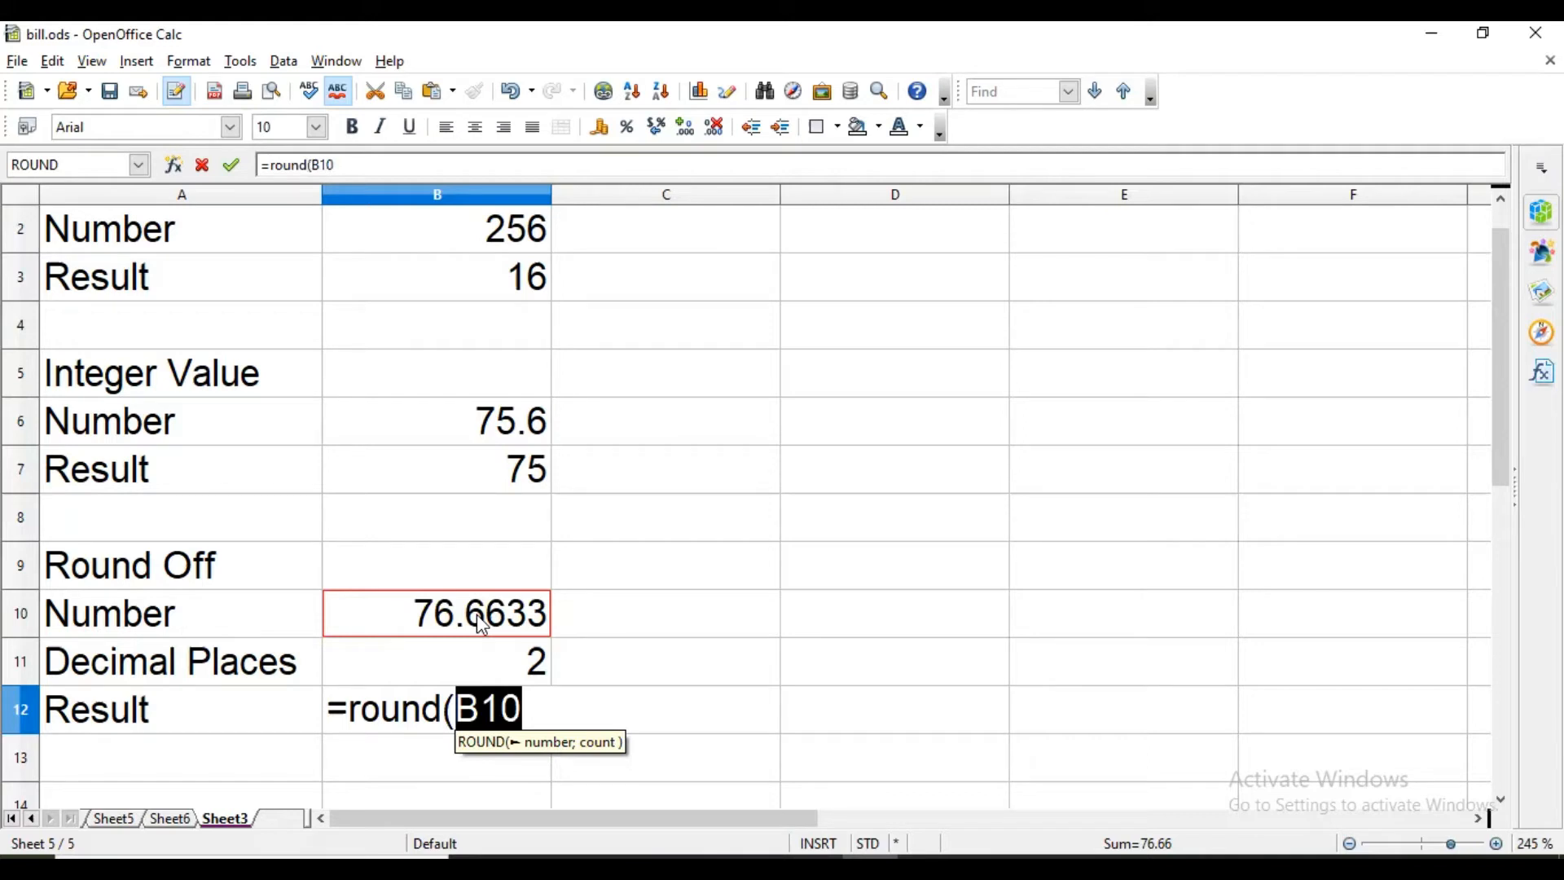
key(Right)
key(Left)
text(;)
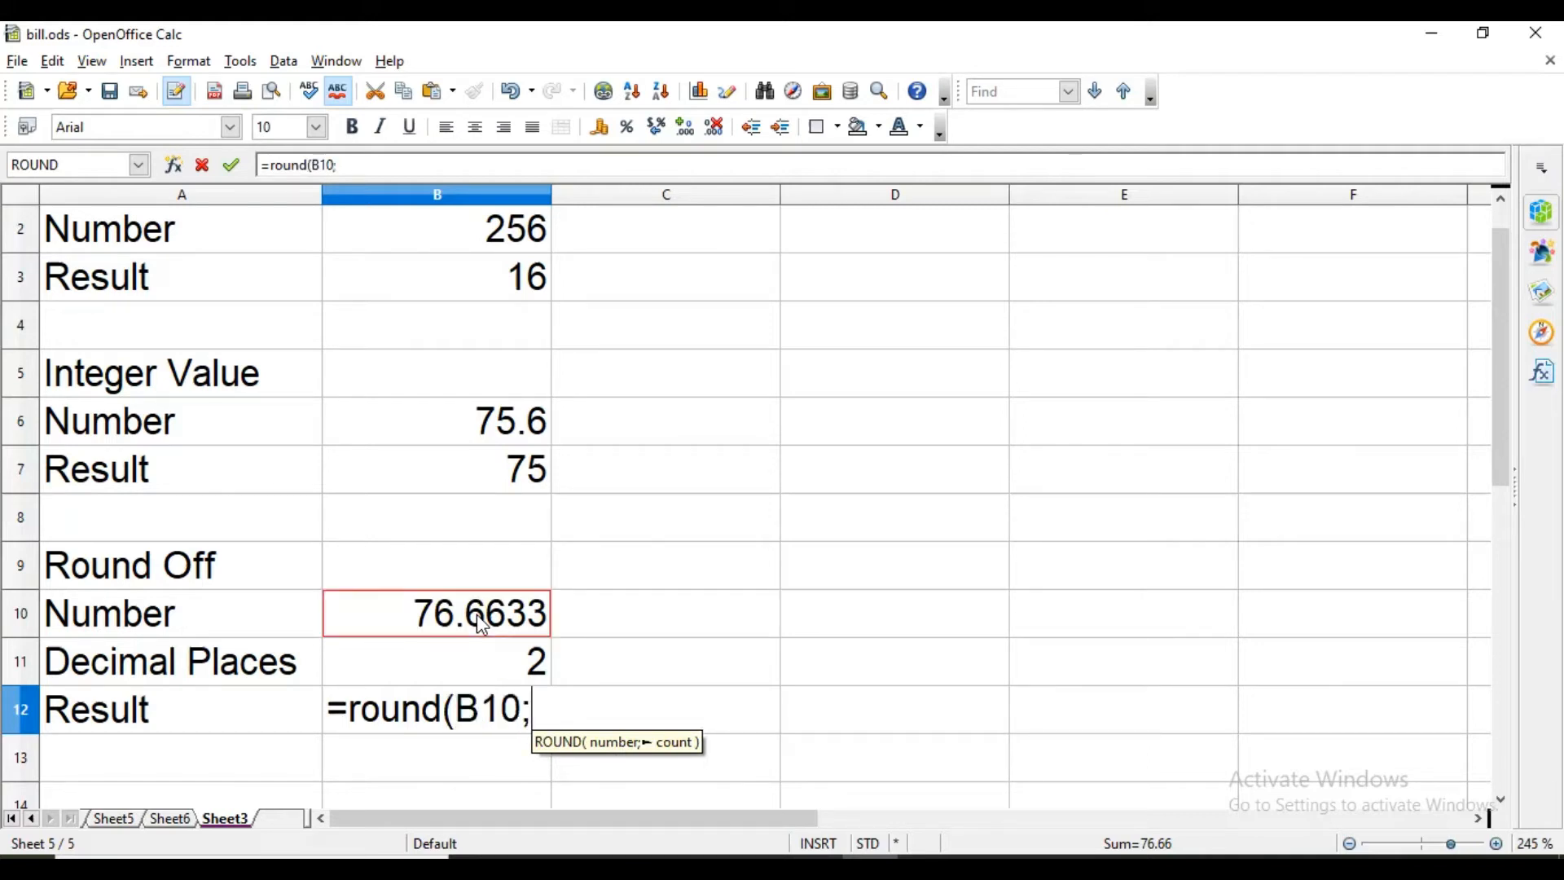
click(496, 662)
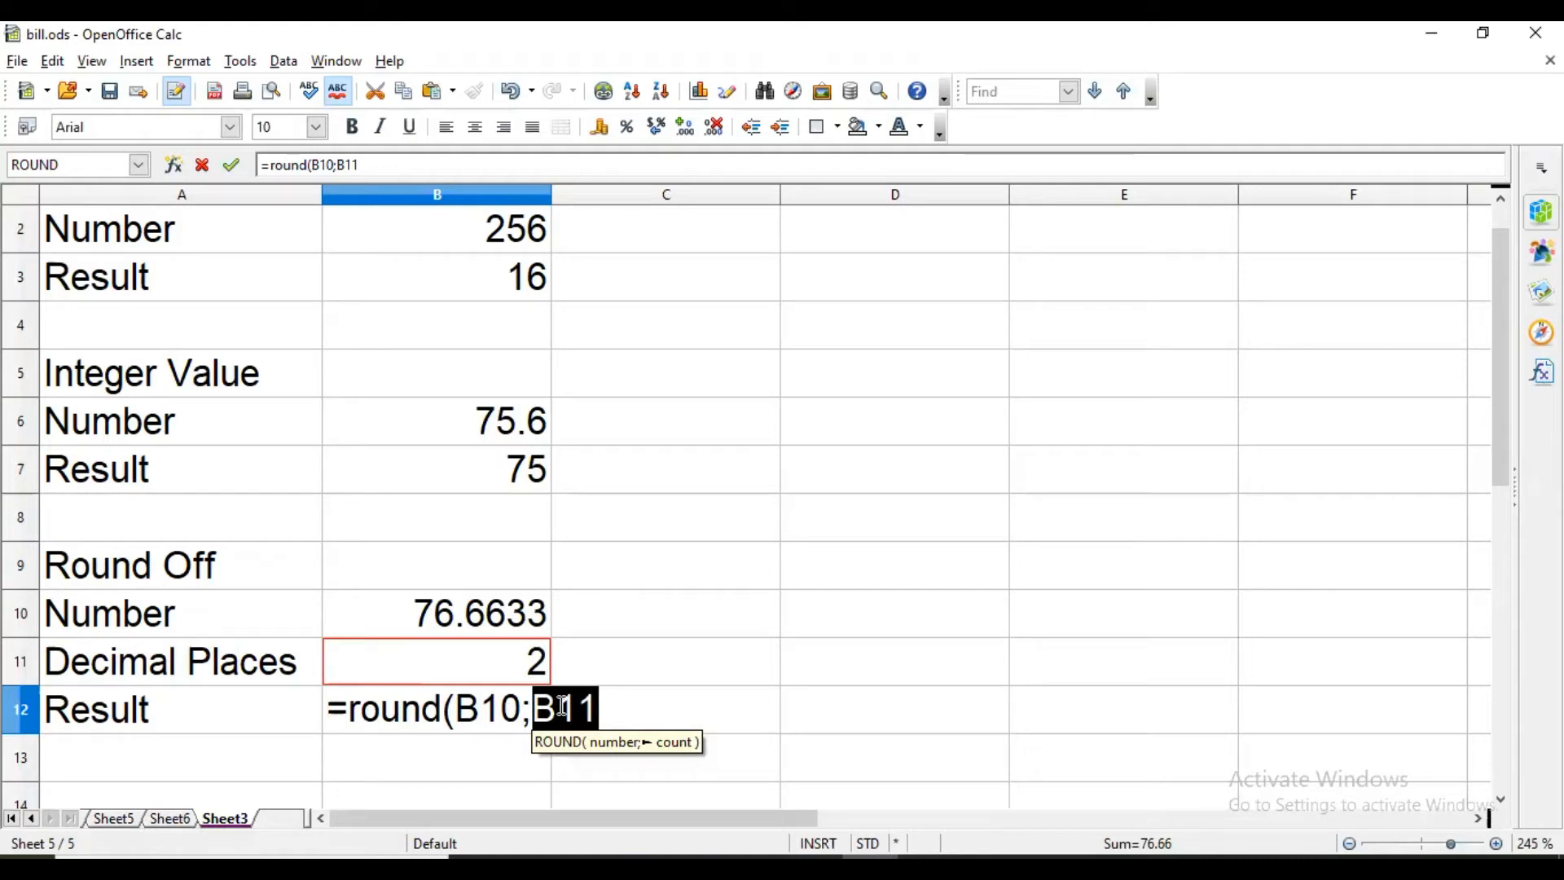
text())
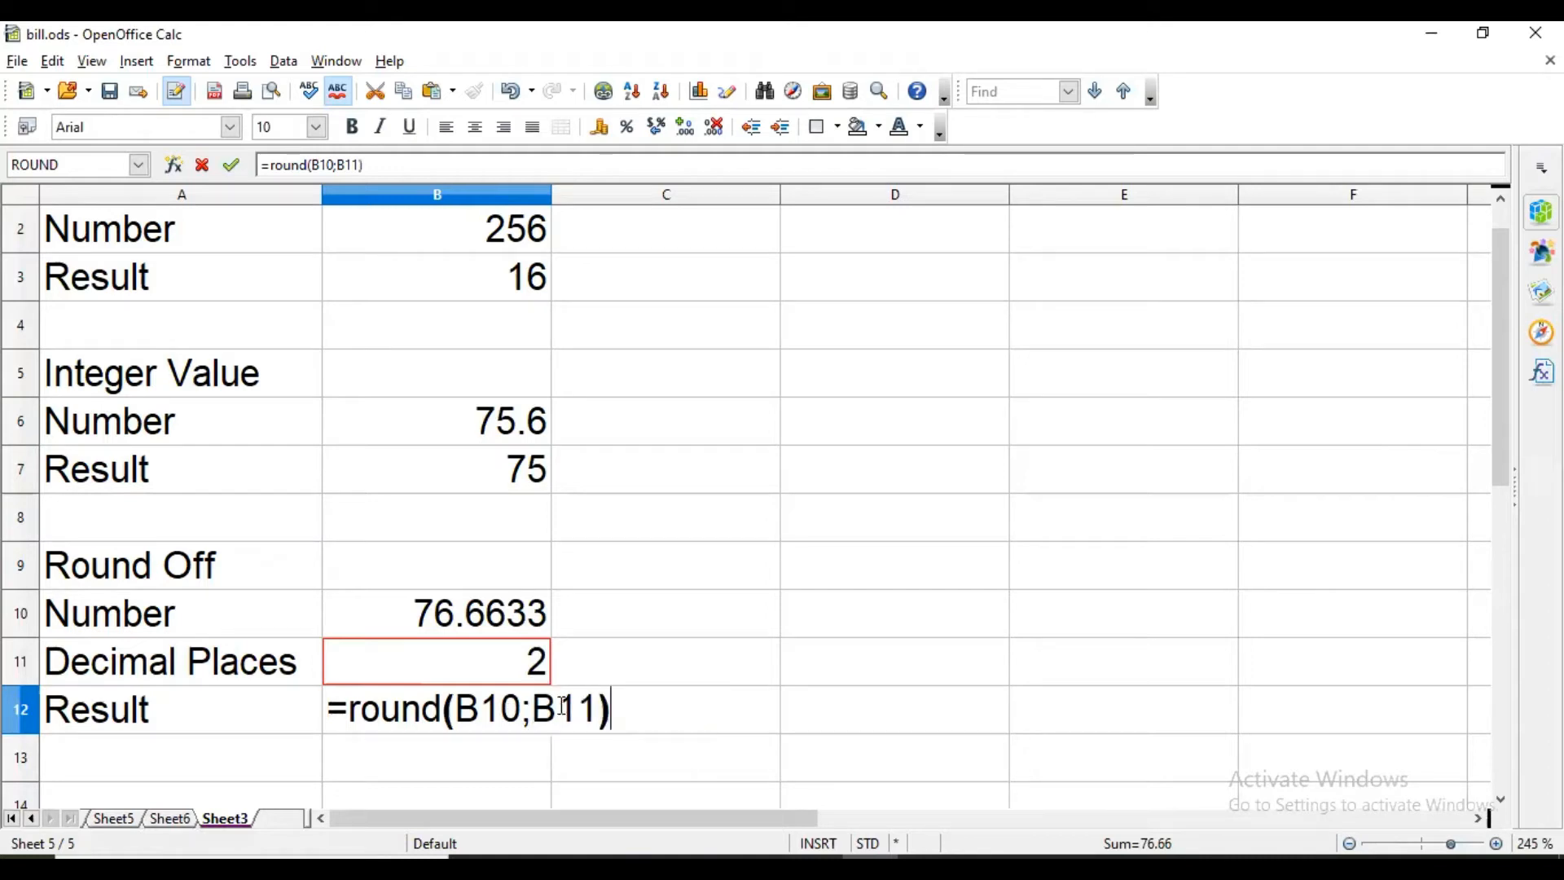
key(Return)
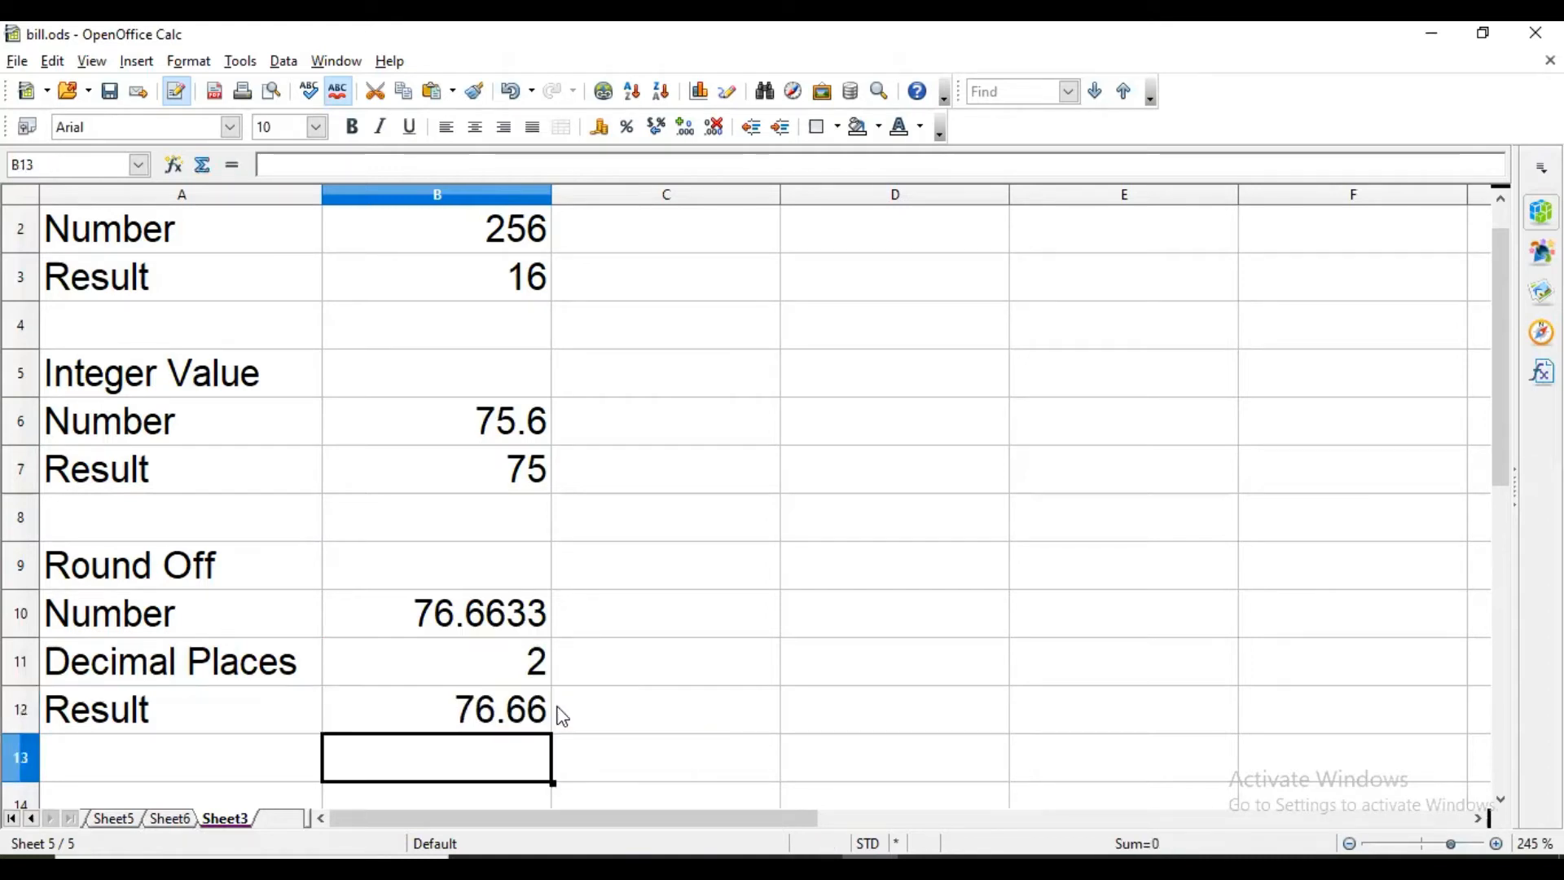
- Test the rounding formula by setting the decimal places in B11 to 1, 0 and back to 2
click(527, 664)
text(1)
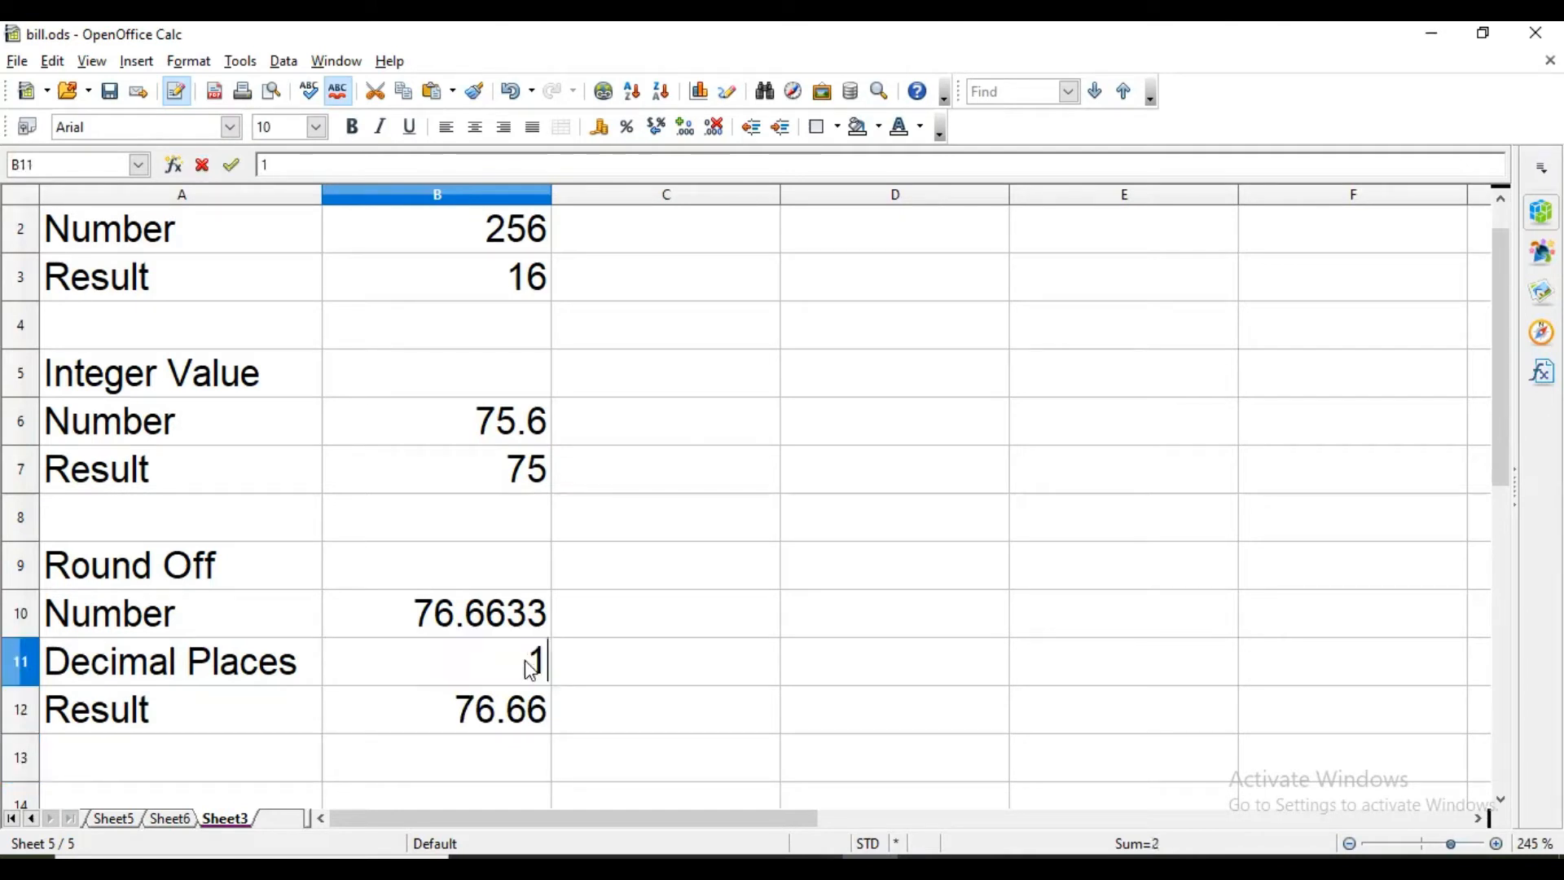
key(Return)
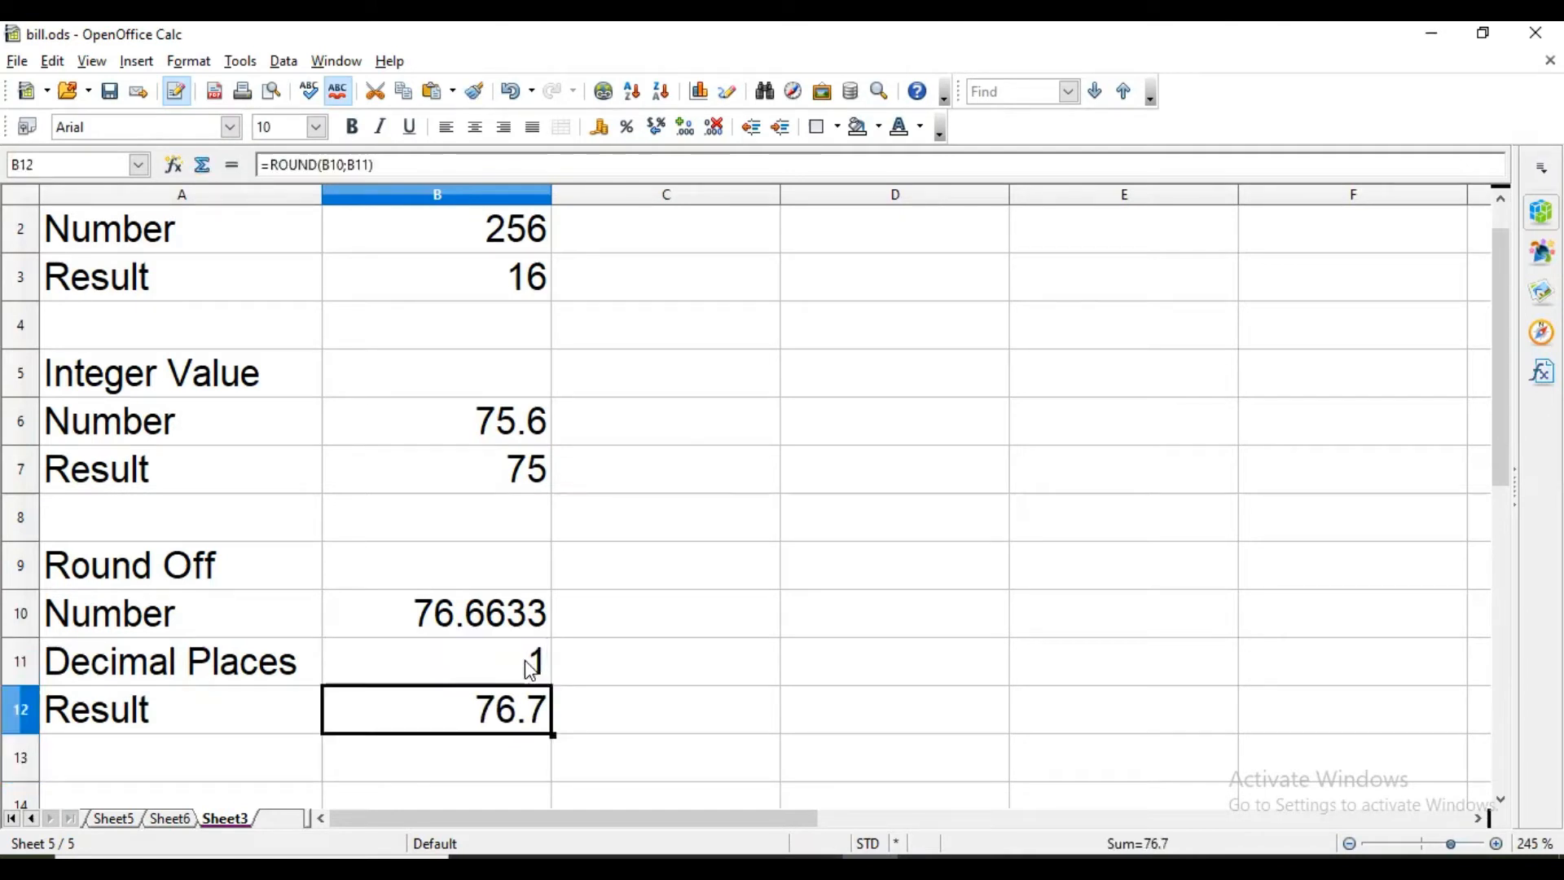
click(524, 659)
text(0)
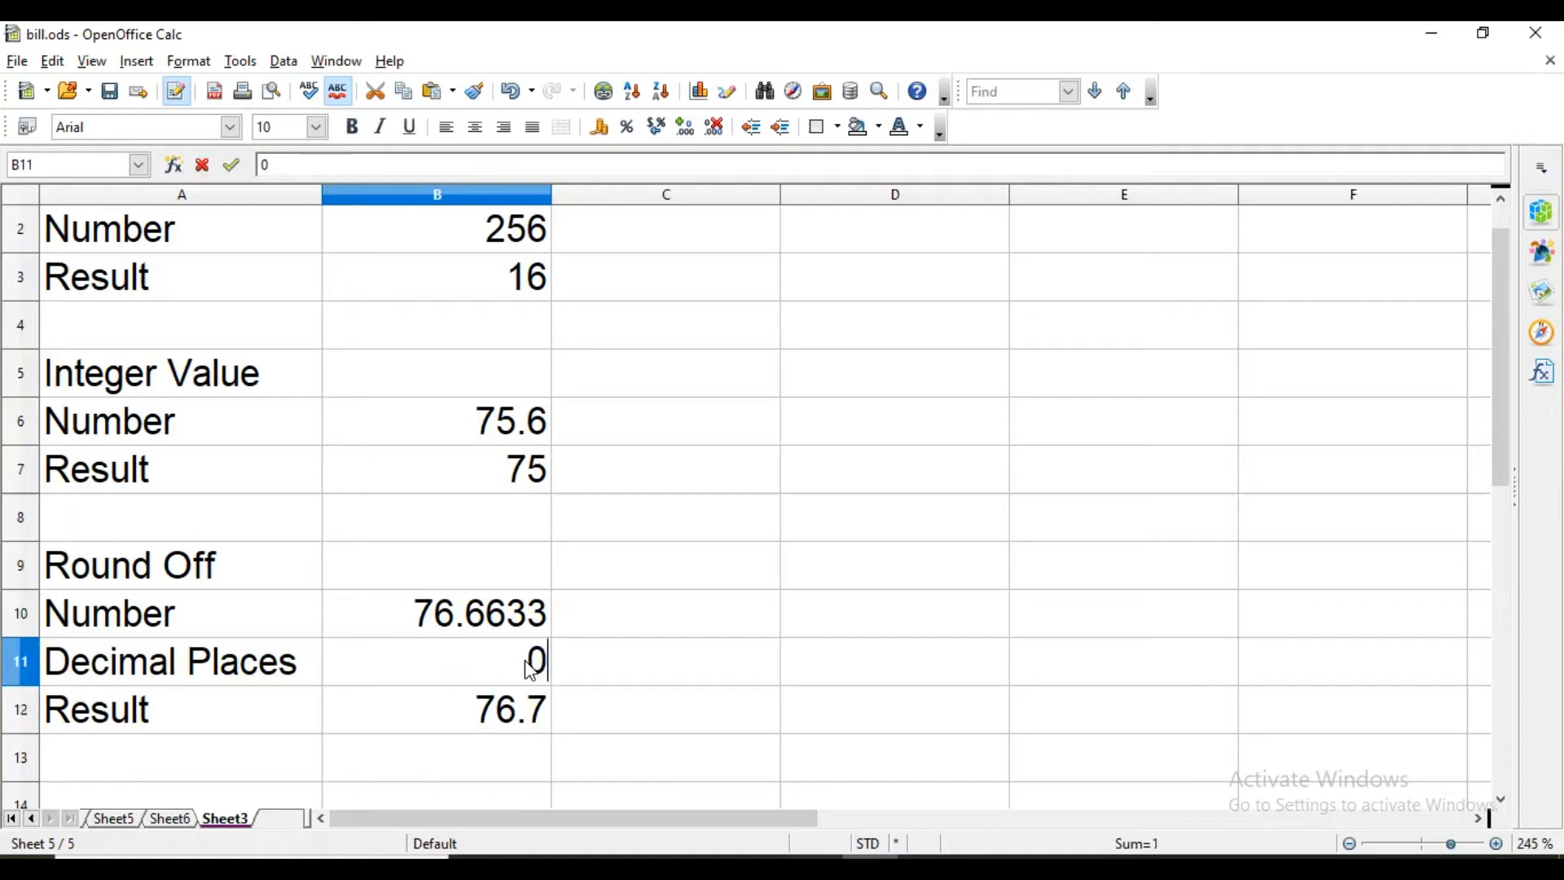
key(Return)
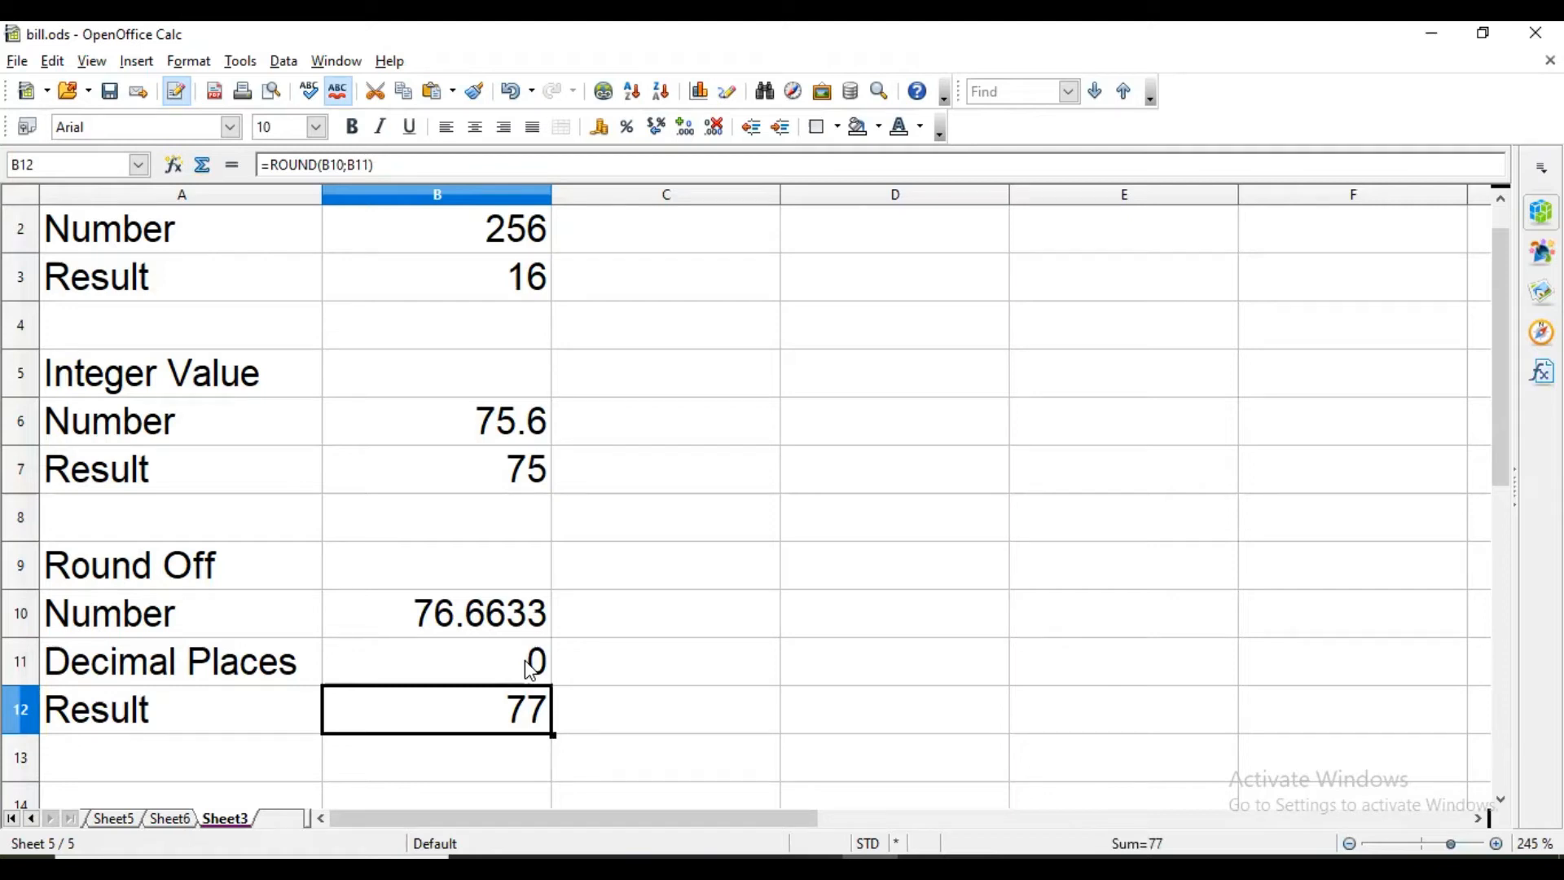
click(526, 660)
text(2)
key(Return)
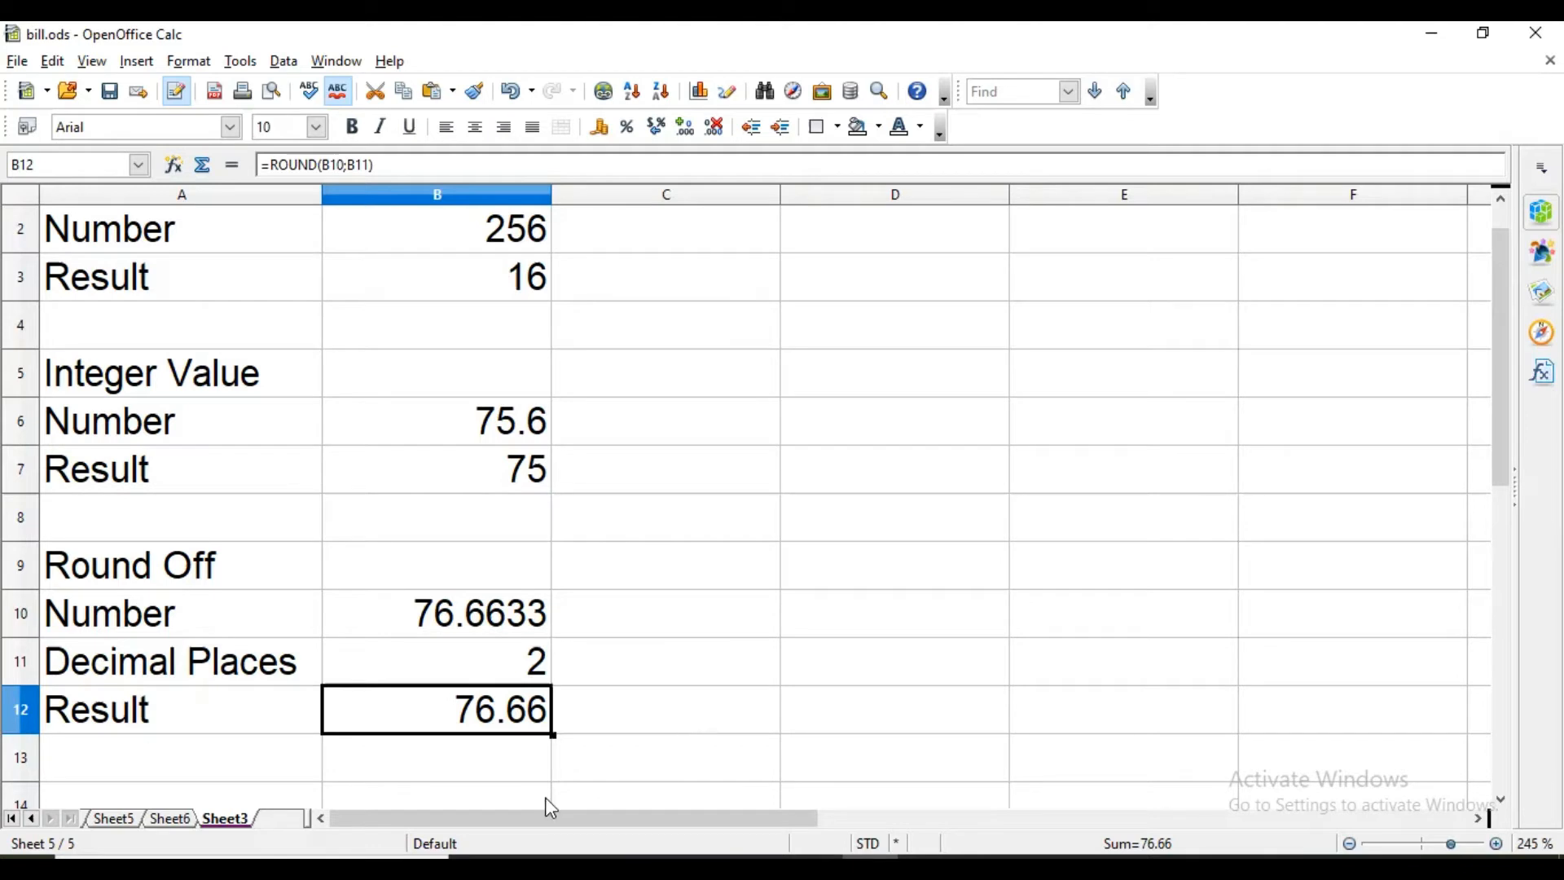
- Start a fourth function example with the heading "Truncate" in cell A14 and the label "Number" in A15
scroll(395, 782, down, 2)
click(258, 540)
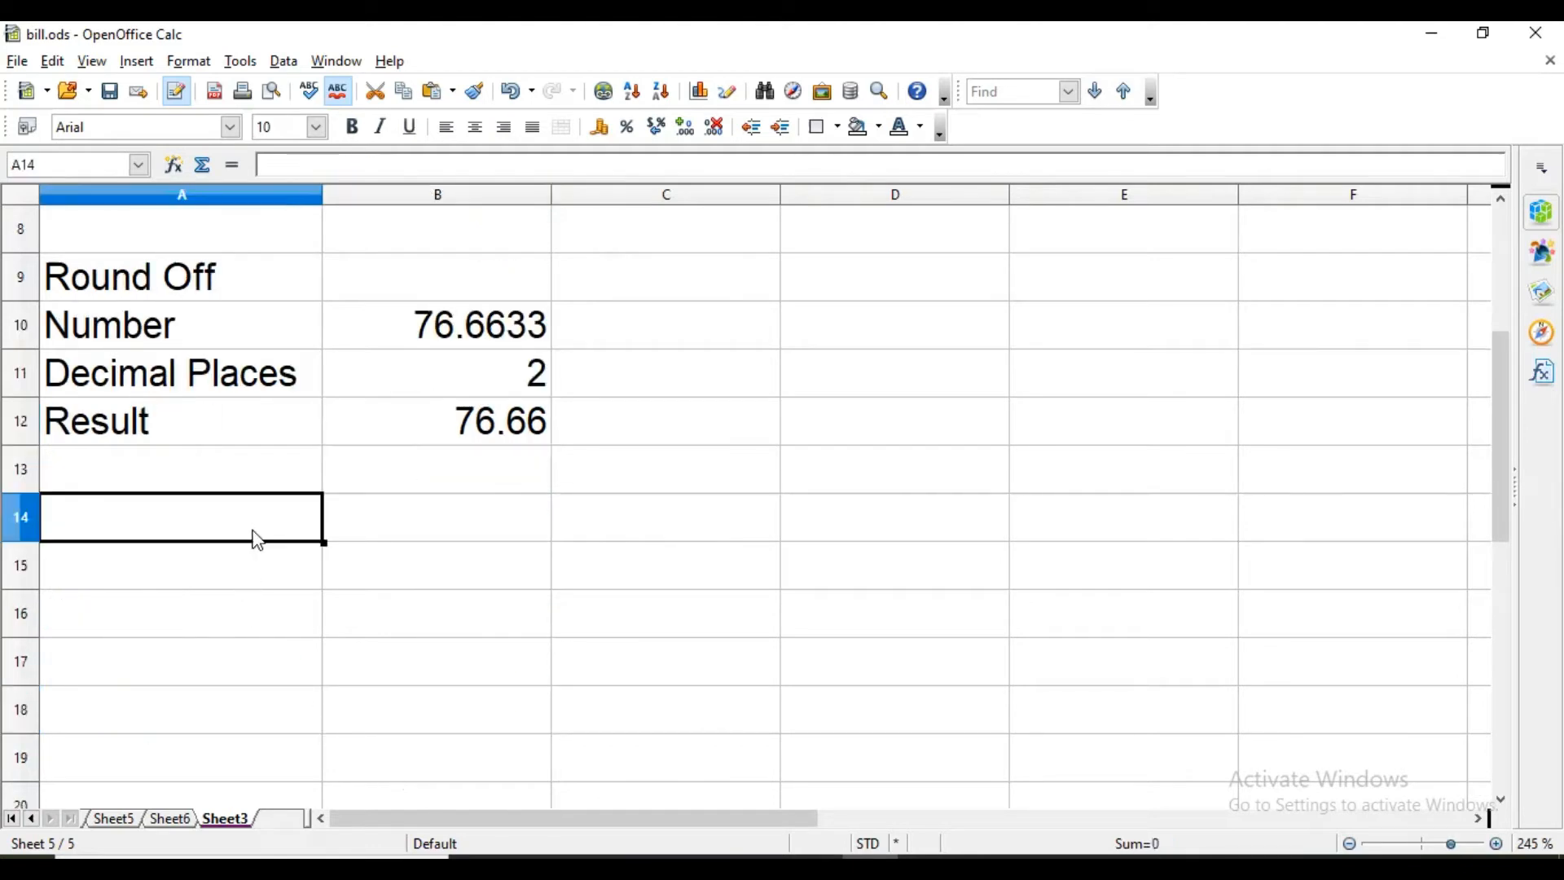
text(T)
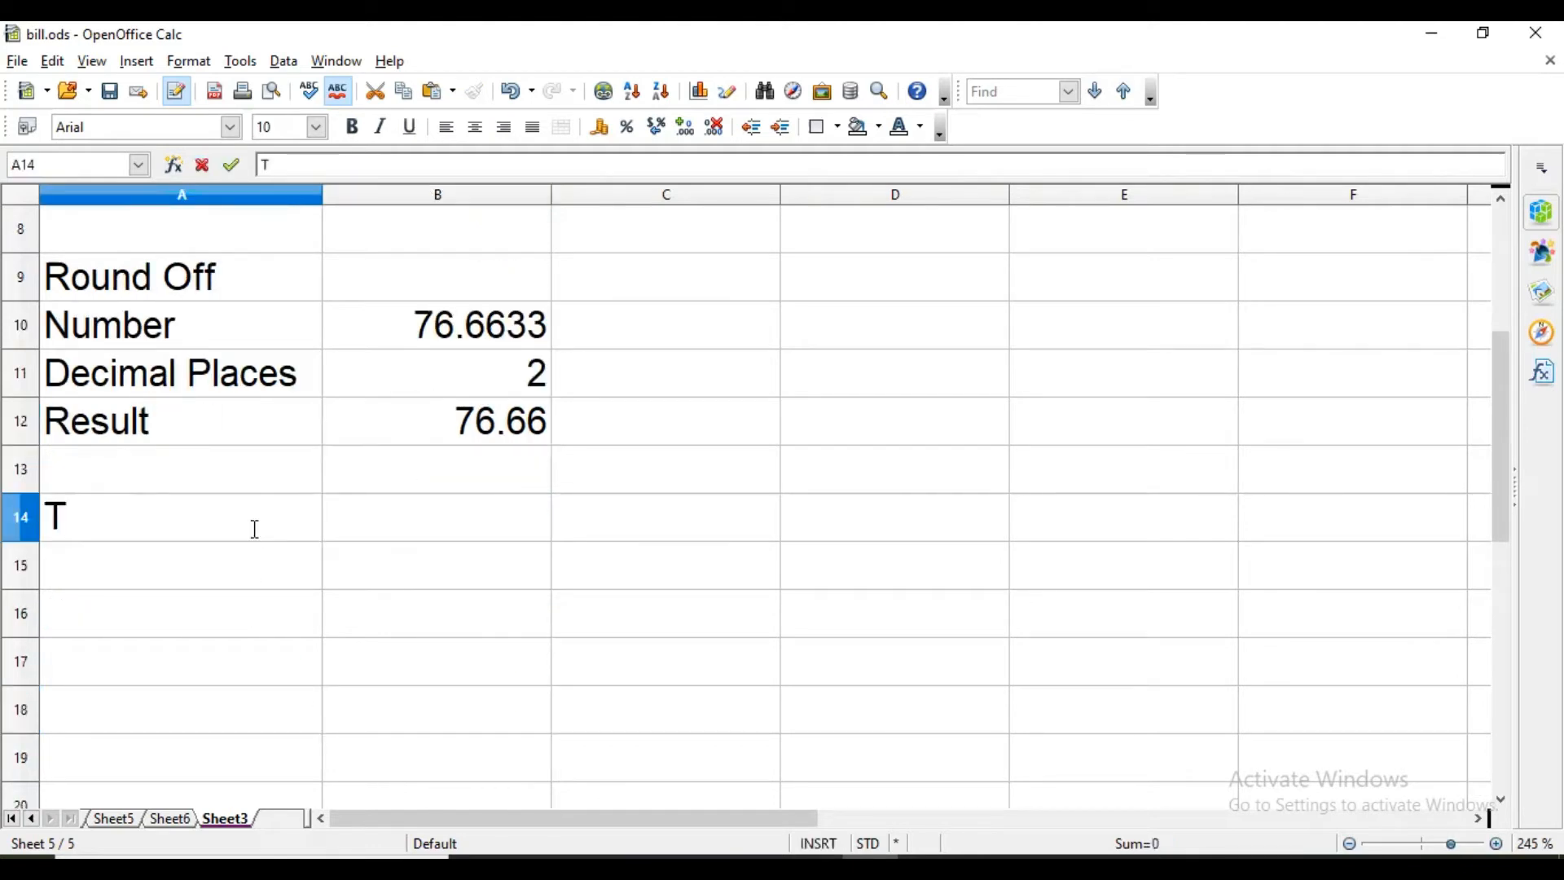
text(runcate)
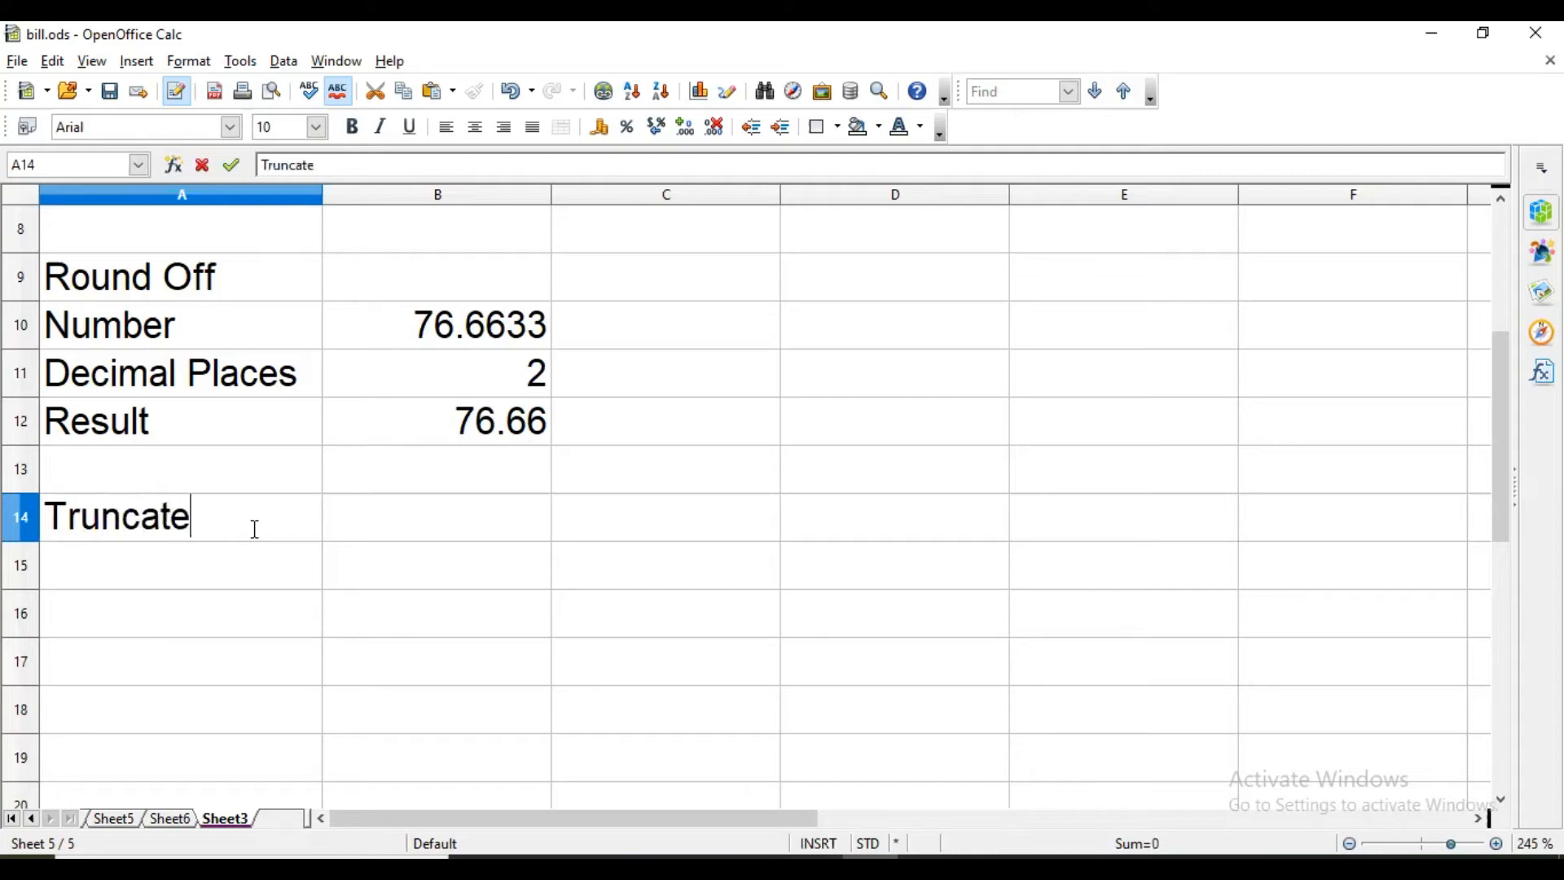
key(Return)
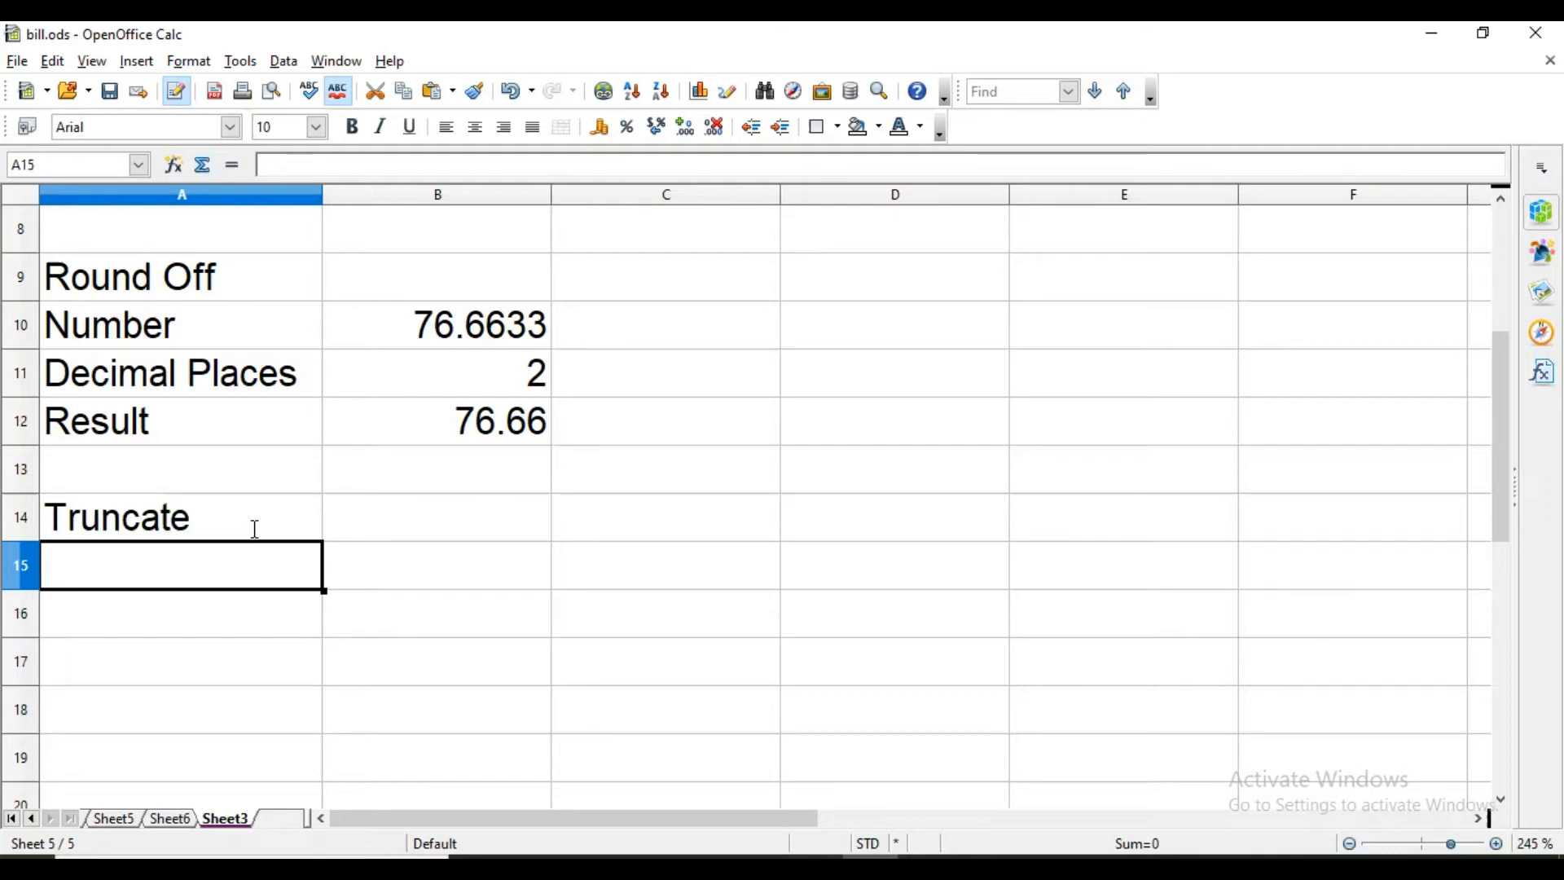
text(Numbe)
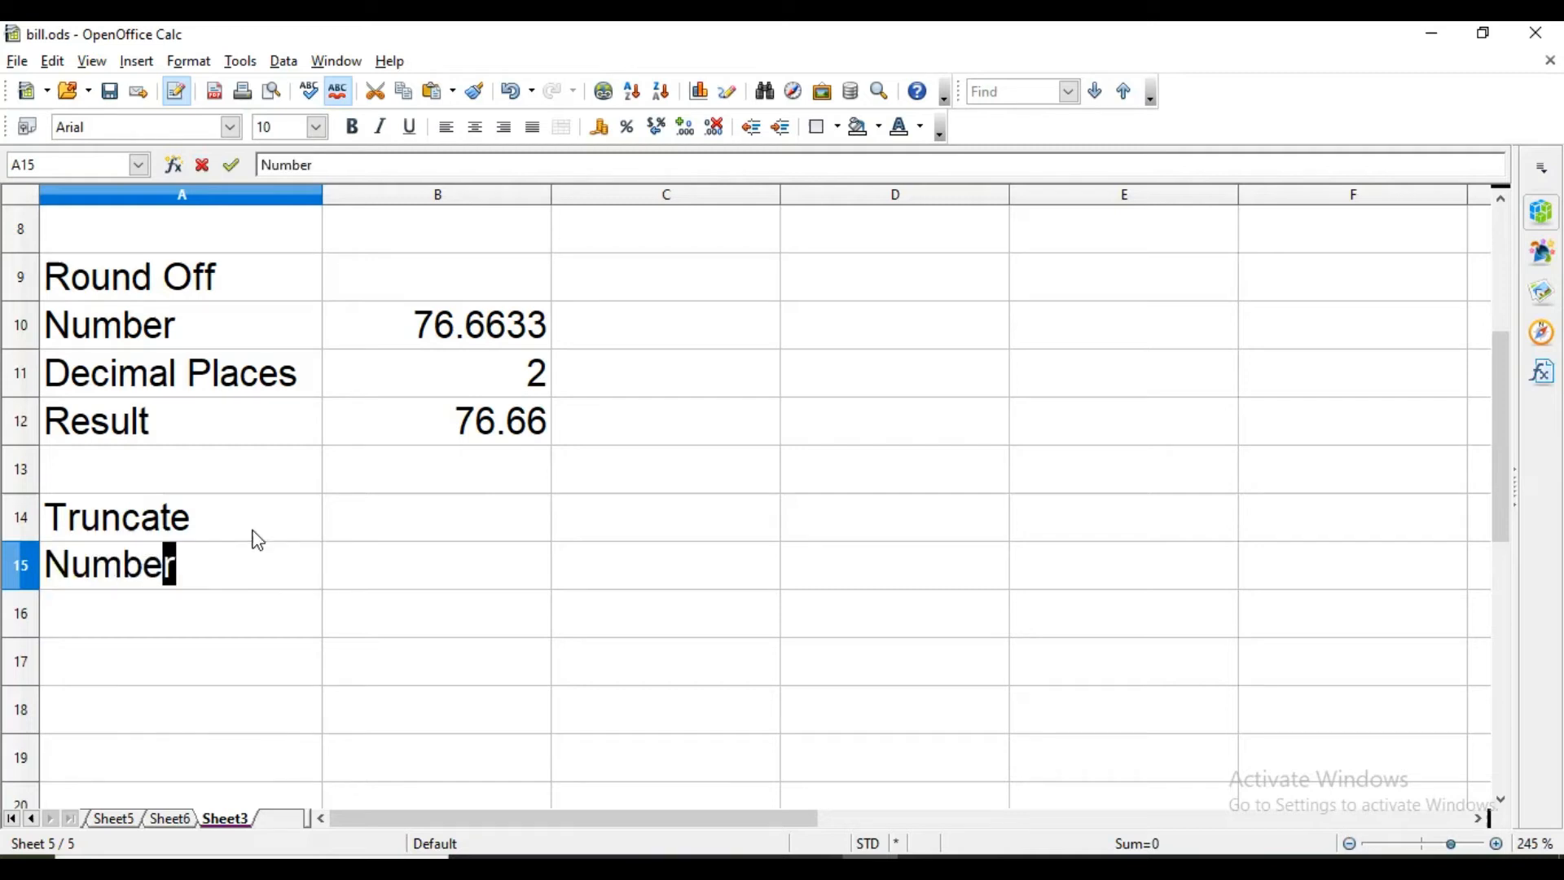
key(Tab)
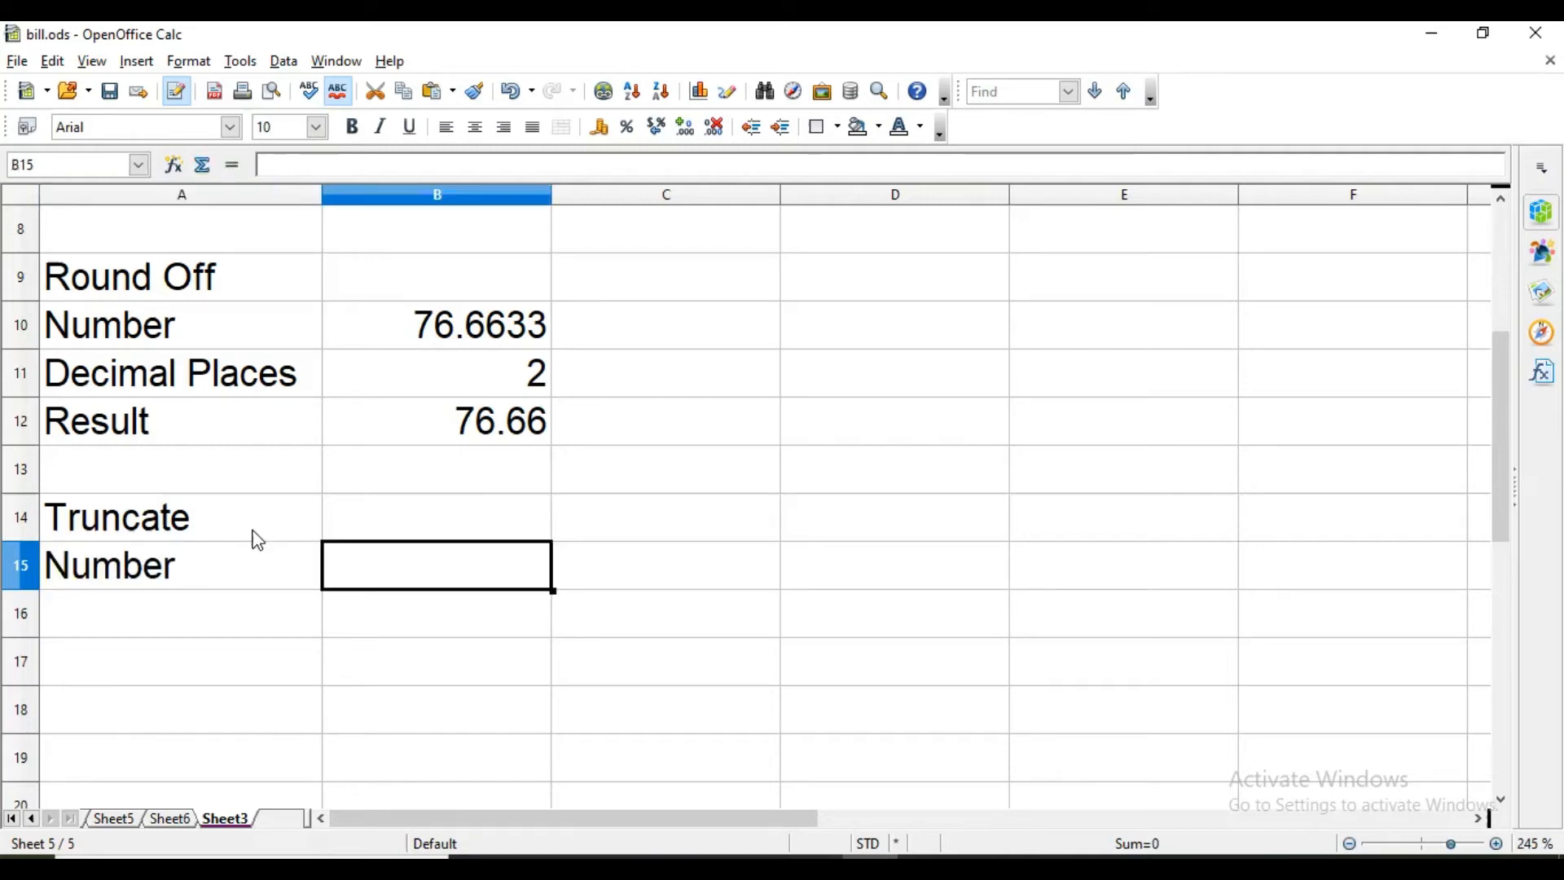
- Enter 1.239 as the number to truncate in B15, and label A16 "Places" with the value 2 in B16
text(1.239)
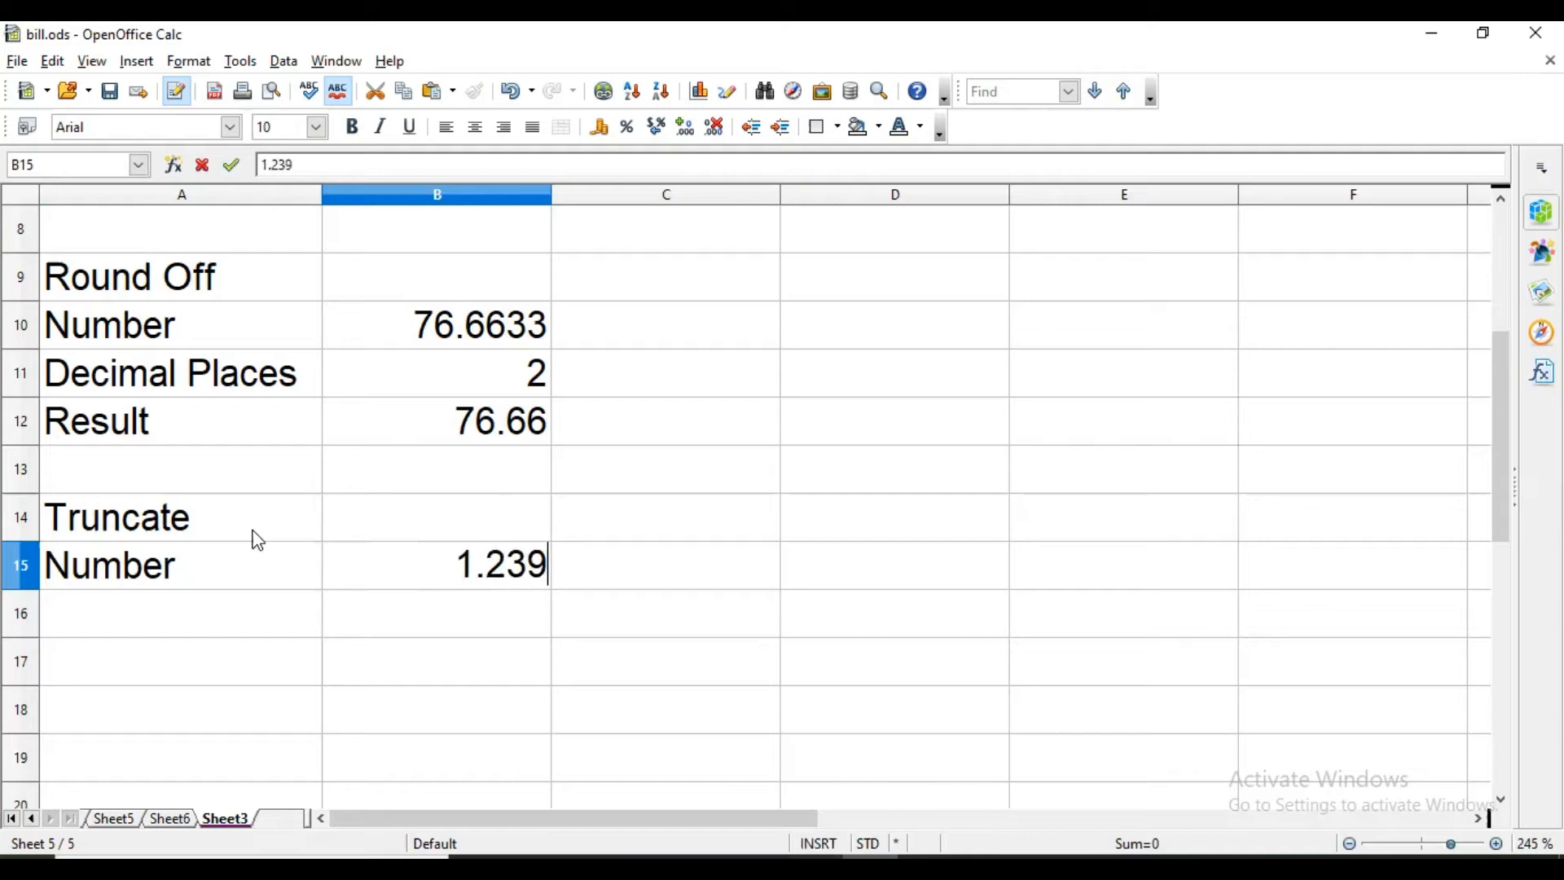
key(Return)
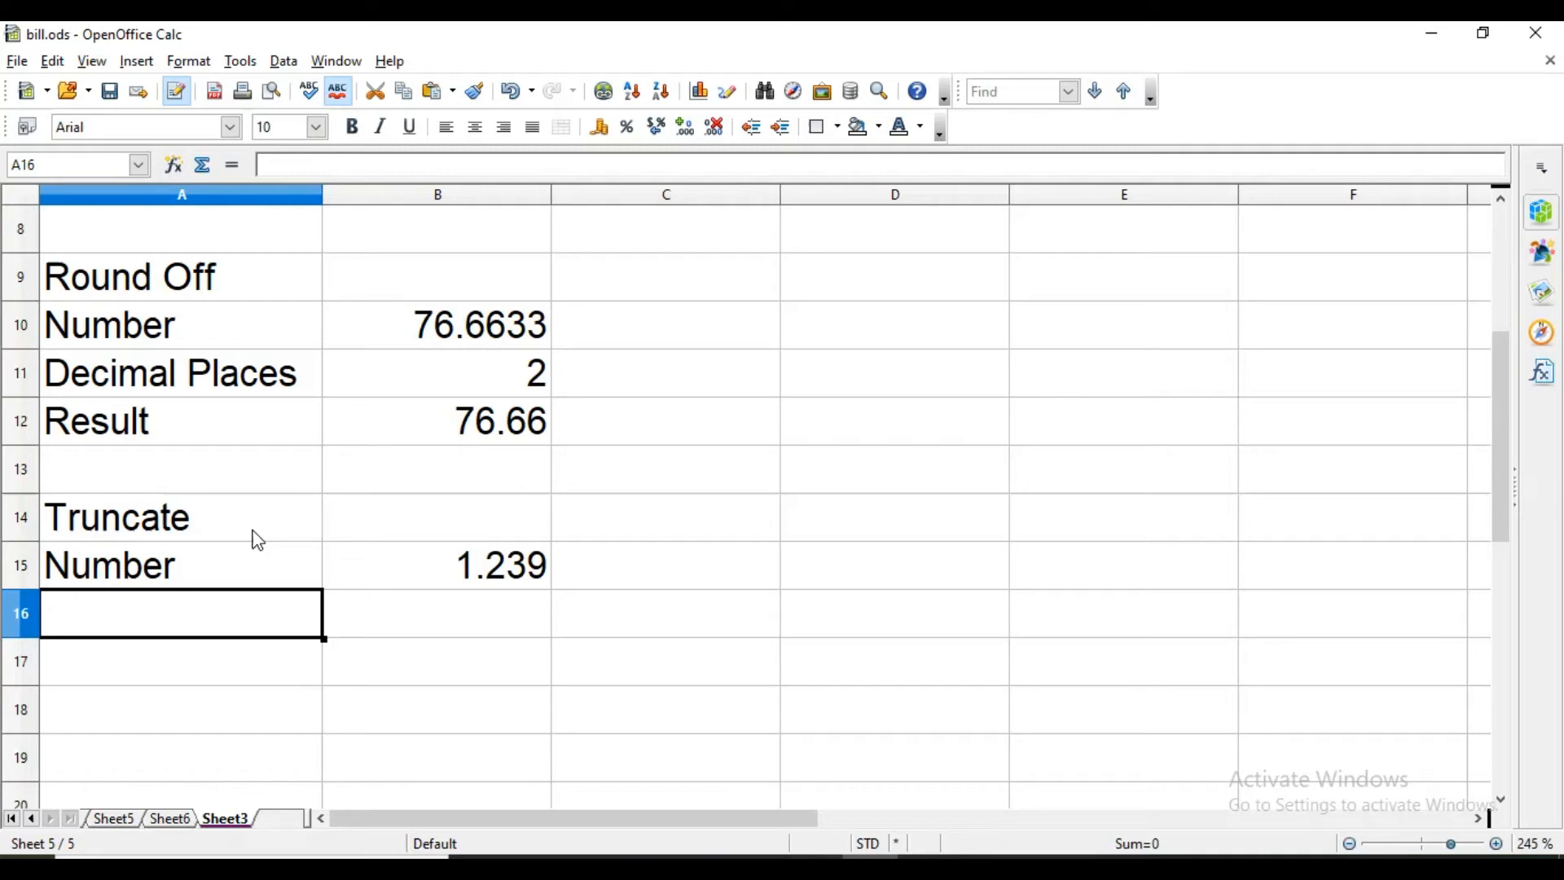
text(Places)
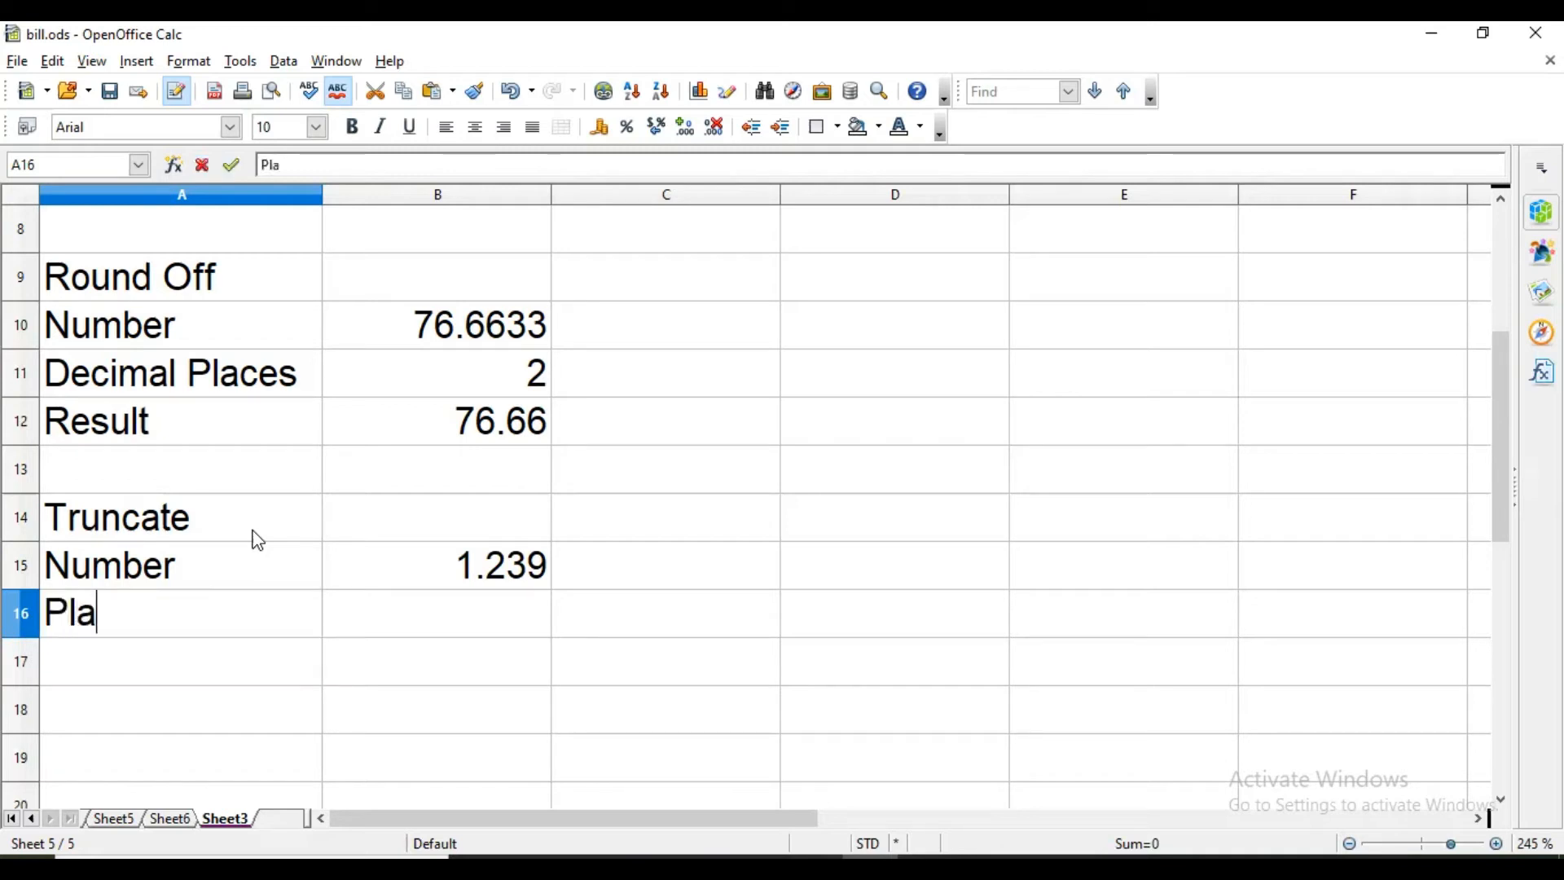
key(Return)
key(Up)
key(Right)
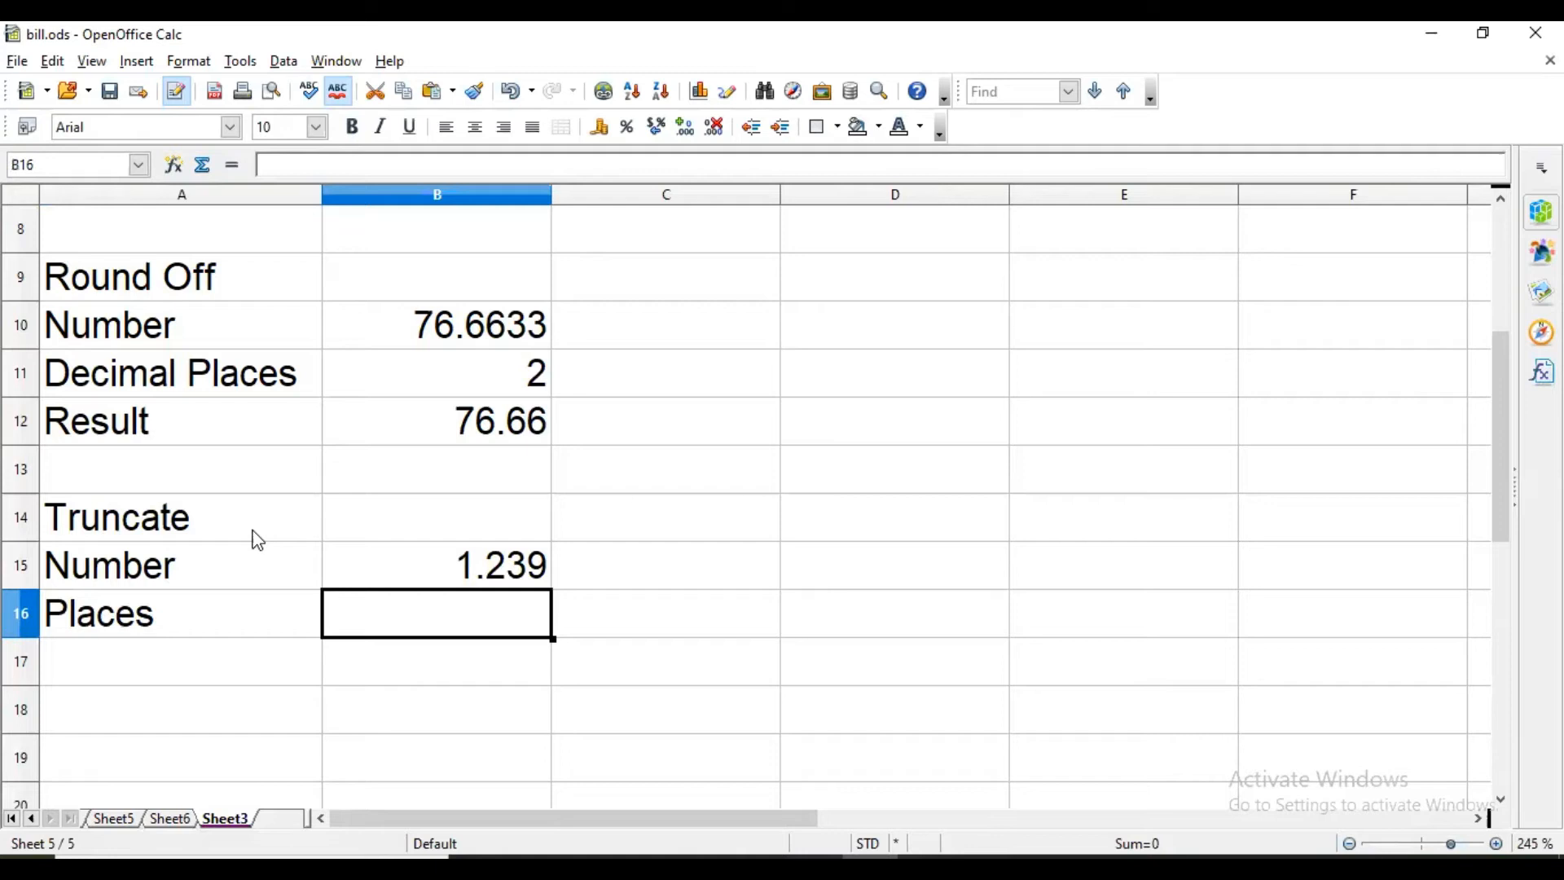
text(2)
key(Return)
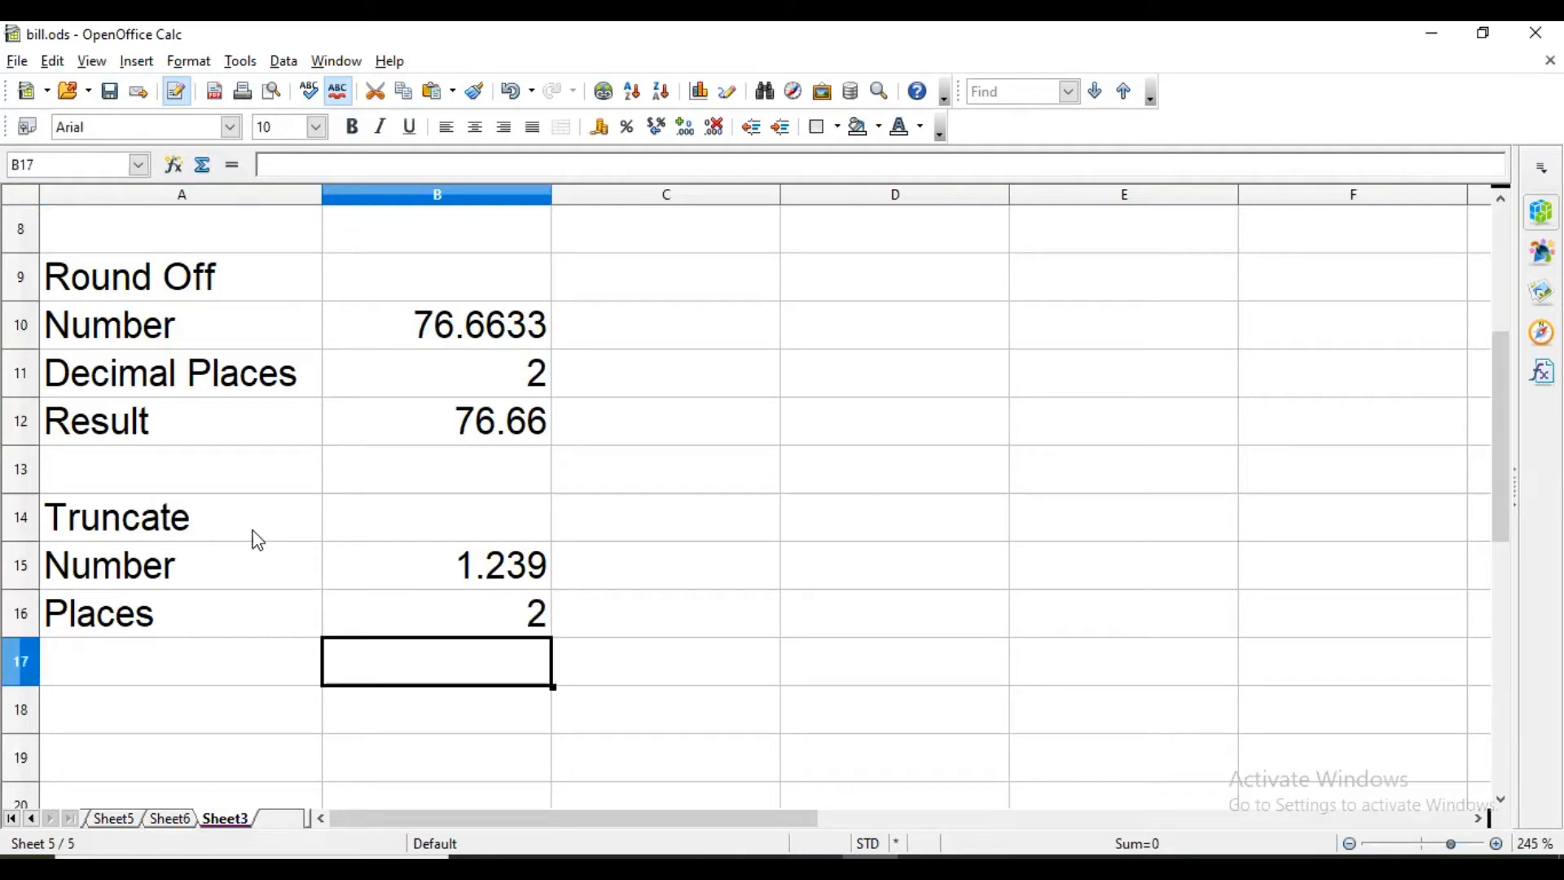
- Label cell A17 "Result" and truncate B15 to the places in B16 with the formula =TRUNC(B15;B16) in B17
key(Left)
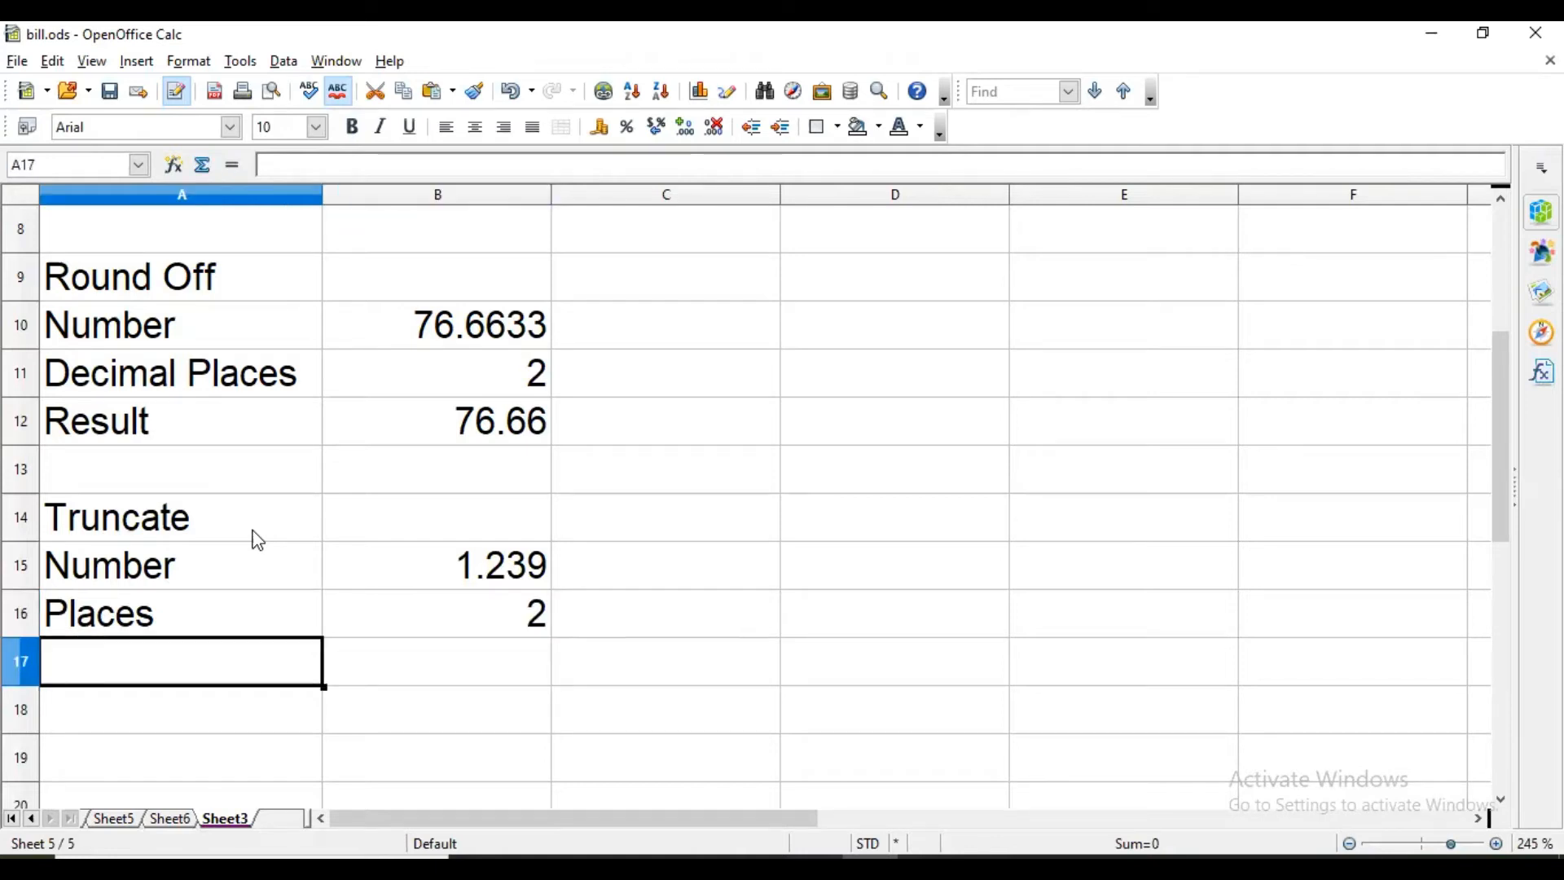
text(Result)
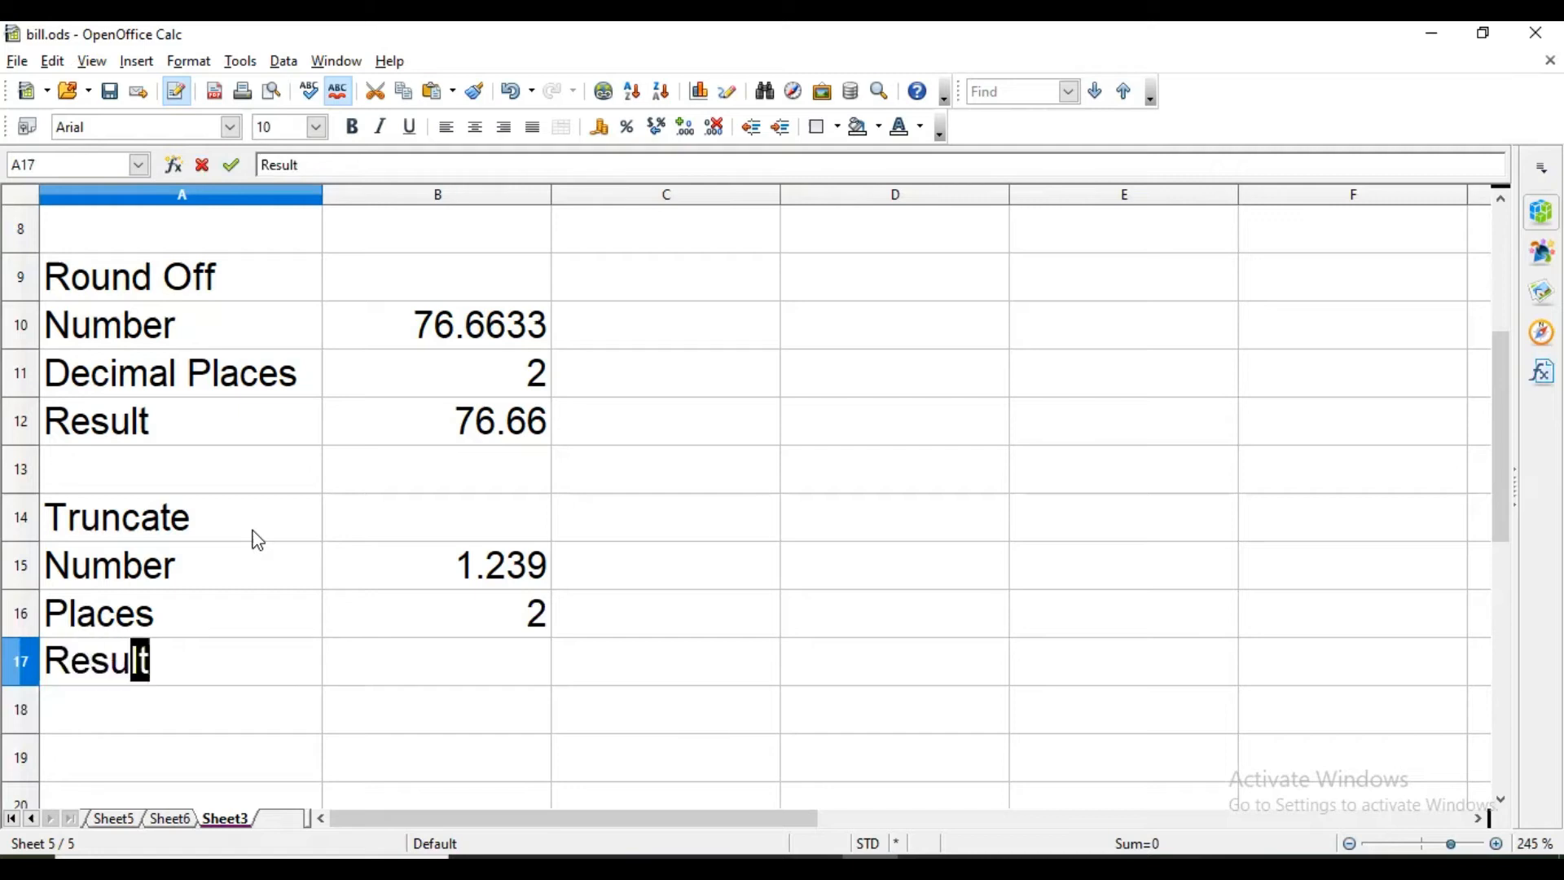
key(Tab)
text(=)
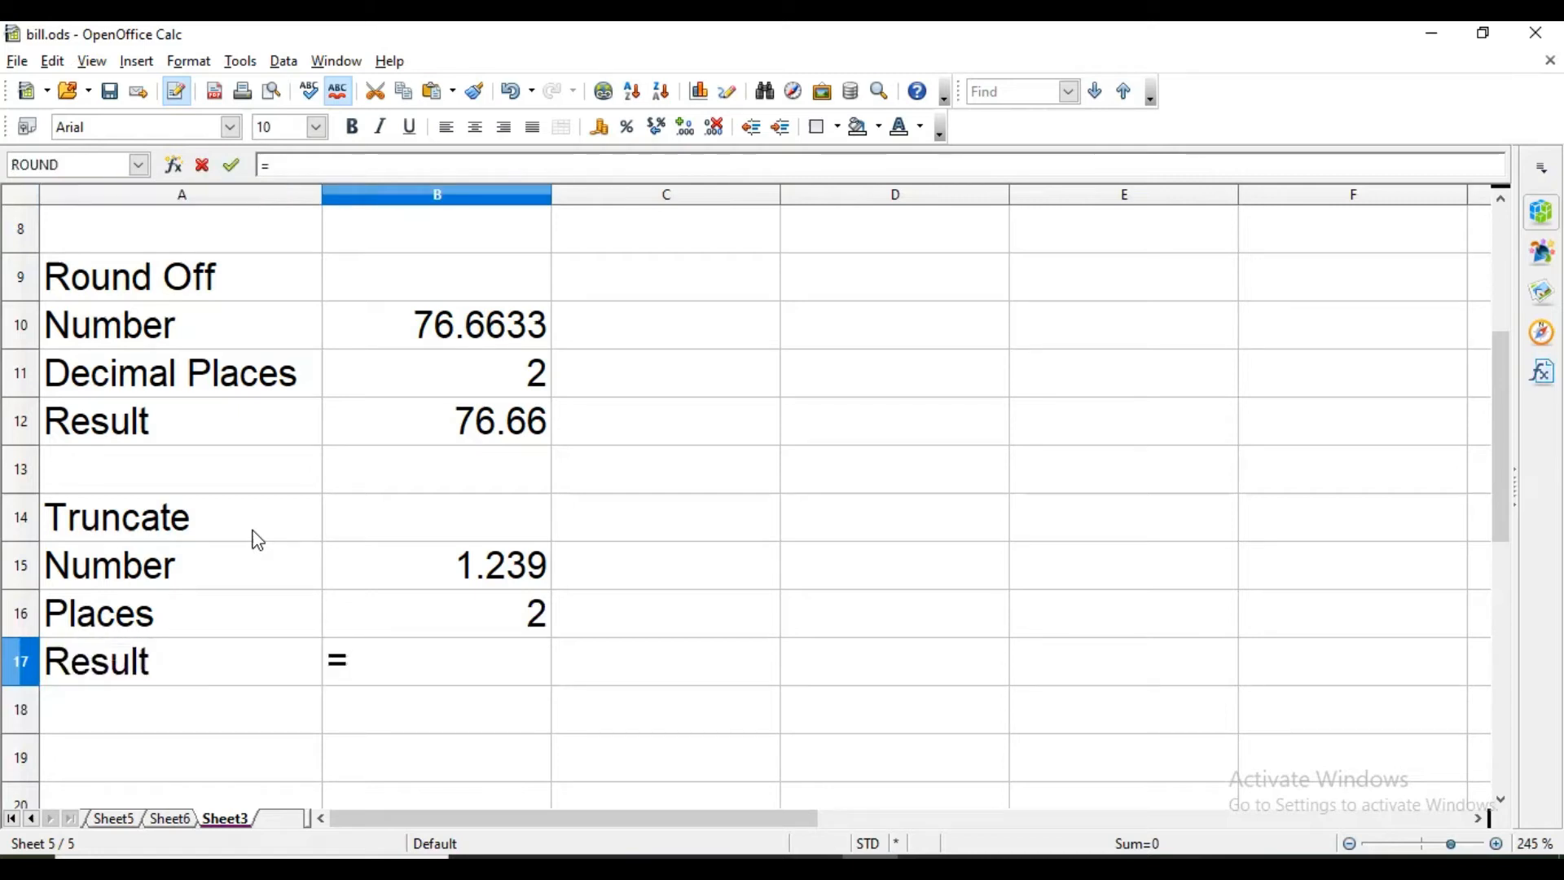
text(trunc)
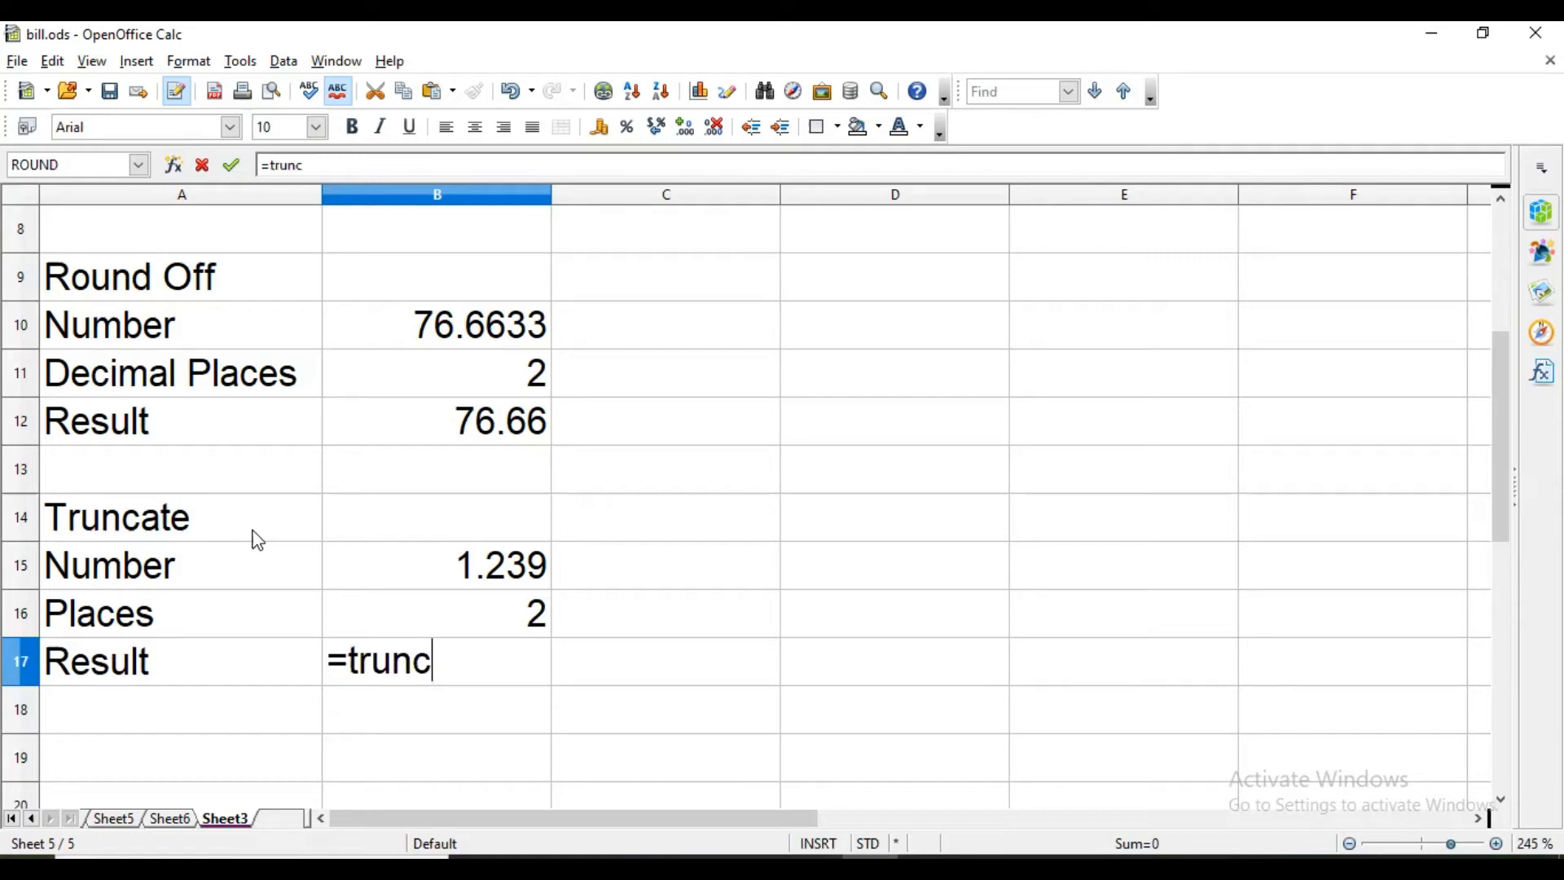
text(()
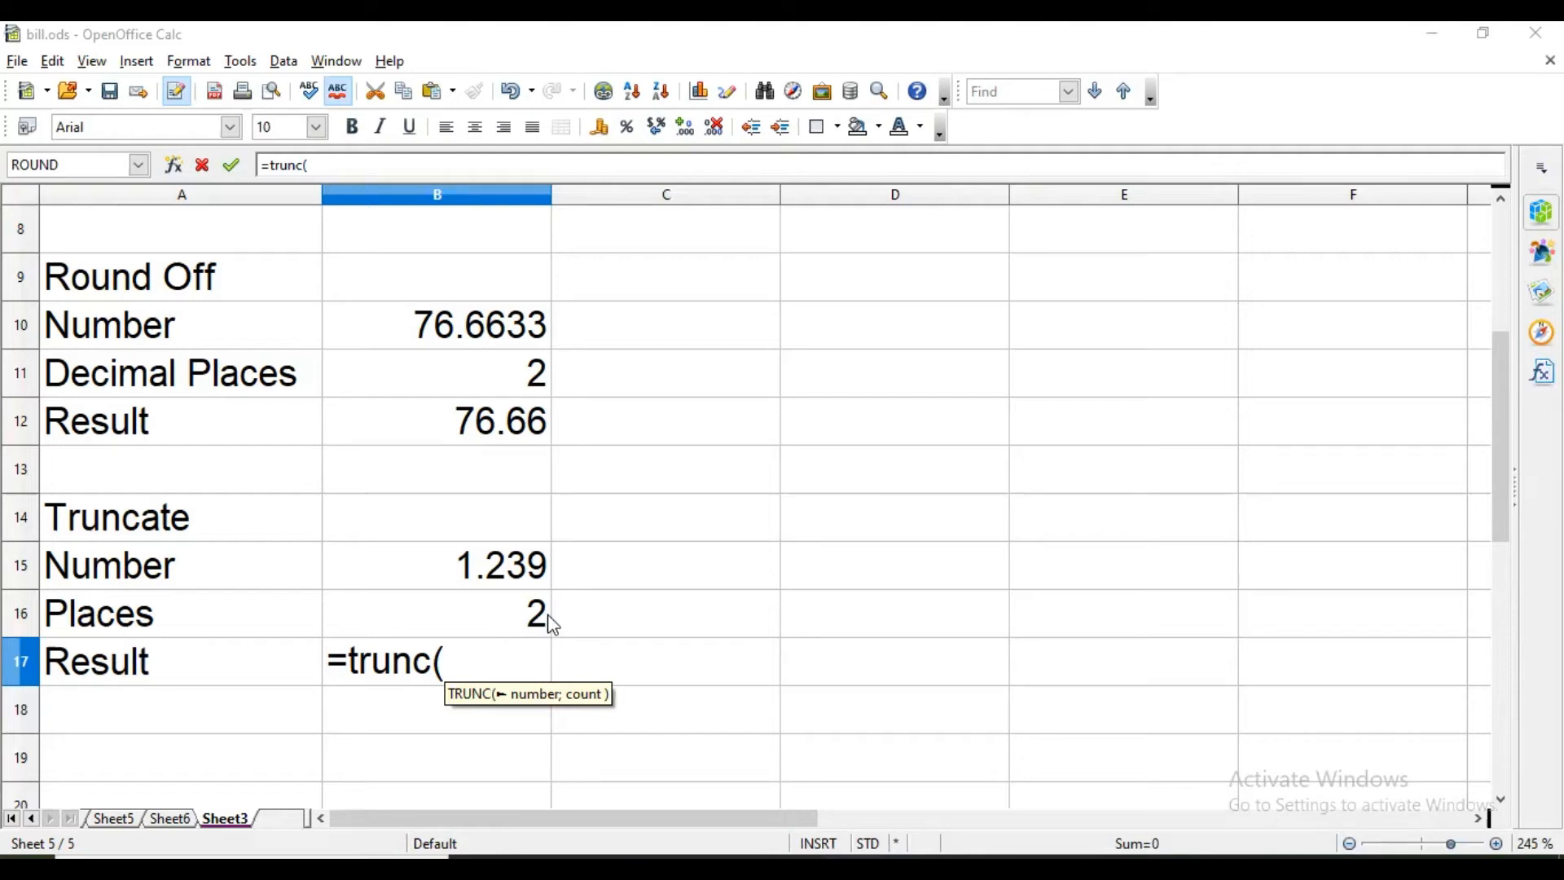
click(524, 581)
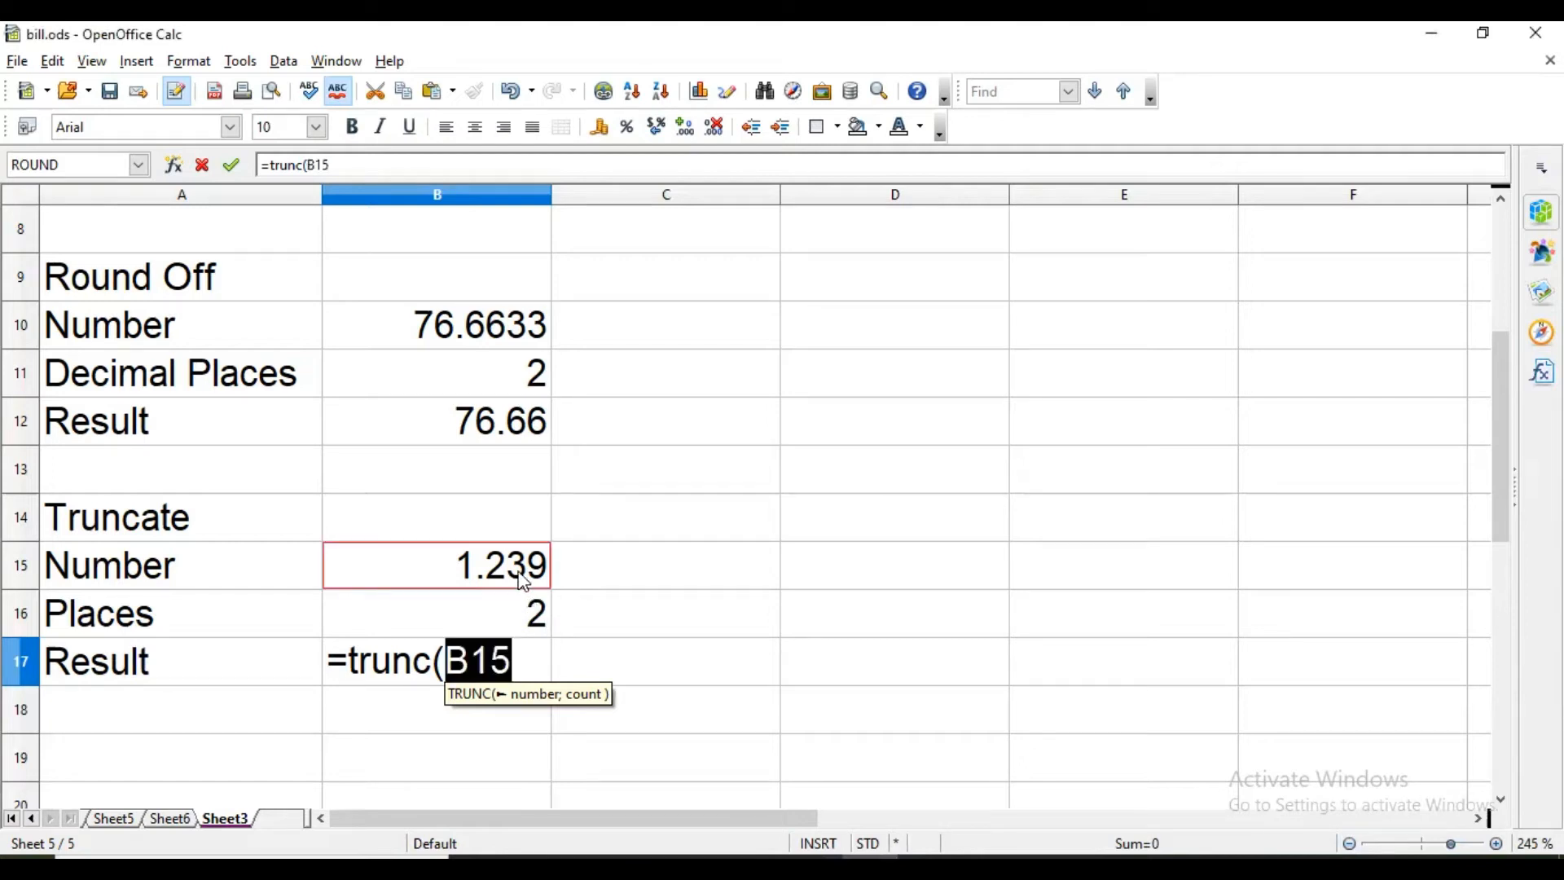
text(;)
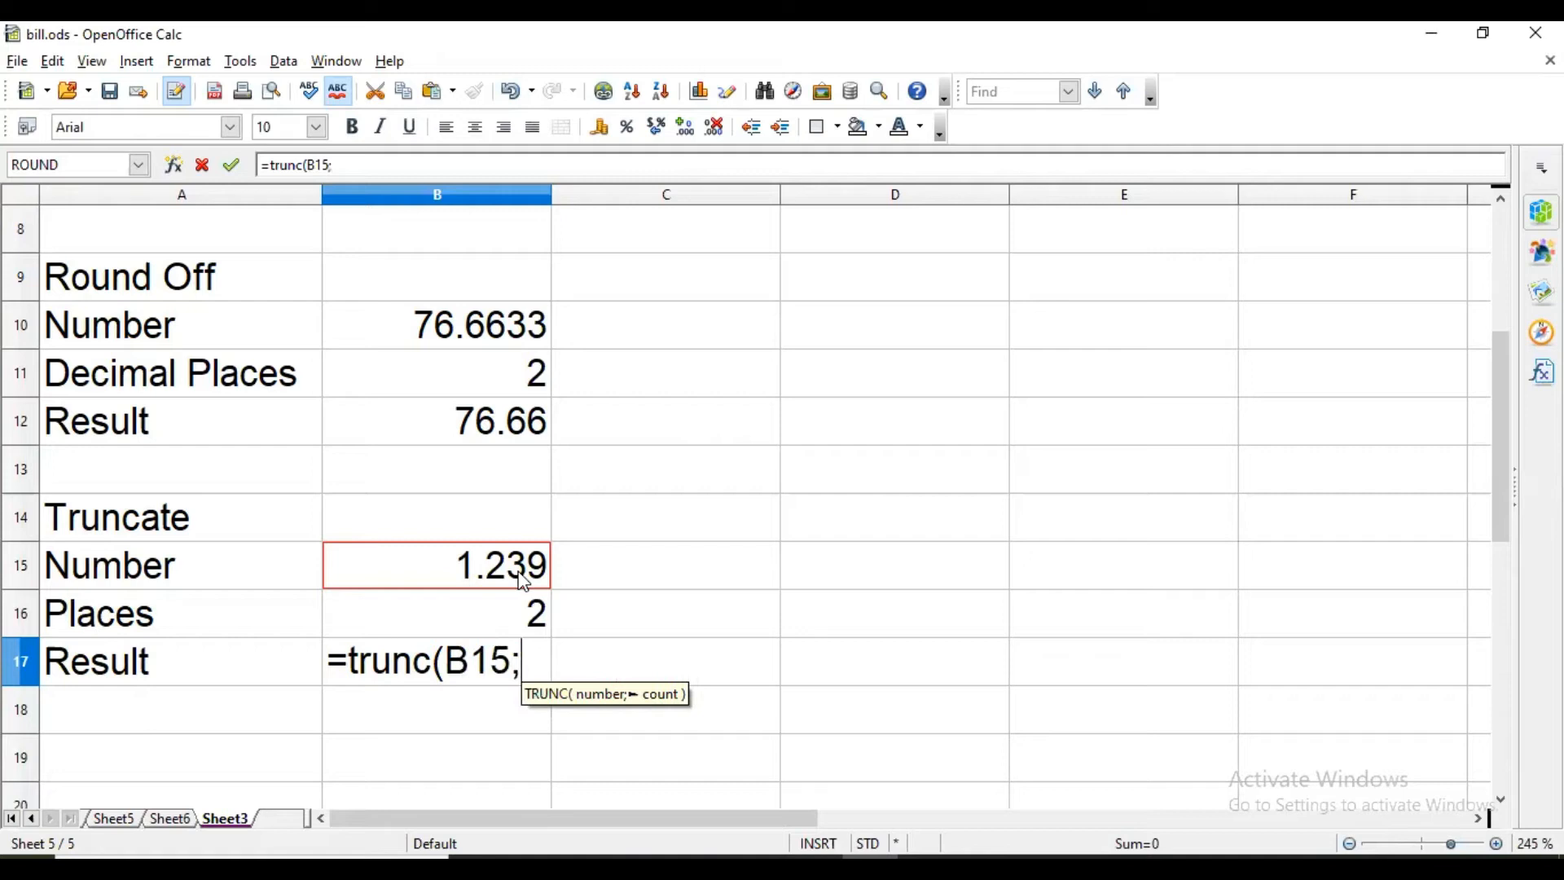
click(528, 627)
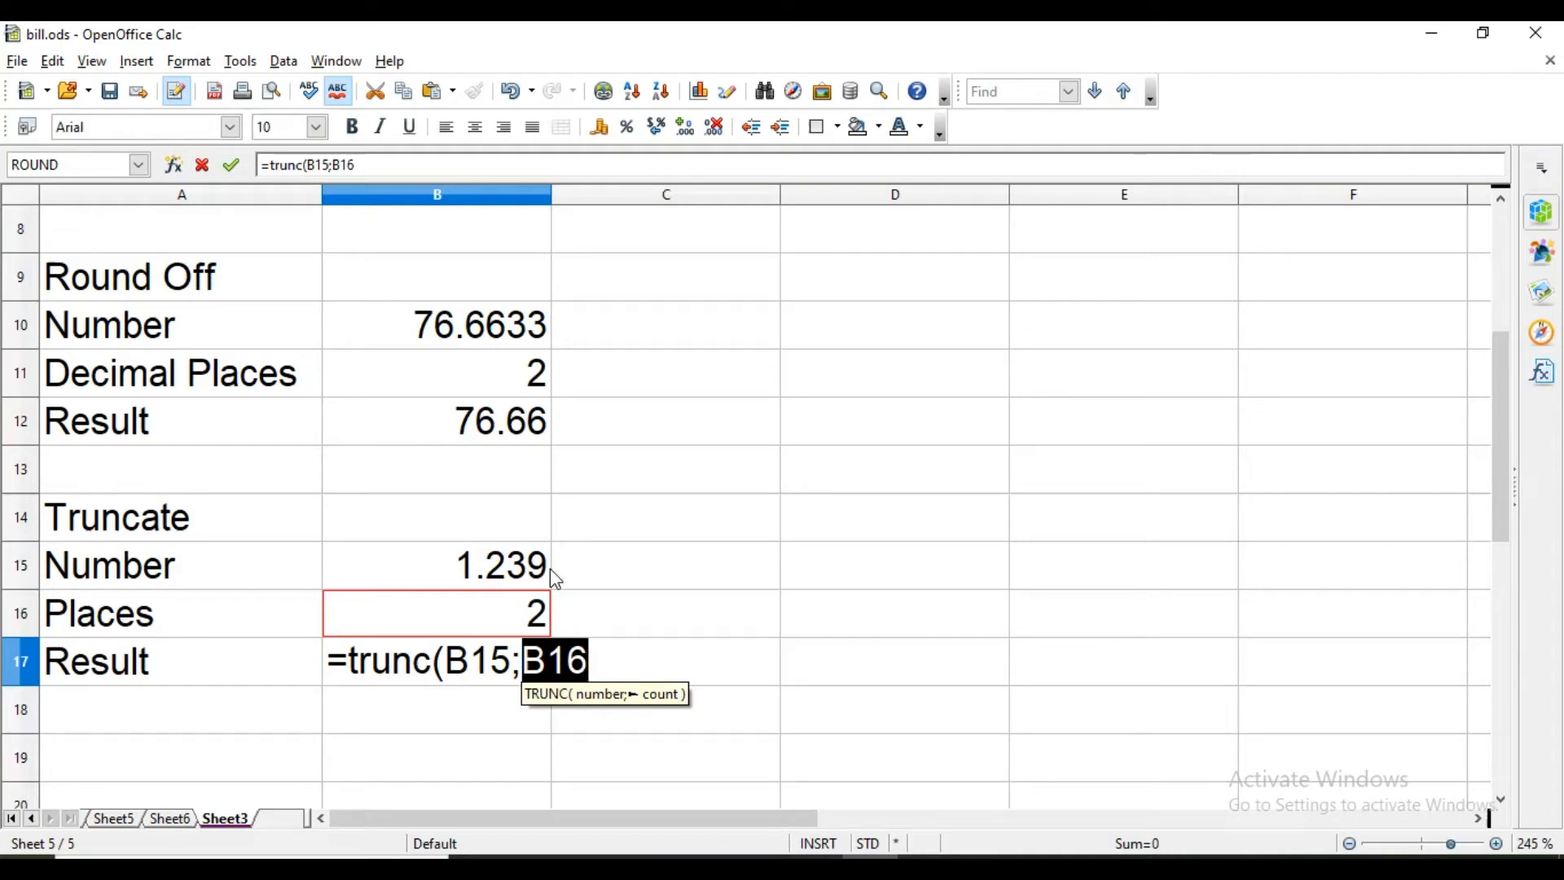
text())
key(Return)
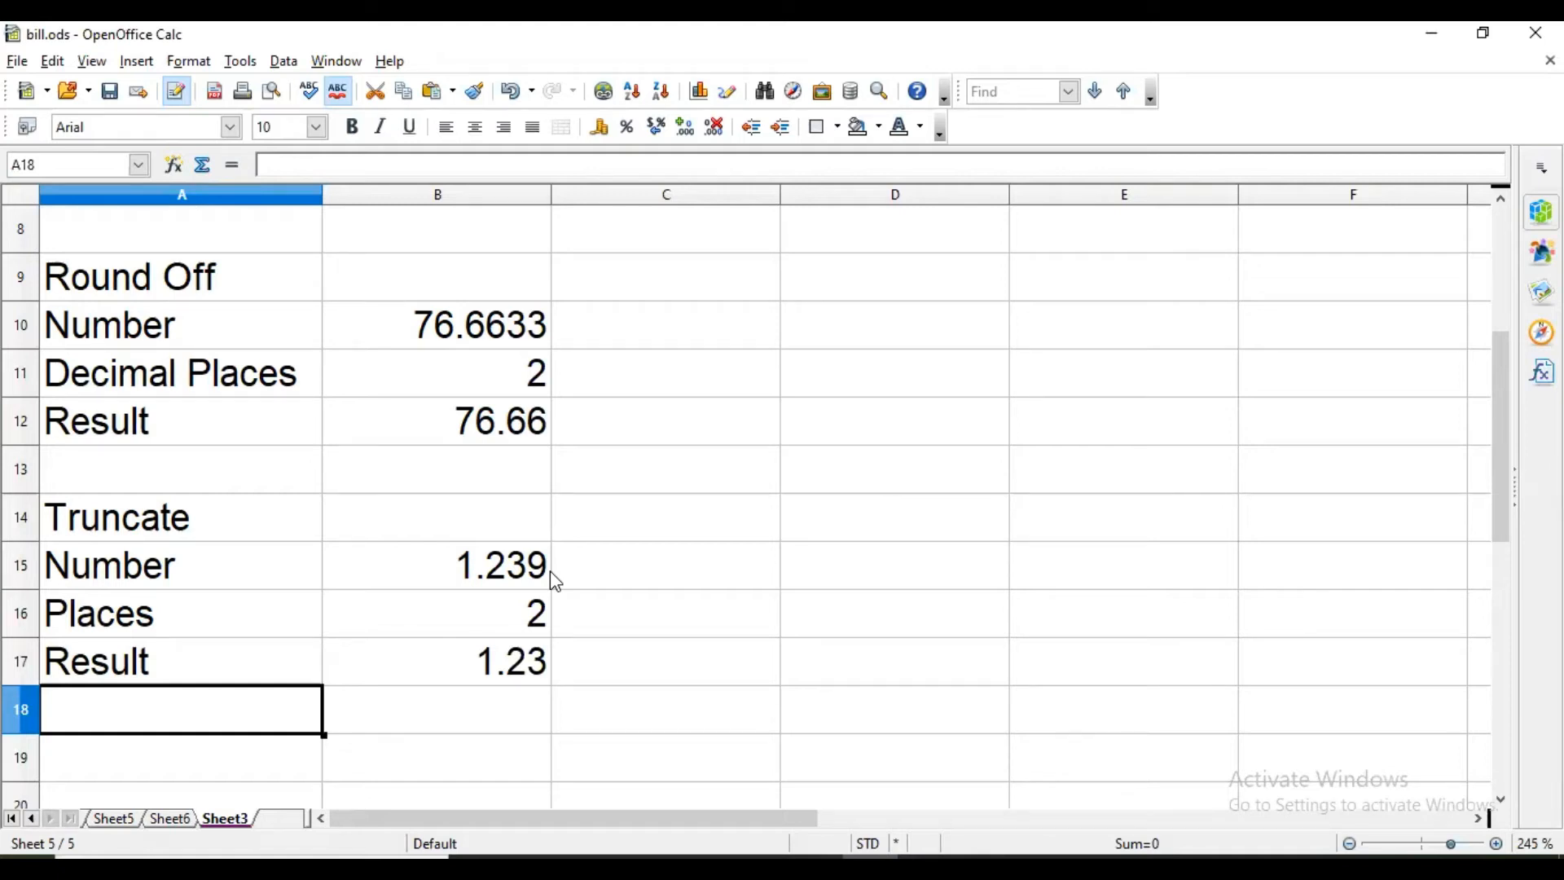
- Enter 12.5 in cell D15 as a second example number for truncating
key(Up)
key(Up)
key(Up)
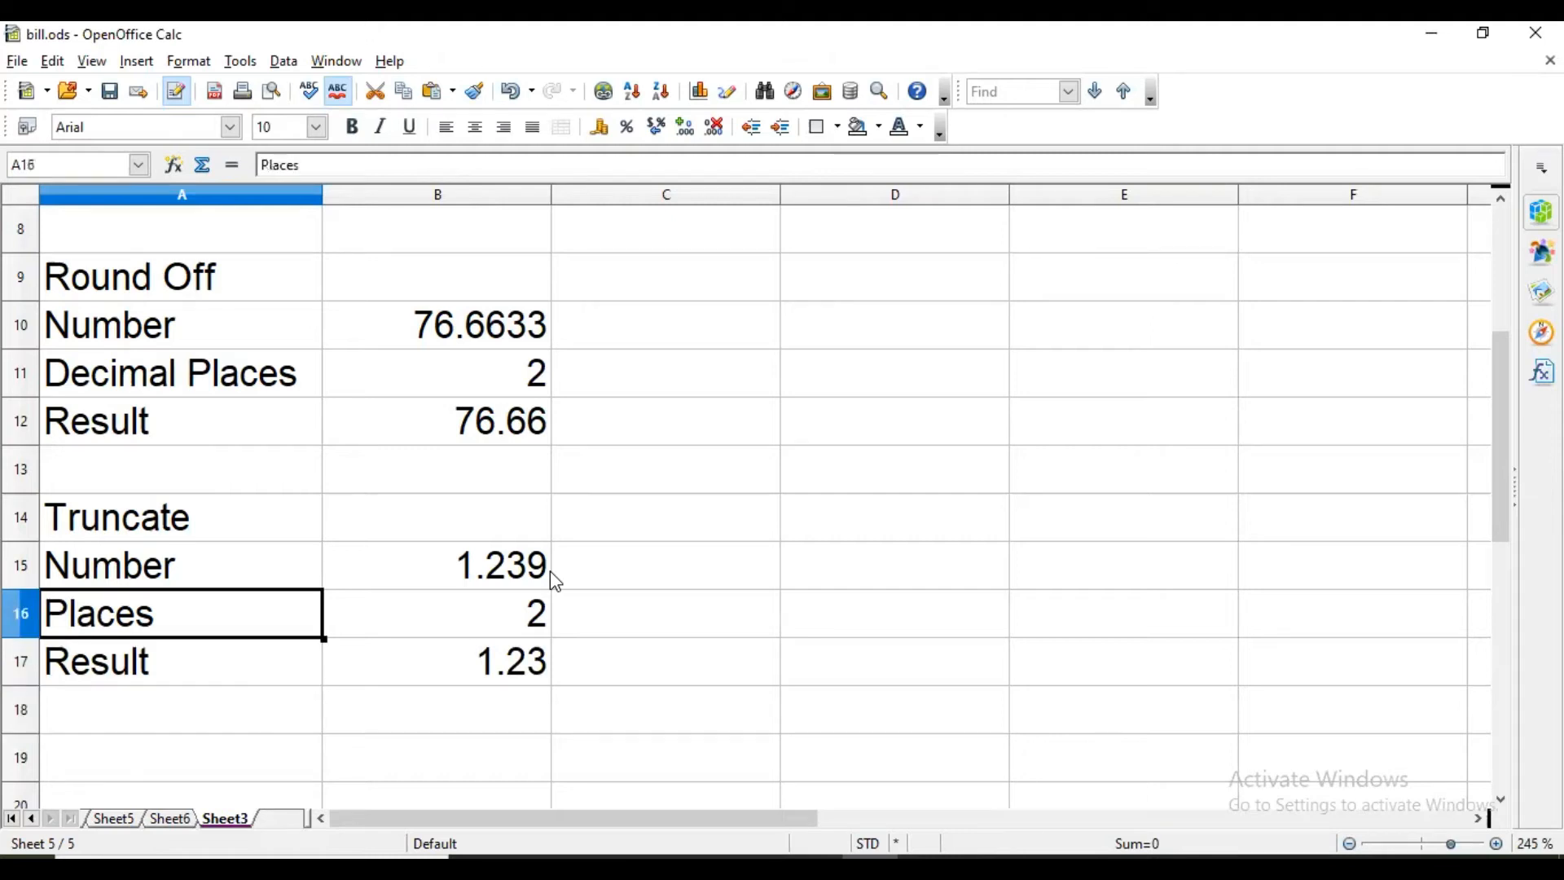
key(Right)
key(Right)
key(Right)
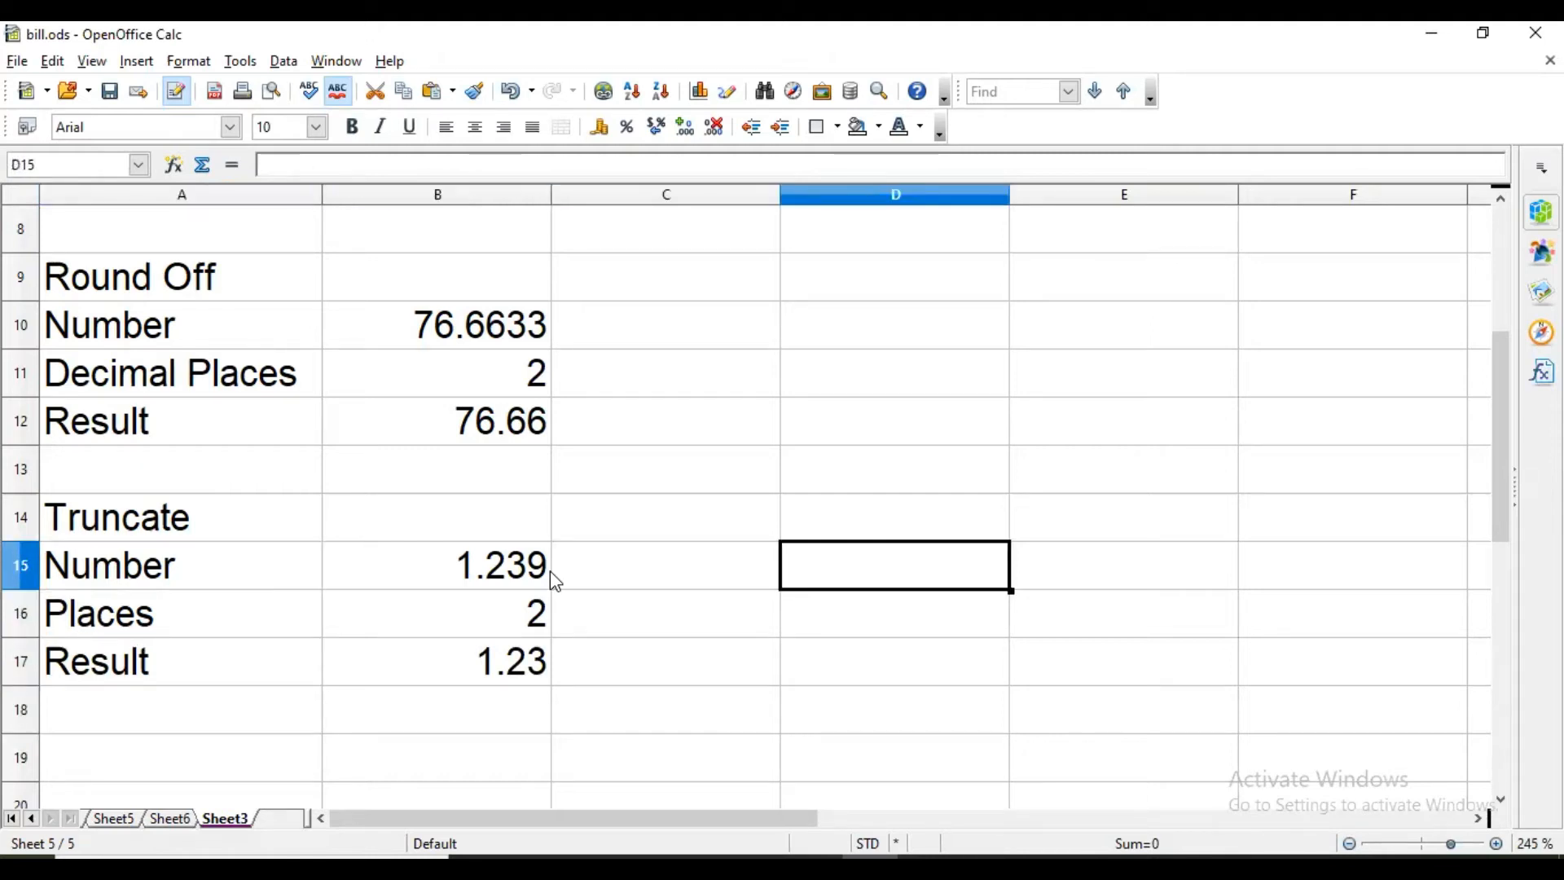
text(12.5)
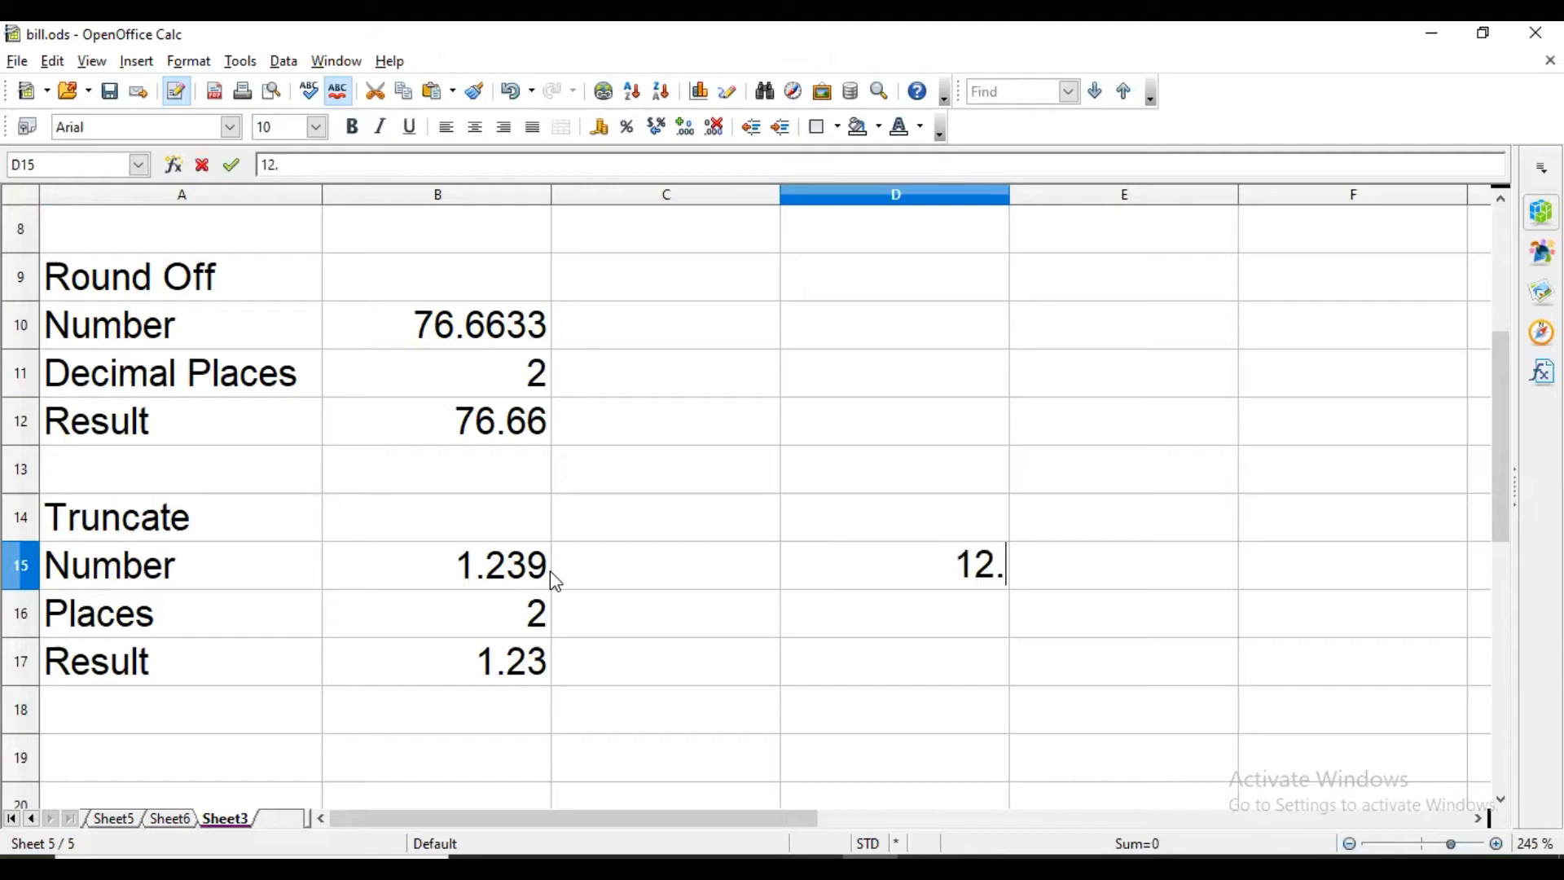
key(Return)
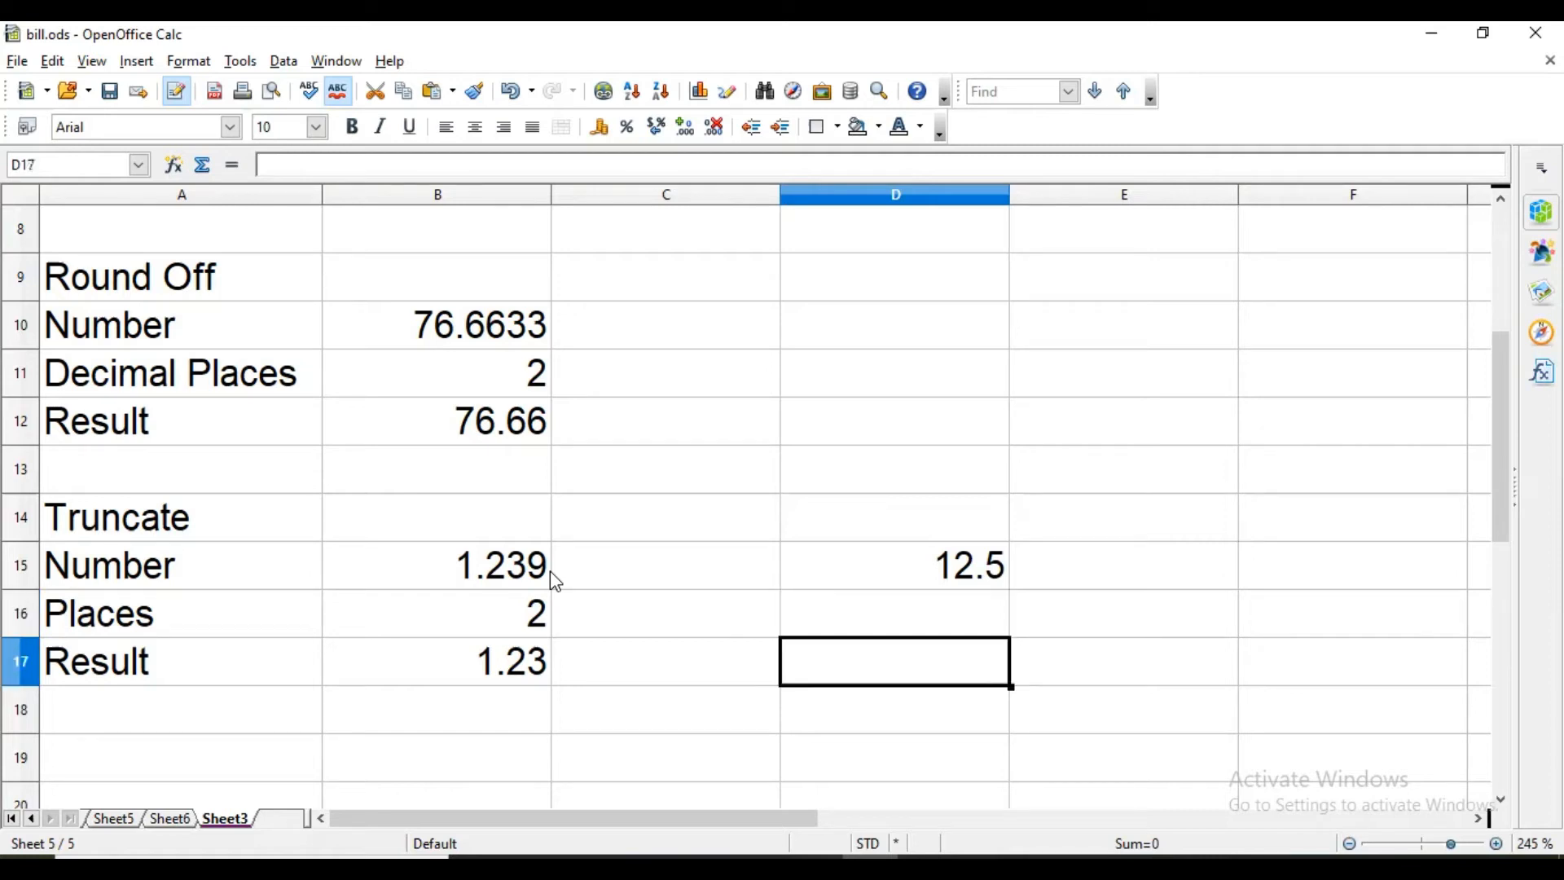
- Truncate the number in D15 without a places argument, using the formula =TRUNC(D15) in cell D17
key(Up)
key(Down)
key(Down)
text(=)
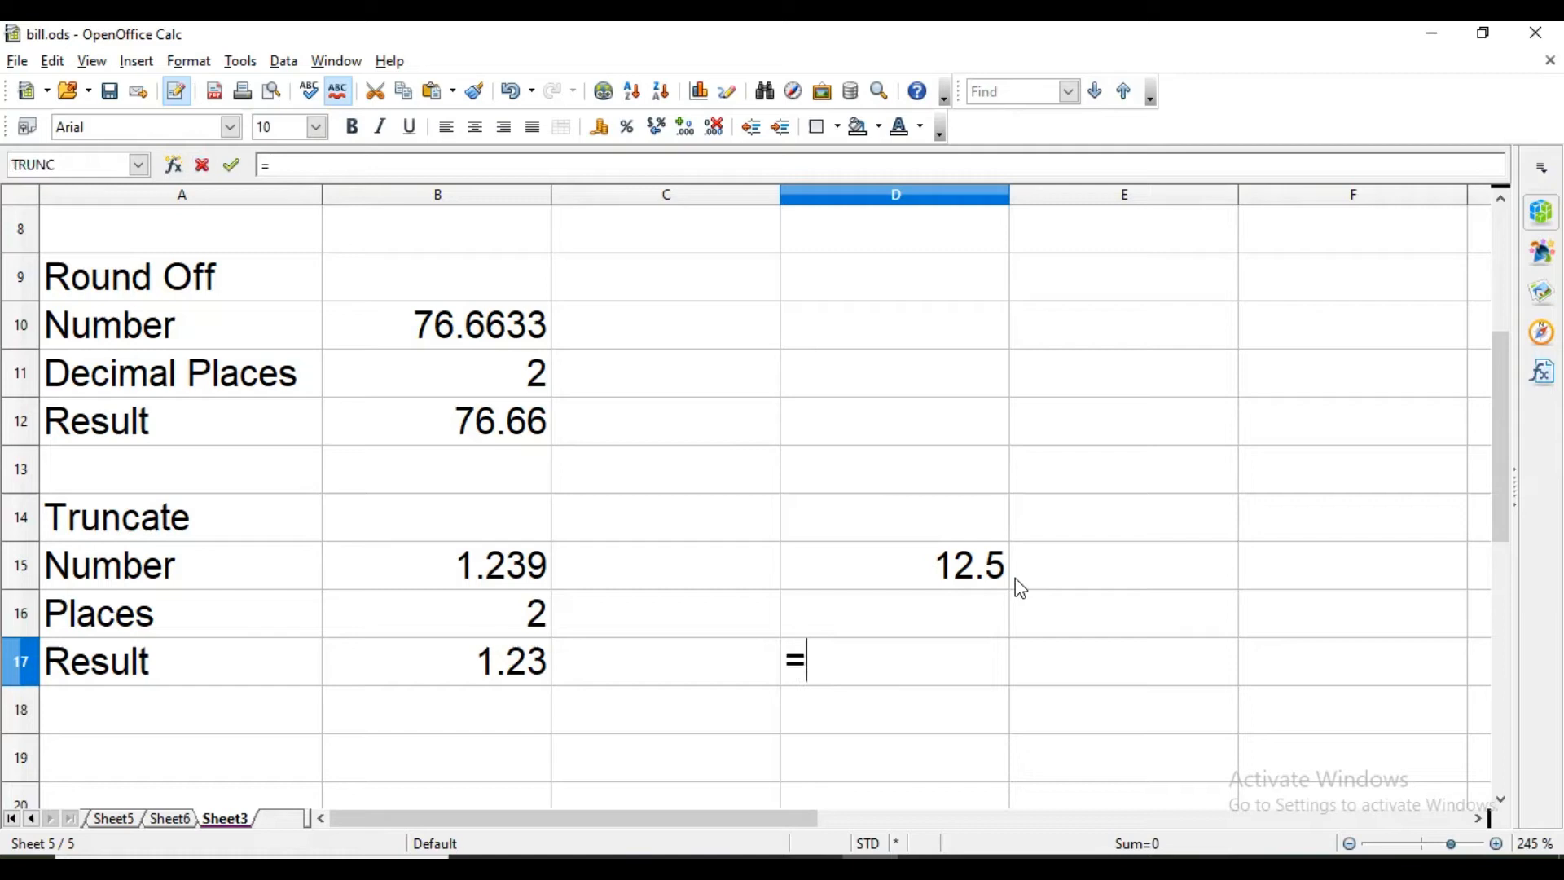
text(trunc)
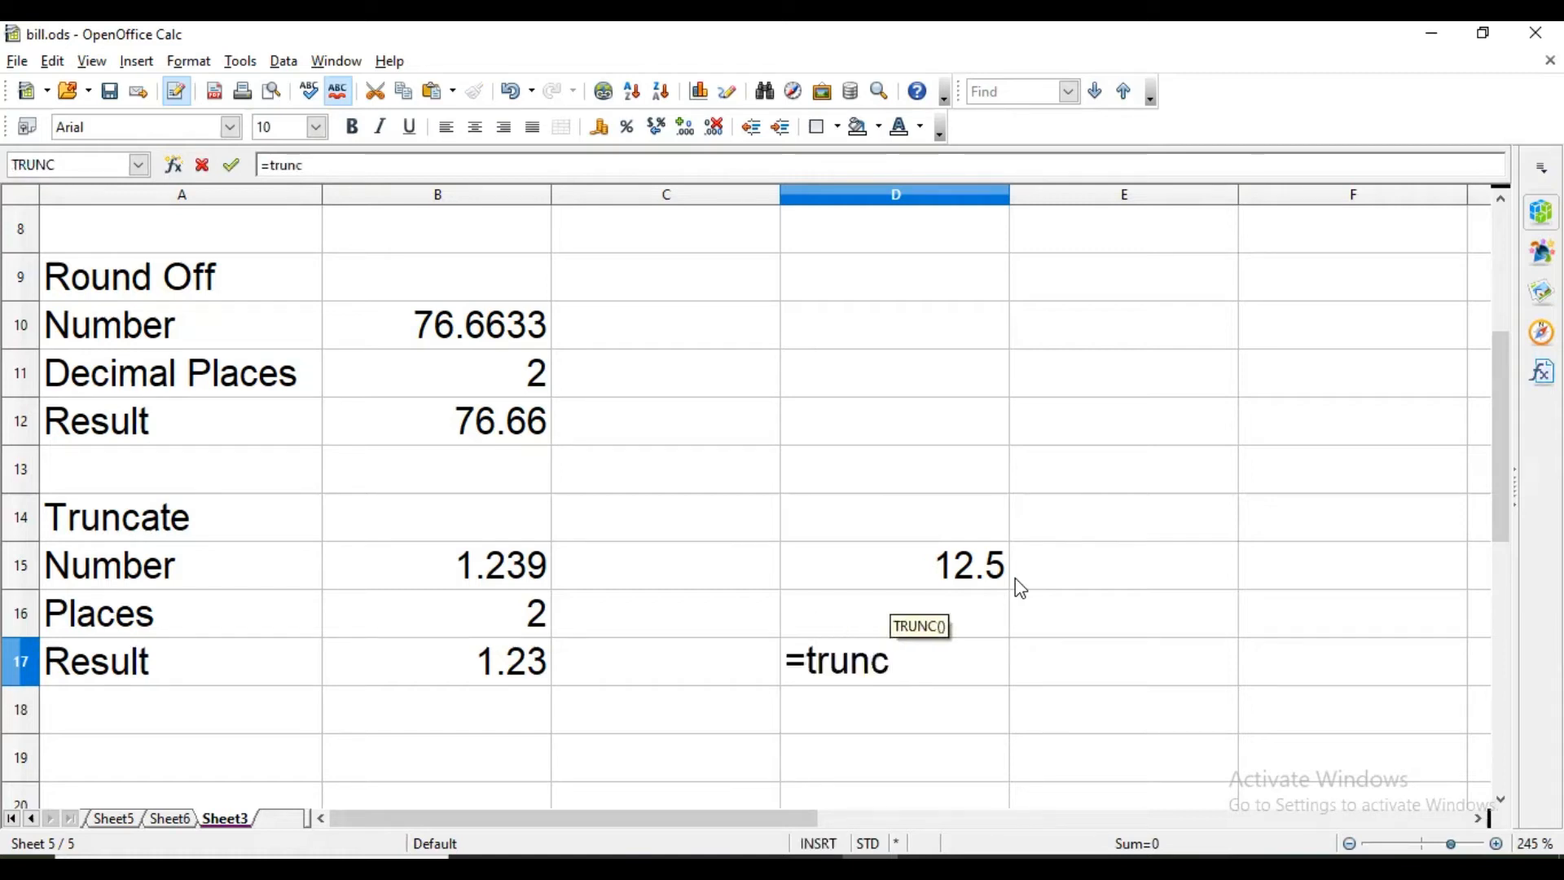
text(()
key(Up)
key(Up)
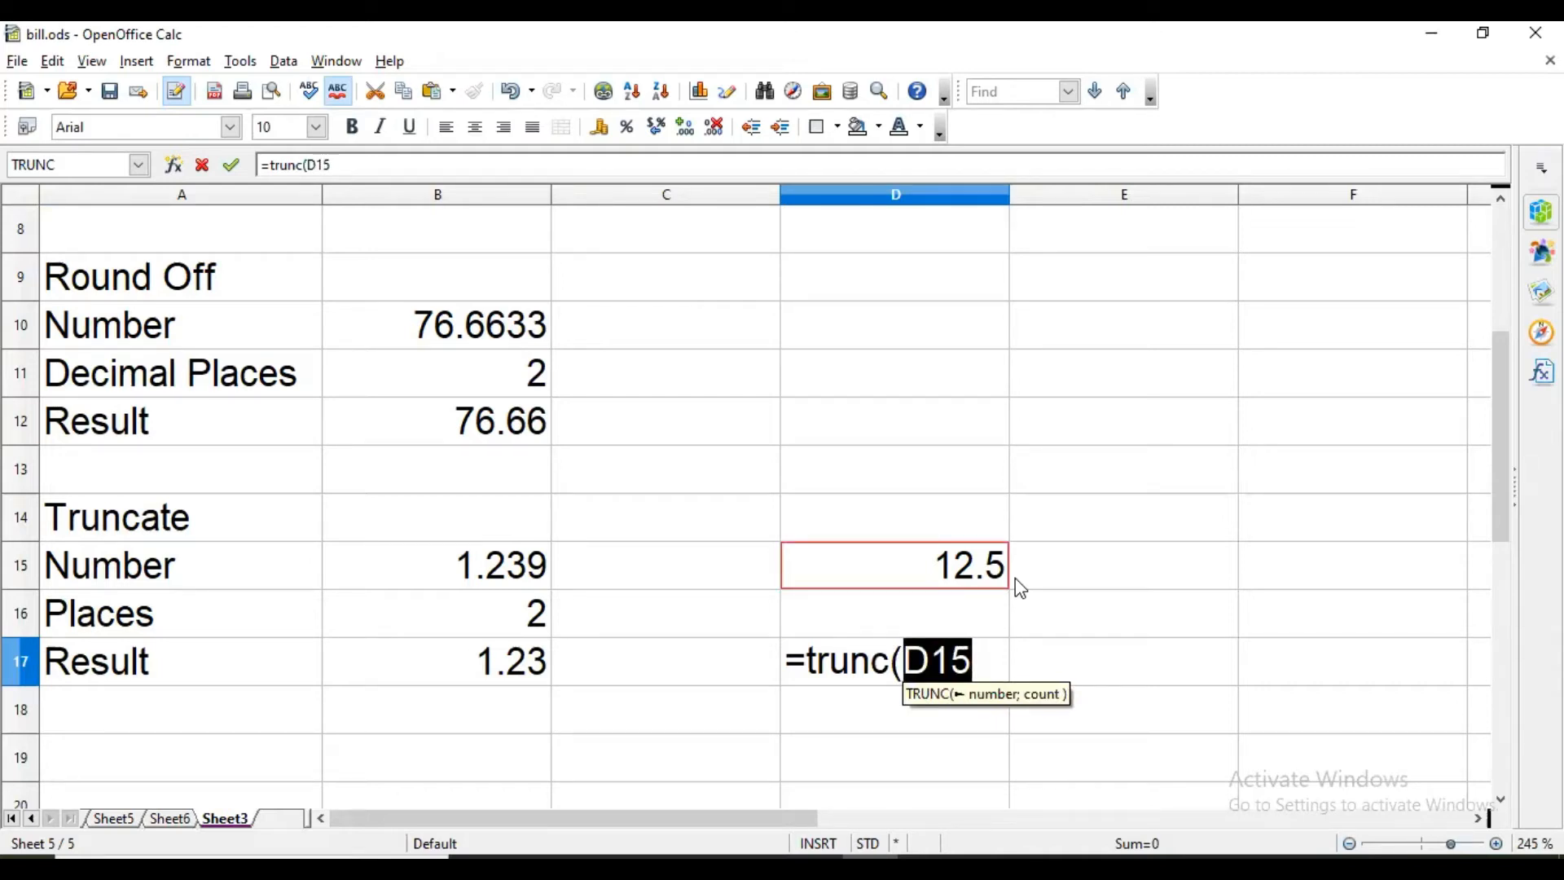
text())
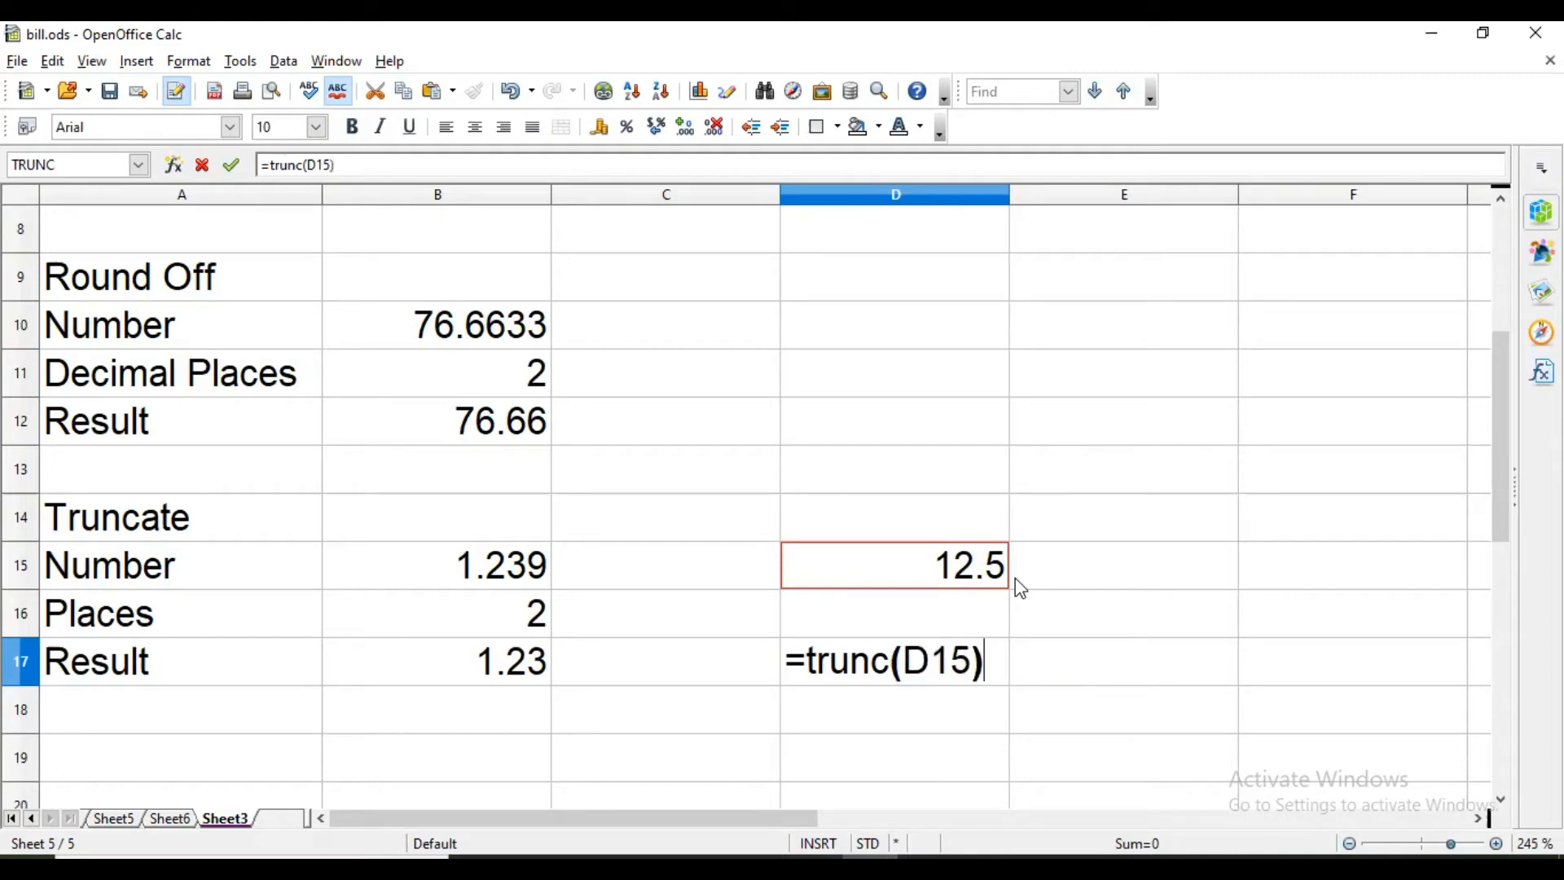
key(Return)
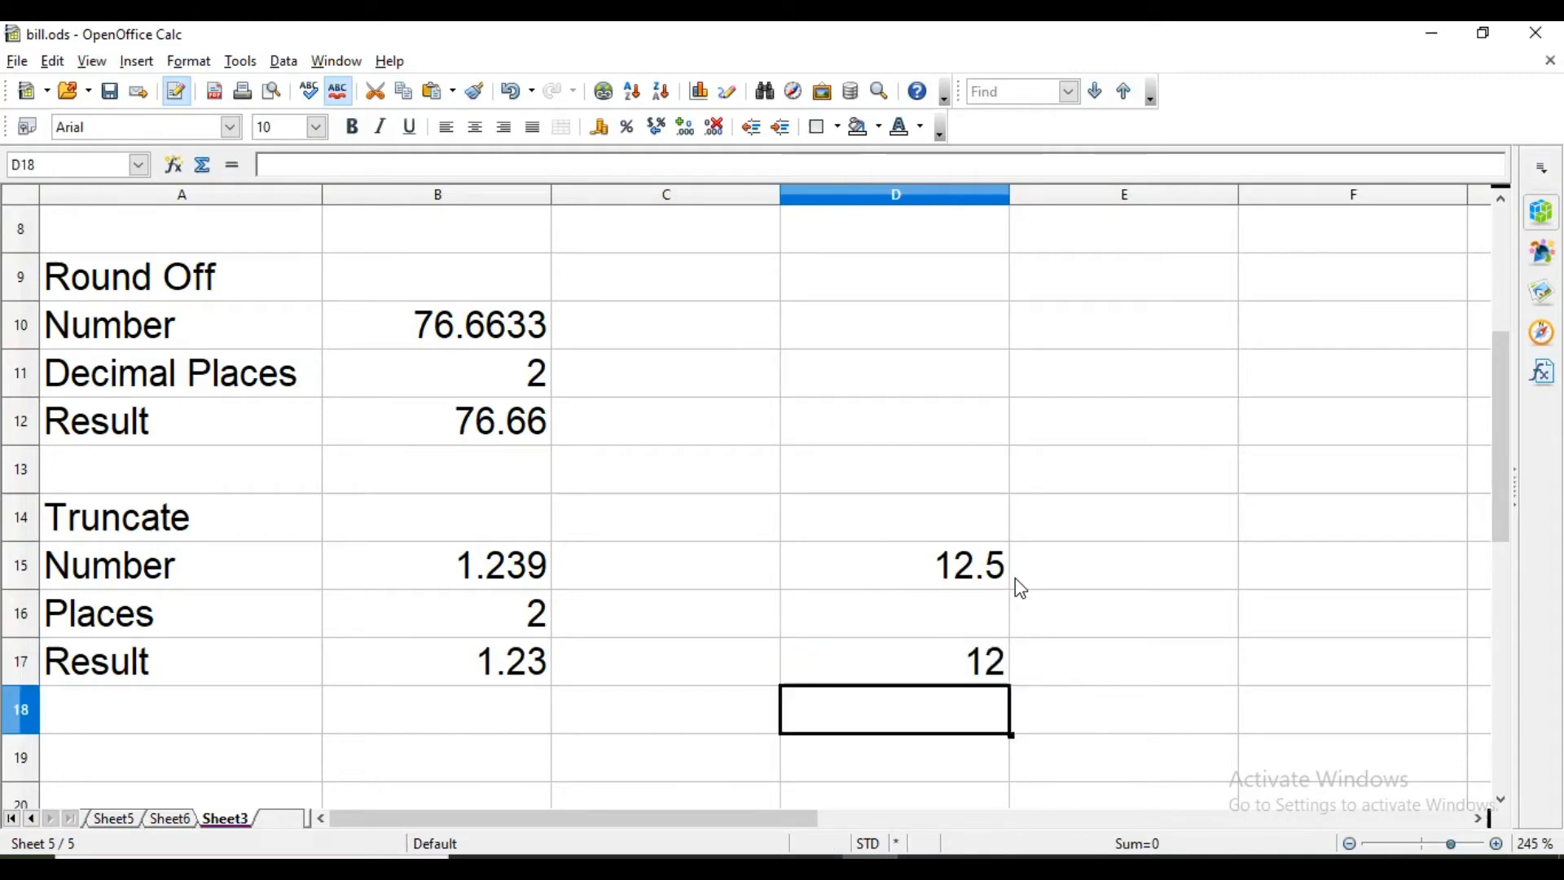
key(Up)
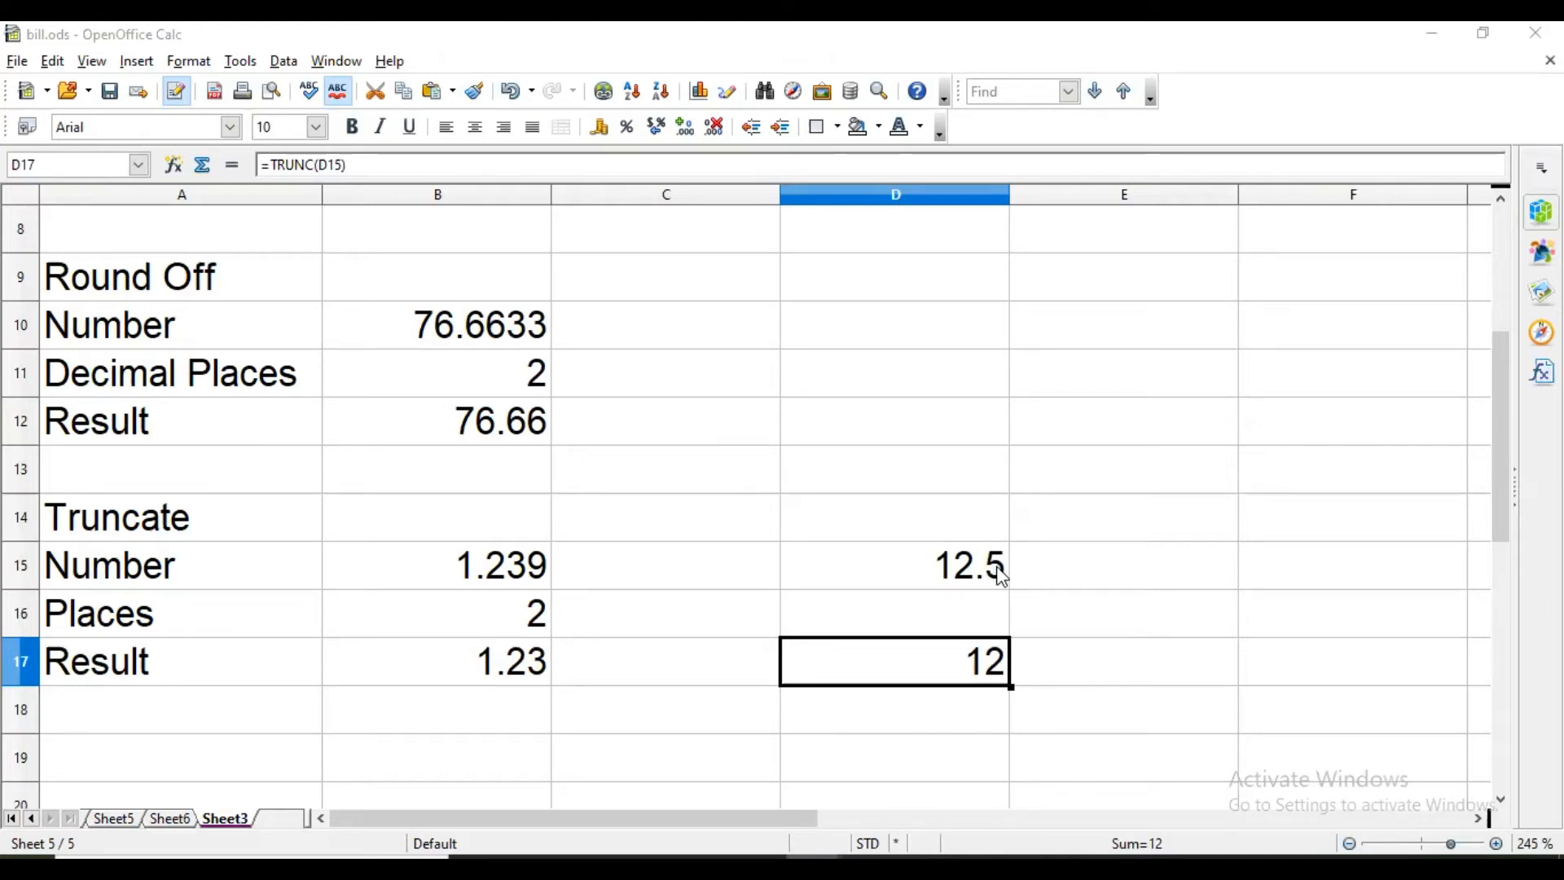
- Enter 15.75 in cell F15 as a third example number for truncating
scroll(1002, 577, down, 2)
click(253, 470)
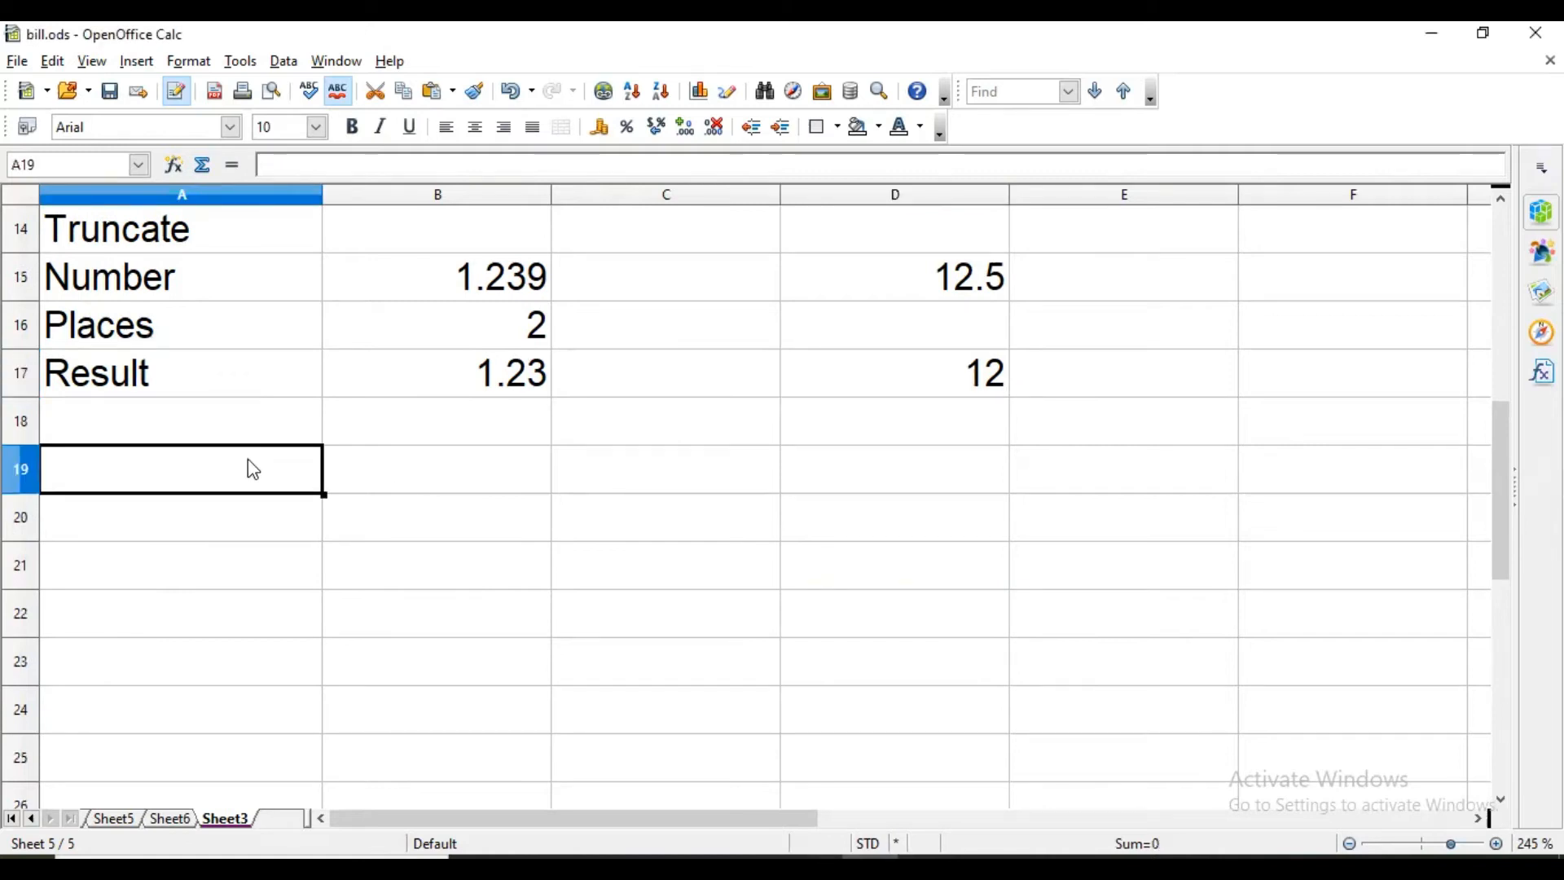
key(Up)
key(Up)
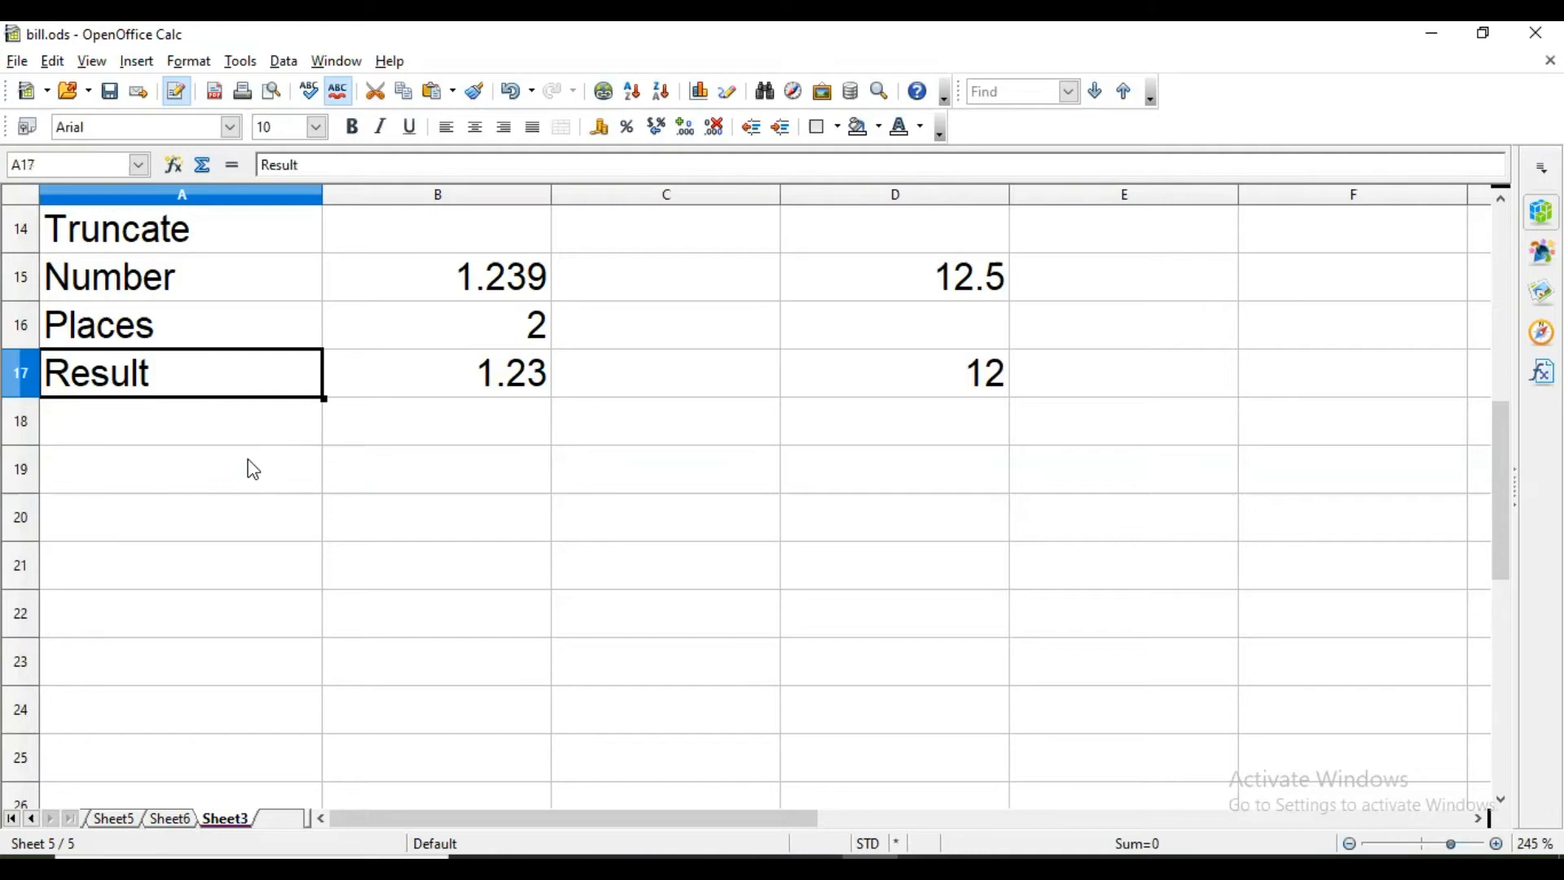
key(Up)
key(Up)
key(Right)
key(Right)
key(Right)
key(Right)
key(Right)
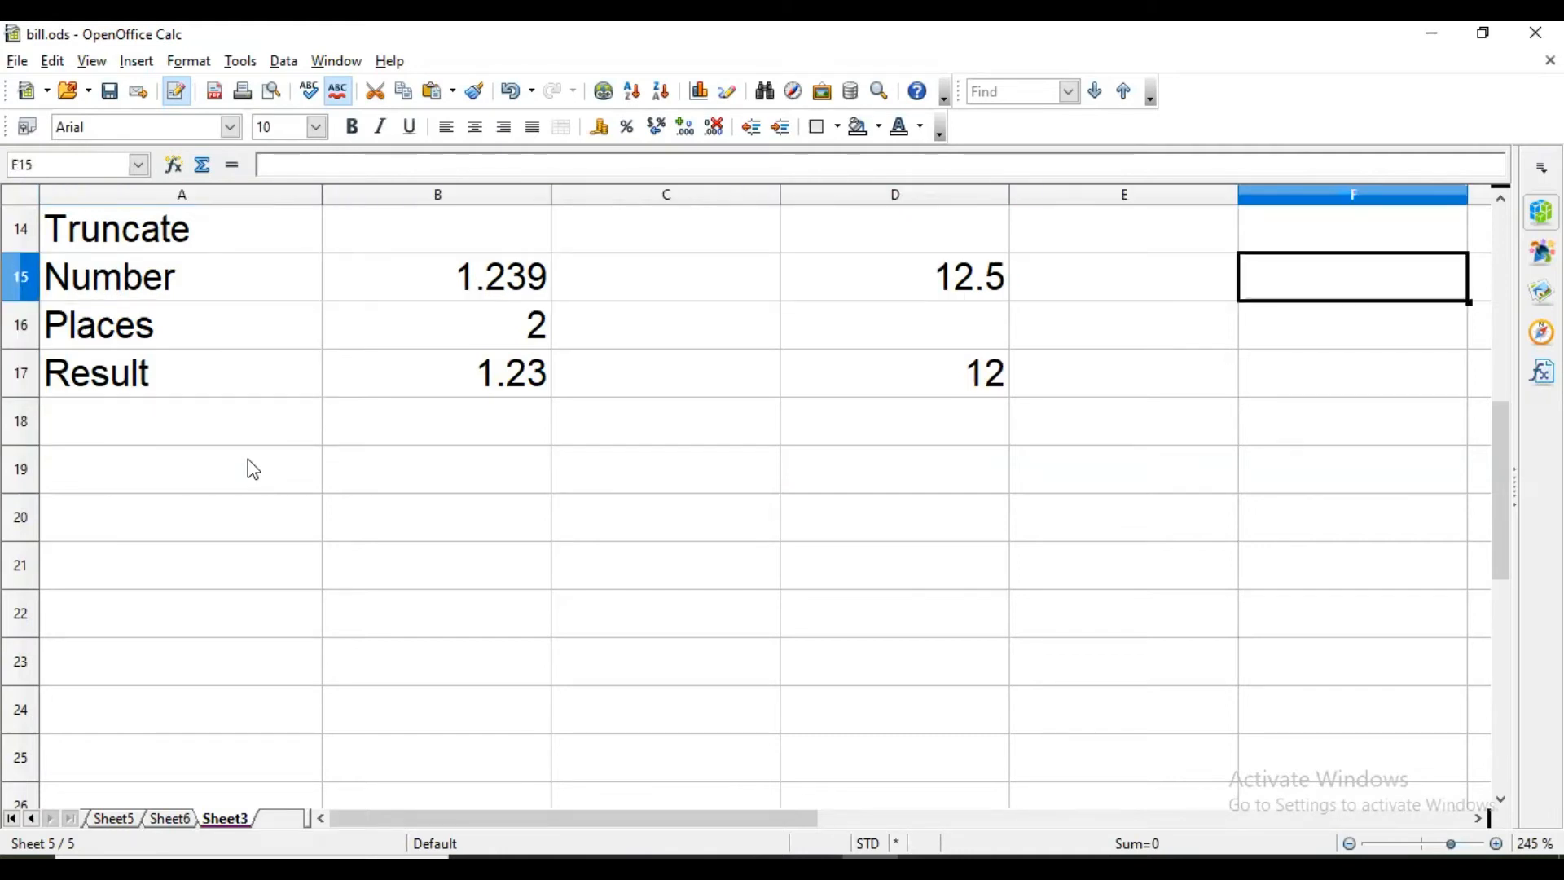
text(15.75)
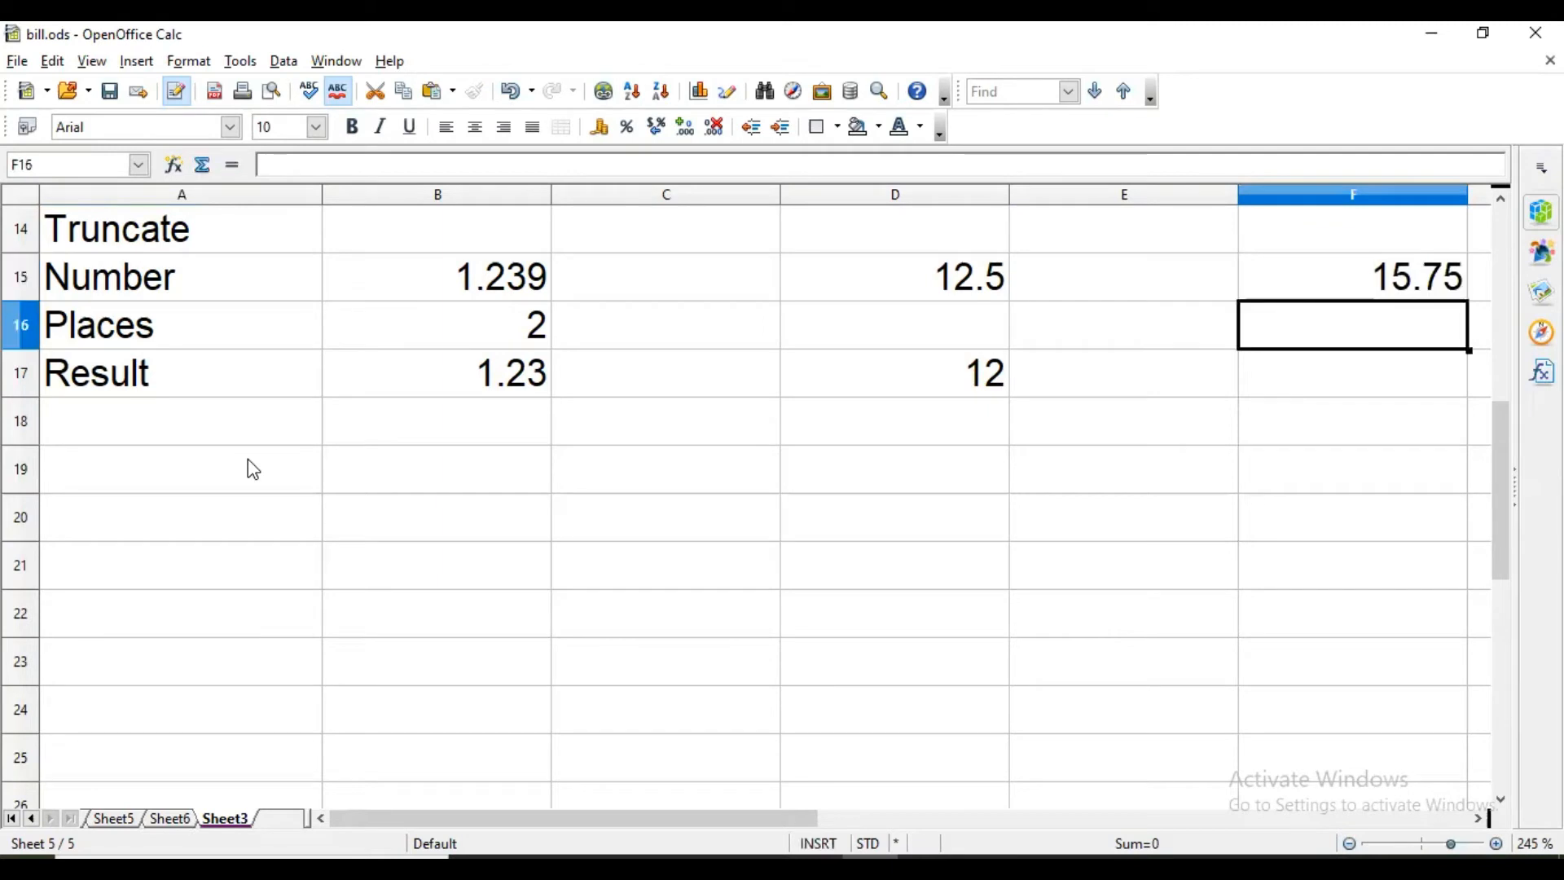
key(Return)
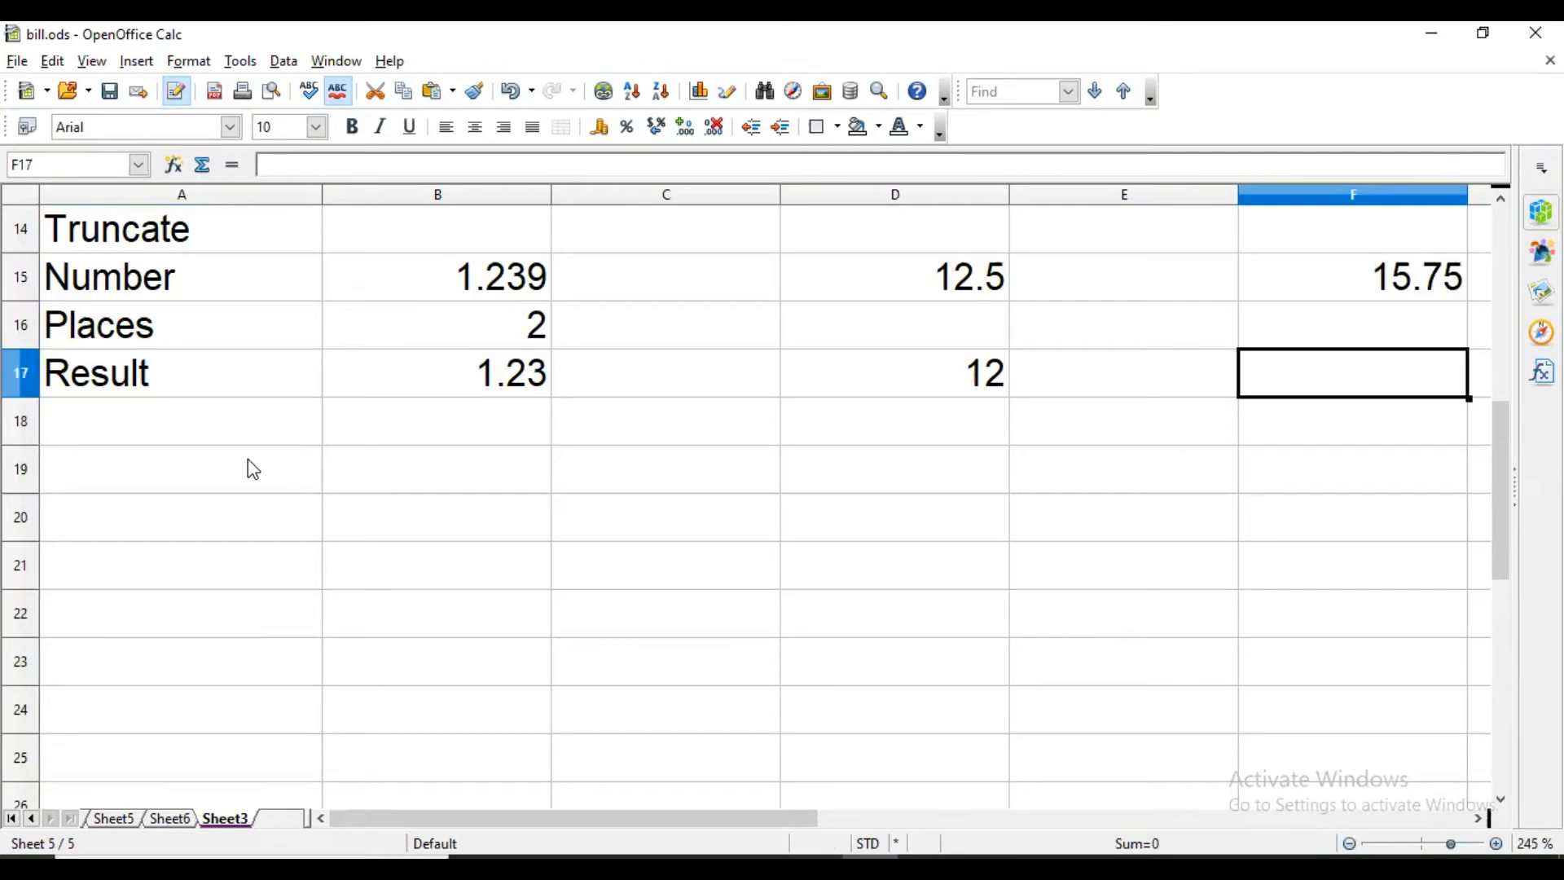
- Truncate the number in F15 to a whole number with the formula =TRUNC(F15) in cell F17
text(=)
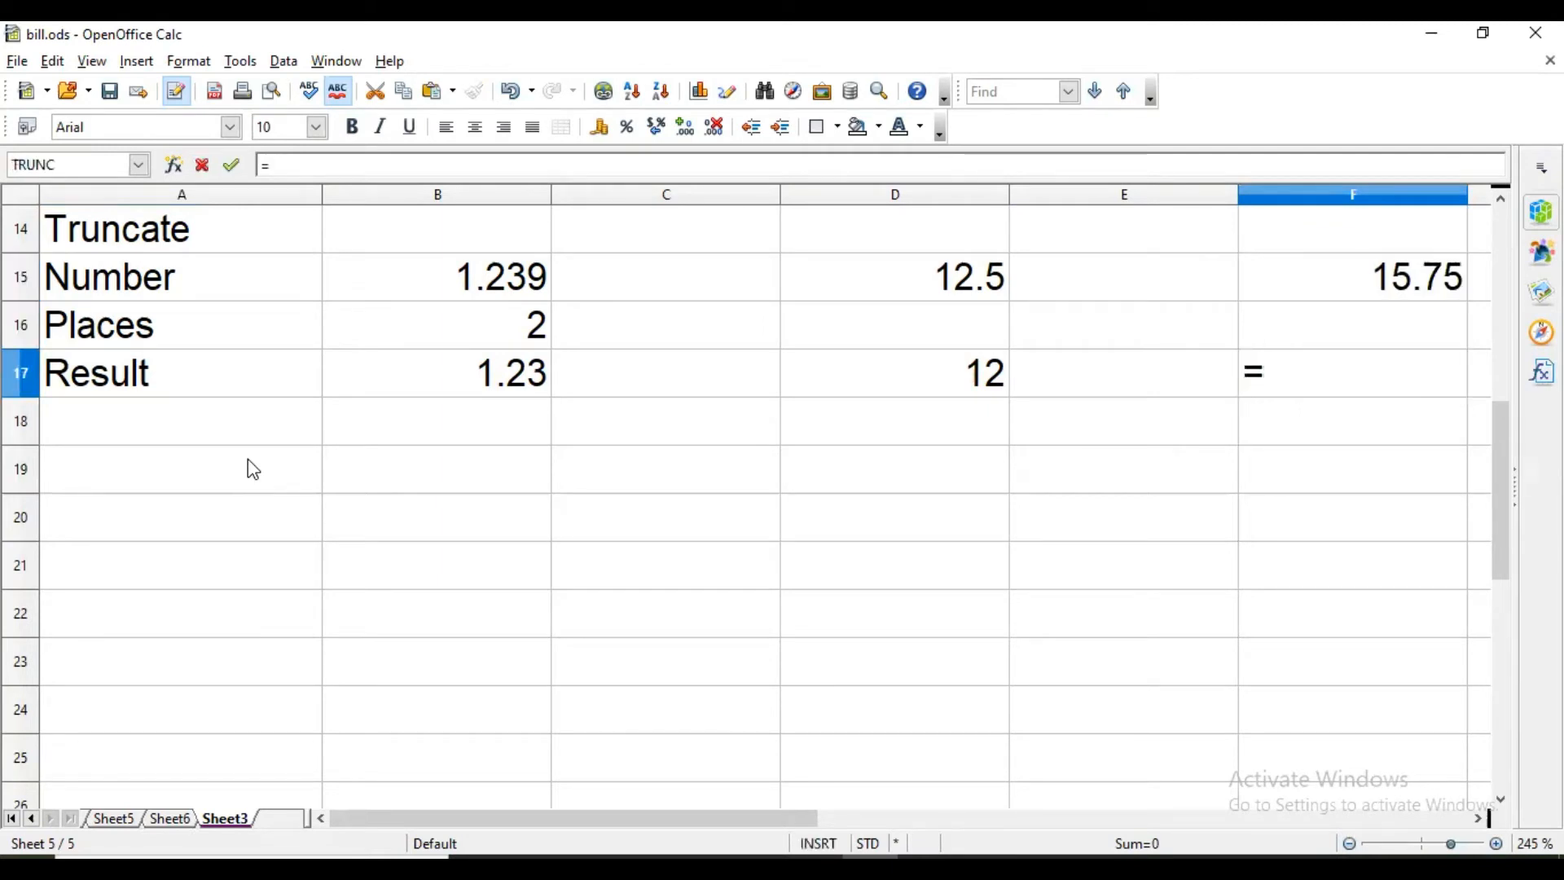
text(tru)
key(BackSpace)
text(runc)
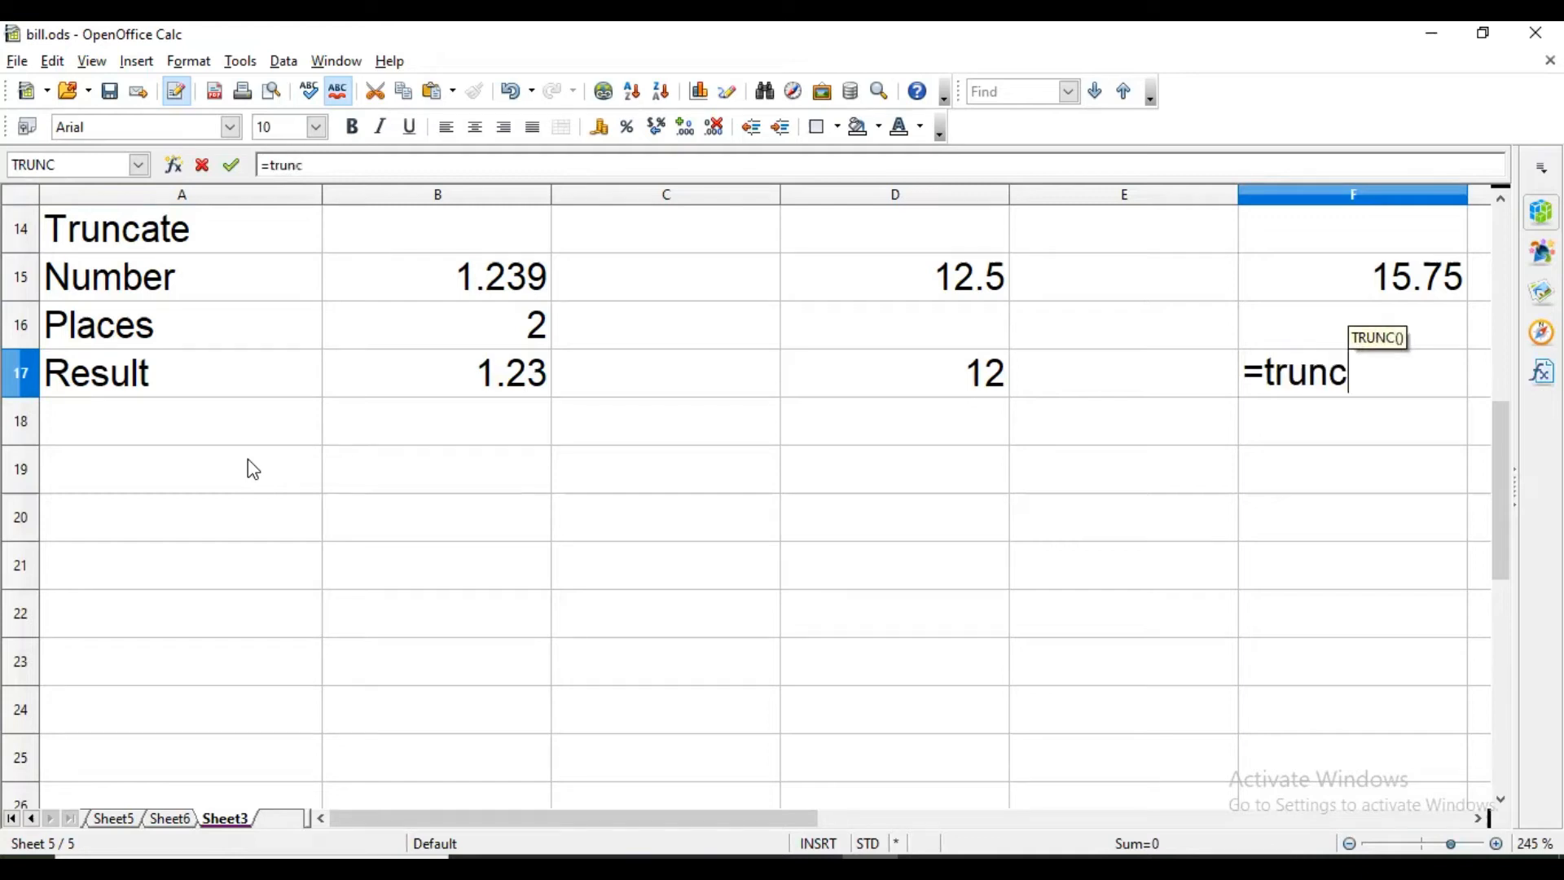
text(()
key(Up)
key(Up)
key(Up)
key(Down)
text())
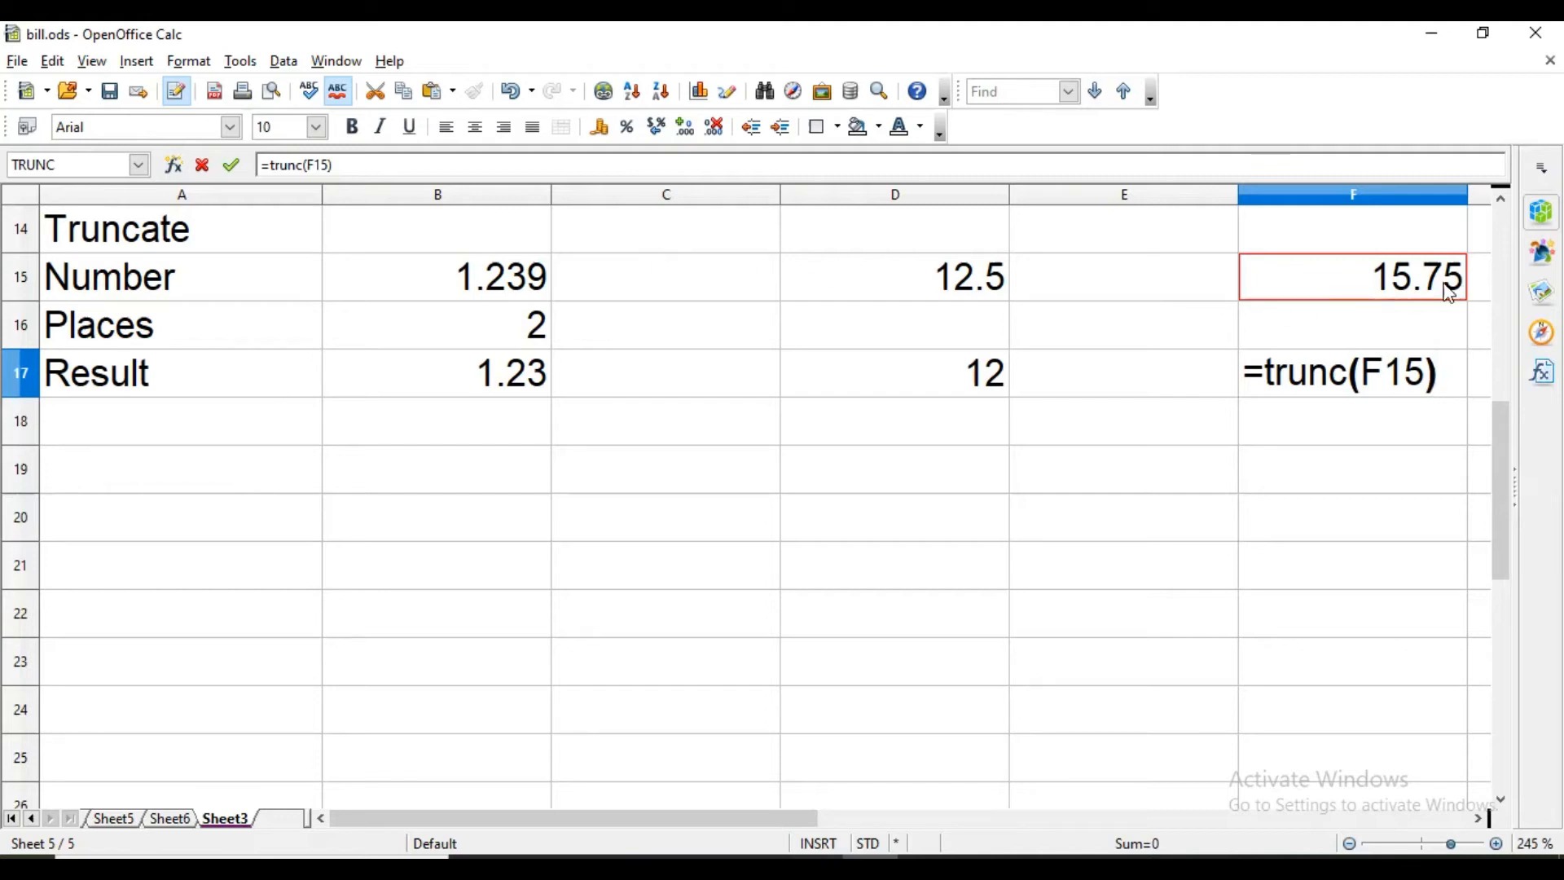
key(Return)
key(Up)
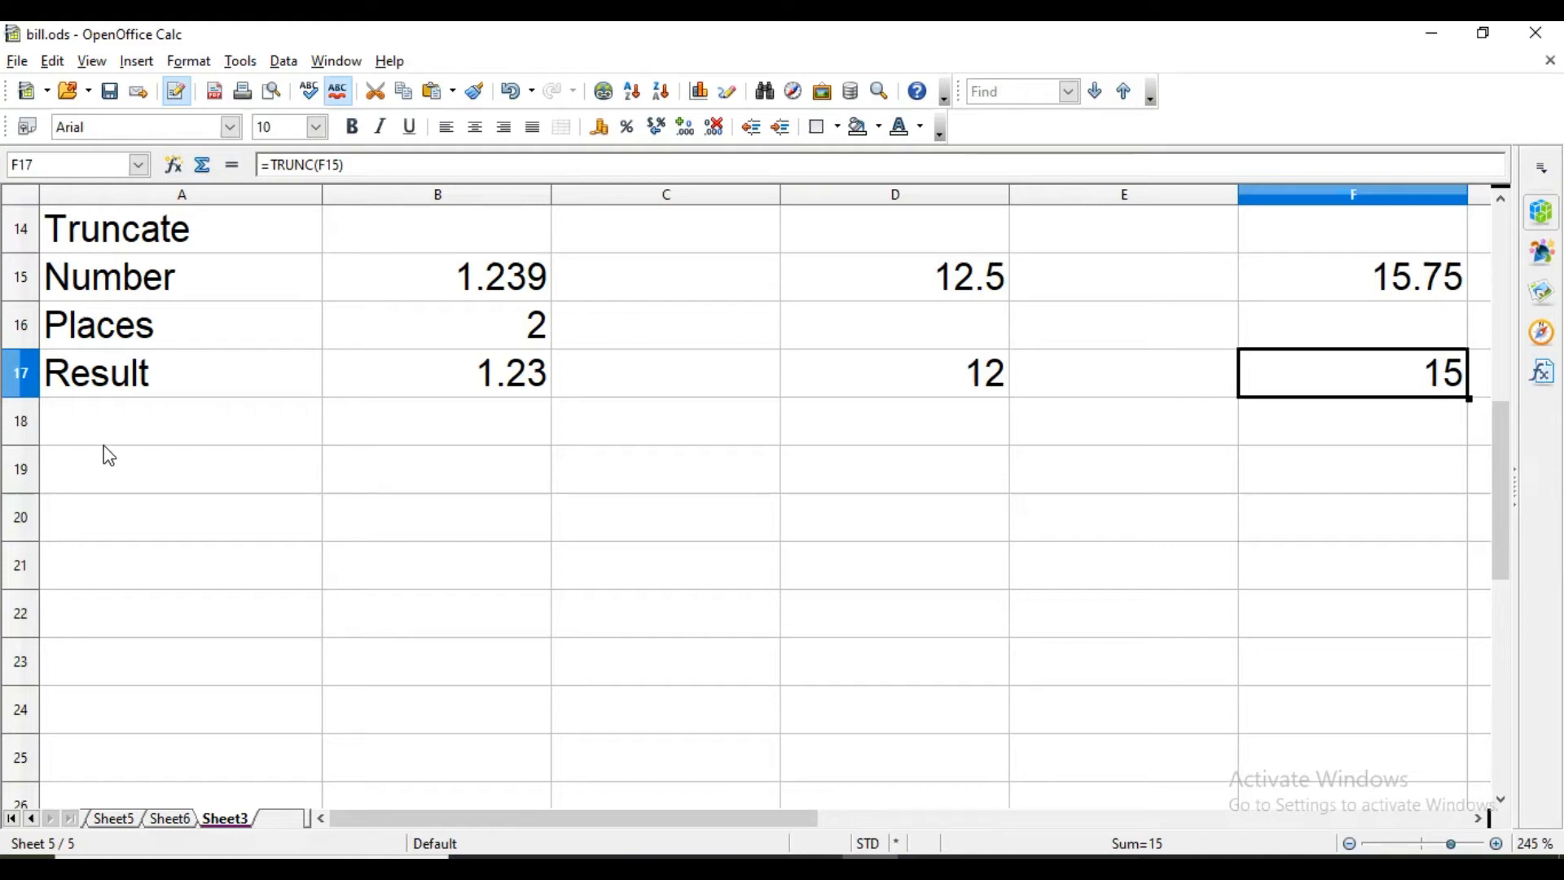
- Add the section heading "STATISTICAL FUNCTIONS" in cell A19 and go to cell A21 for its first entry
click(108, 469)
text(STATISTICAL FUNCTIONS)
click(142, 571)
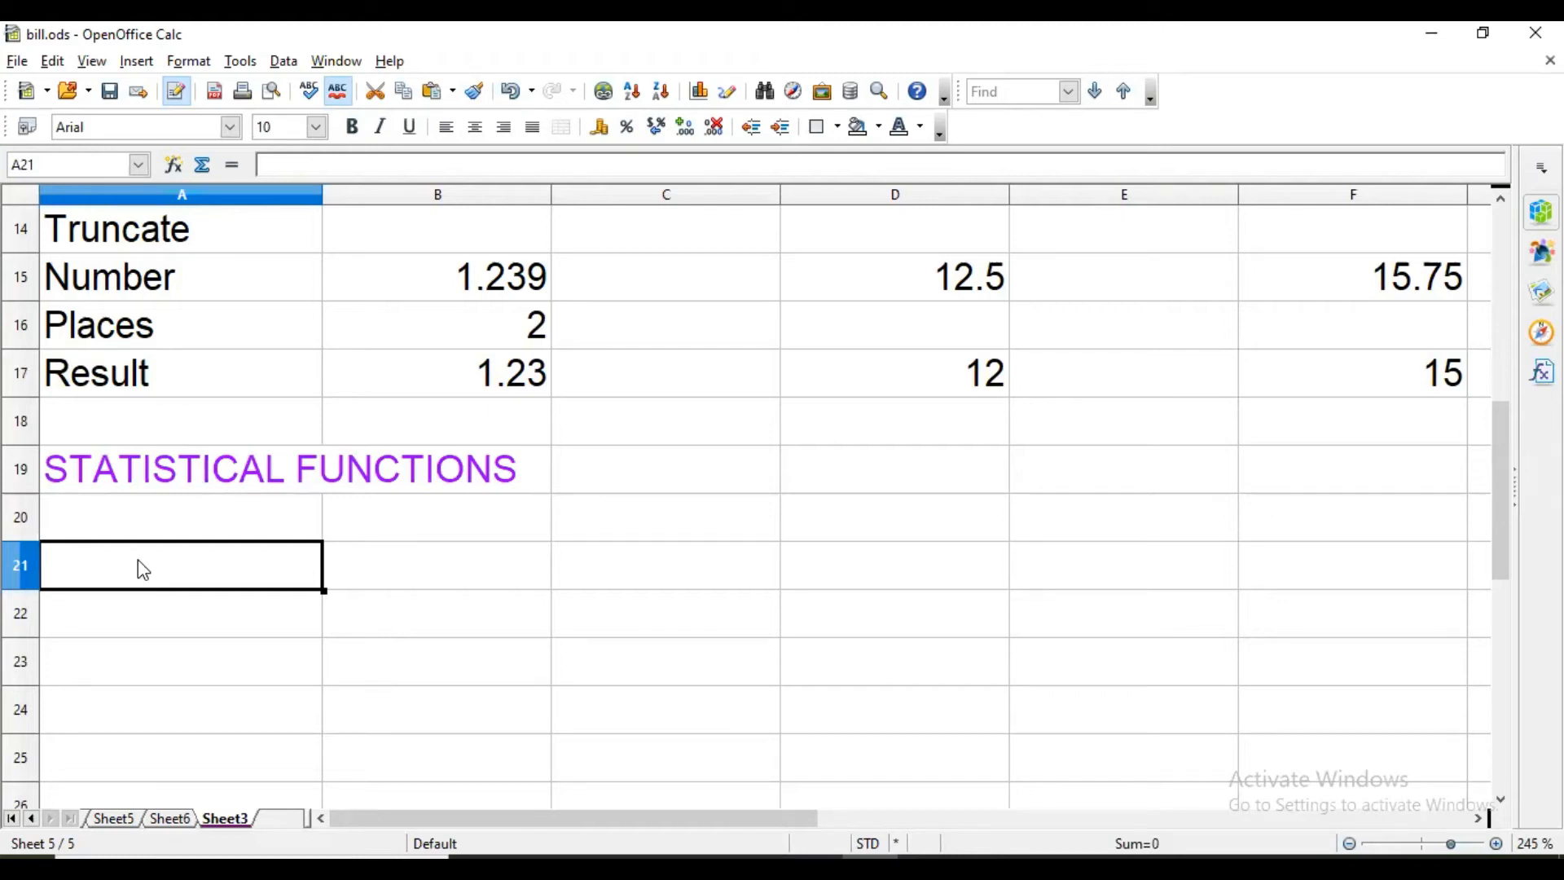
text(nU)
key(BackSpace)
key(BackSpace)
key(BackSpace)
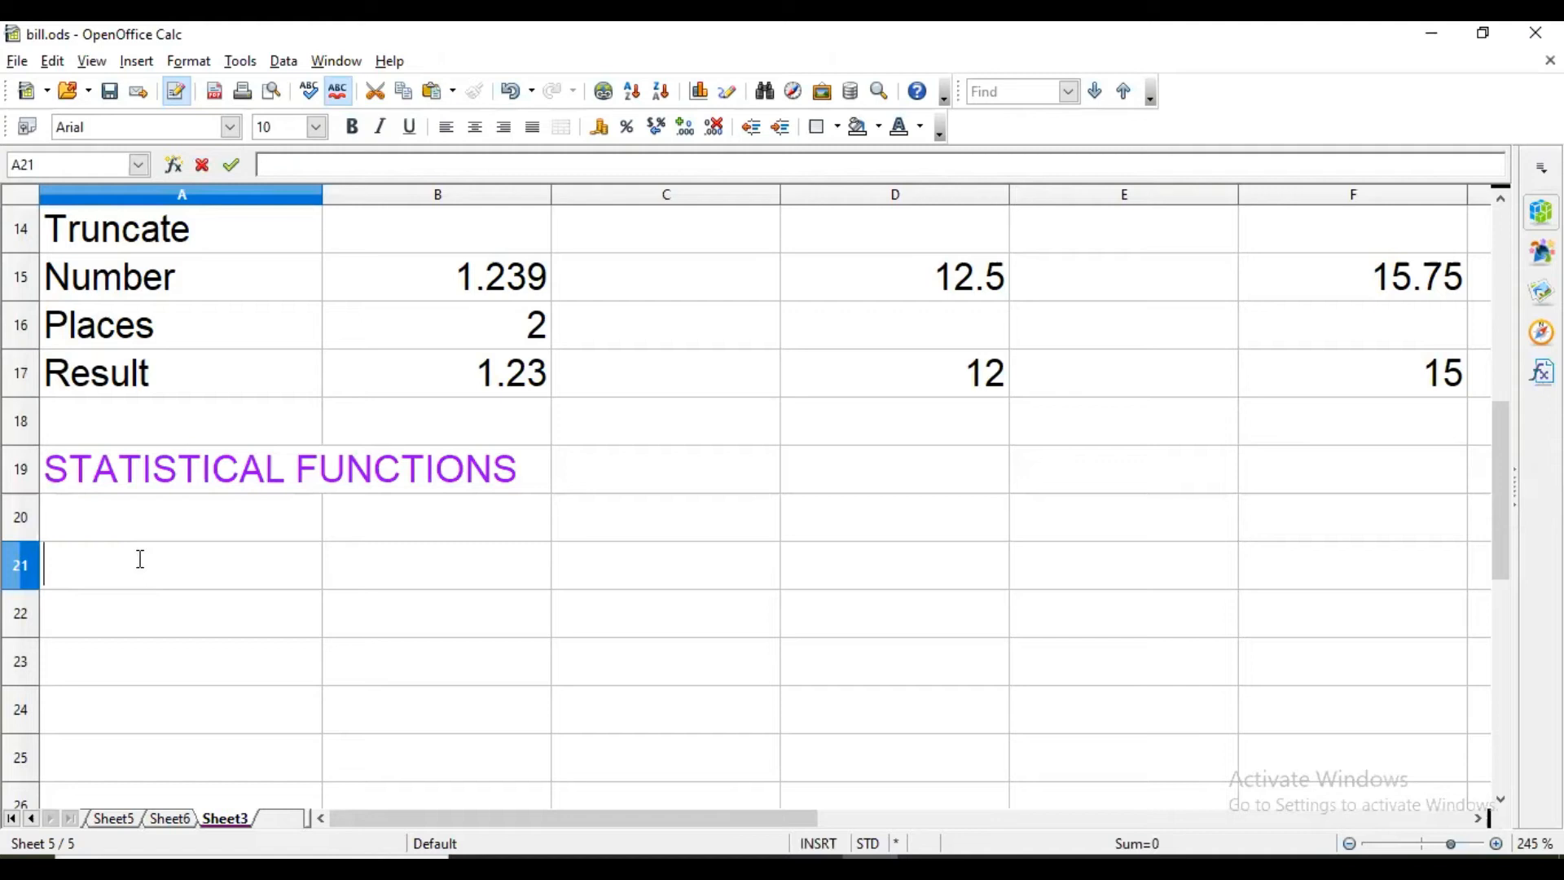
- Enter the label "Number" in cell A21 and go to cell B21 for the first value
text(n)
key(Return)
key(Up)
key(Right)
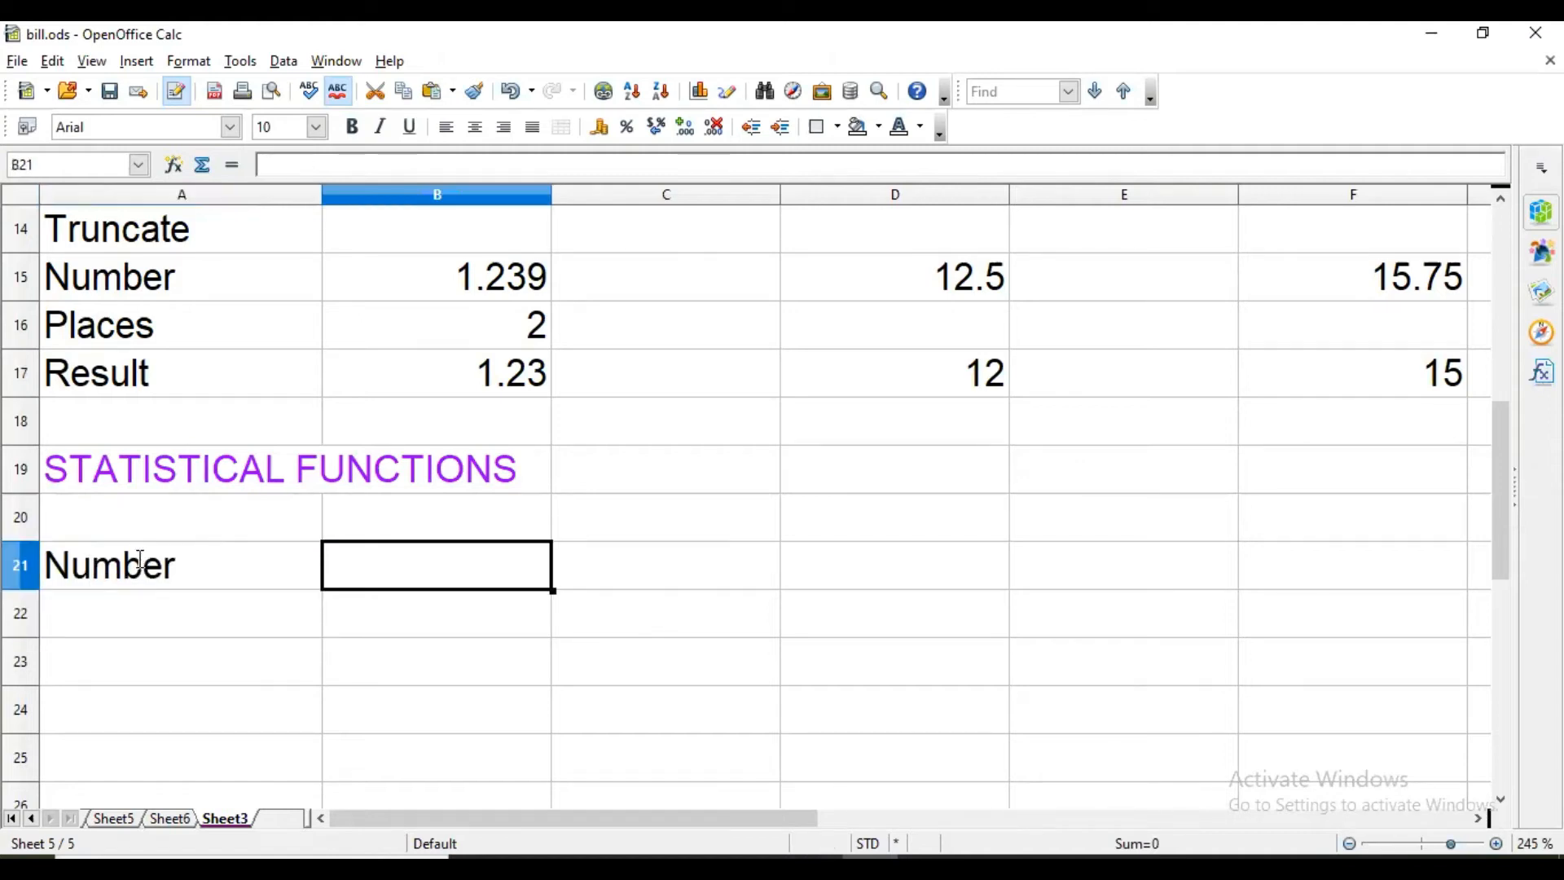
- Enter the numbers 23, 12, 15, 16 and 48 across cells B21 to F21
text(23)
key(Tab)
text(12)
key(Tab)
text(15)
key(Tab)
text(16)
key(Tab)
text(48)
key(Return)
key(Up)
key(Right)
key(Right)
key(Right)
key(Right)
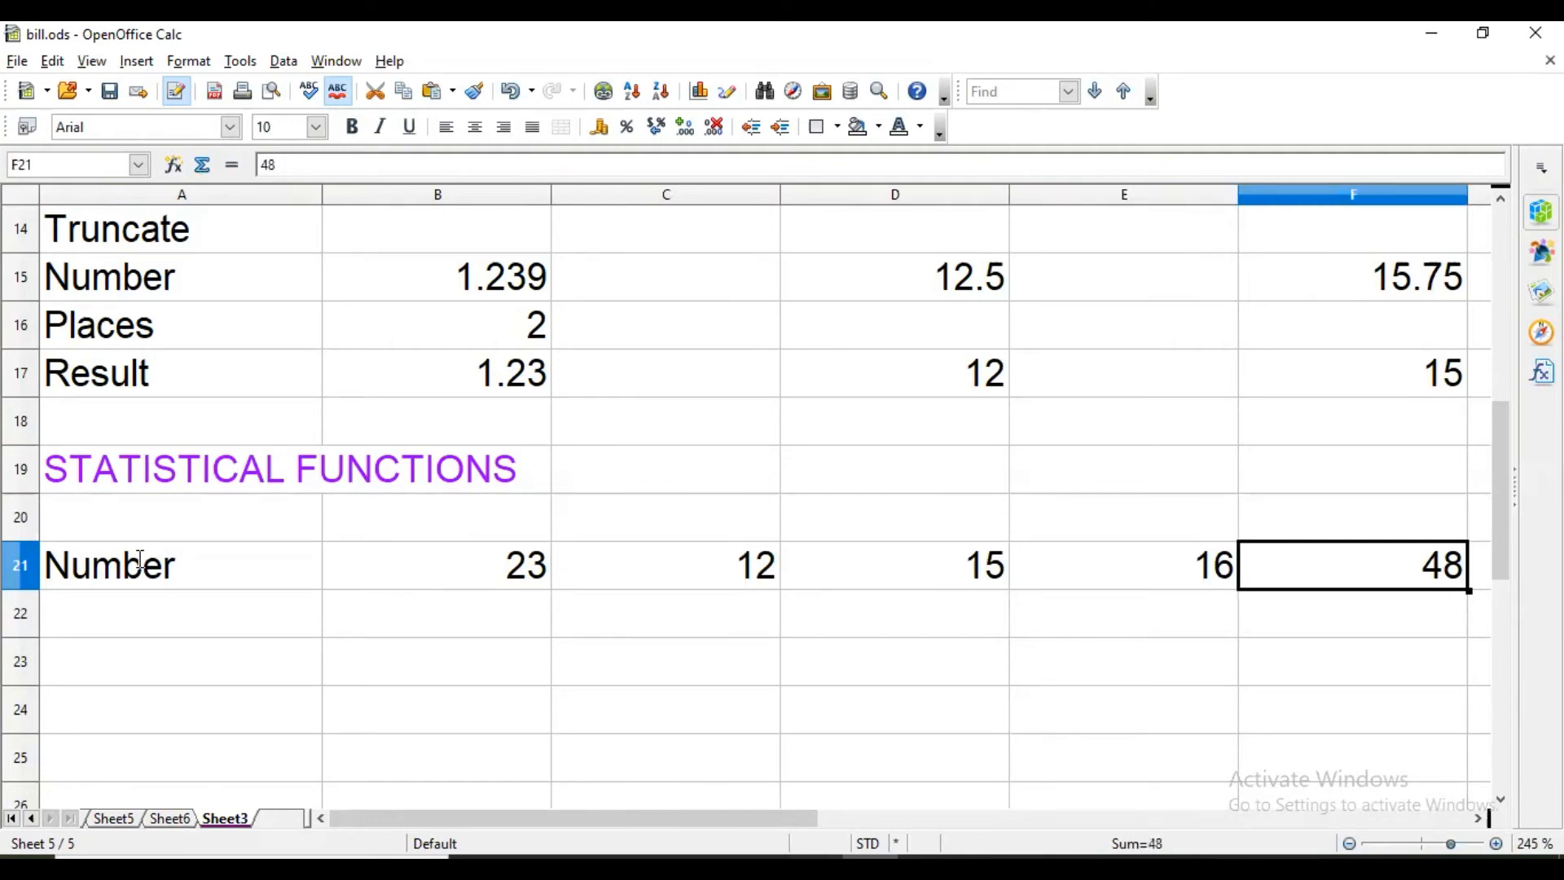
- Add the heading "Average" in cell A20 above the number row and go to cell A22
key(Left)
key(Left)
key(Left)
key(Left)
key(Left)
key(Down)
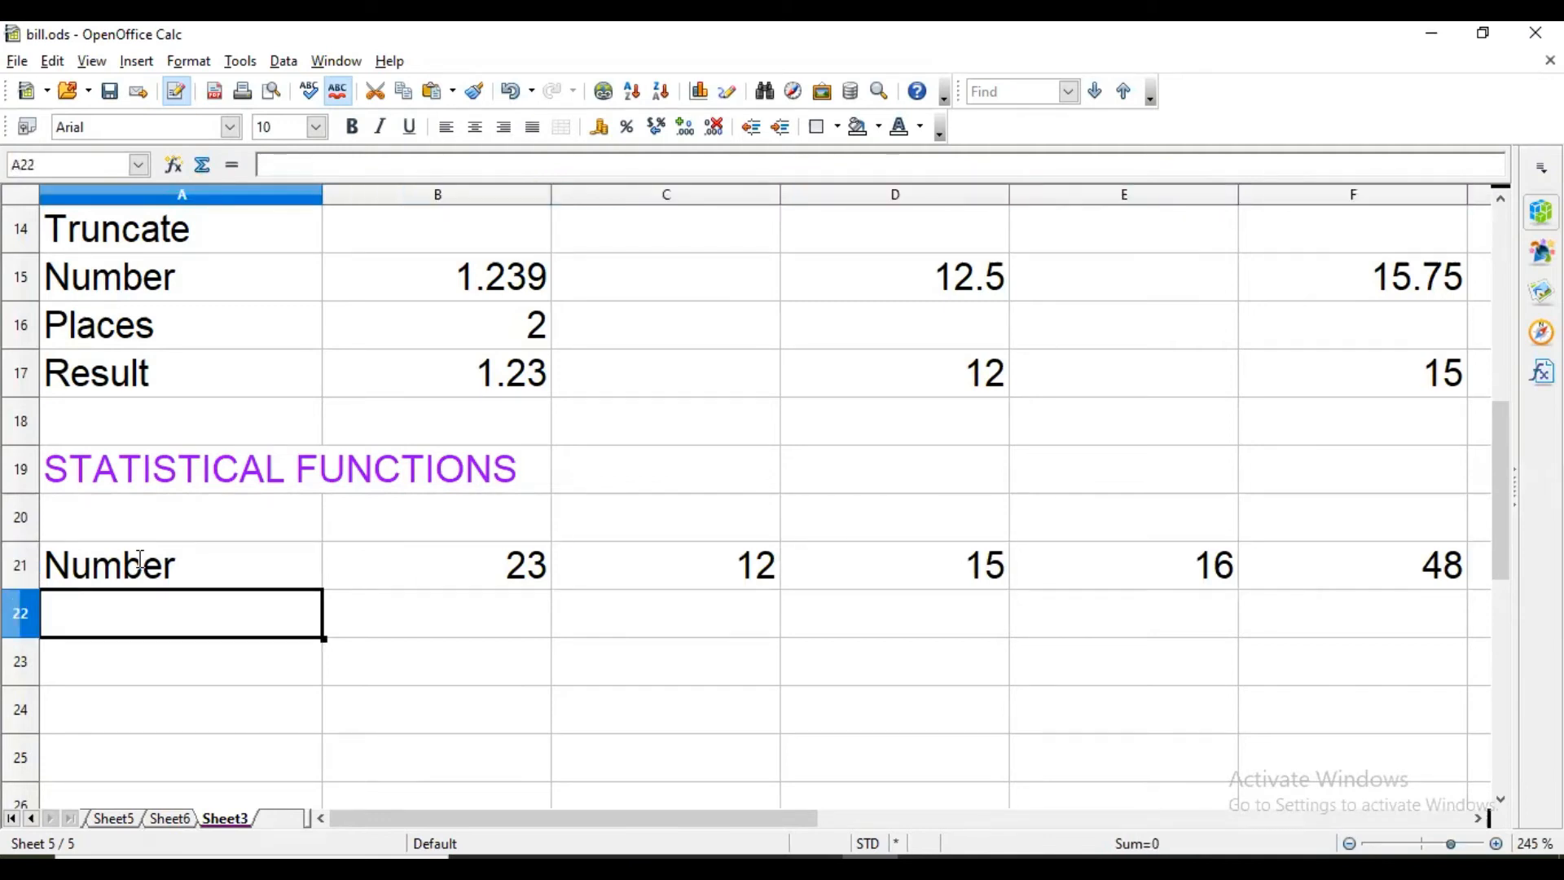
key(Up)
key(Up)
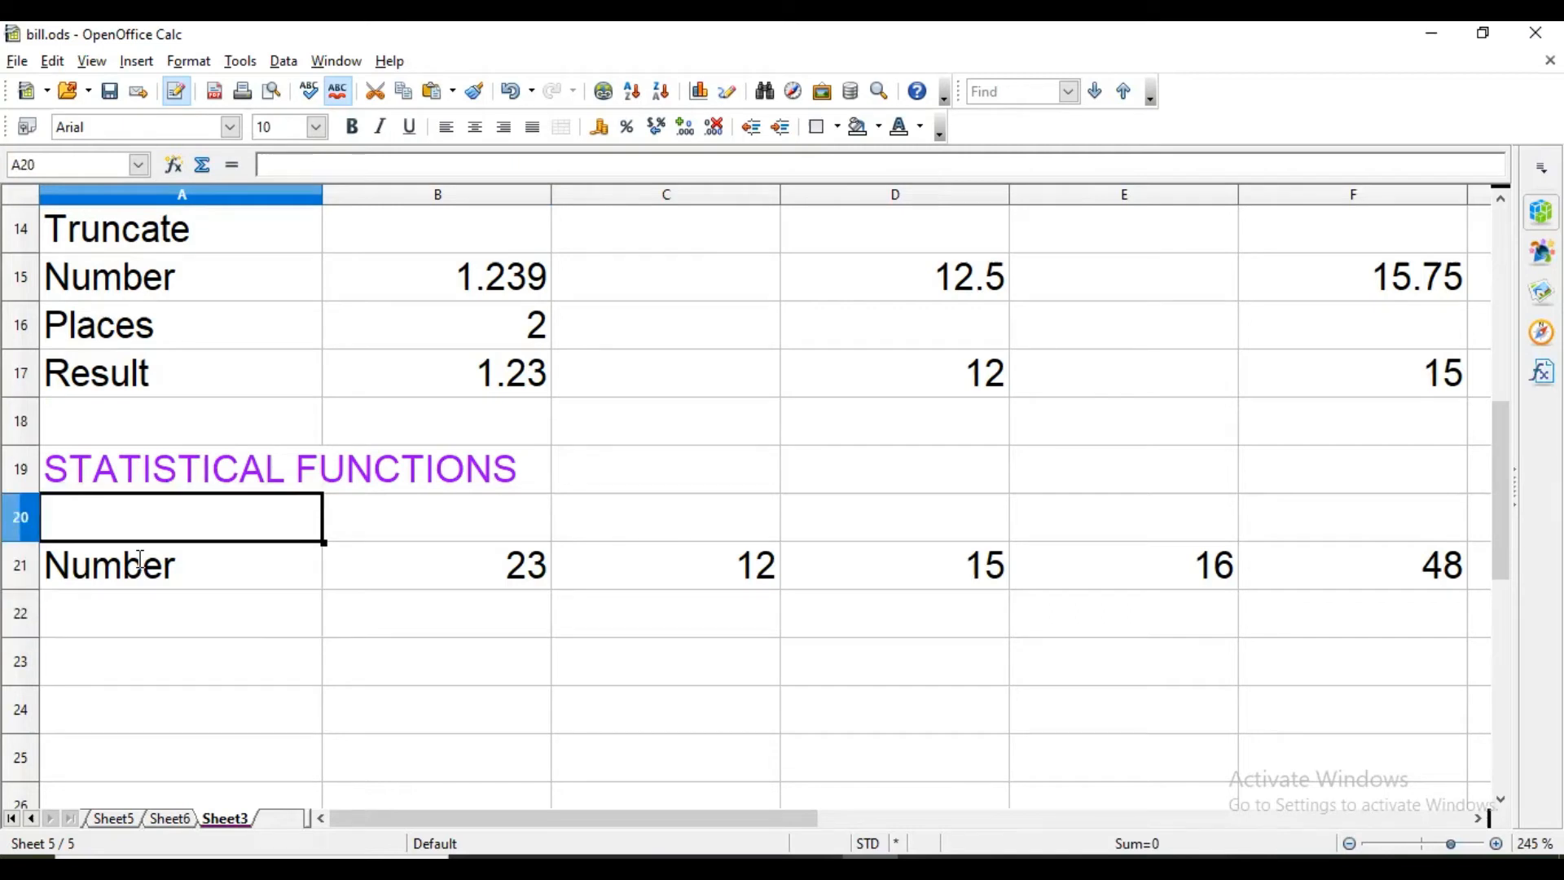
text(Ave)
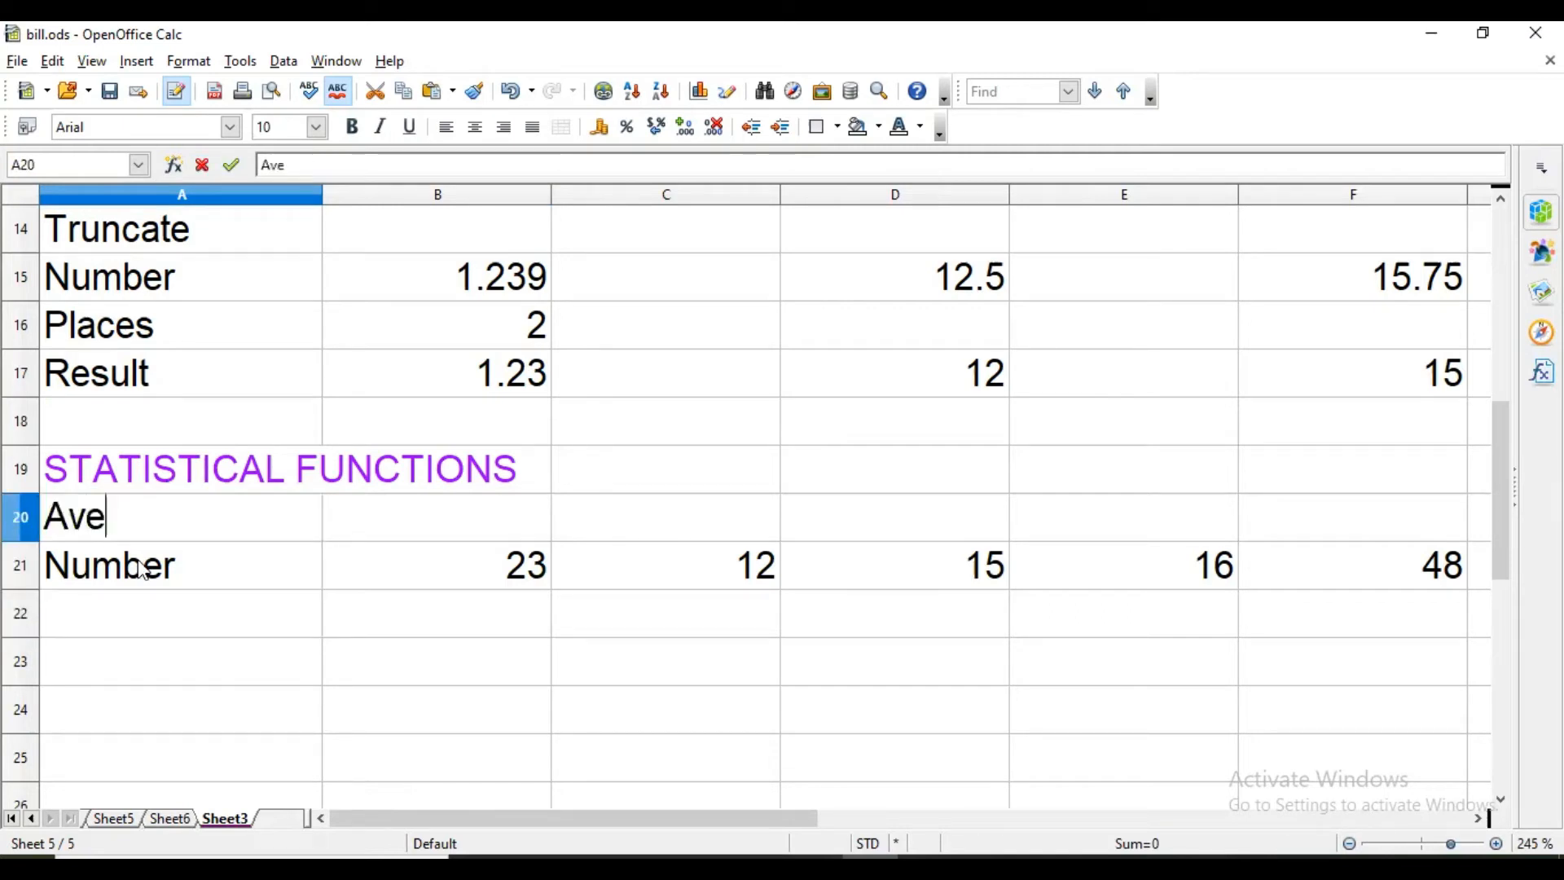
text(rage)
key(Down)
key(Down)
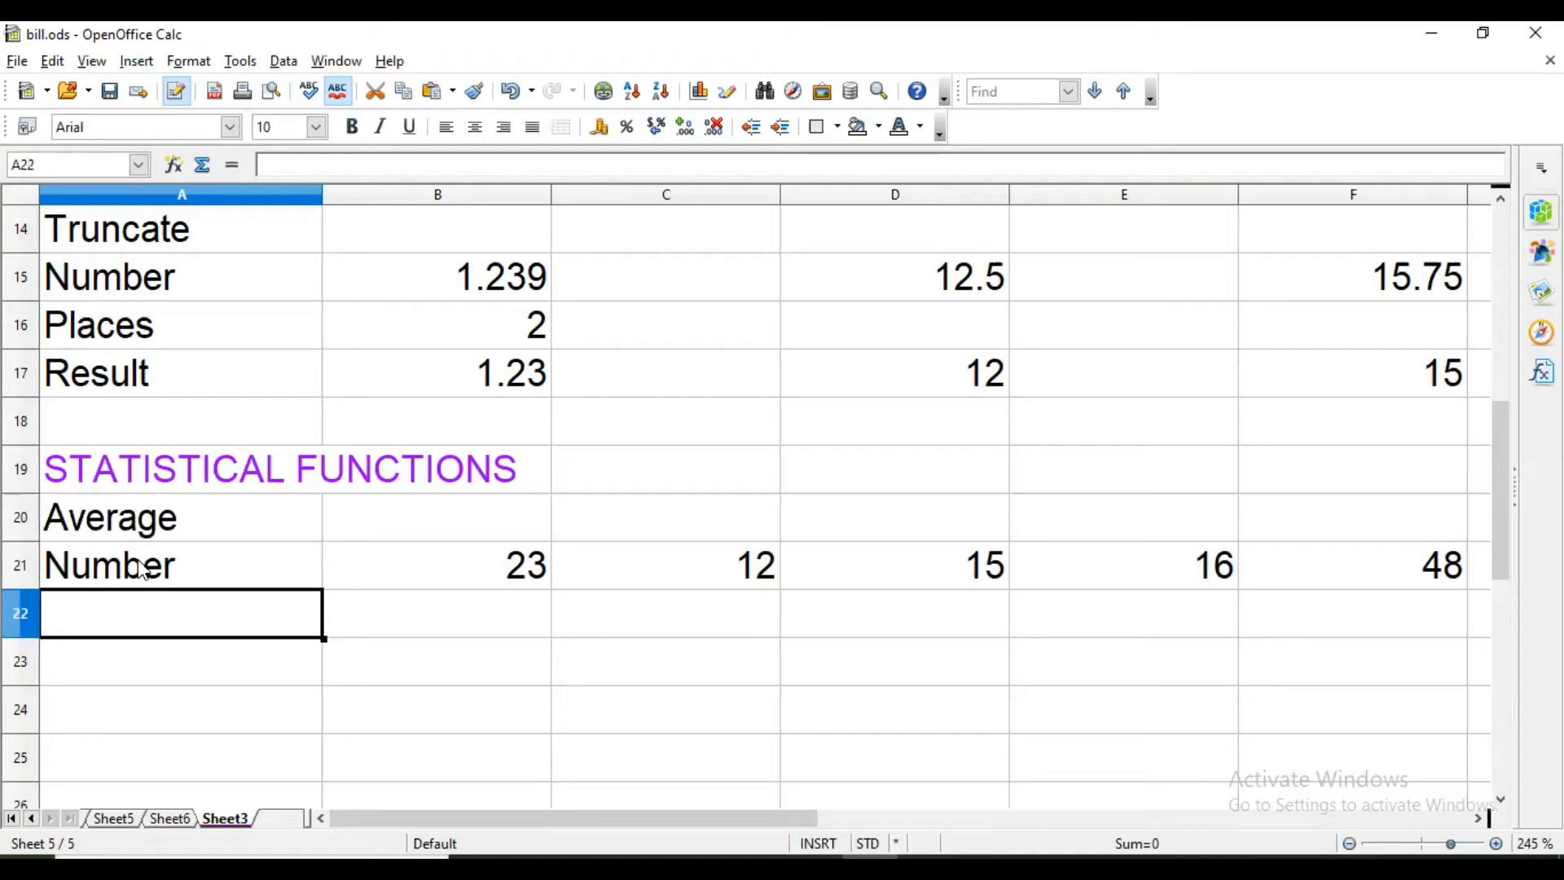
- Label cell A22 as "Result" and go to cell B22
key(Right)
key(Left)
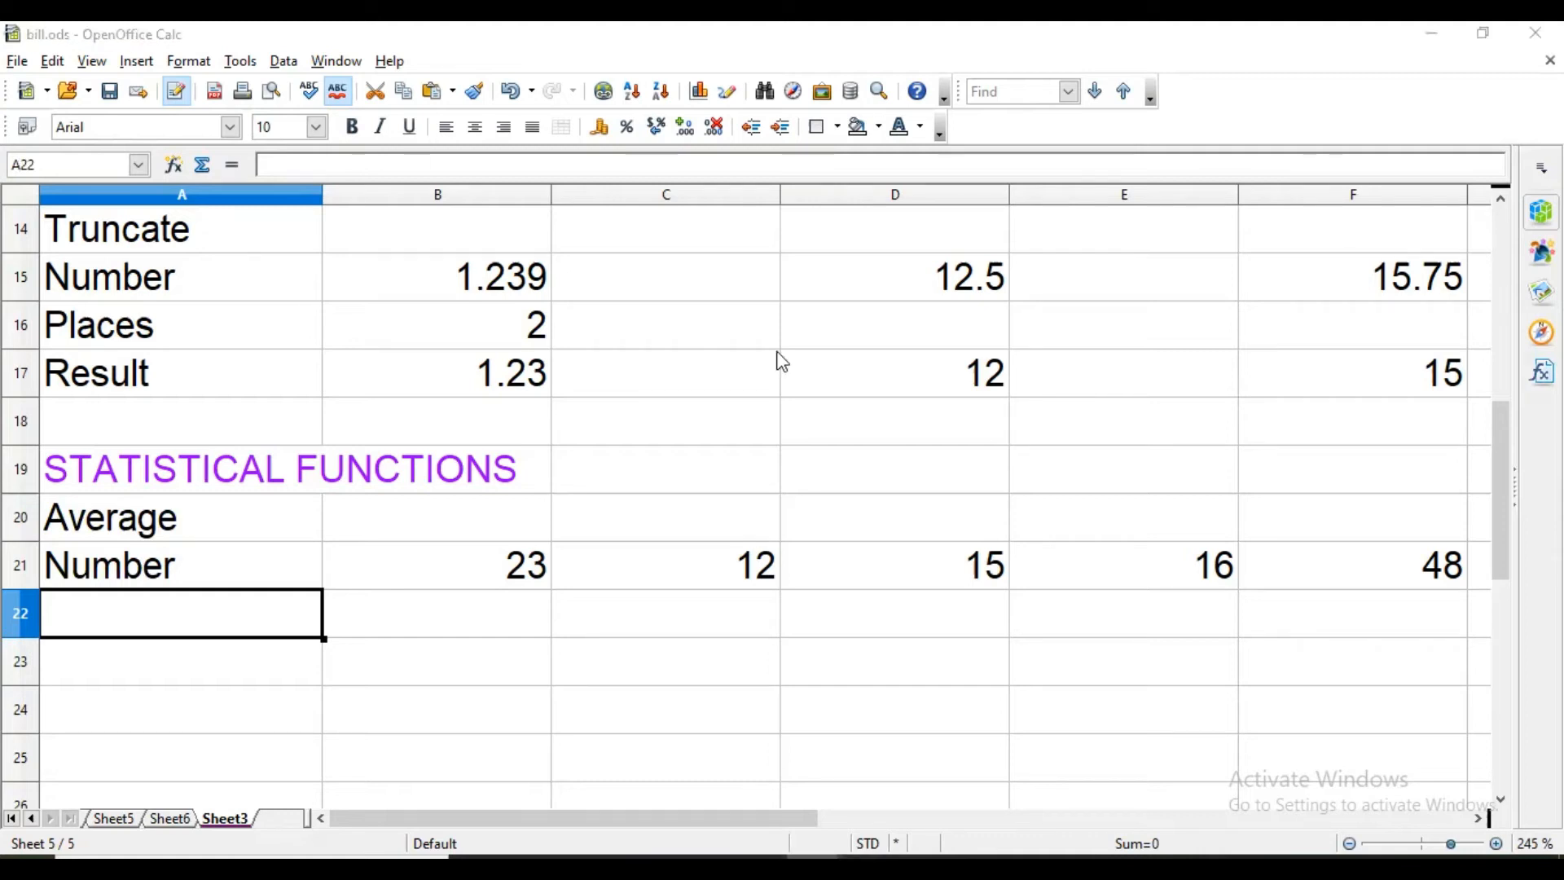
text(Result)
key(Right)
- Calculate the average of the numbers in row 21 with the formula =AVERAGE(B21:F21) in cell B22
text(=)
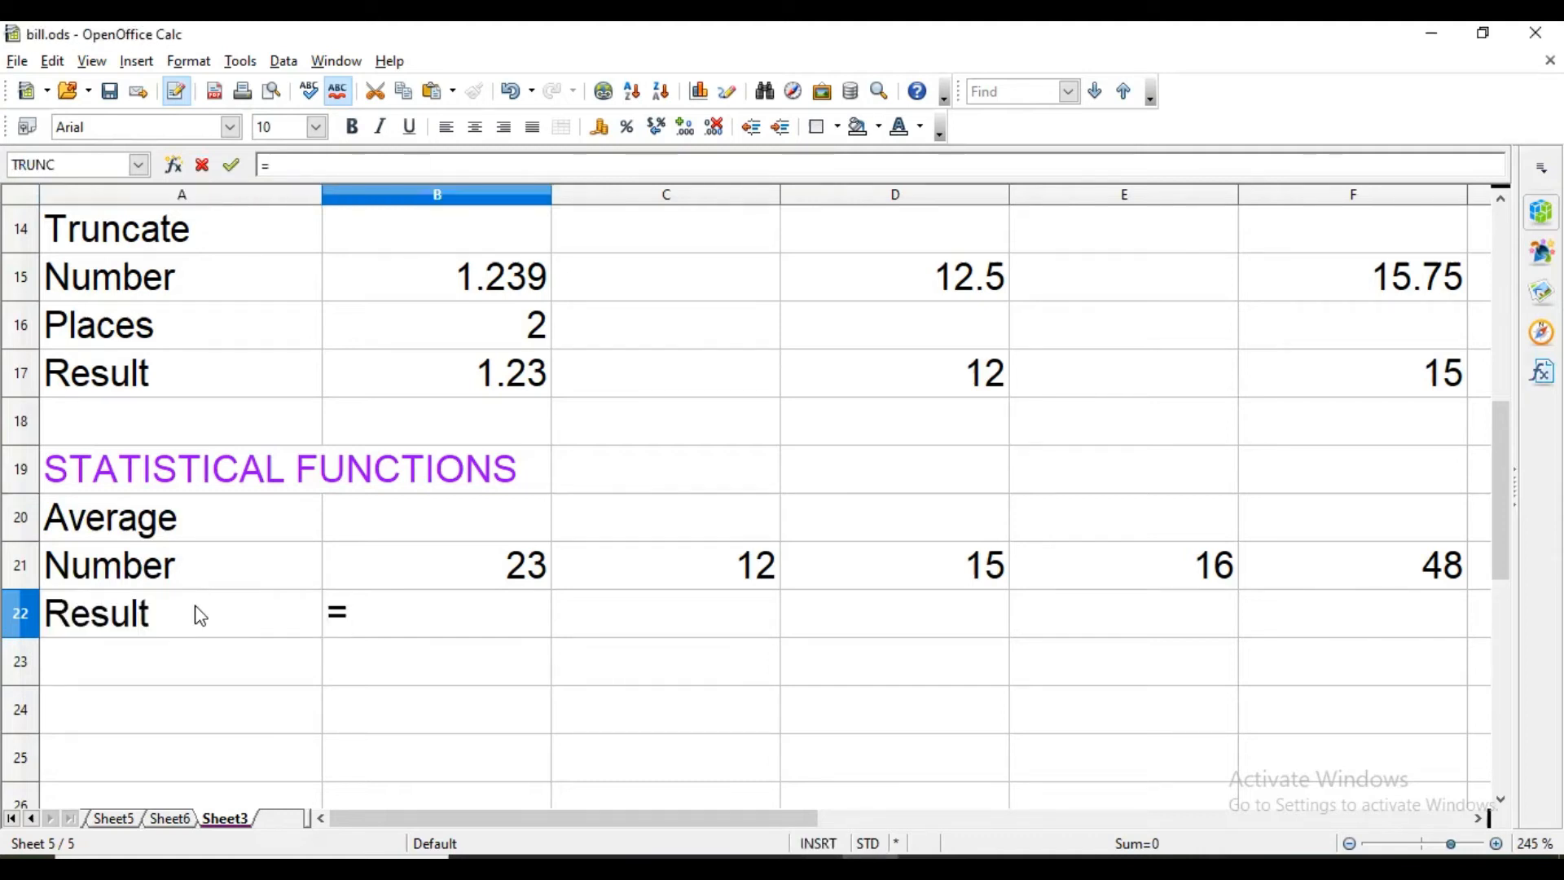
text(average()
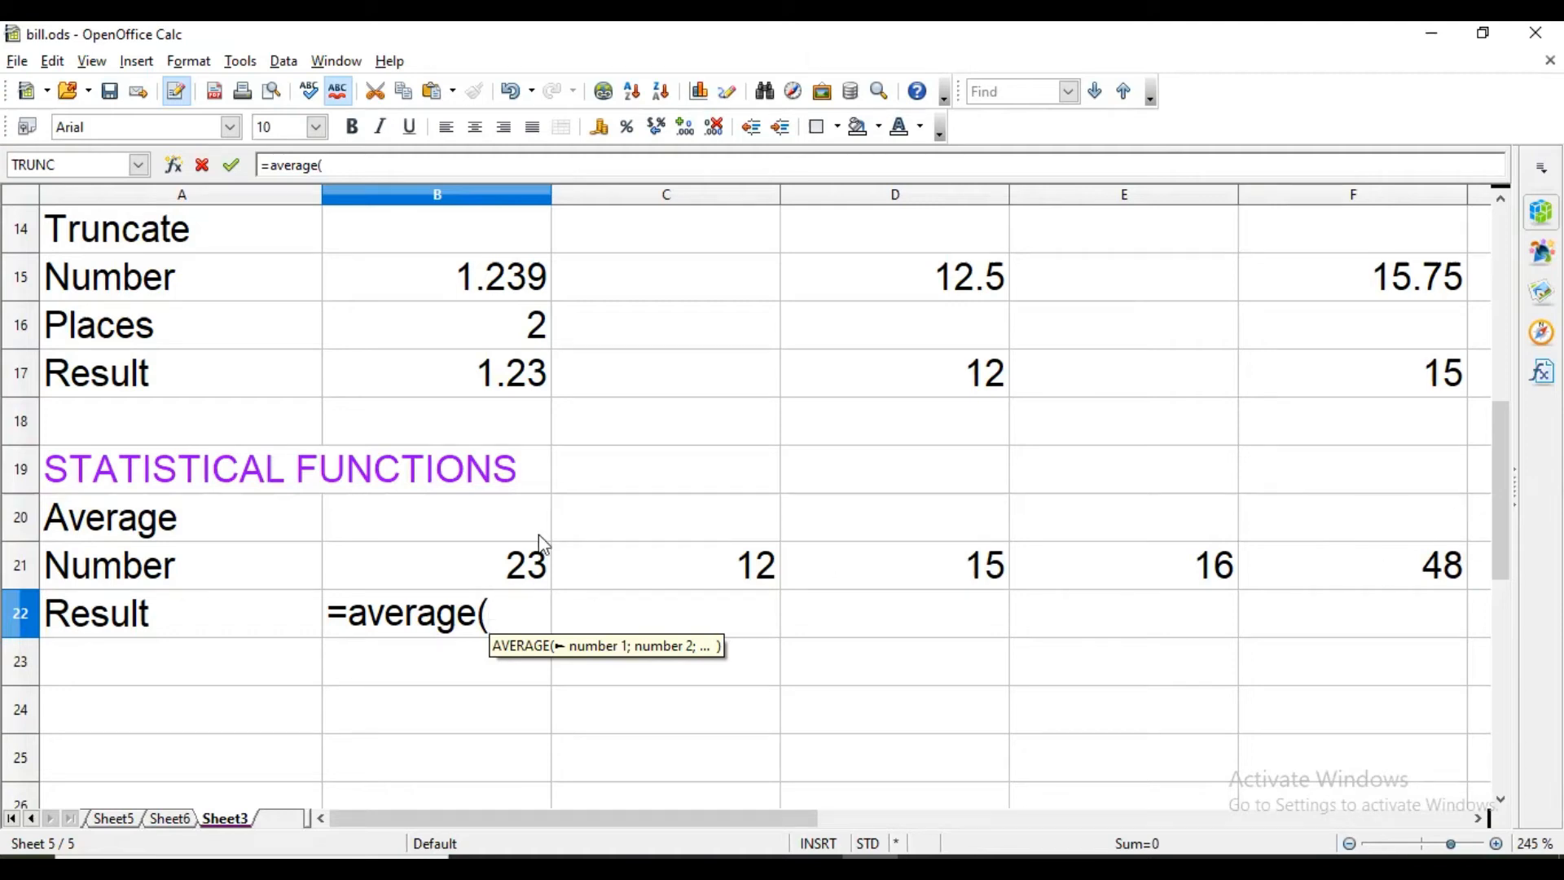
drag(479, 562, 1403, 587)
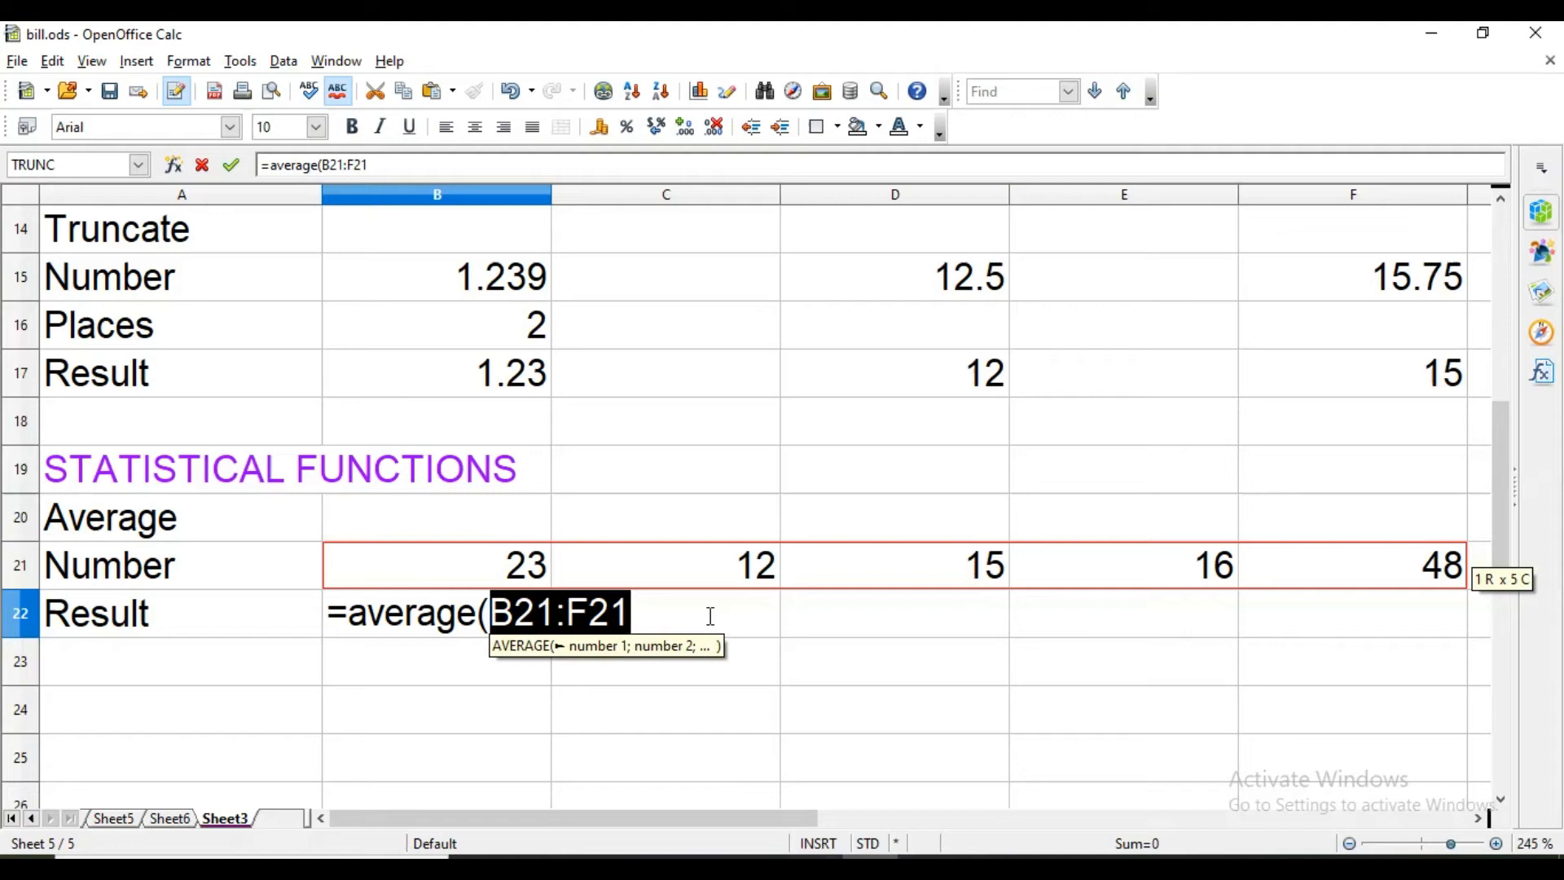
text())
key(Return)
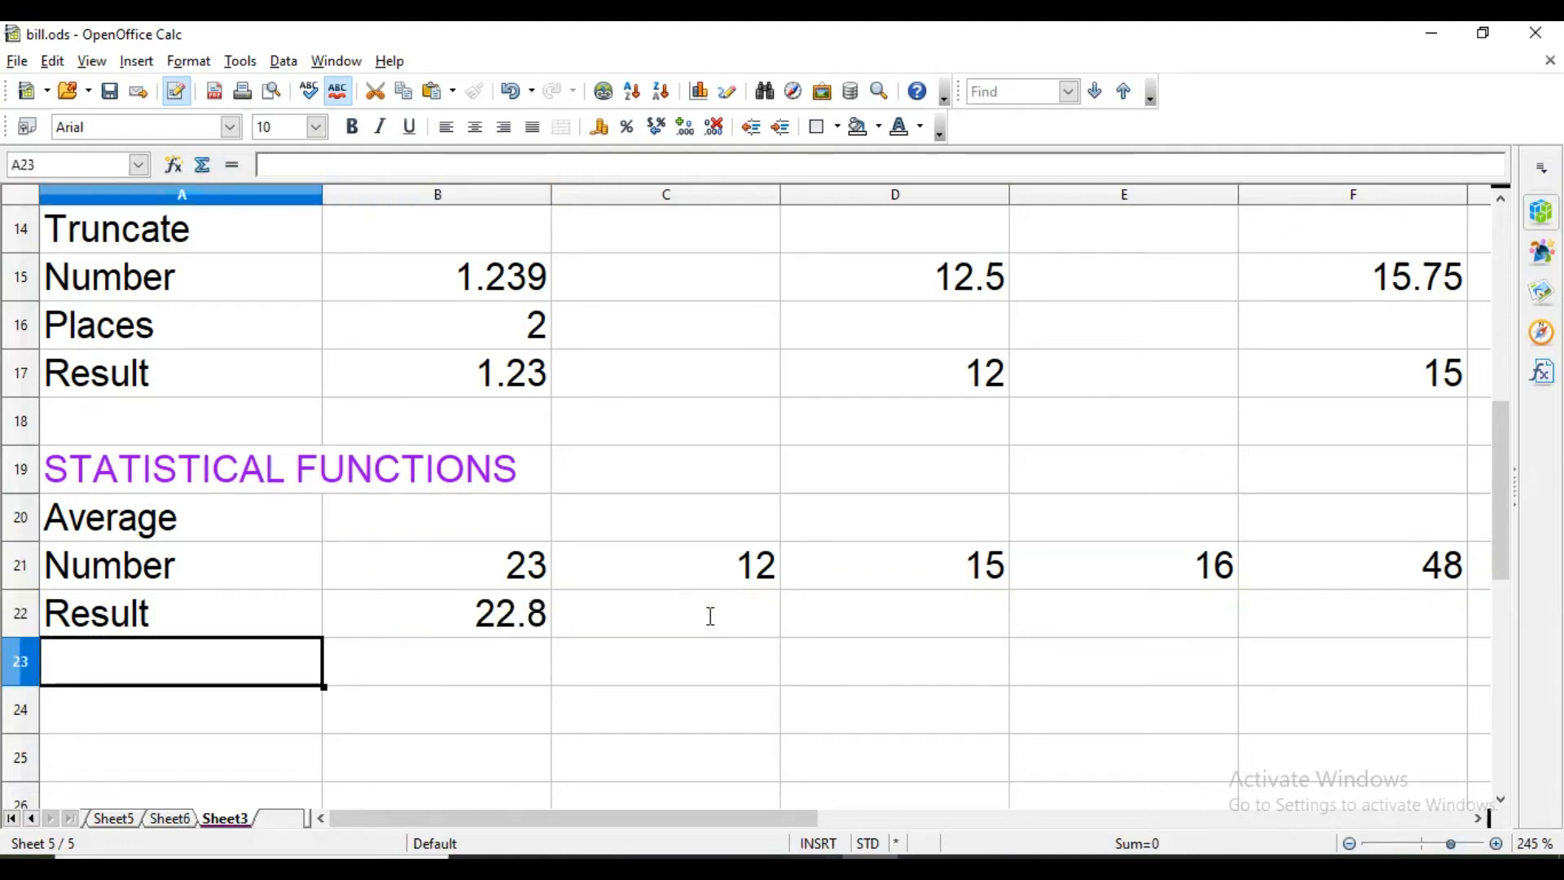
click(545, 617)
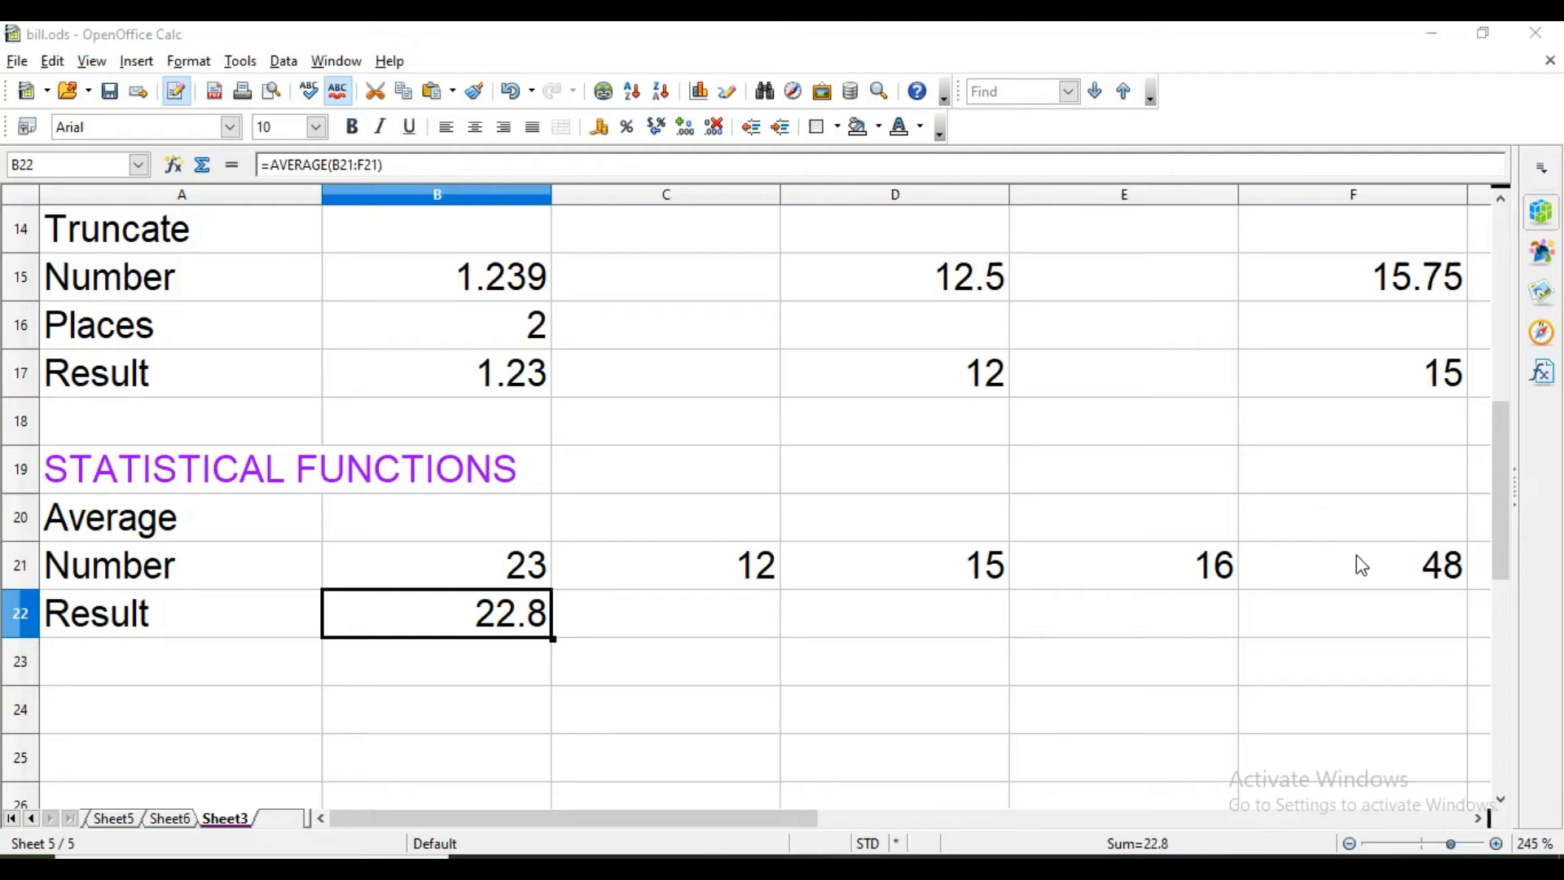
- Add the heading "Mode" in cell A24 and the label "Numbers" in cell A25
click(122, 731)
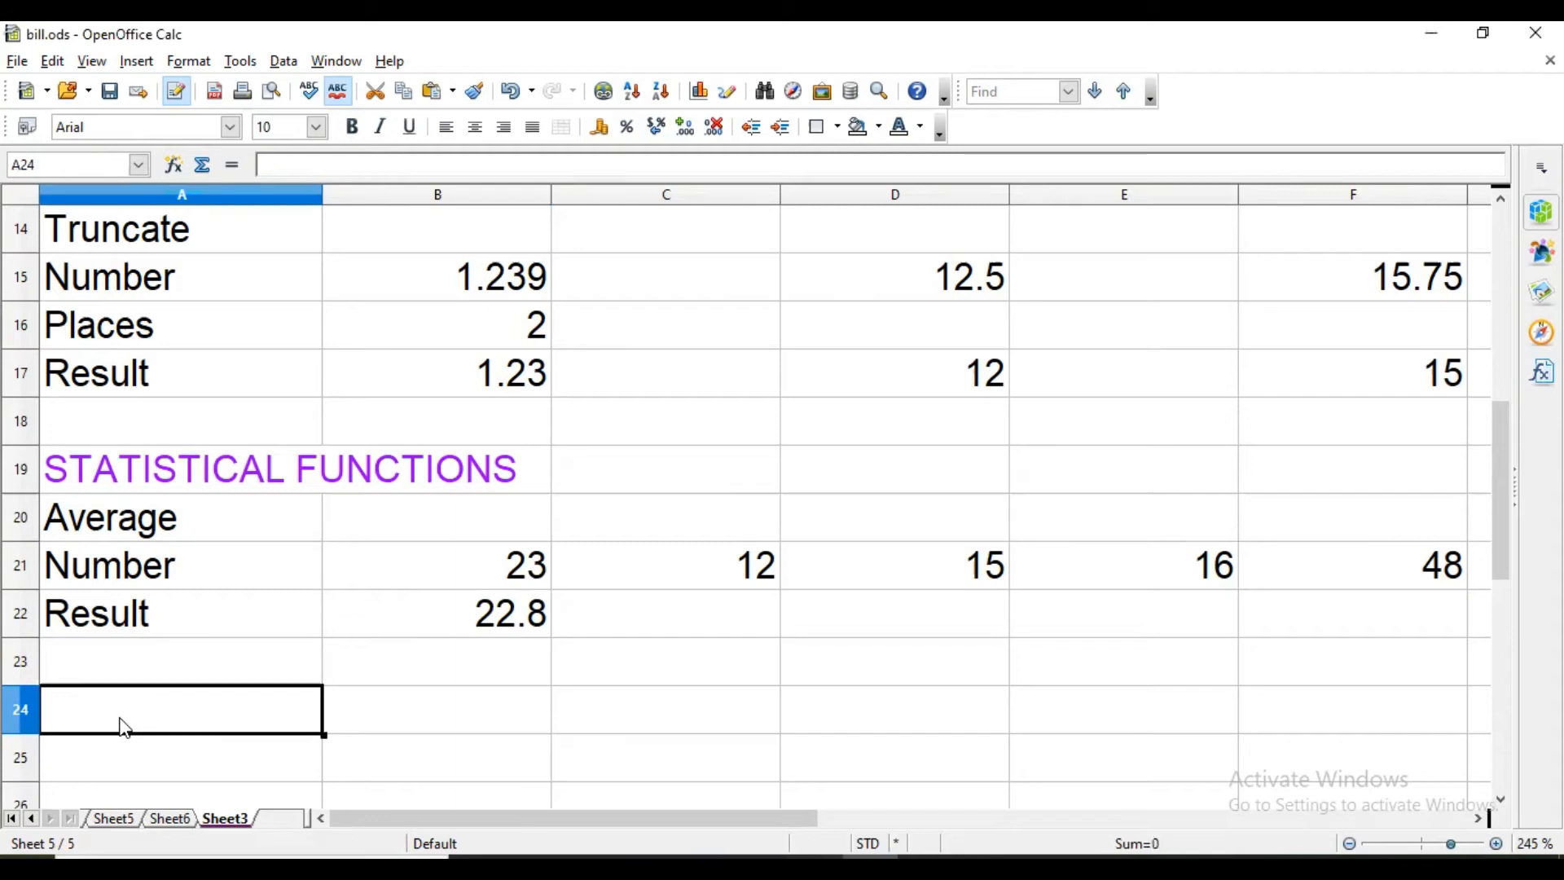
click(416, 632)
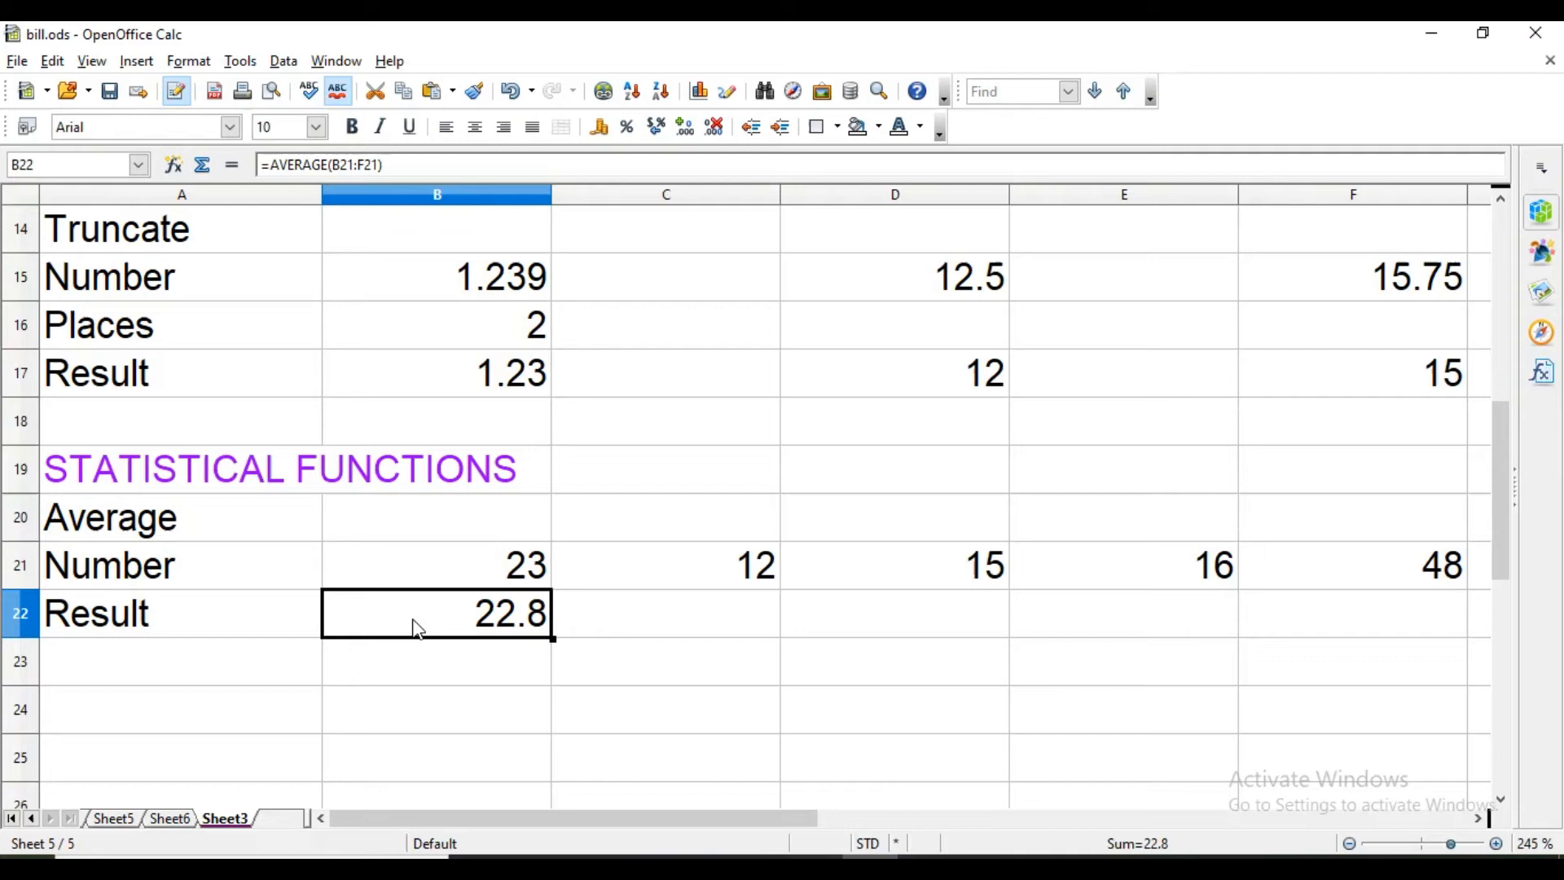
key(Down)
key(Down)
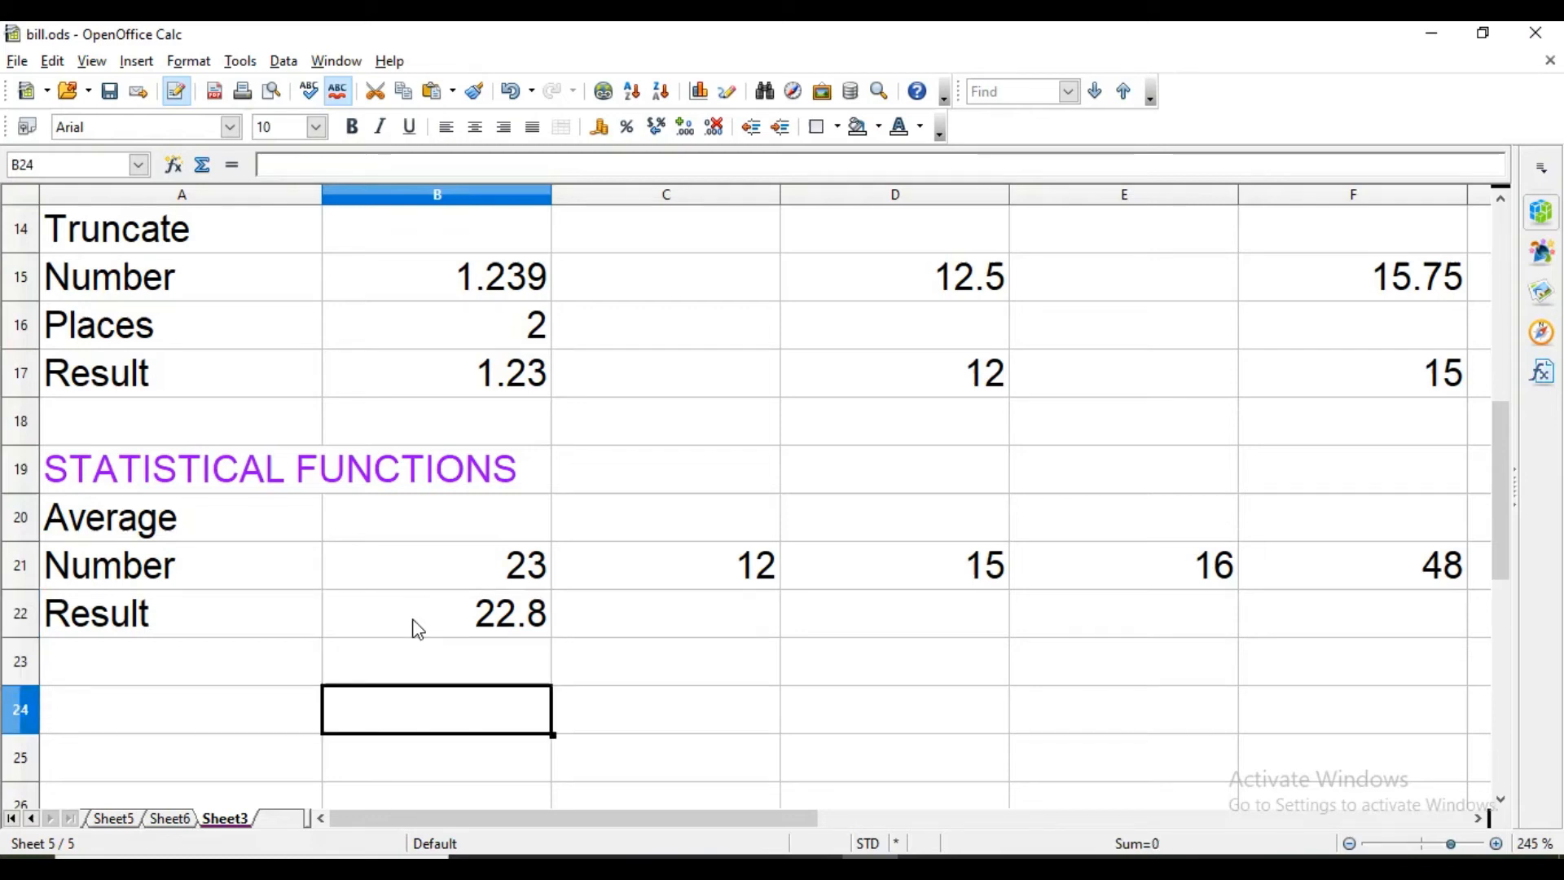
key(Left)
text(Mode)
key(Return)
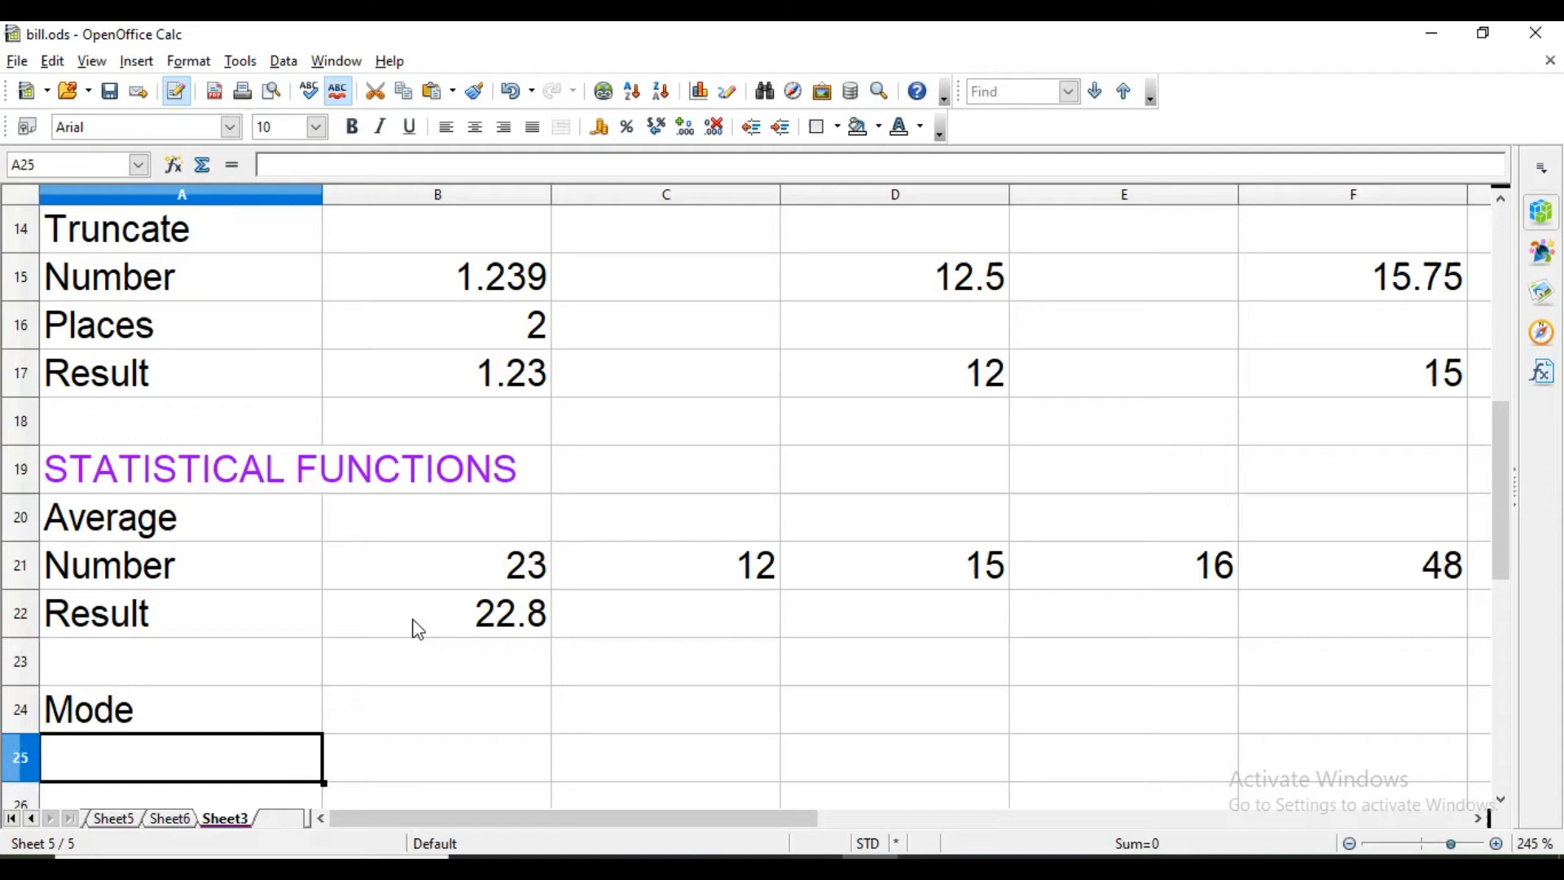
text(Numbers)
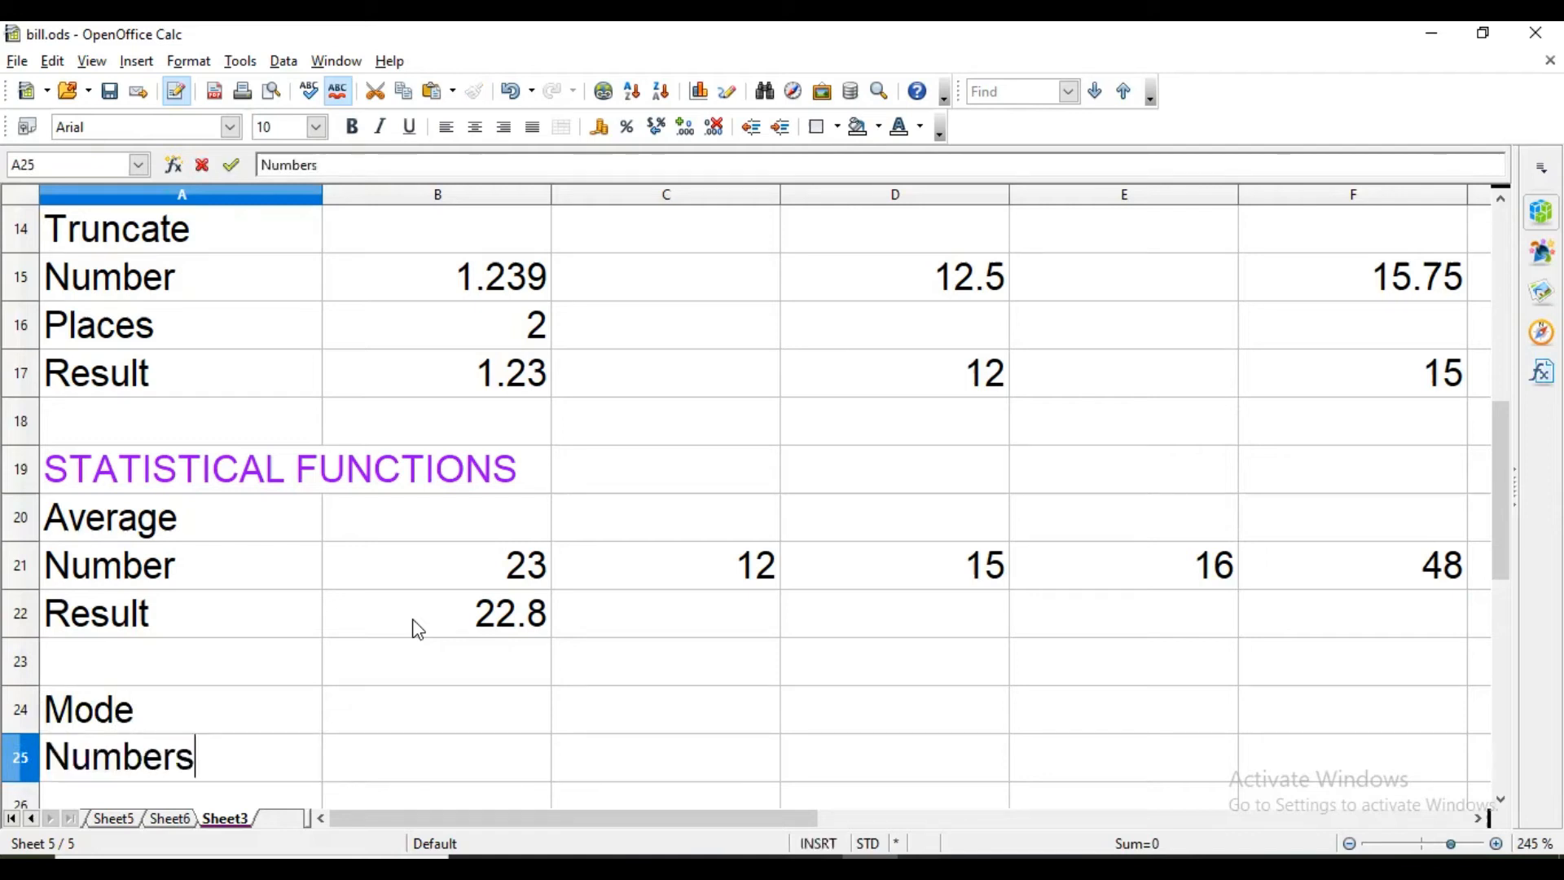
- Enter the numbers 10, 7, 6, 8, 6 and 5 across cells B25 to G25
key(Tab)
text(10)
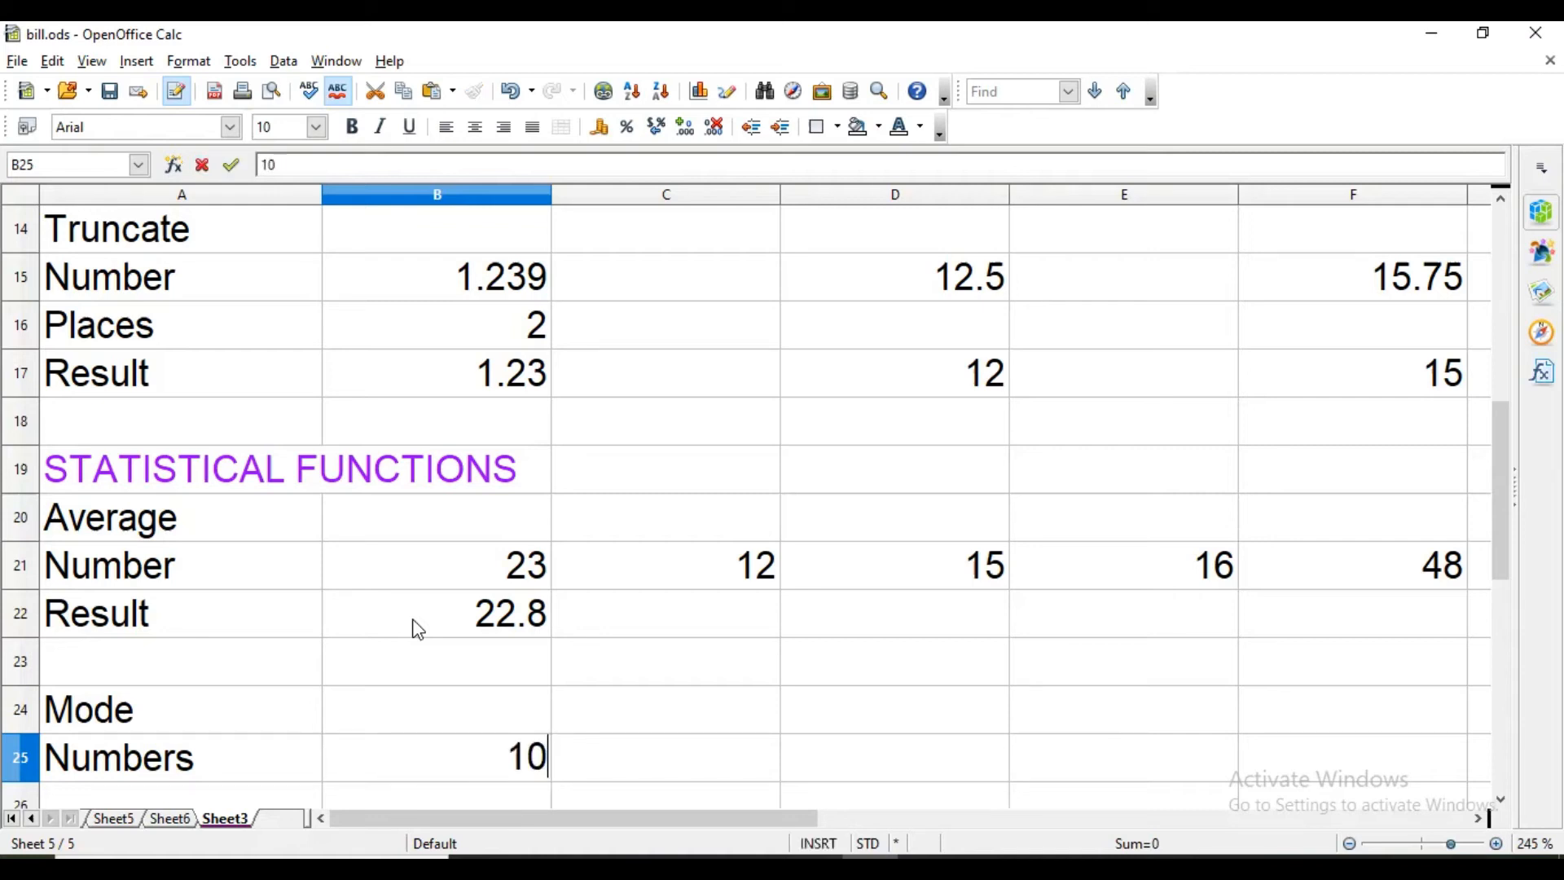
key(Tab)
text(7)
key(Tab)
text(6)
key(Tab)
text(8)
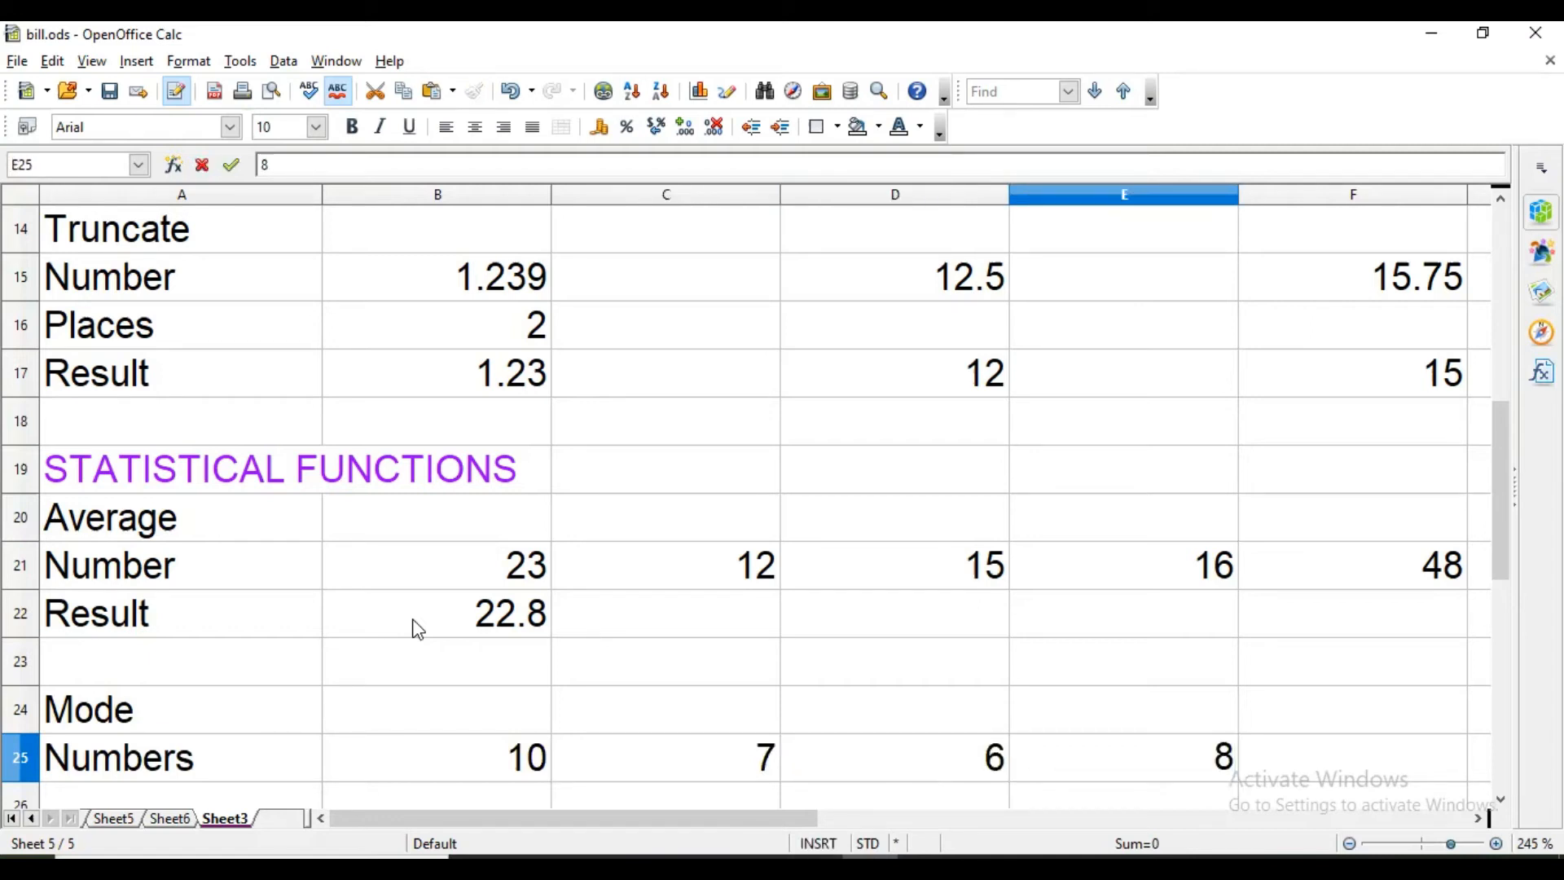
key(Tab)
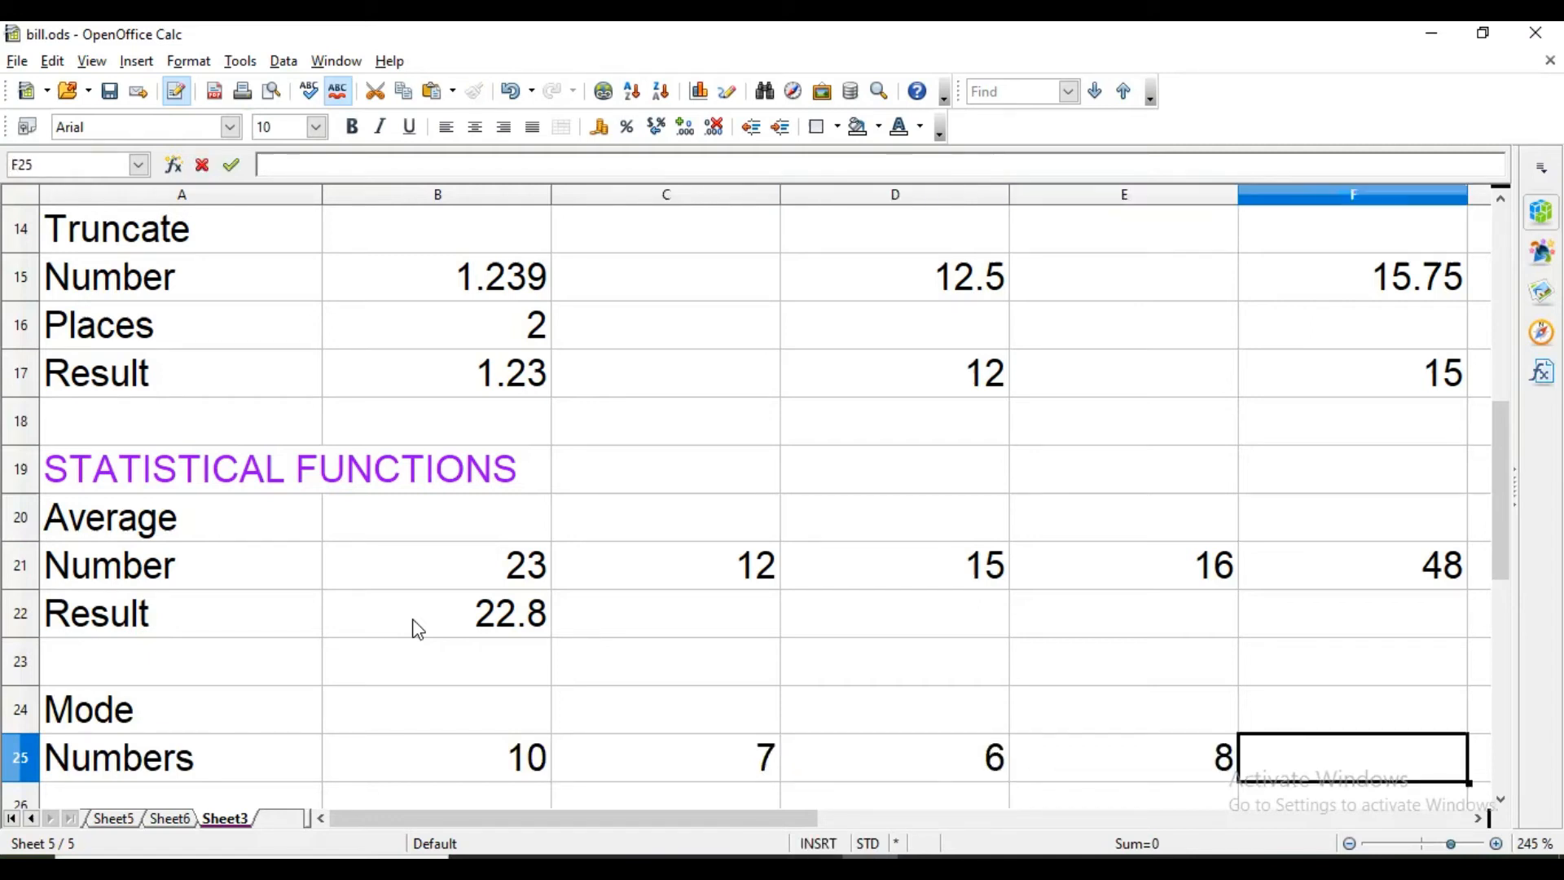
text(6)
key(Tab)
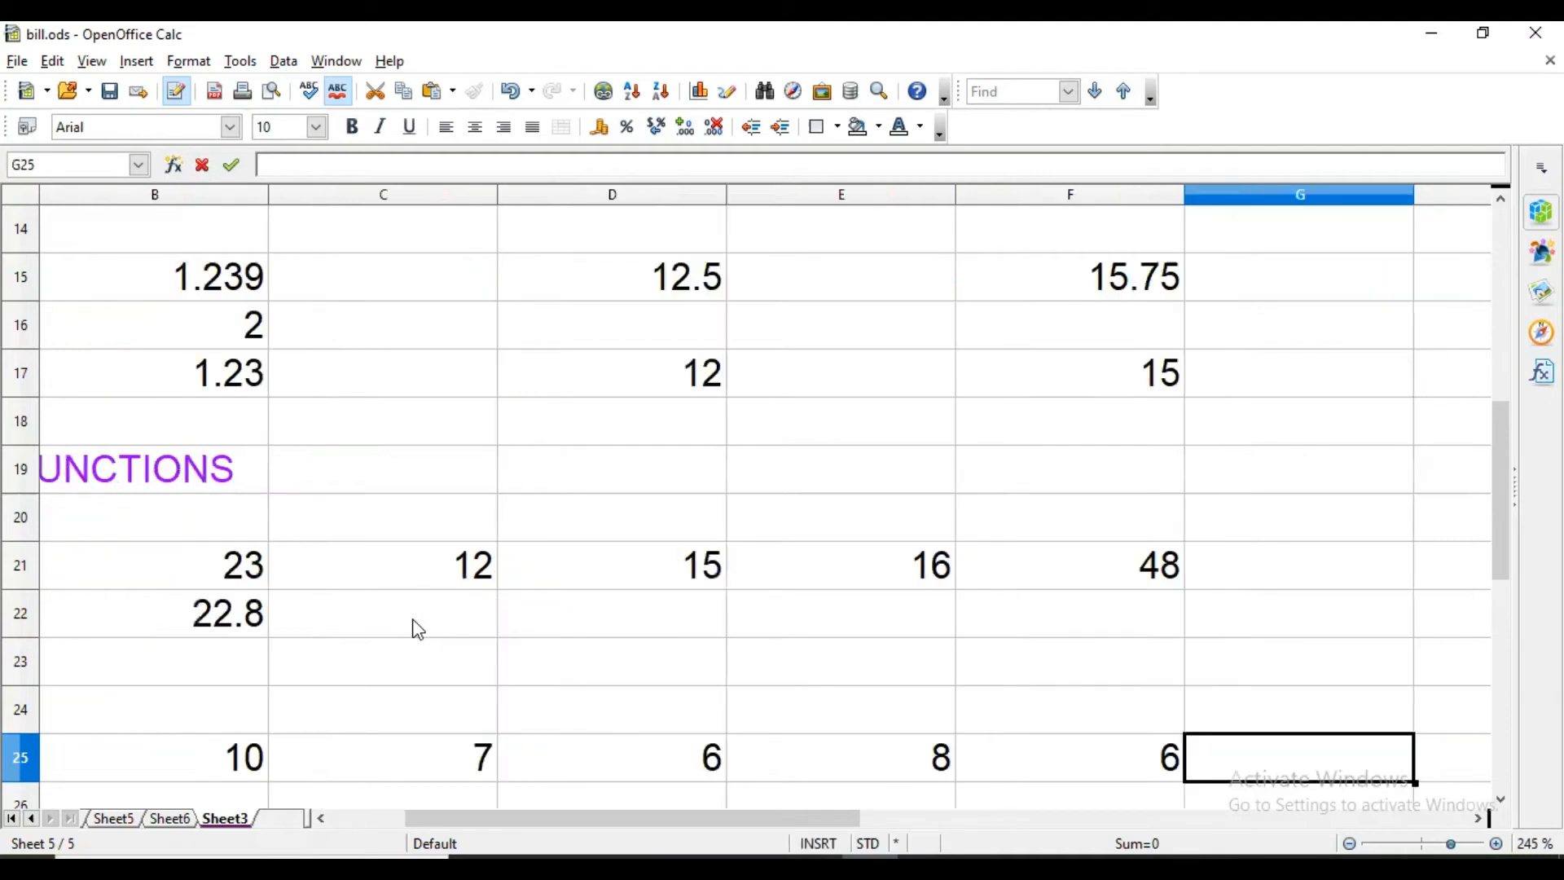
text(5)
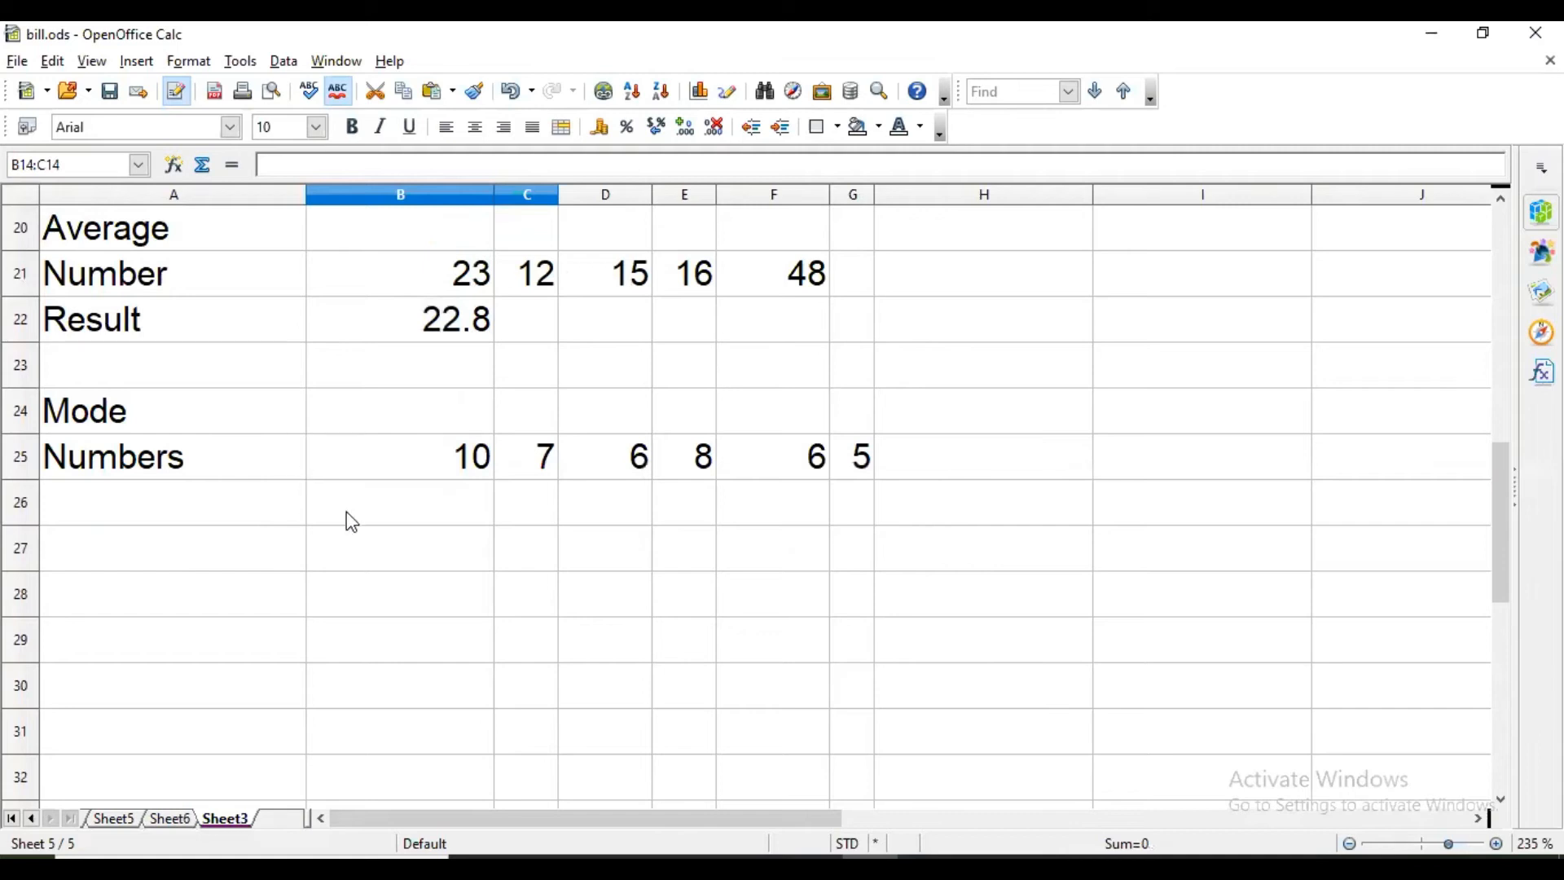
- Label cell A26 as "Result" and go to cell B26
click(352, 522)
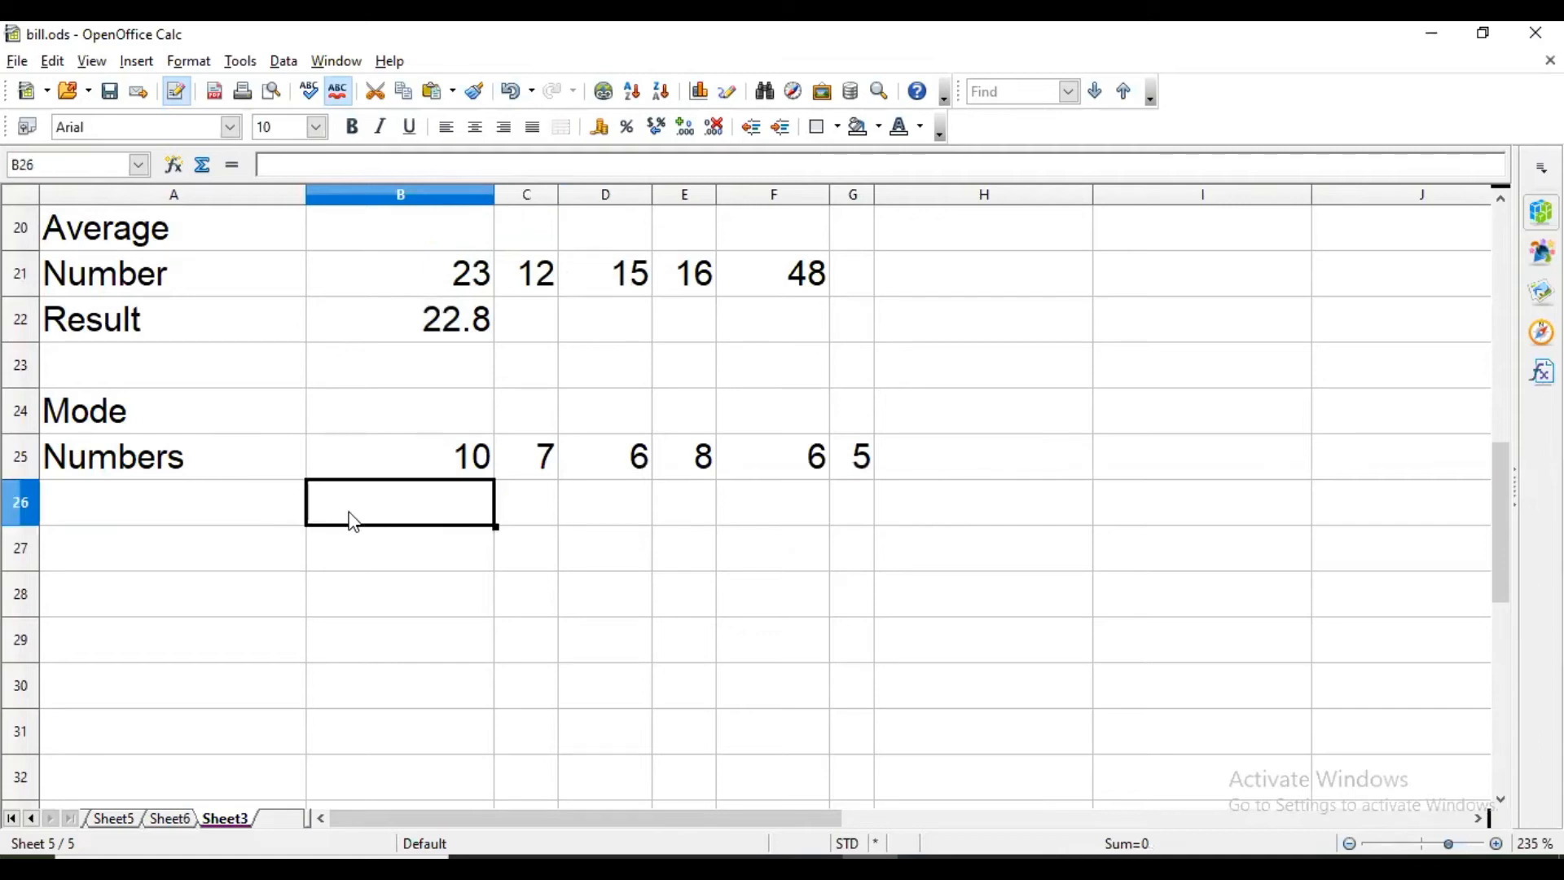
key(Left)
text(Rese)
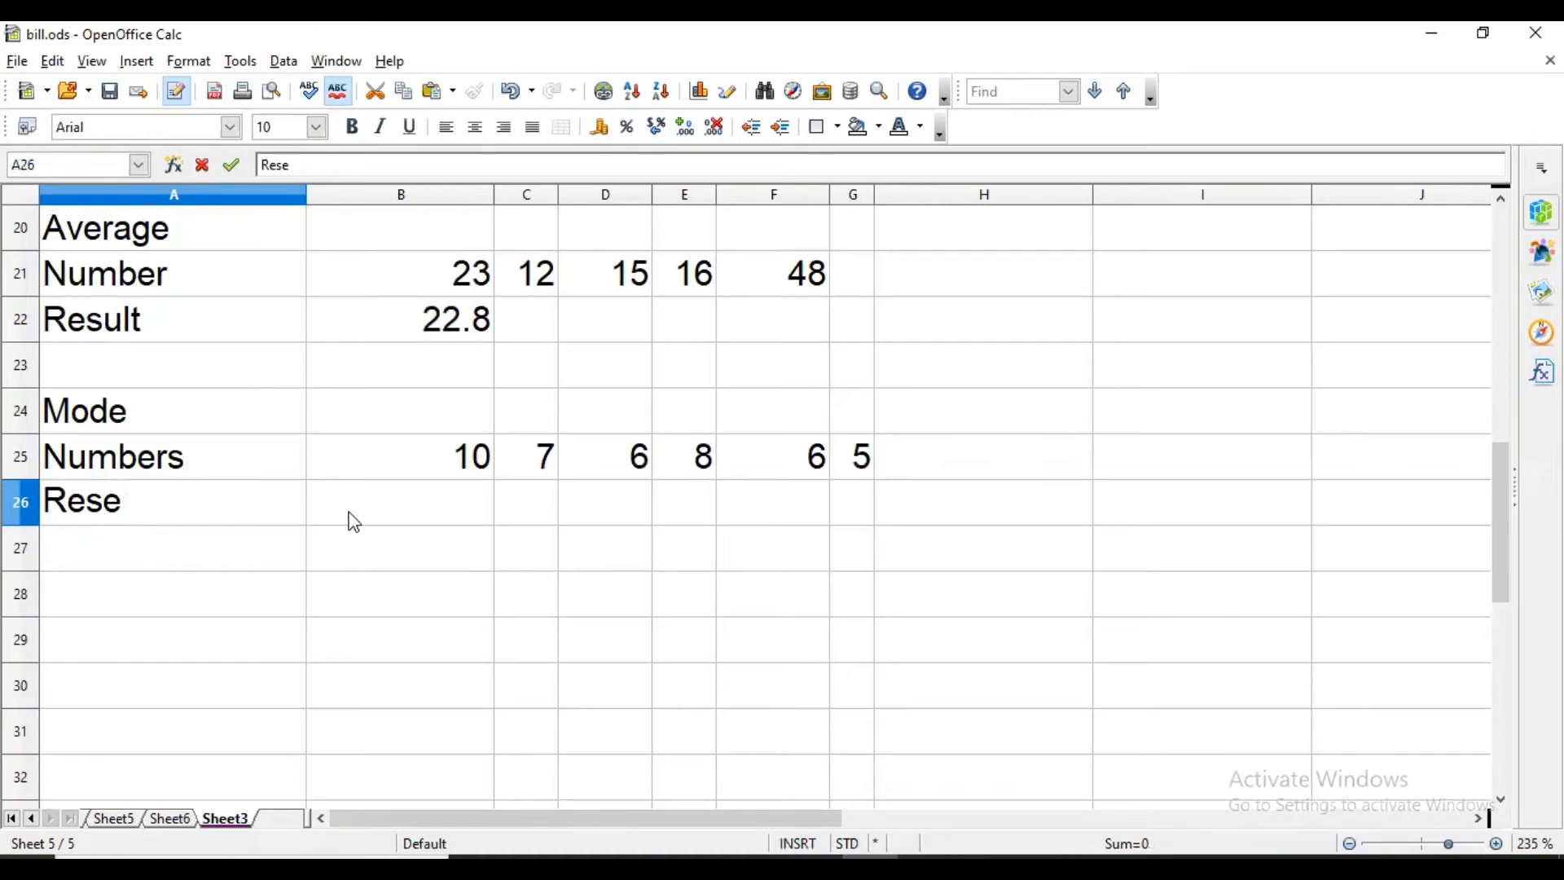
key(BackSpace)
text(ult)
key(Tab)
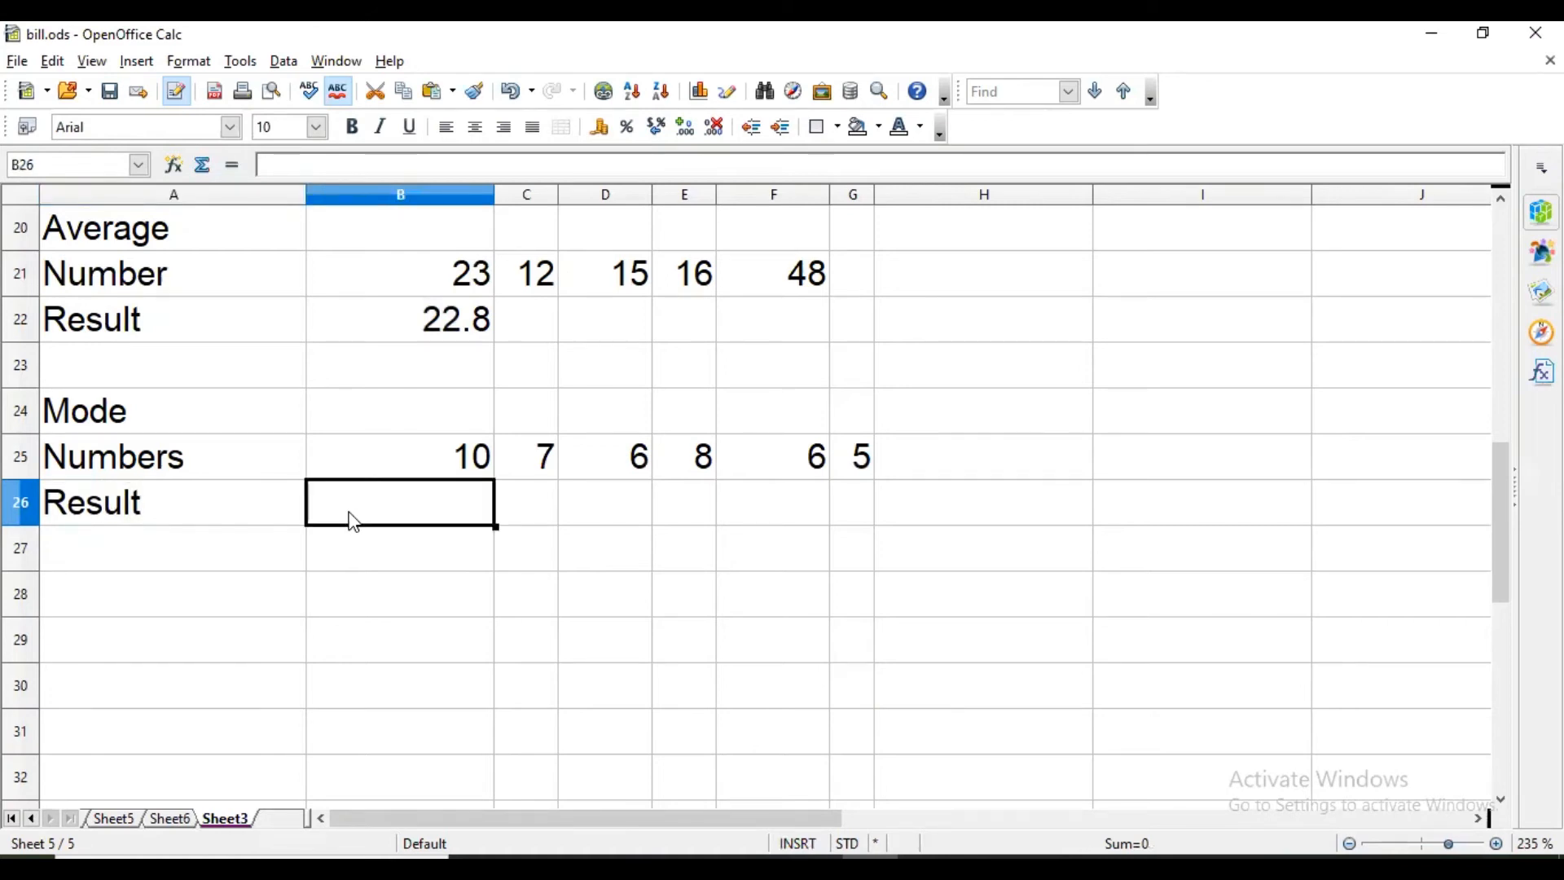
- Find the most frequent number in row 25 with the formula =MODE(B25:G25) in cell B26
text(=mode()
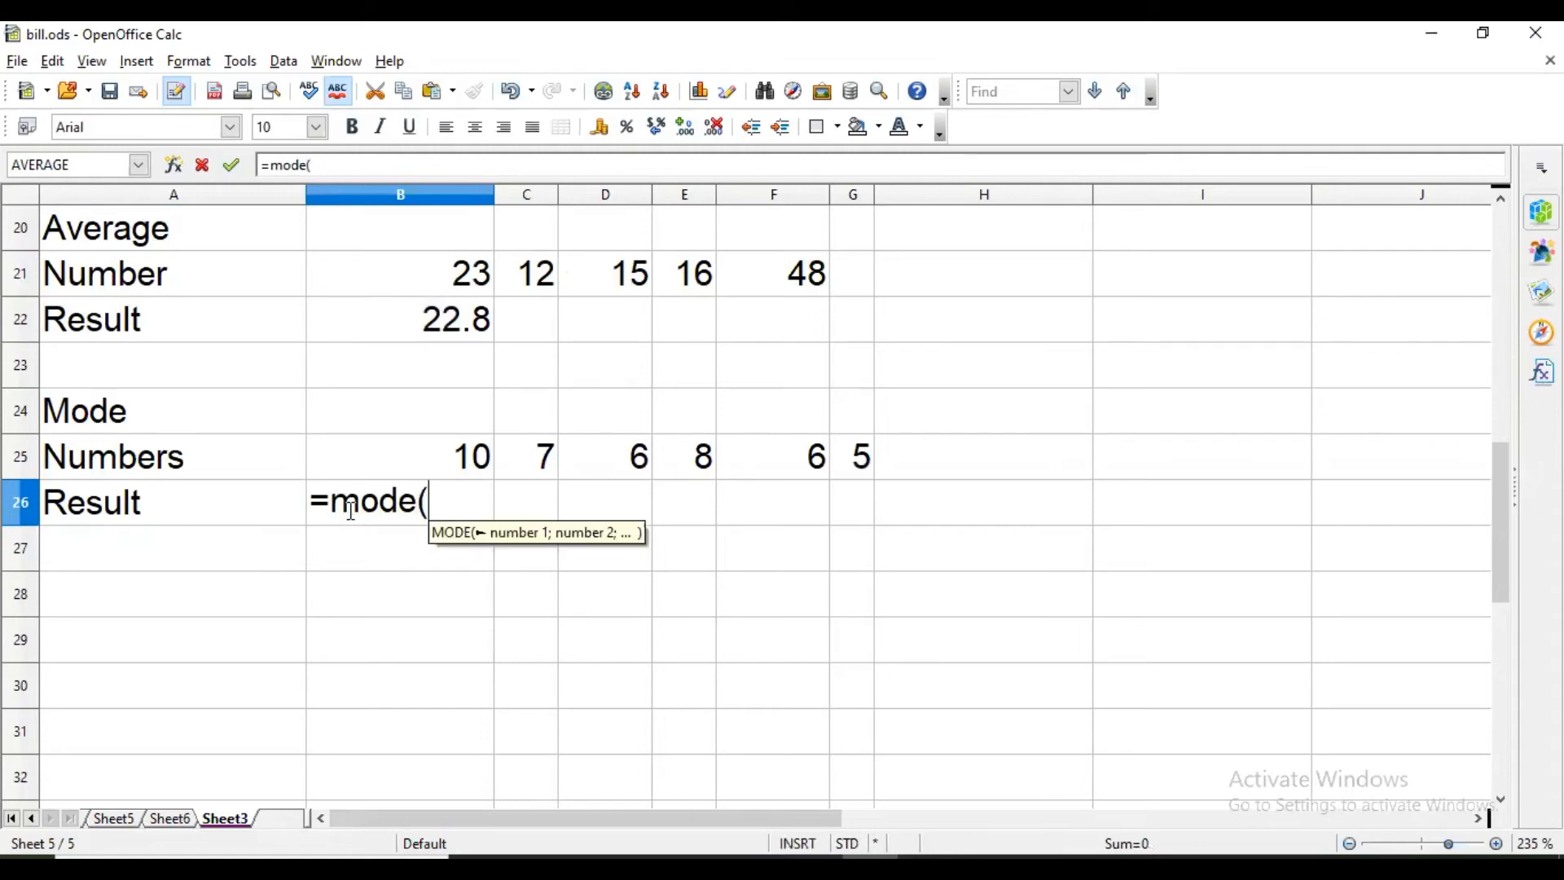
drag(399, 458, 833, 476)
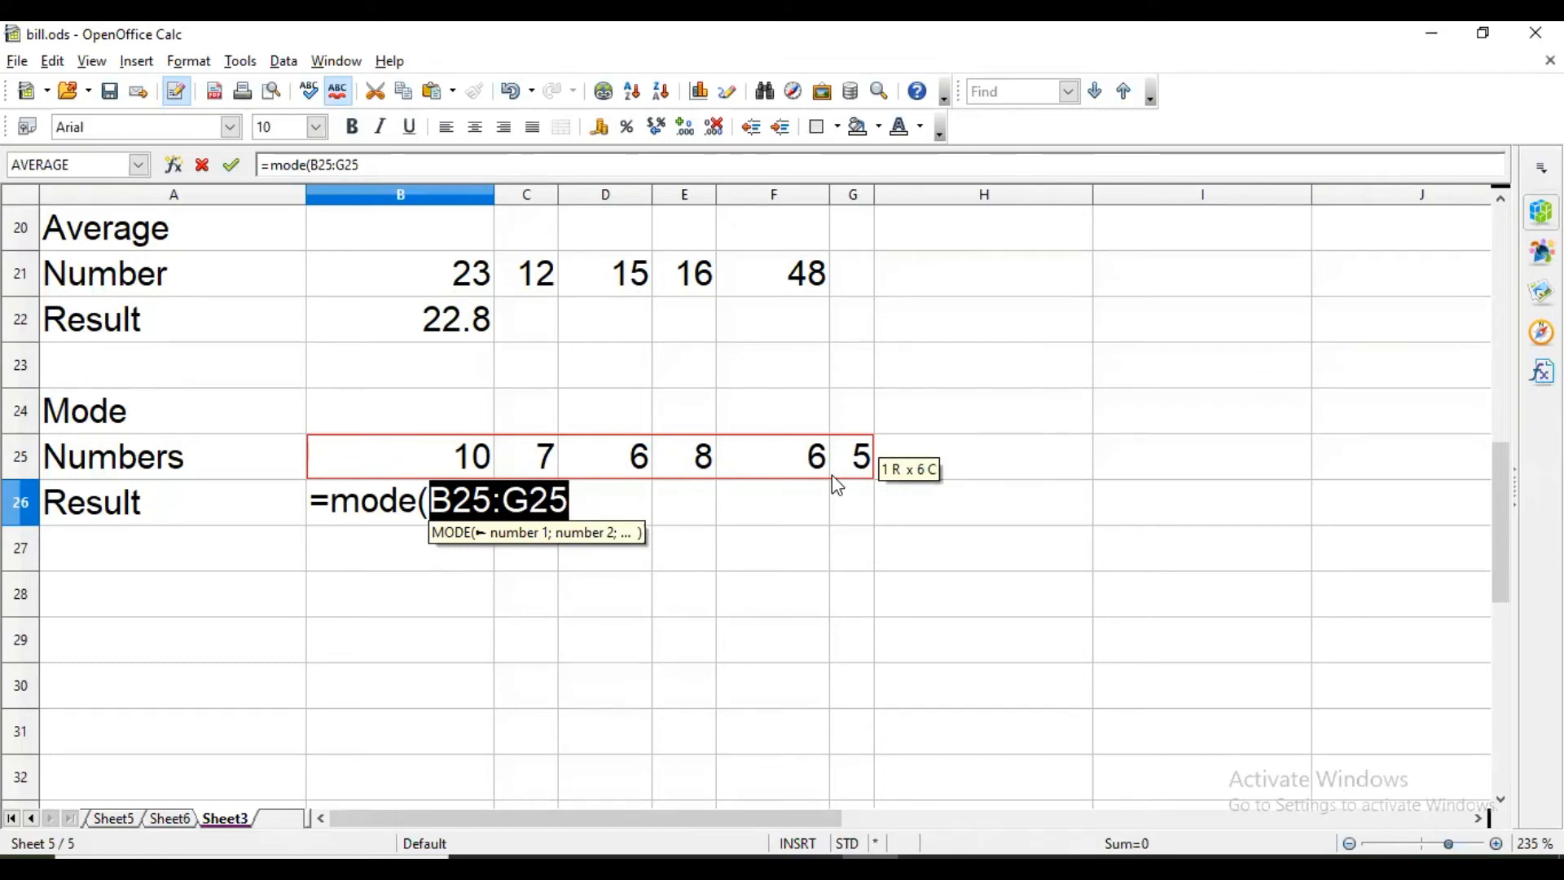
text())
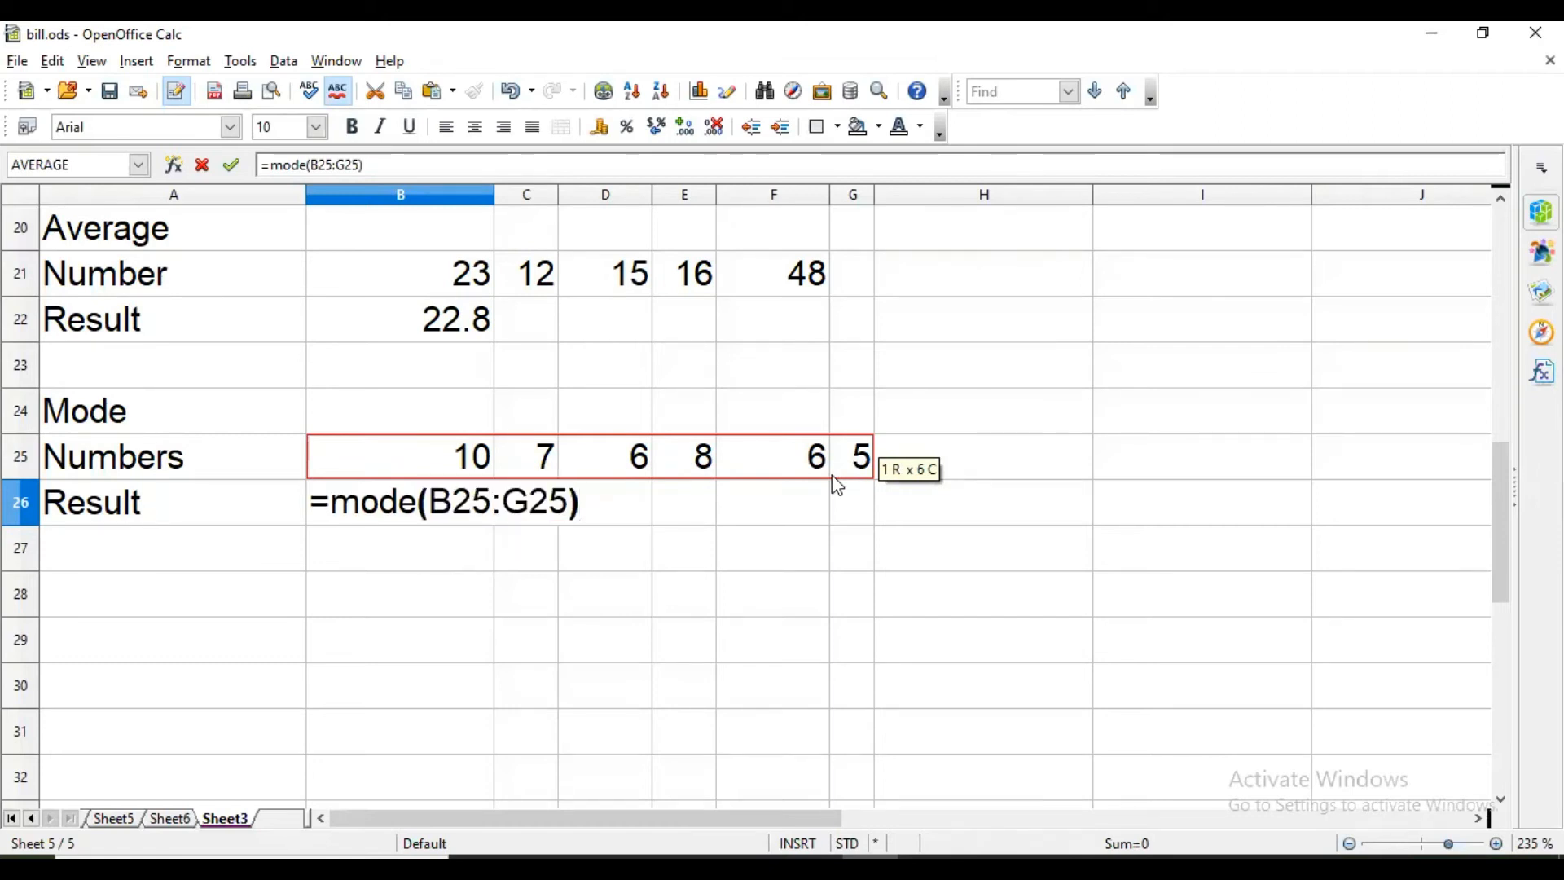
key(Return)
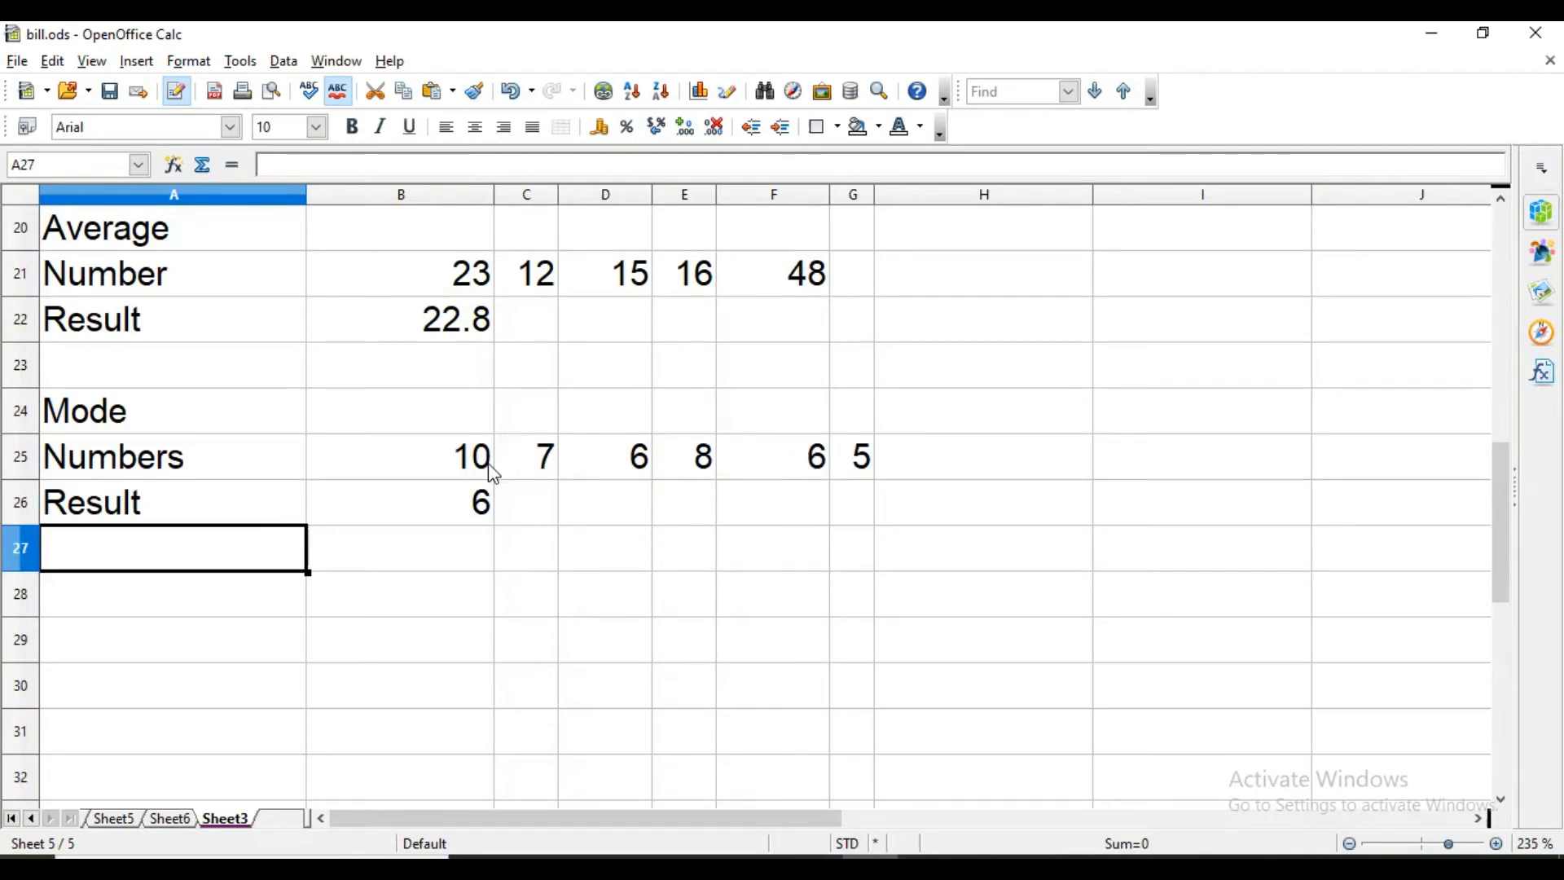
click(447, 497)
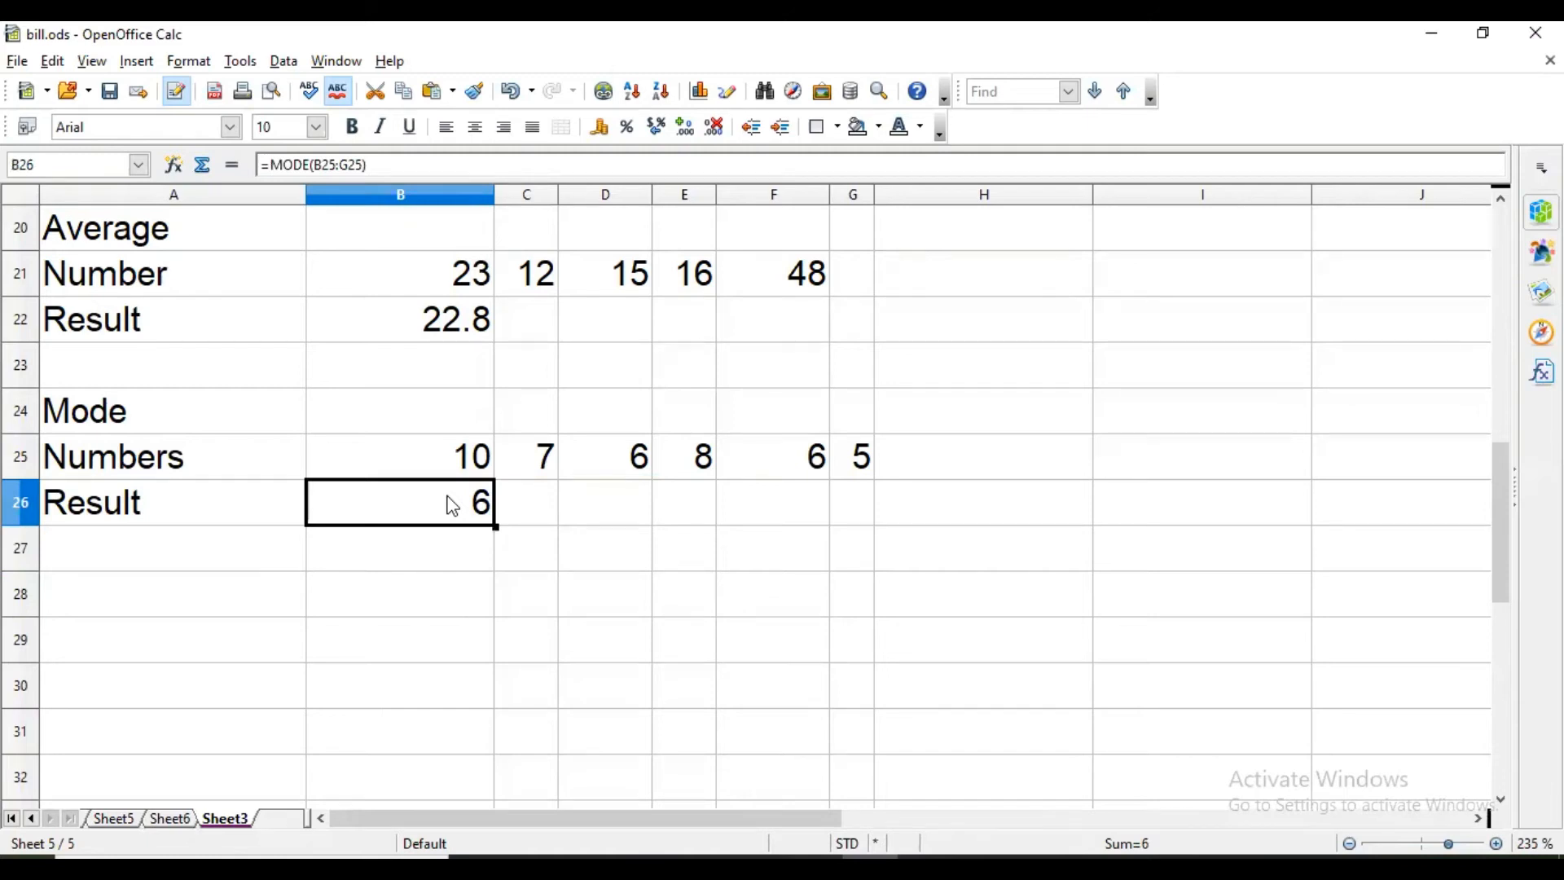
- Add the heading "Geomean" in cell A28 and the label "Number" in cell A29
click(237, 606)
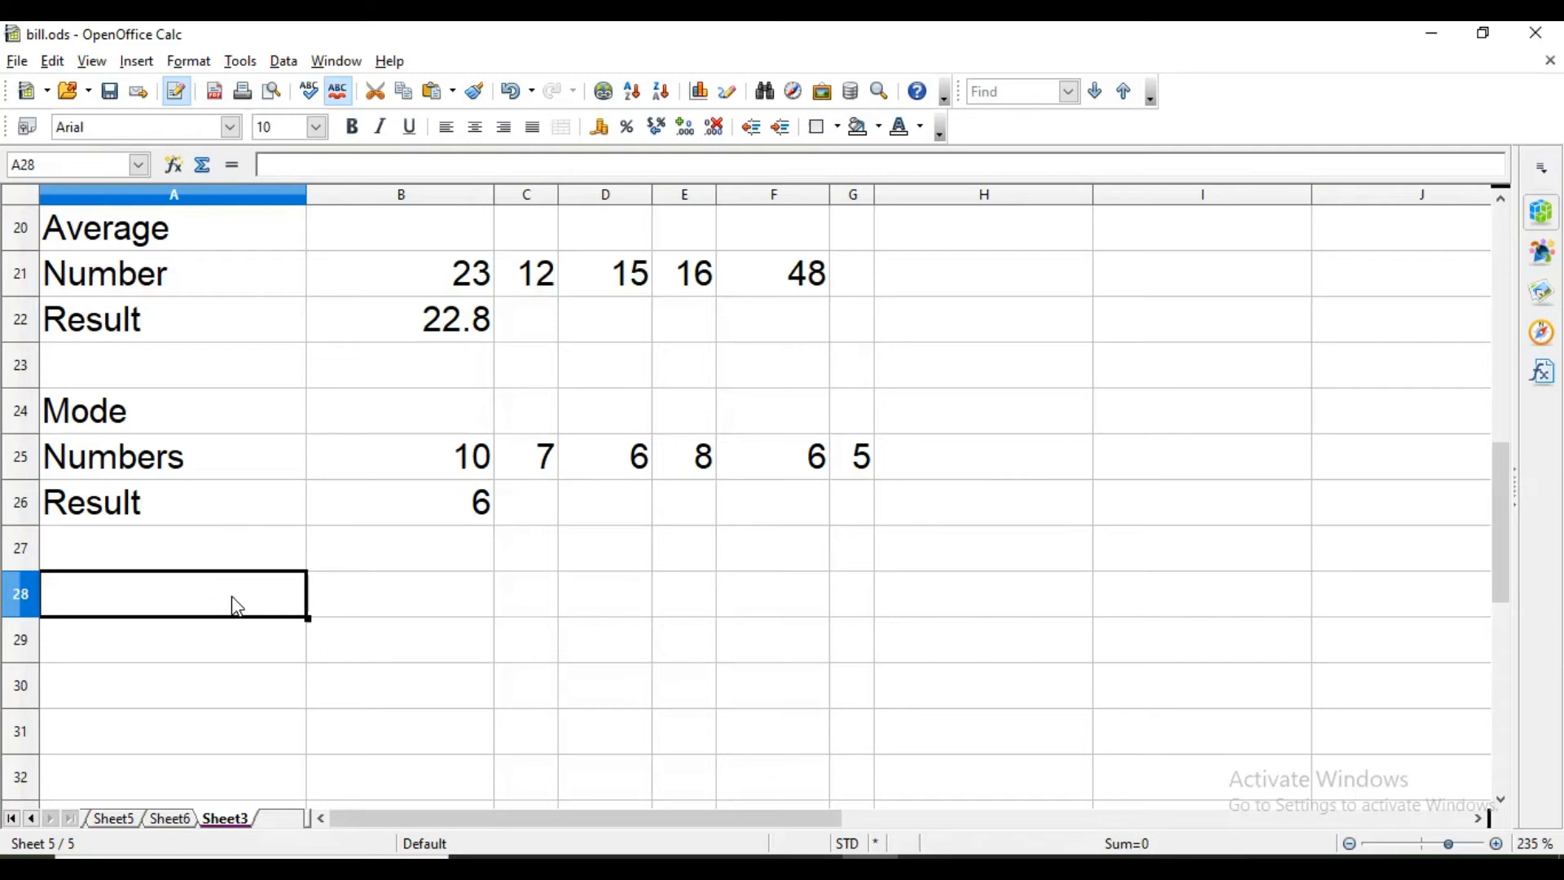
text(Geomean)
key(Return)
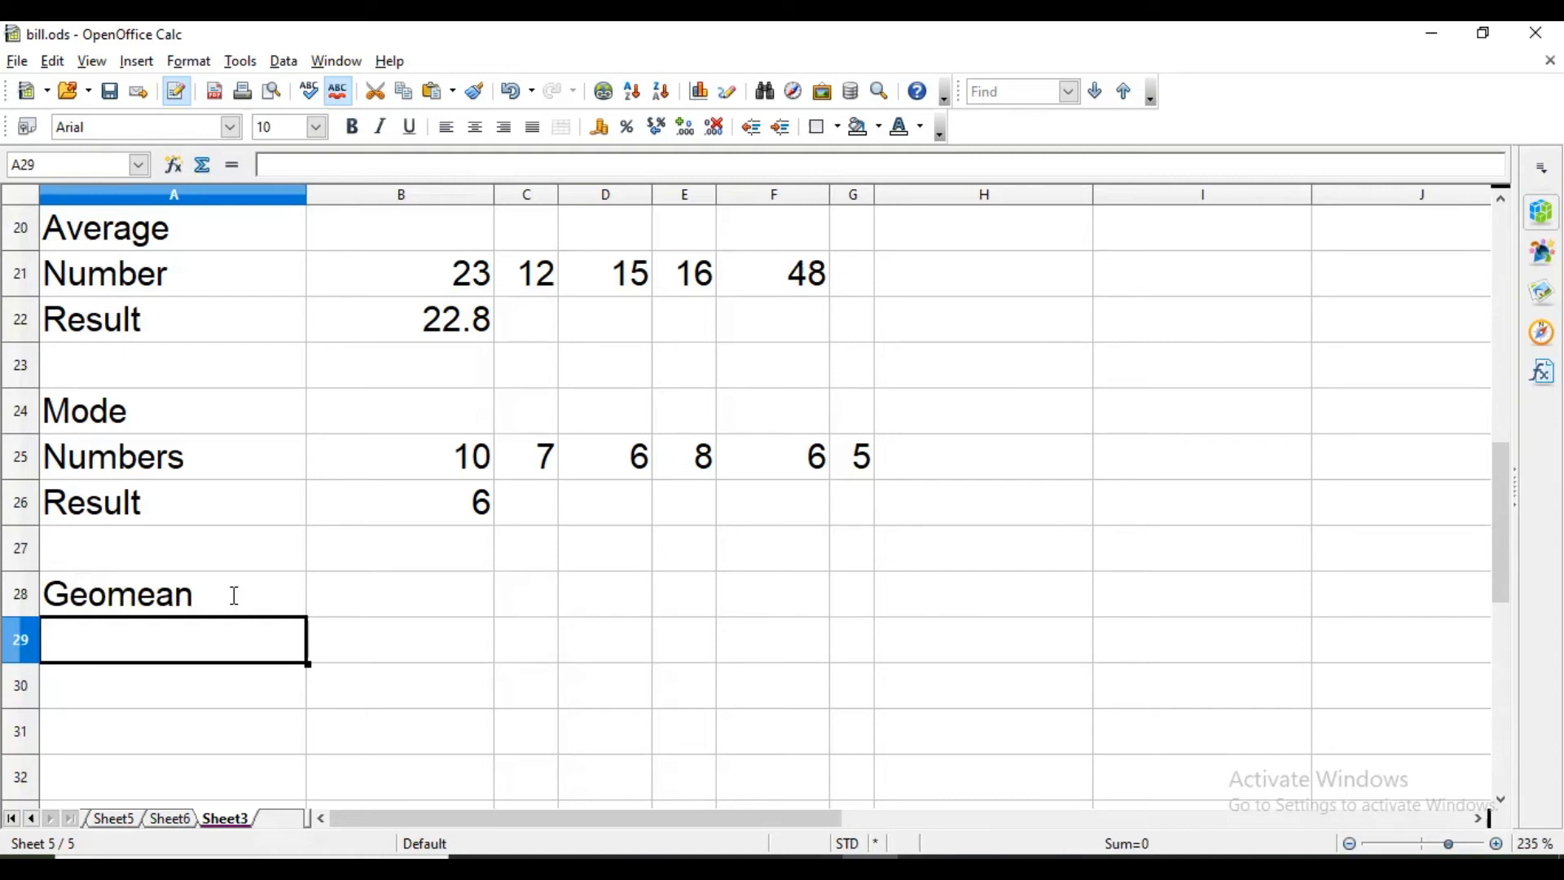
key(Up)
key(Up)
key(Up)
key(Up)
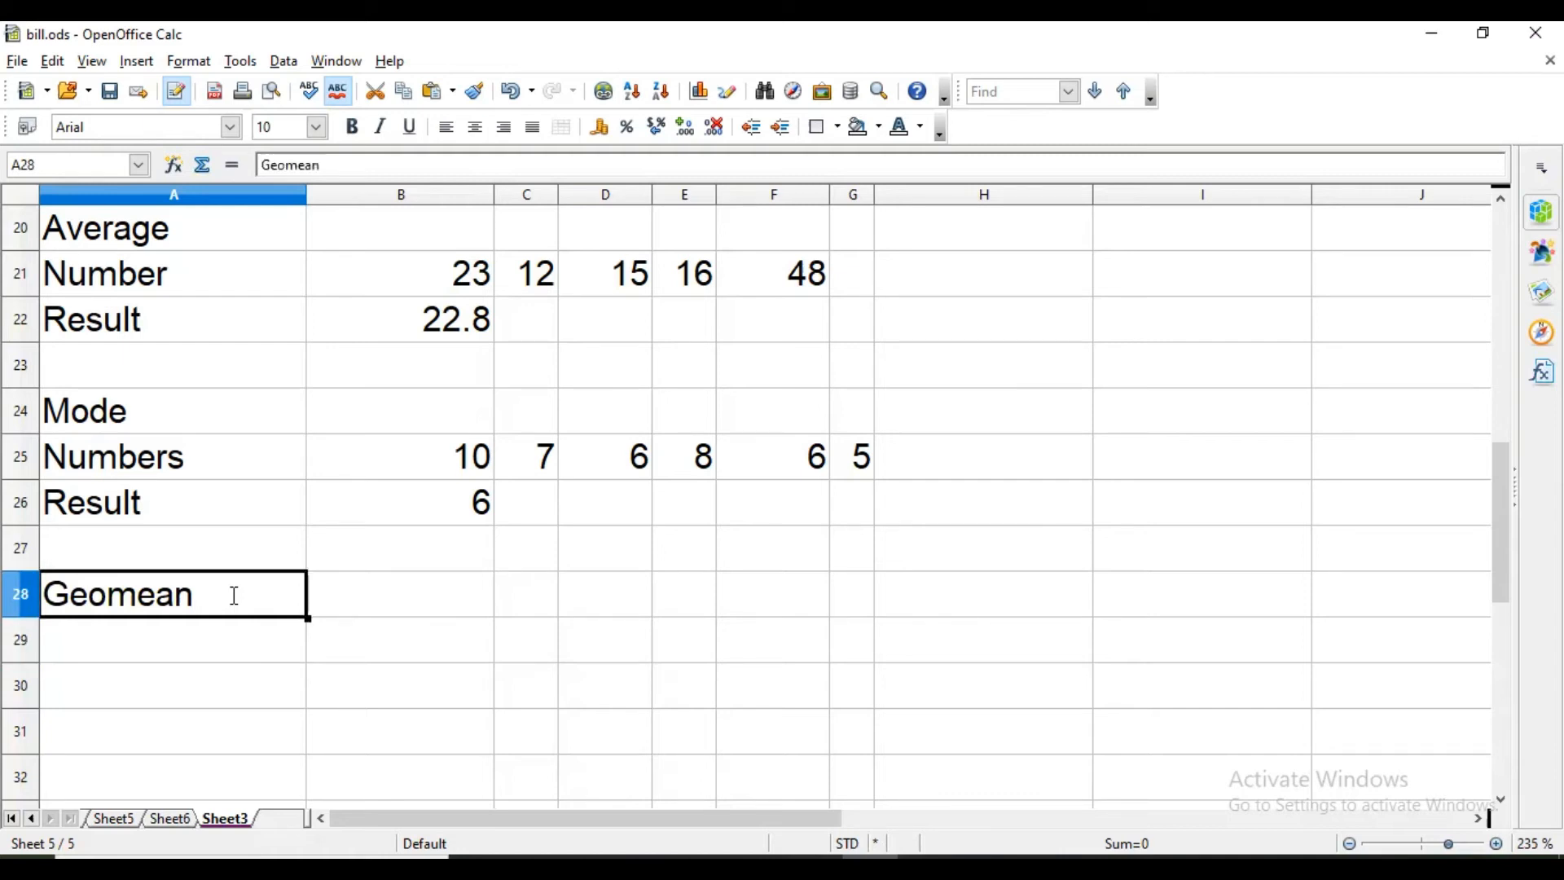
key(Down)
key(Down)
key(Down)
key(Down)
text(Number)
key(Return)
key(Up)
key(Up)
key(Up)
key(Up)
key(Up)
key(Right)
key(shift+Right)
key(shift+Right)
key(shift+Right)
key(shift+Right)
key(shift+Right)
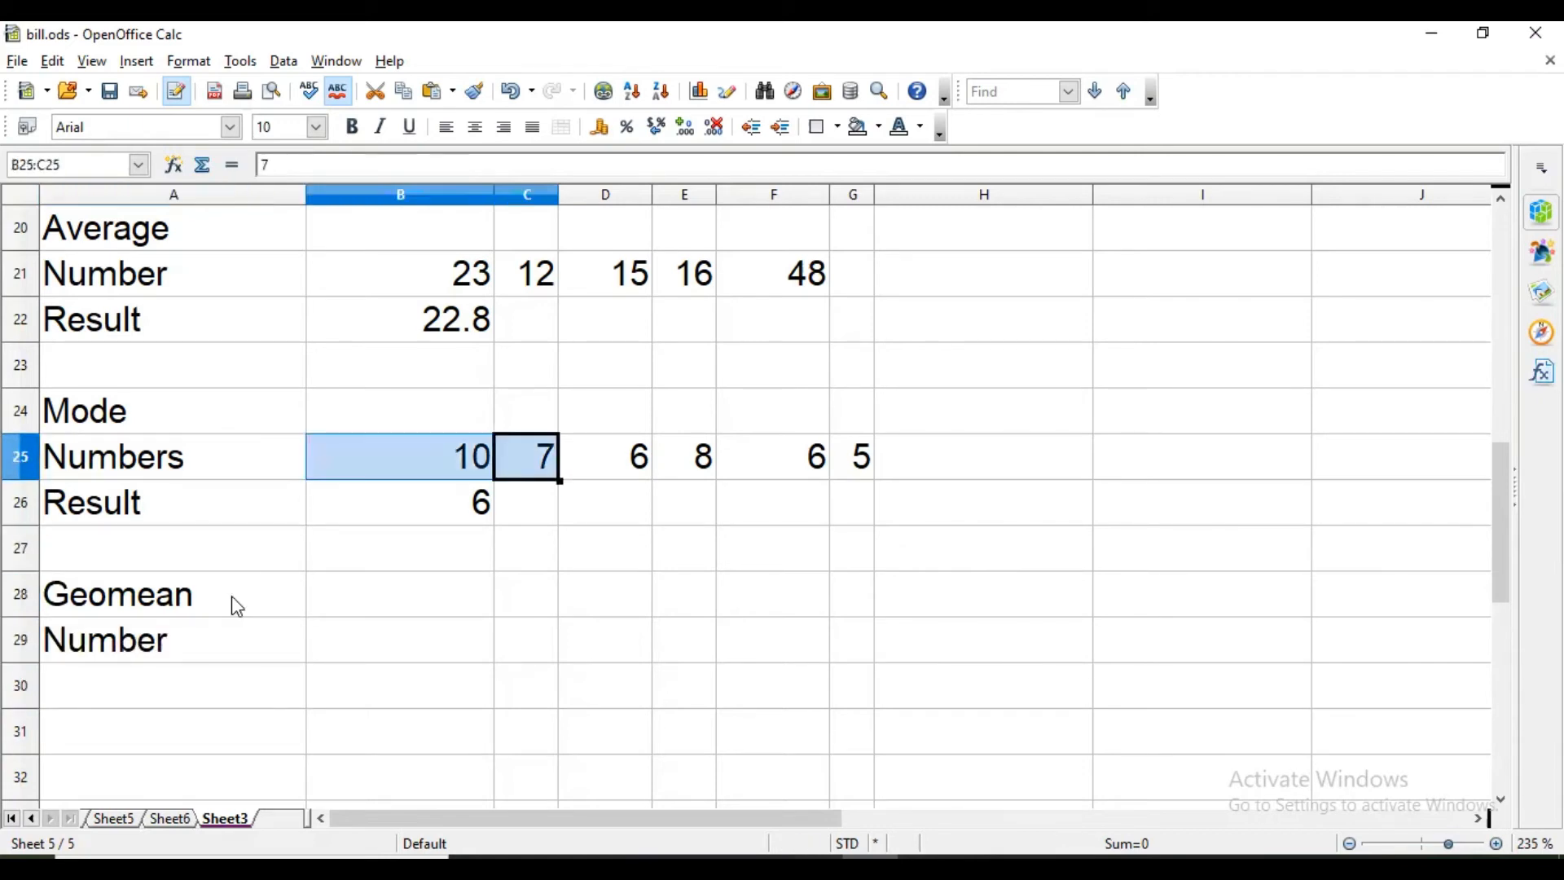
key(ctrl+Down)
key(ctrl+Home)
- Copy the numbers in B25:G25 into B29:G29 under the Geomean heading
key(Down)
key(Down)
key(Down)
key(Down)
key(Down)
key(Down)
key(Down)
key(Down)
key(Down)
key(Down)
key(Down)
key(Down)
key(Down)
key(Down)
key(Down)
key(Down)
key(Down)
key(Down)
key(Down)
key(Down)
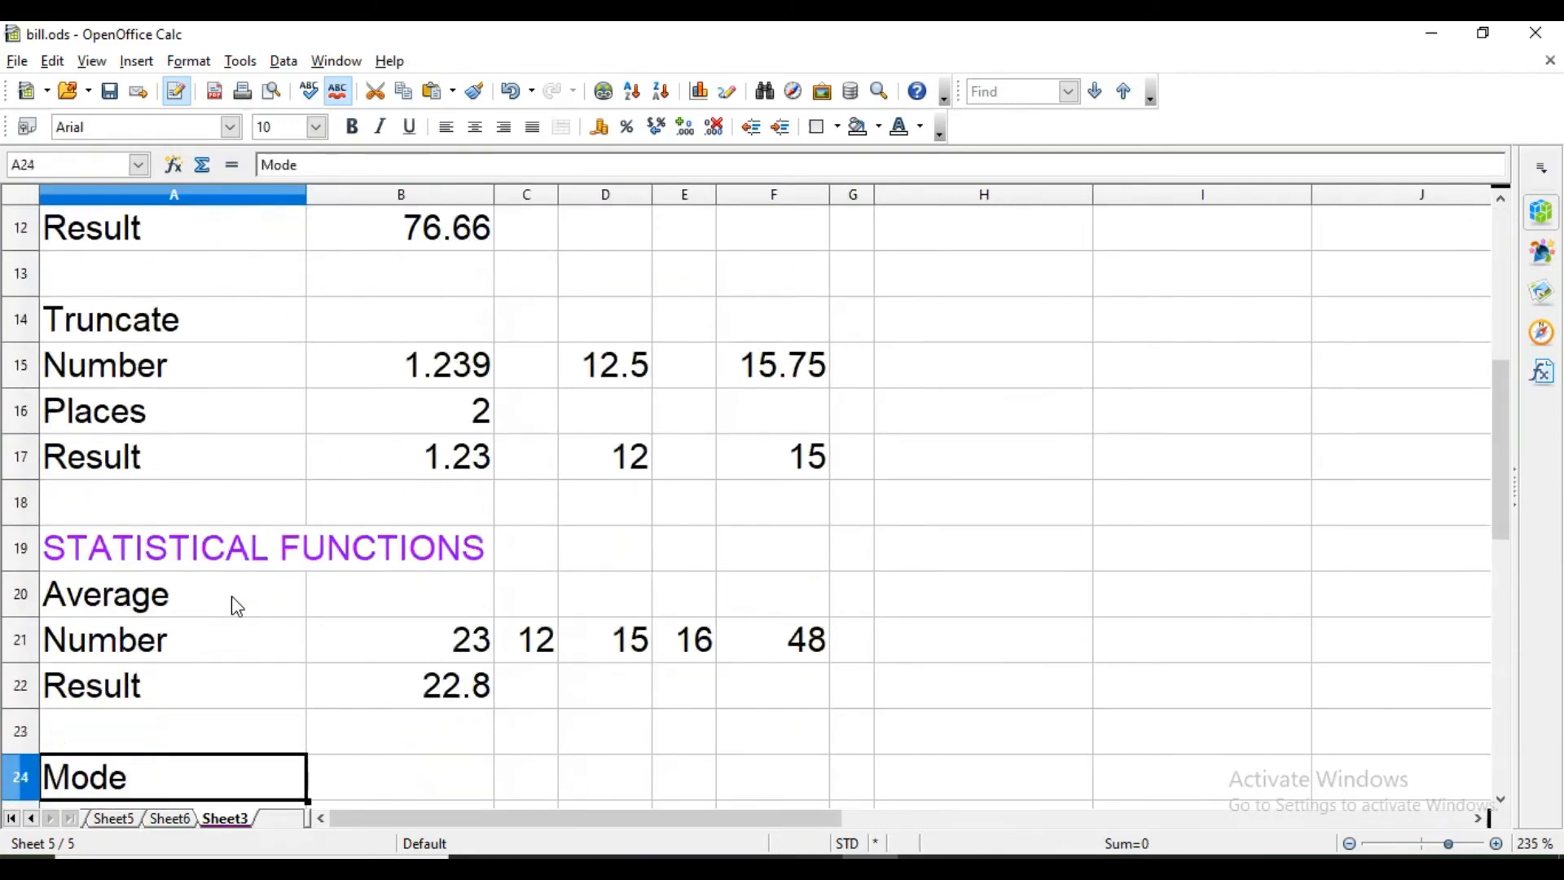
key(Right)
key(shift+Right)
key(shift+Right)
key(shift+Right)
key(shift+Right)
key(shift+Right)
key(Down)
key(Up)
key(Left)
key(Left)
key(Left)
key(Left)
key(Left)
key(shift+Right)
key(shift+Right)
key(shift+Right)
key(shift+Right)
key(shift+Right)
key(ctrl+c)
key(Down)
key(Down)
key(Down)
key(Down)
key(Left)
key(Left)
key(Left)
key(Left)
key(Left)
key(ctrl+v)
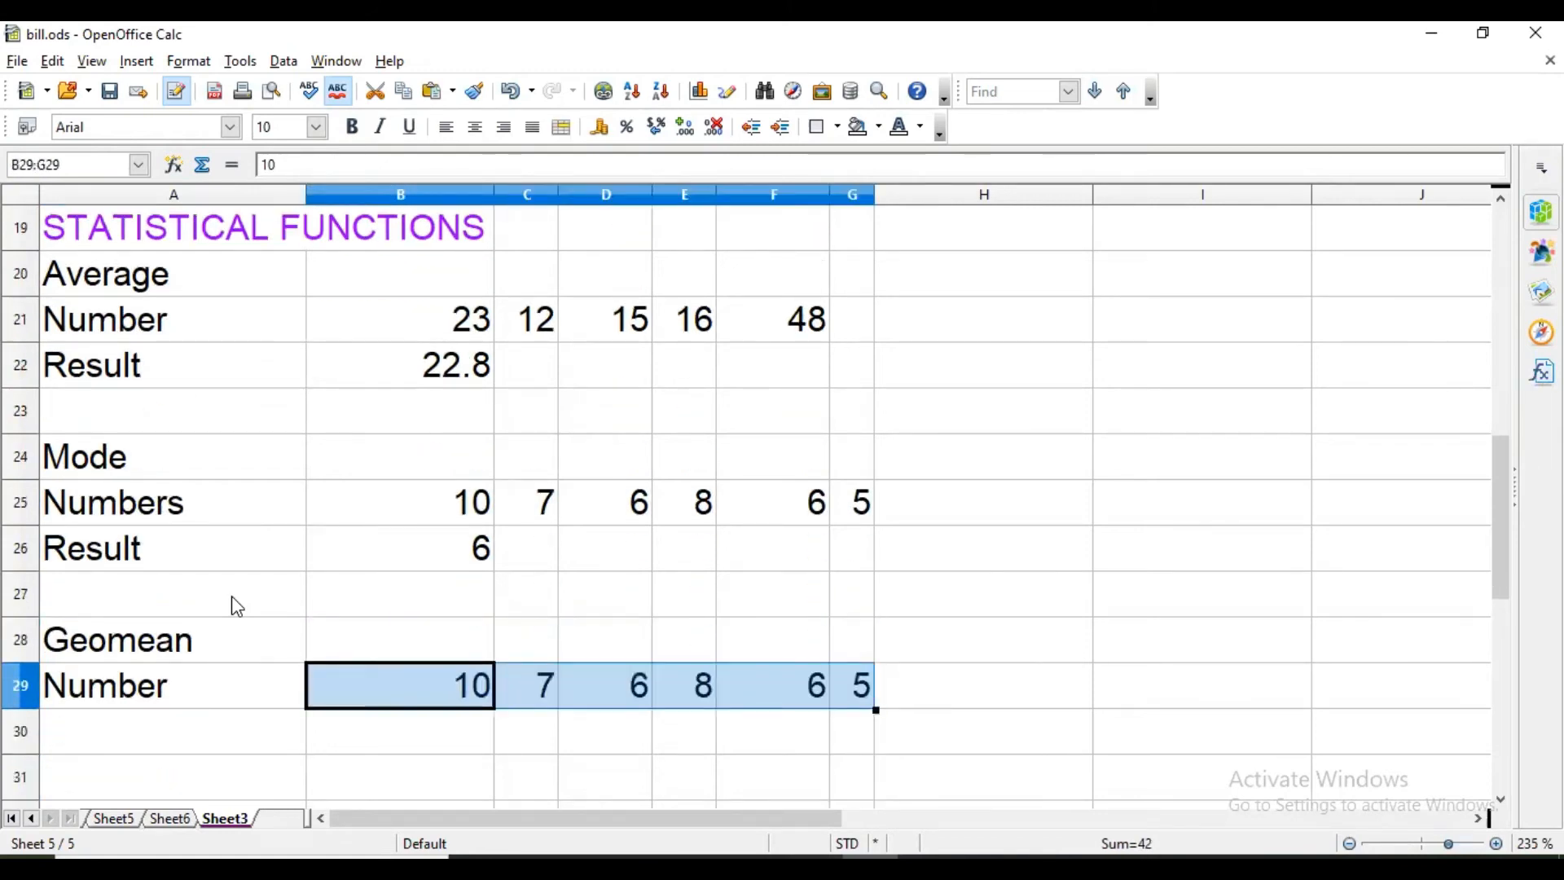
- Label cell A30 as "Result" and go to cell B30
key(Down)
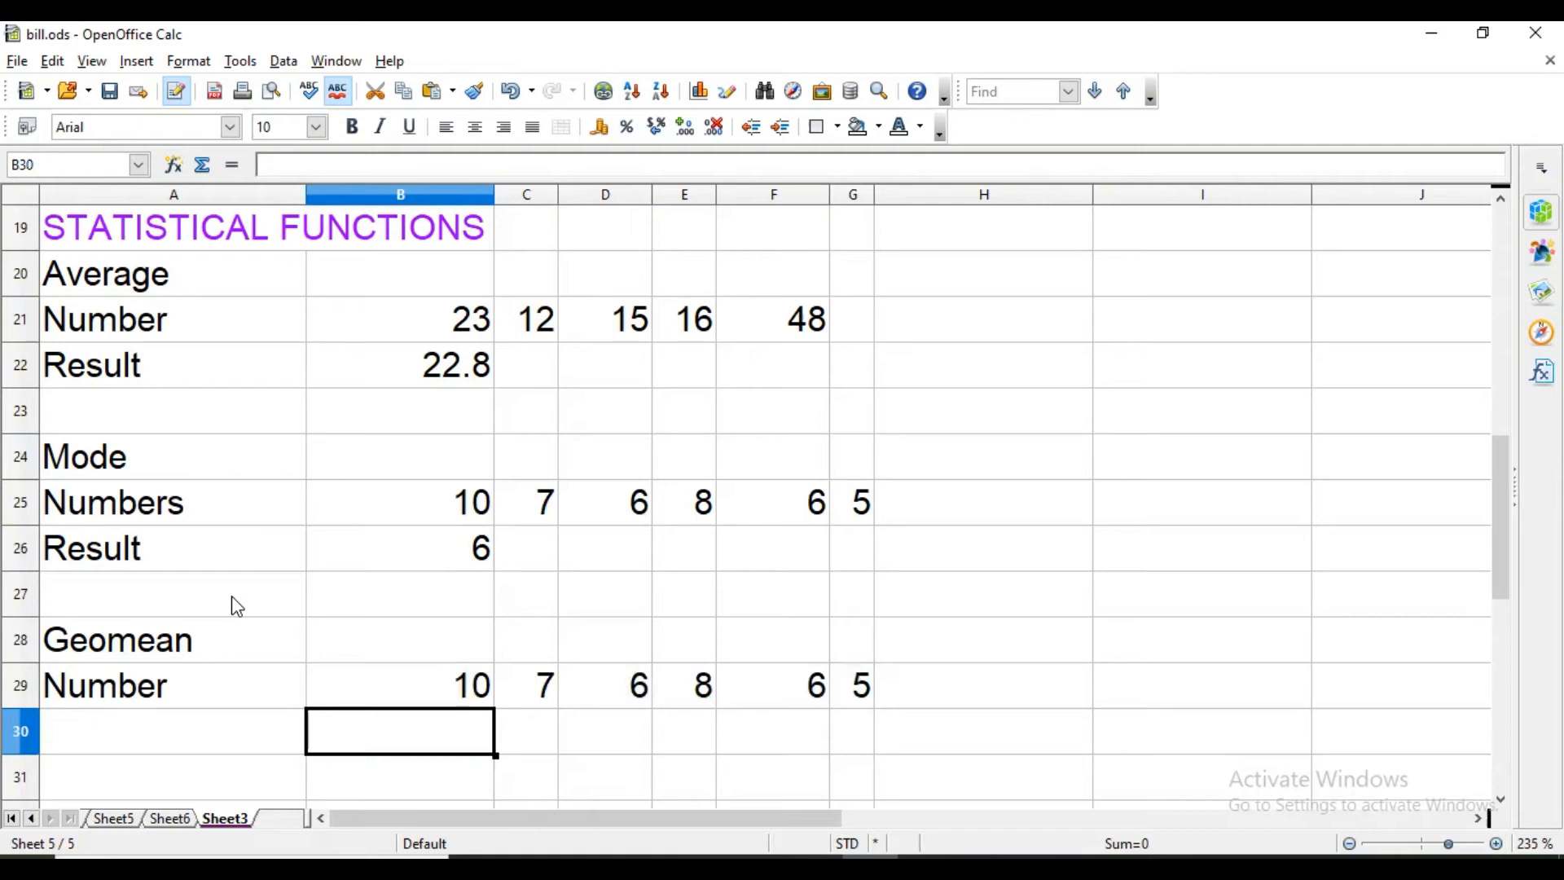
key(Left)
text(R)
key(BackSpace)
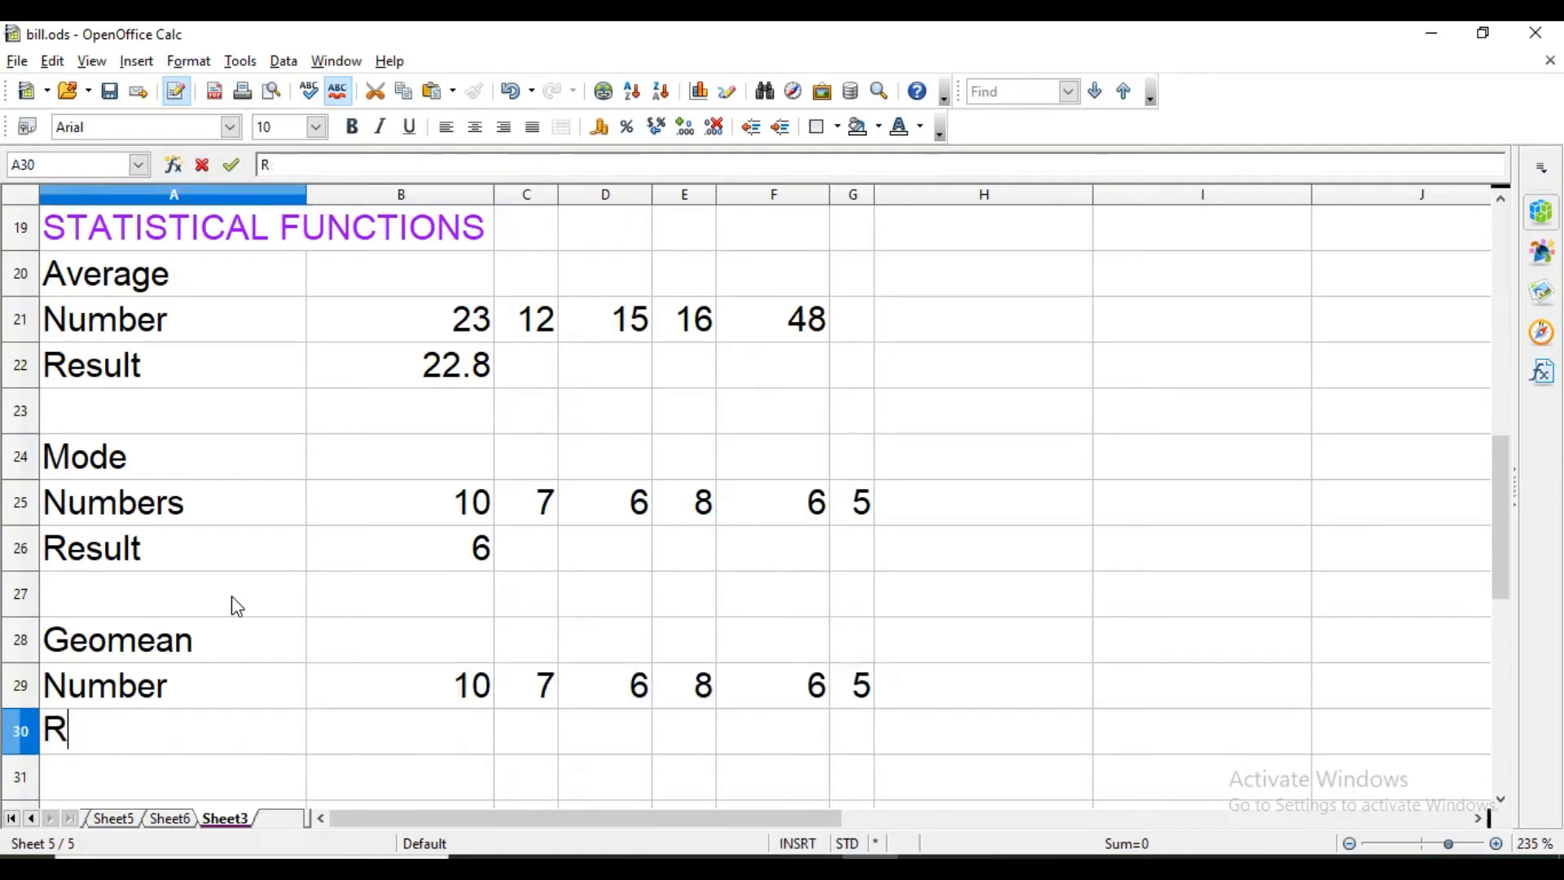
text(esult)
key(Right)
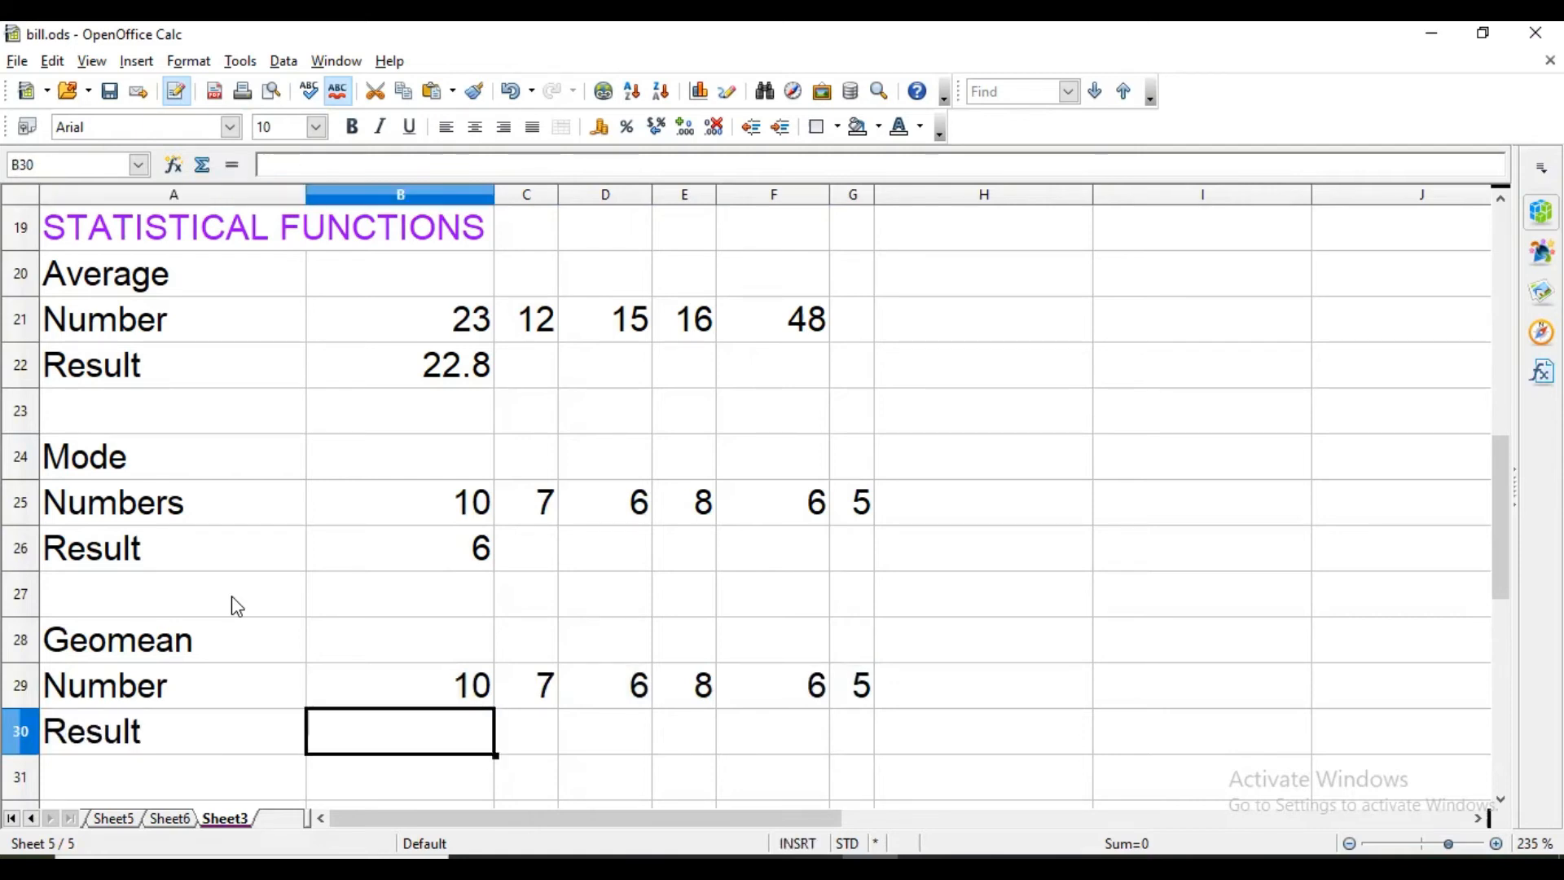
- Calculate the geometric mean of row 29 with the formula =GEOMEAN(B29:G29) in cell B30
text(=)
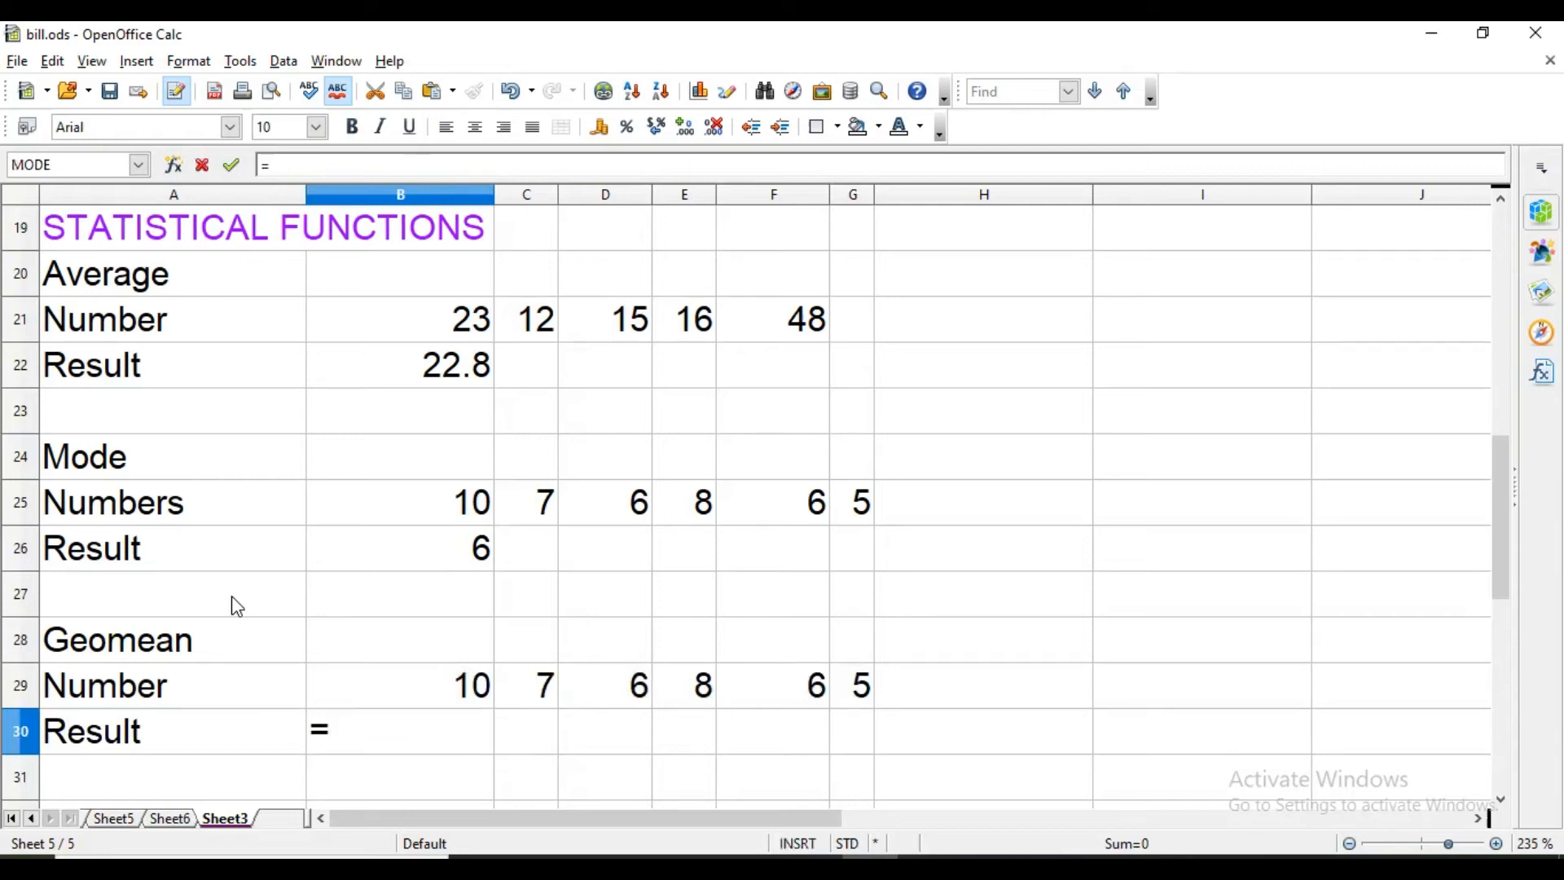
text(geomean()
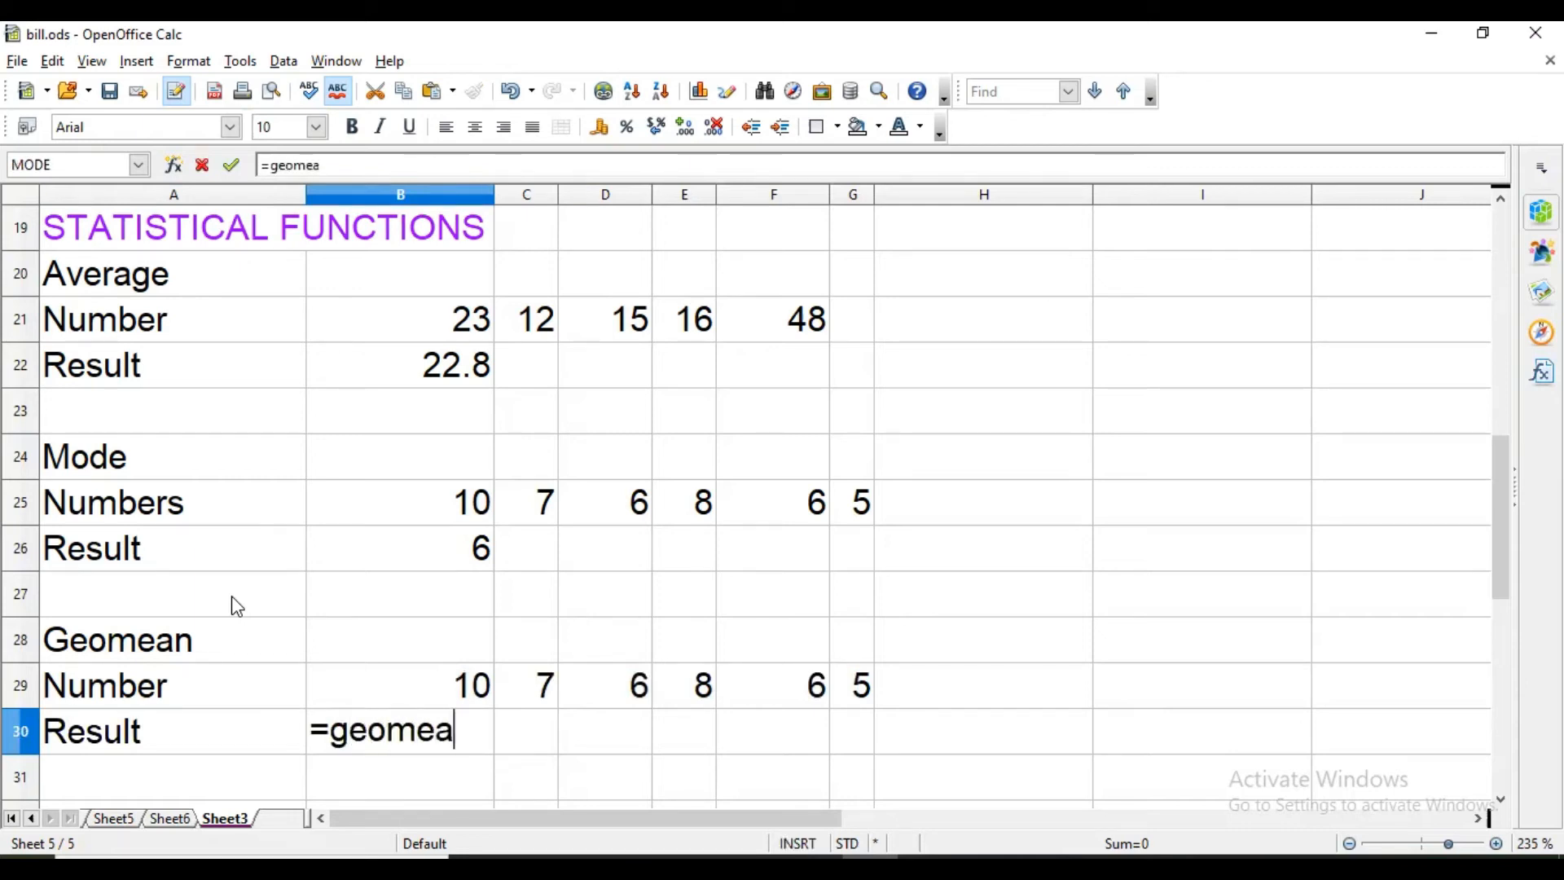
key(Up)
key(shift+Right)
key(shift+Right)
key(shift+Right)
key(shift+Right)
key(shift+Right)
key(Return)
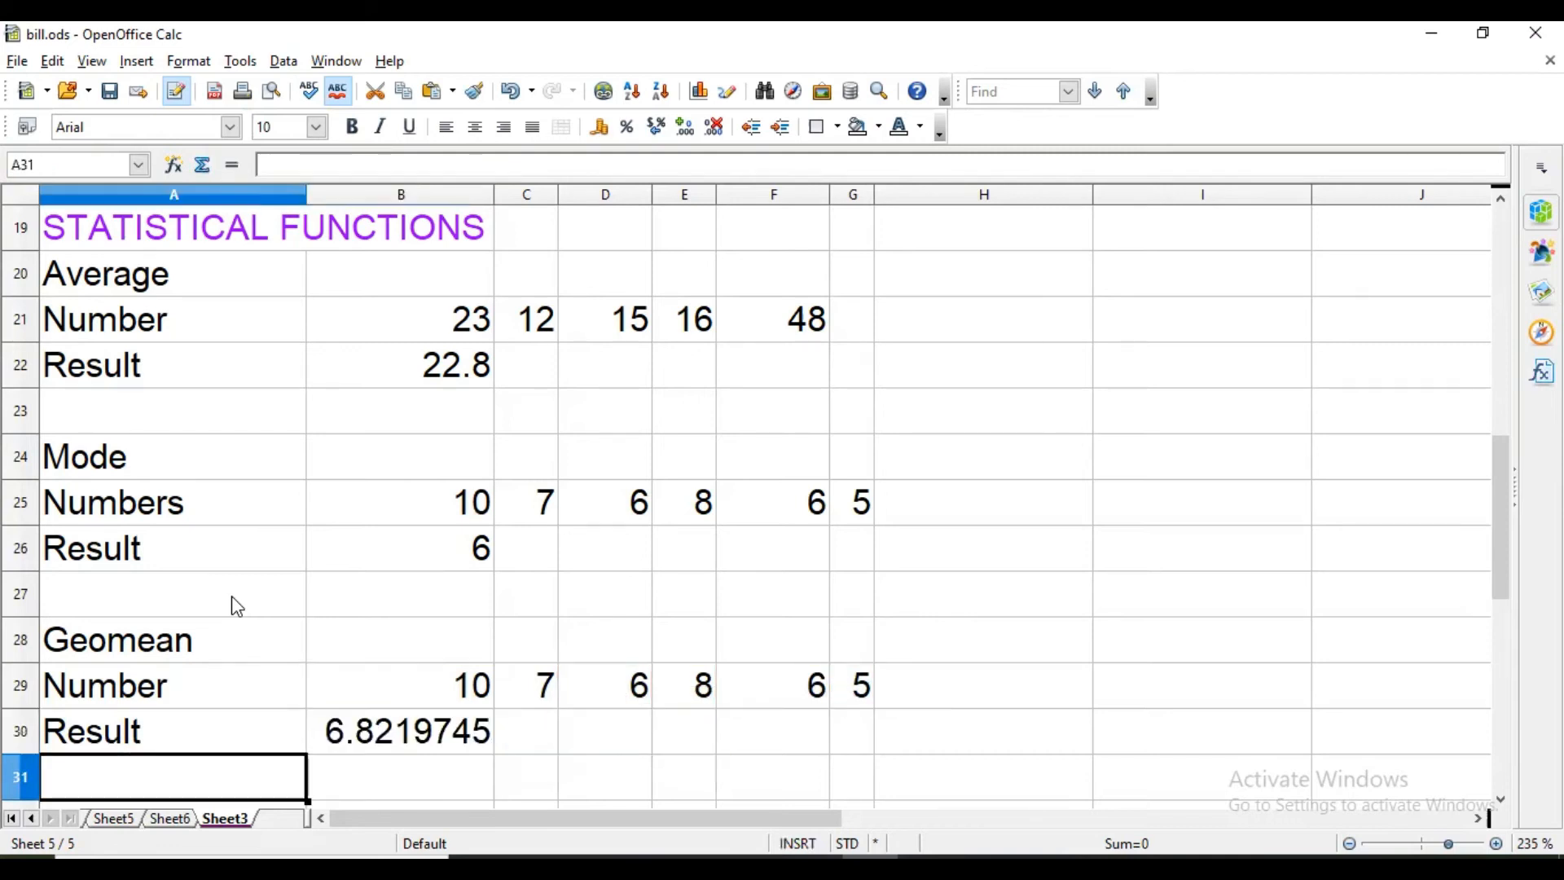
key(Up)
key(Right)
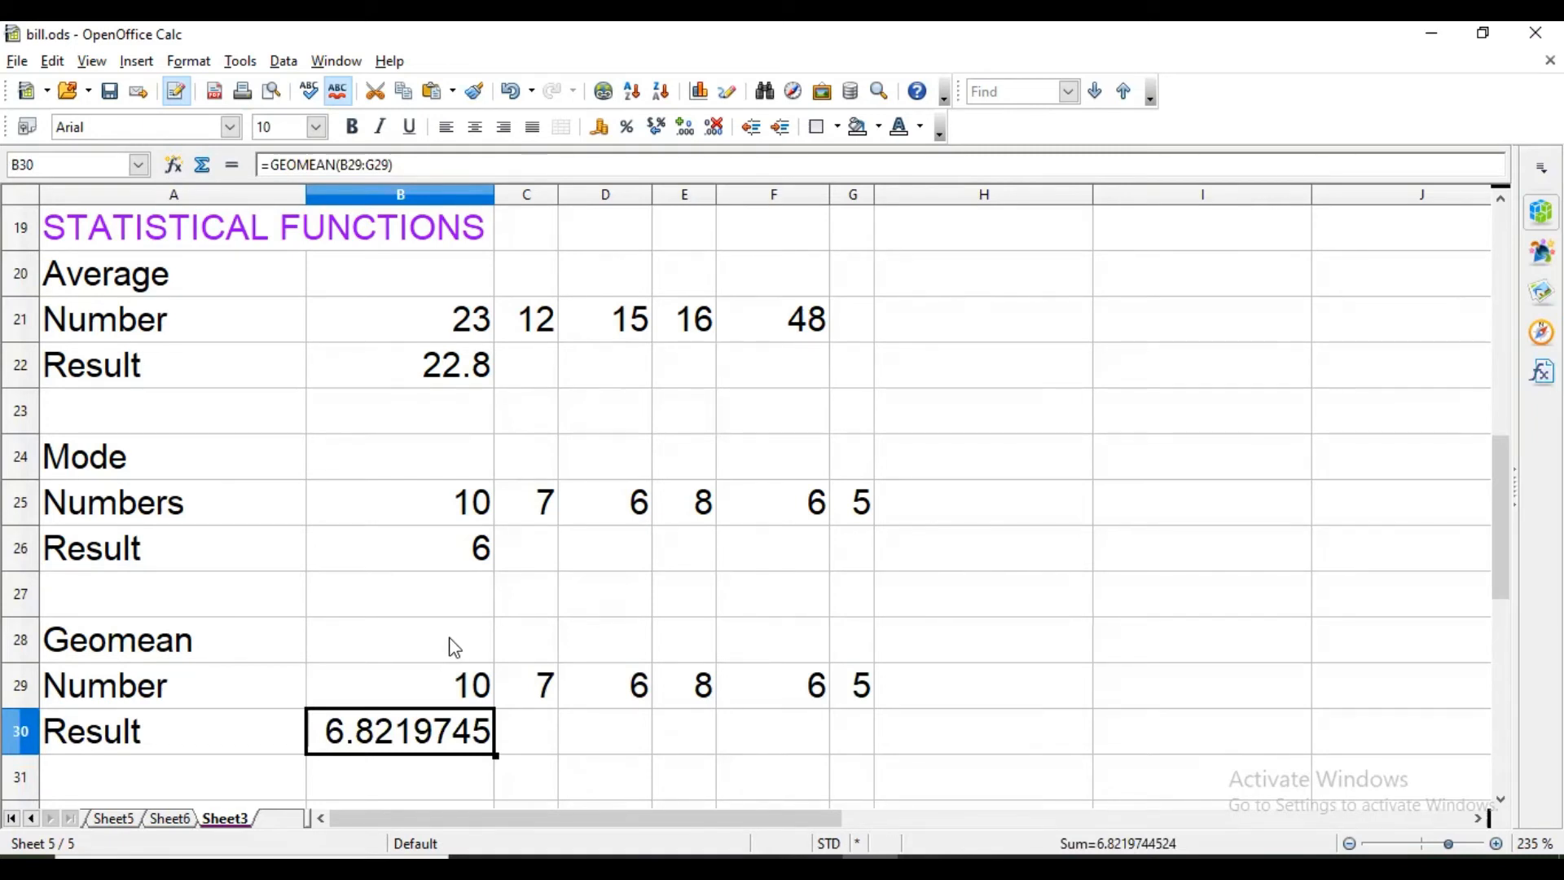
- Add the heading "Median" in cell A32 and the label "Number" in cell A33
scroll(452, 648, down, 2)
click(165, 554)
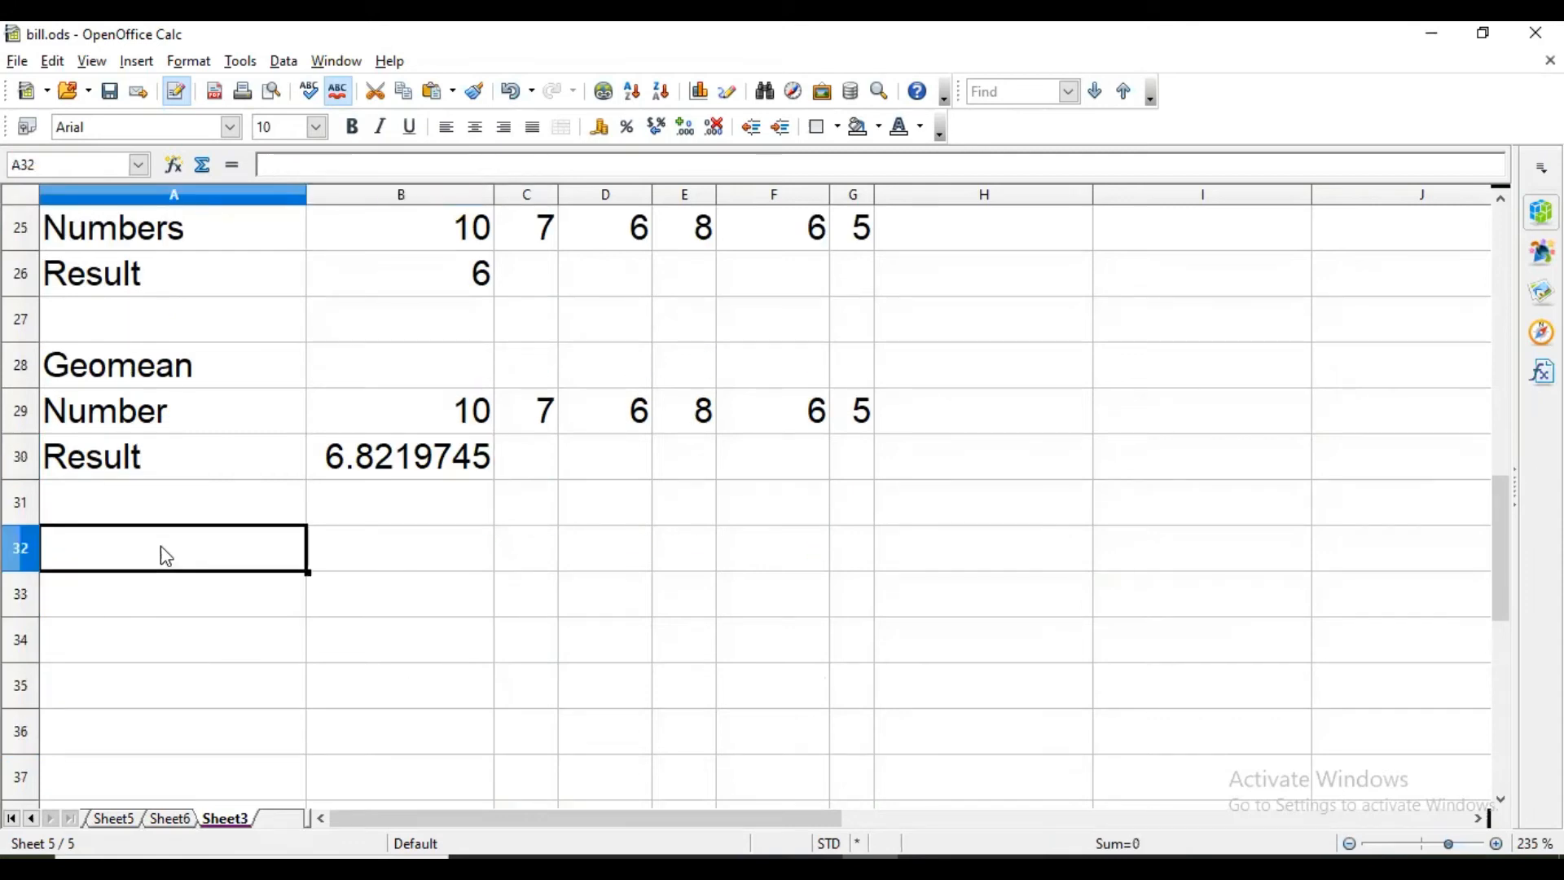
text(median)
key(Return)
click(160, 545)
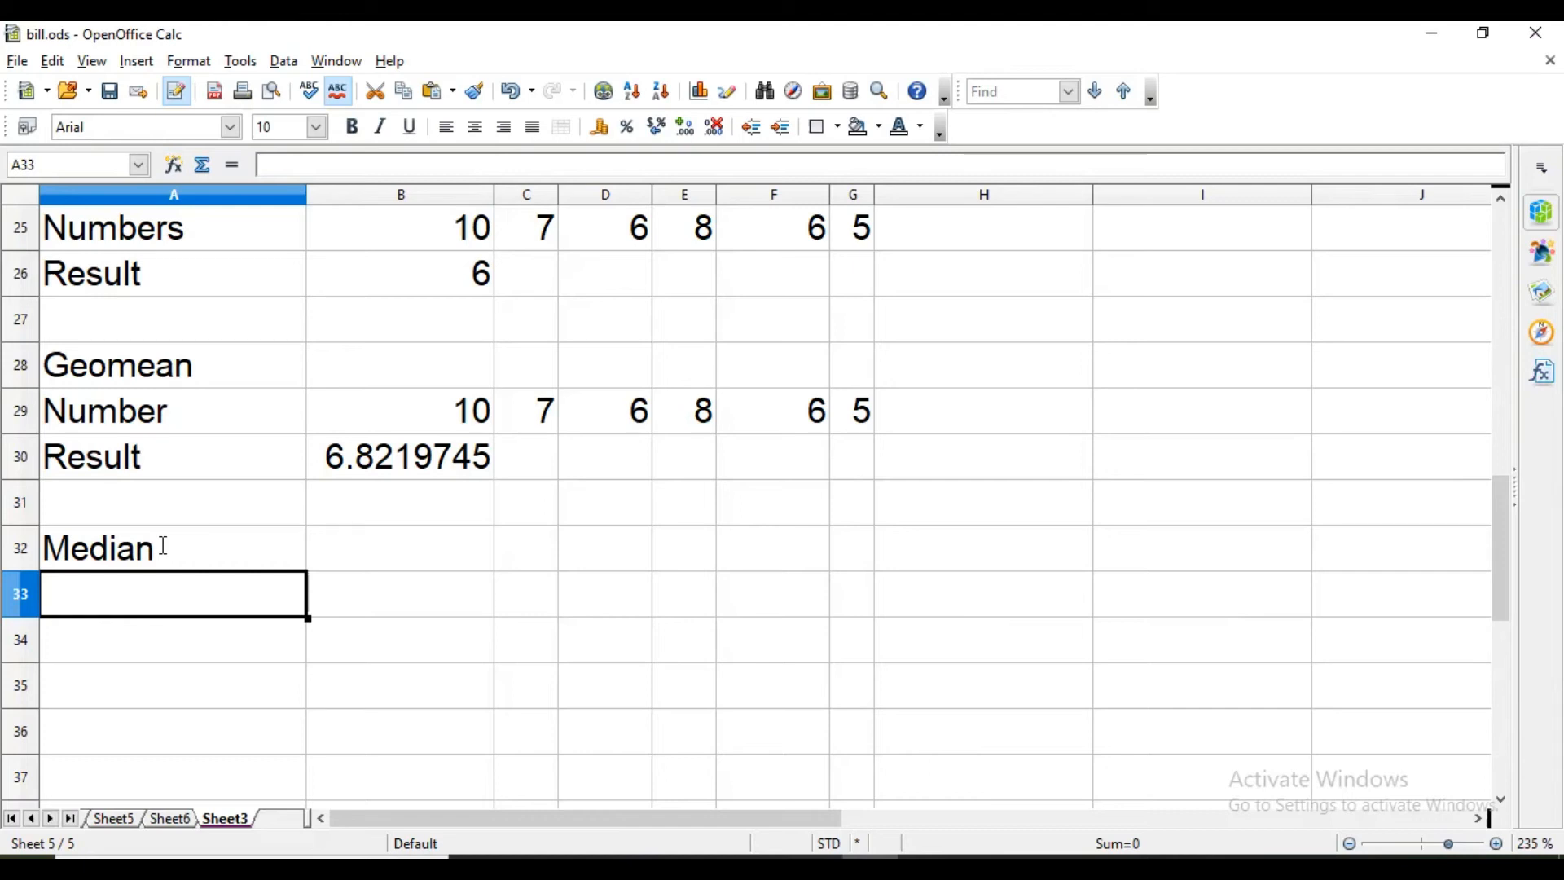
text(numb)
key(Return)
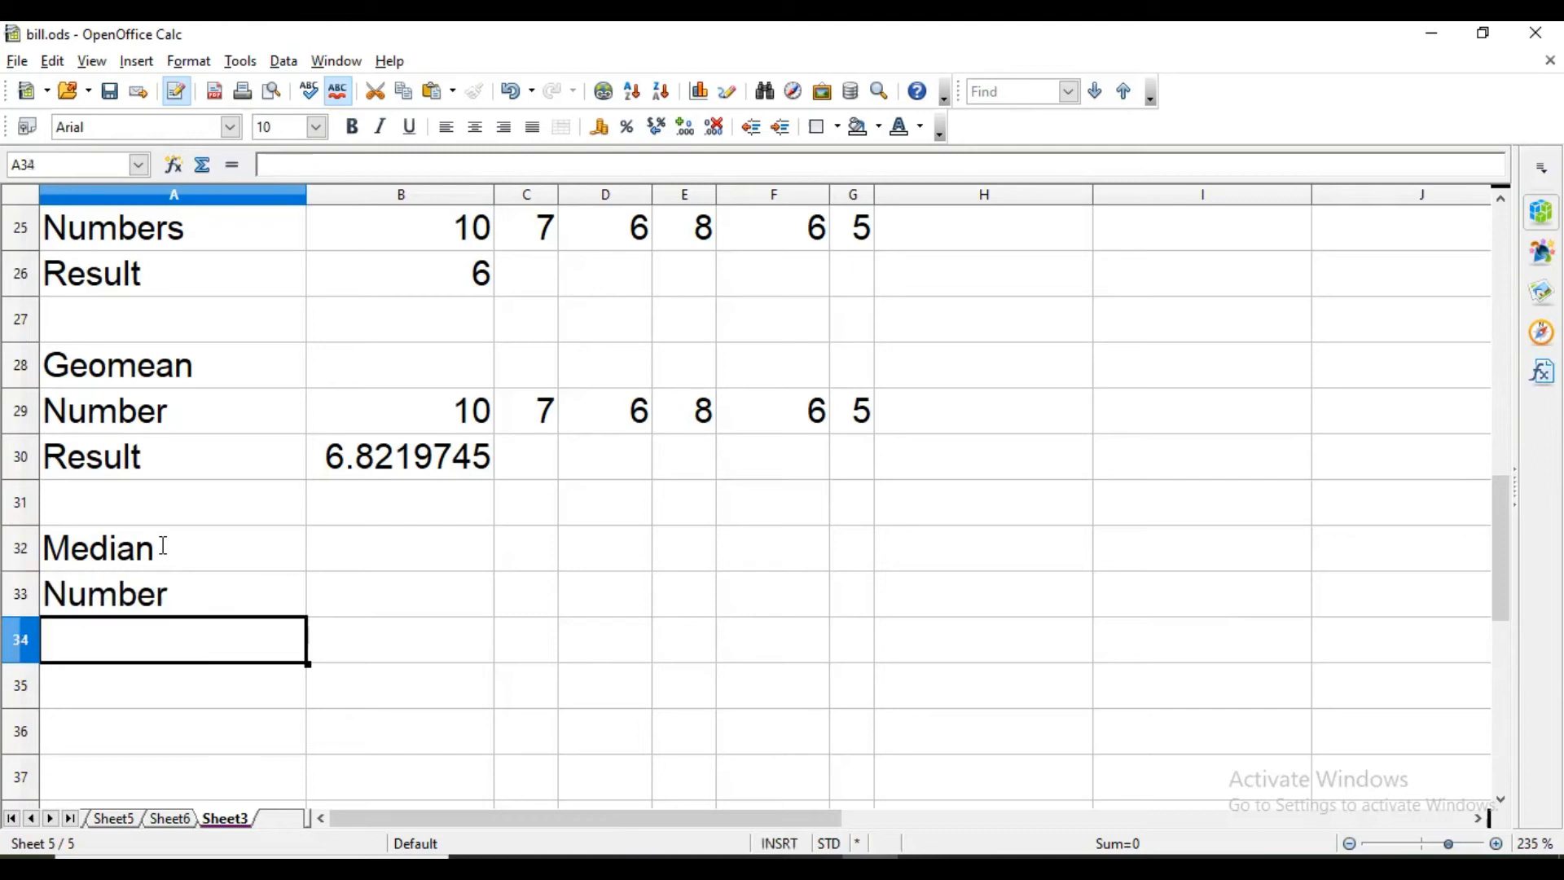
- Copy the numbers in B29:G29 into B33:G33 under the Median heading
key(Up)
key(Up)
key(Up)
key(Up)
key(Up)
key(Right)
key(shift+Right)
key(shift+Right)
key(shift+Right)
key(shift+Right)
key(shift+Right)
key(ctrl+c)
key(ctrl+Down)
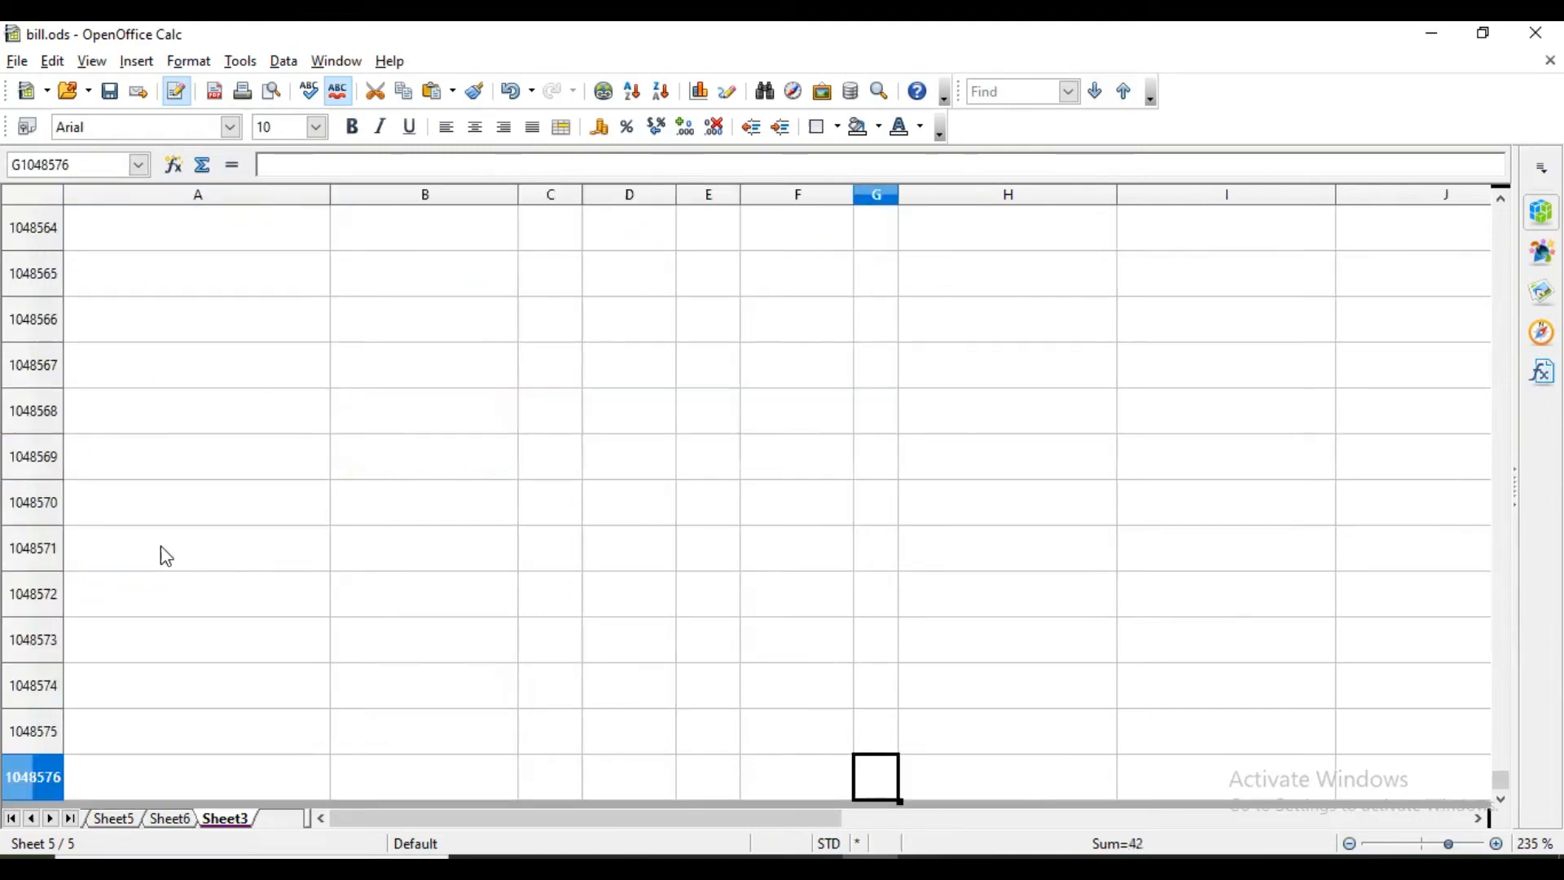
key(ctrl+Up)
key(Down)
key(Up)
key(shift+Left)
key(shift+Left)
key(shift+Left)
key(shift+Left)
key(shift+Left)
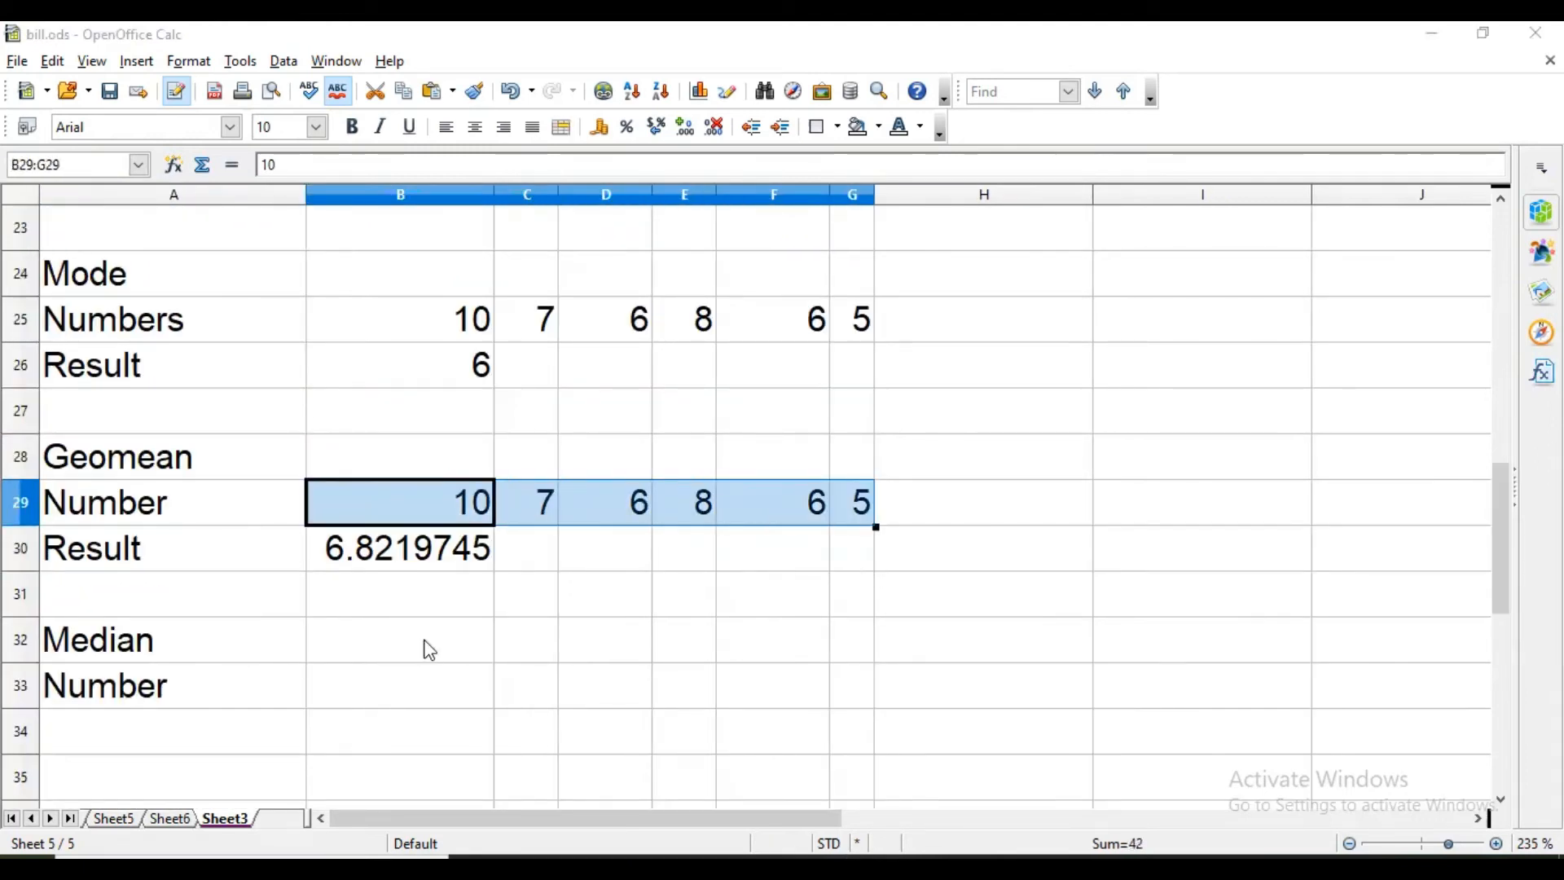
click(375, 678)
key(ctrl+v)
- Label cell A34 as "Result" and go to cell B34
click(280, 747)
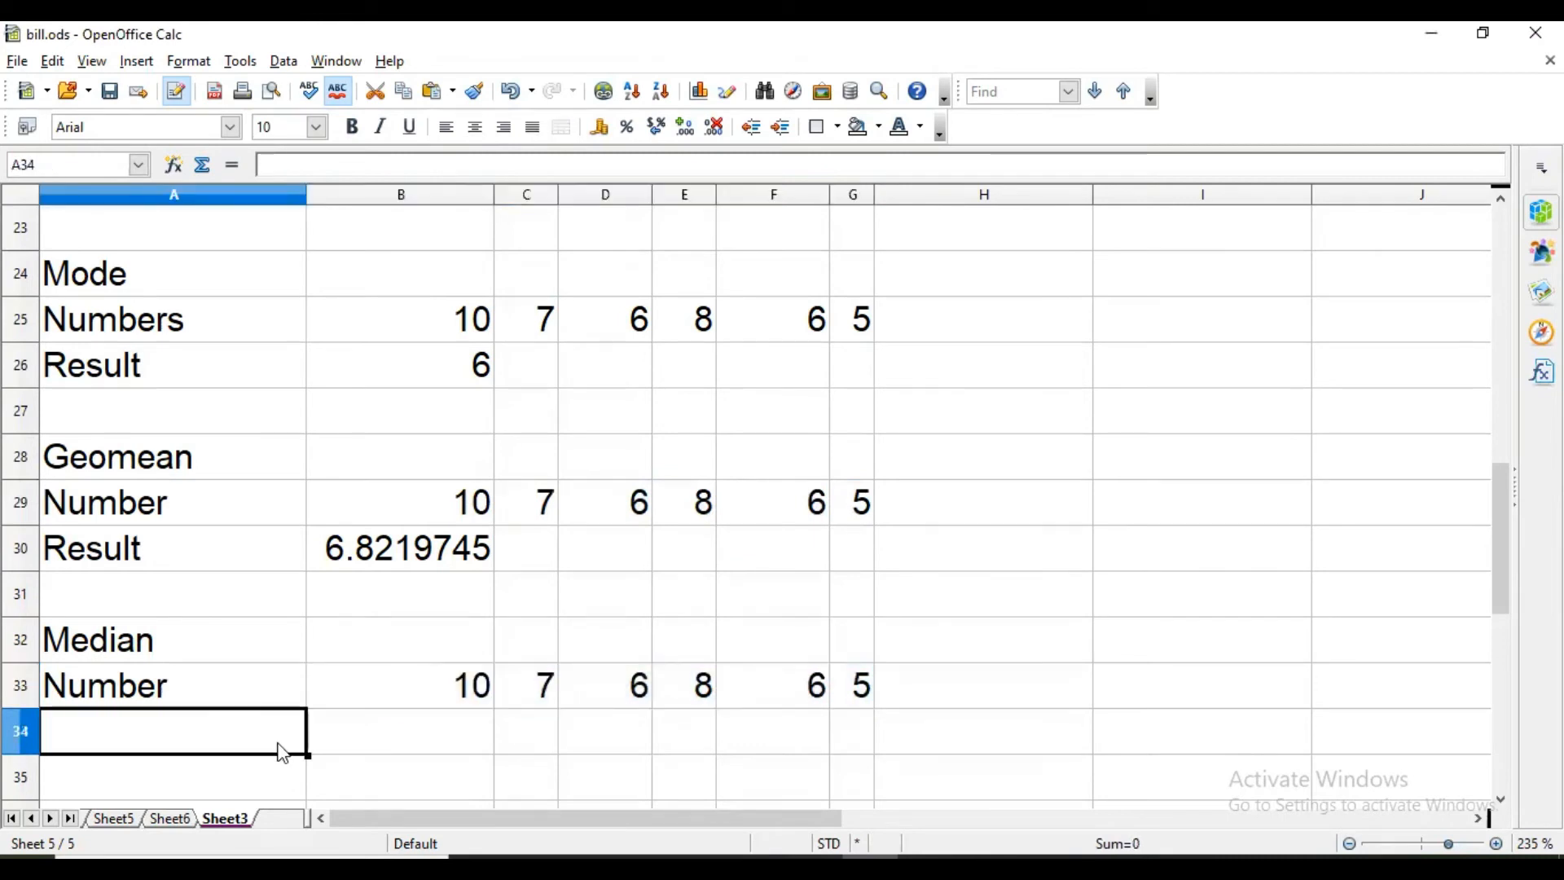
text(result)
key(Tab)
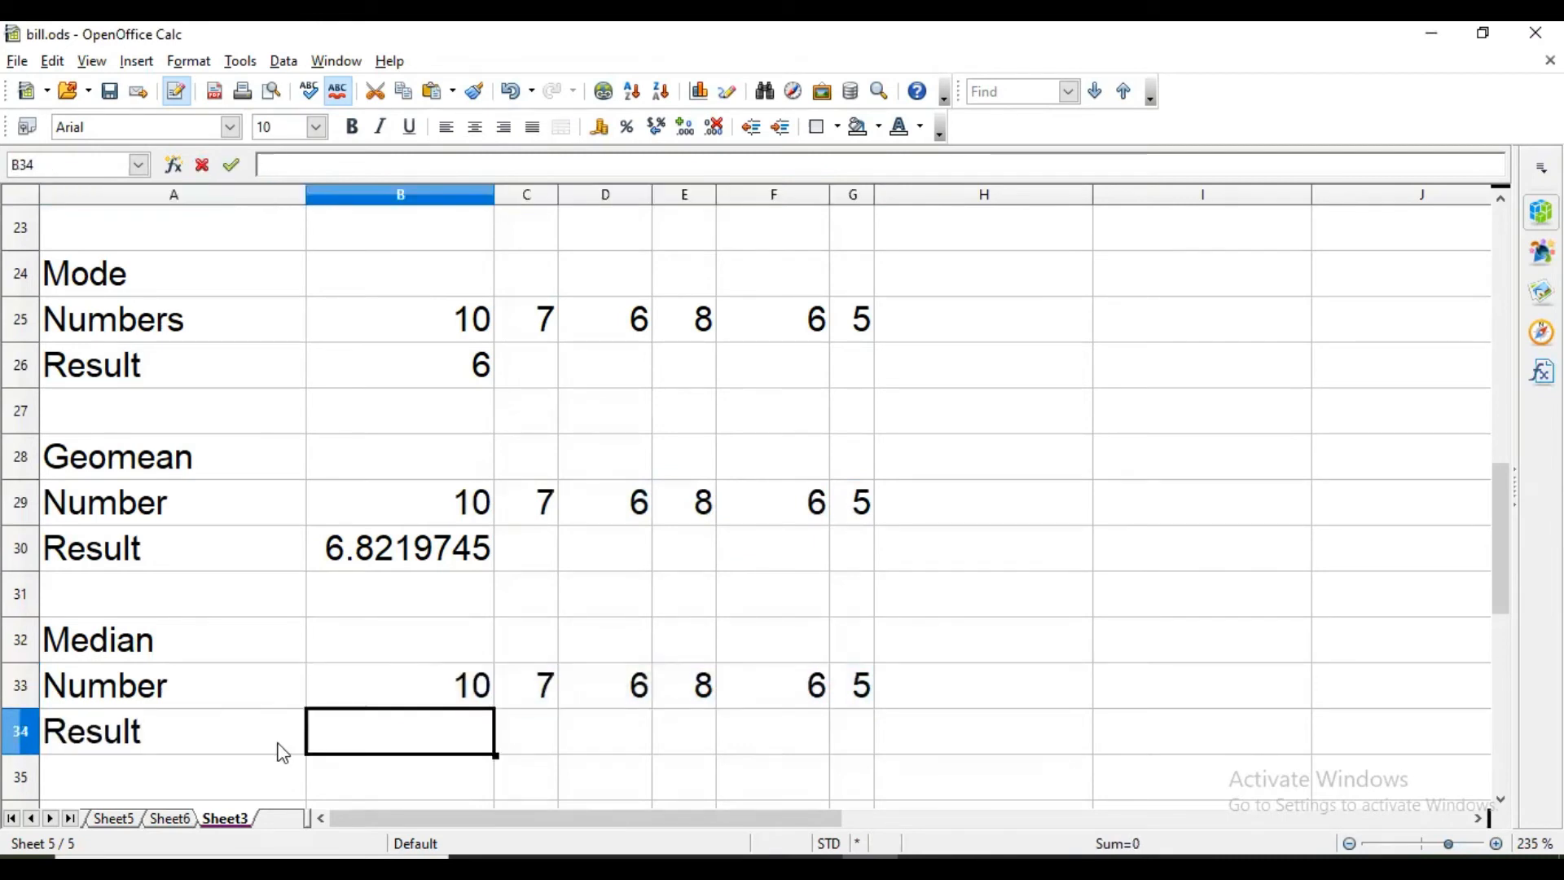
- Calculate the median of row 33 with the formula =MEDIAN(B33:G33) in cell B34
text(=)
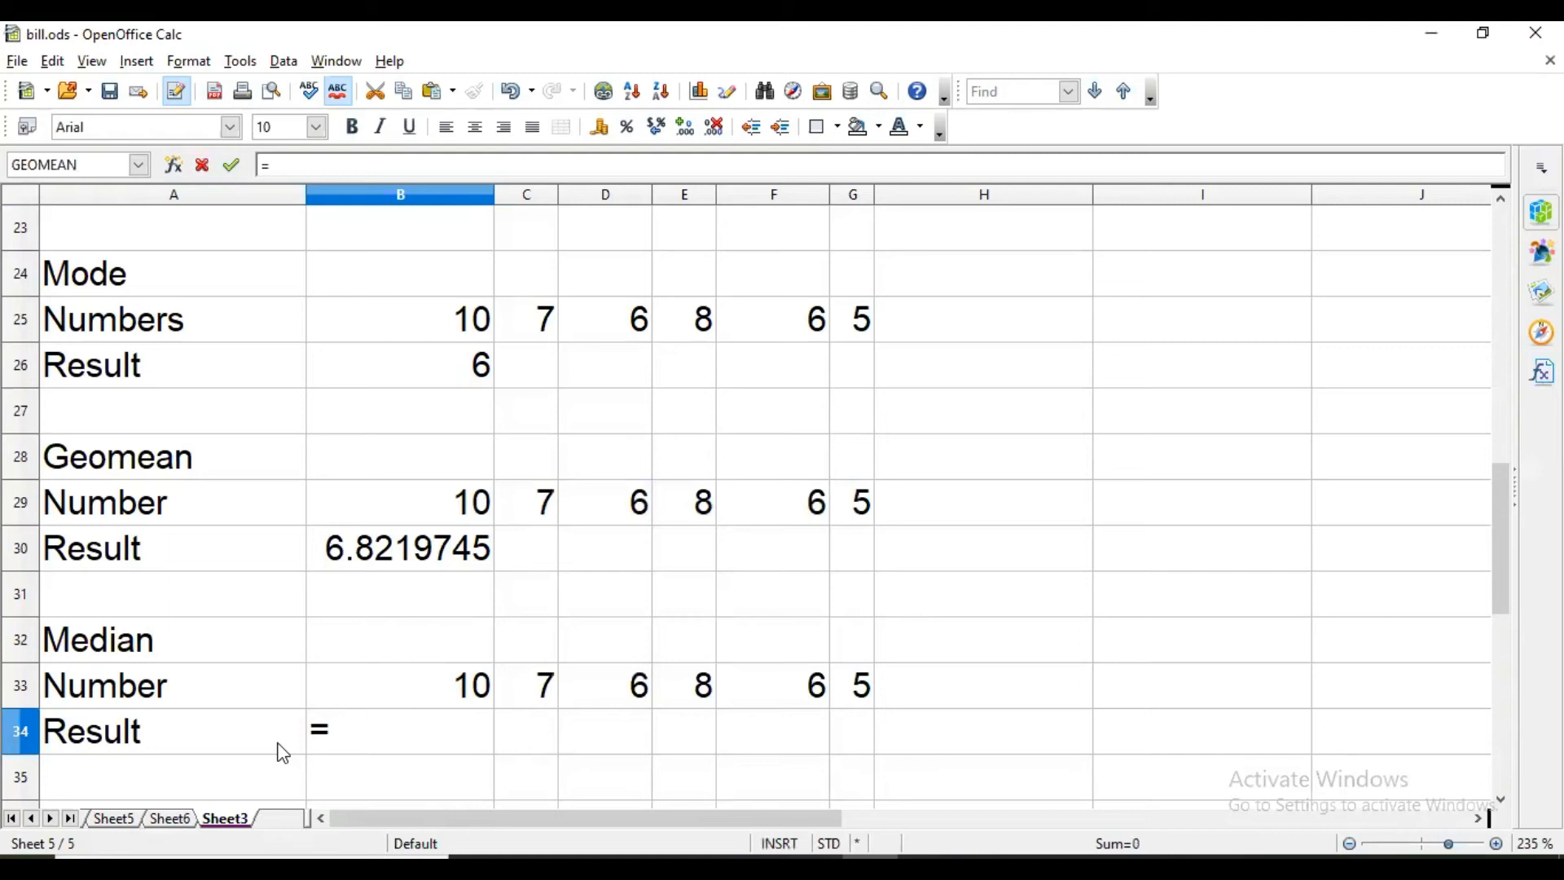
text(median()
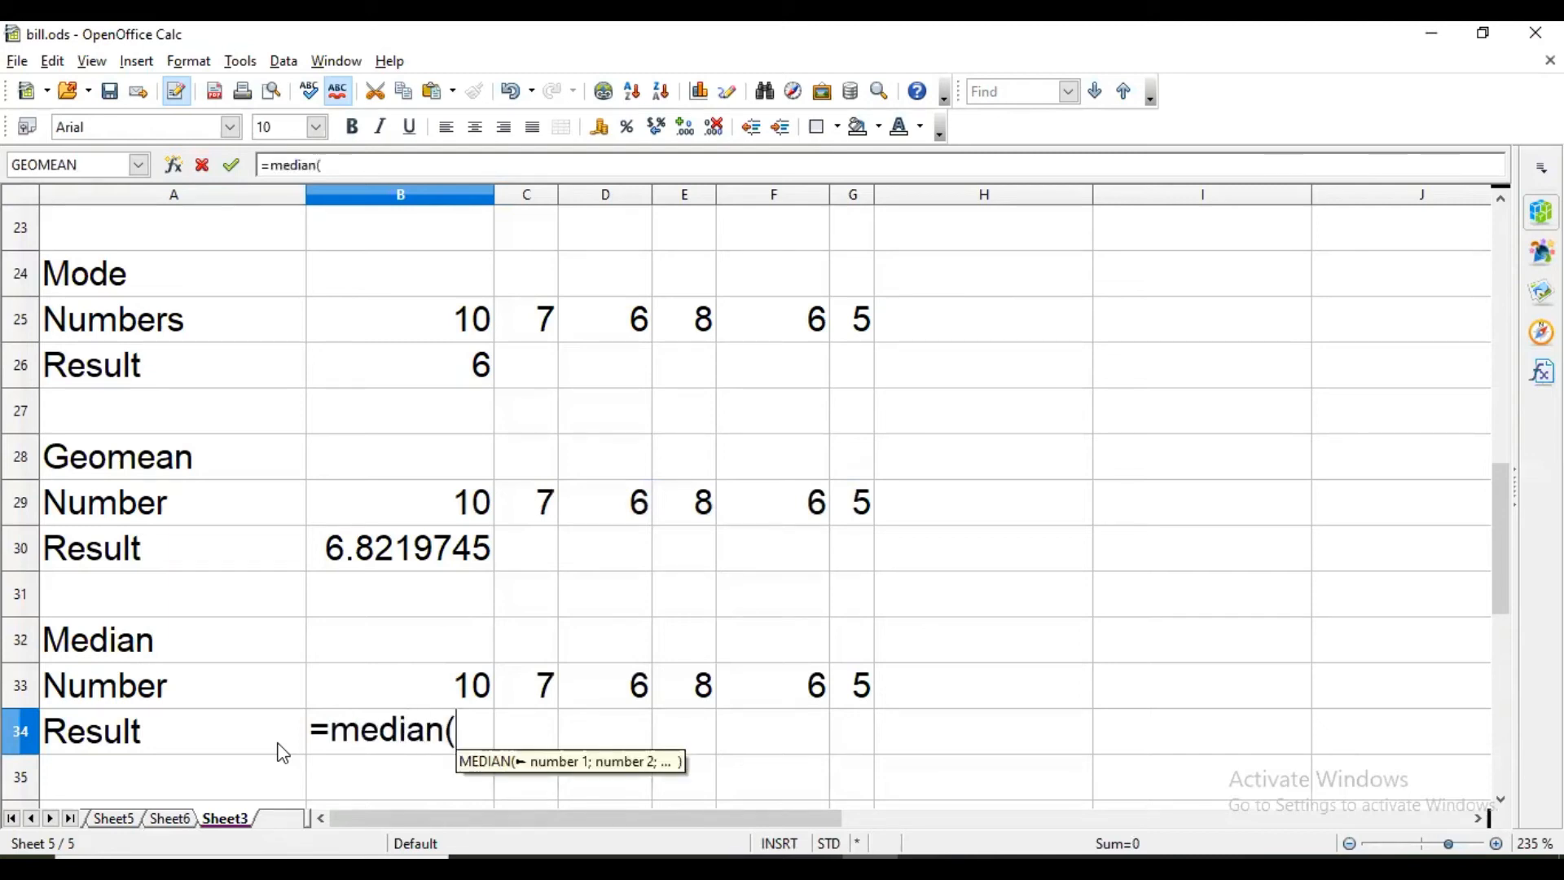
key(Up)
key(shift+Right)
key(shift+Right)
key(shift+Right)
key(shift+Right)
key(shift+Right)
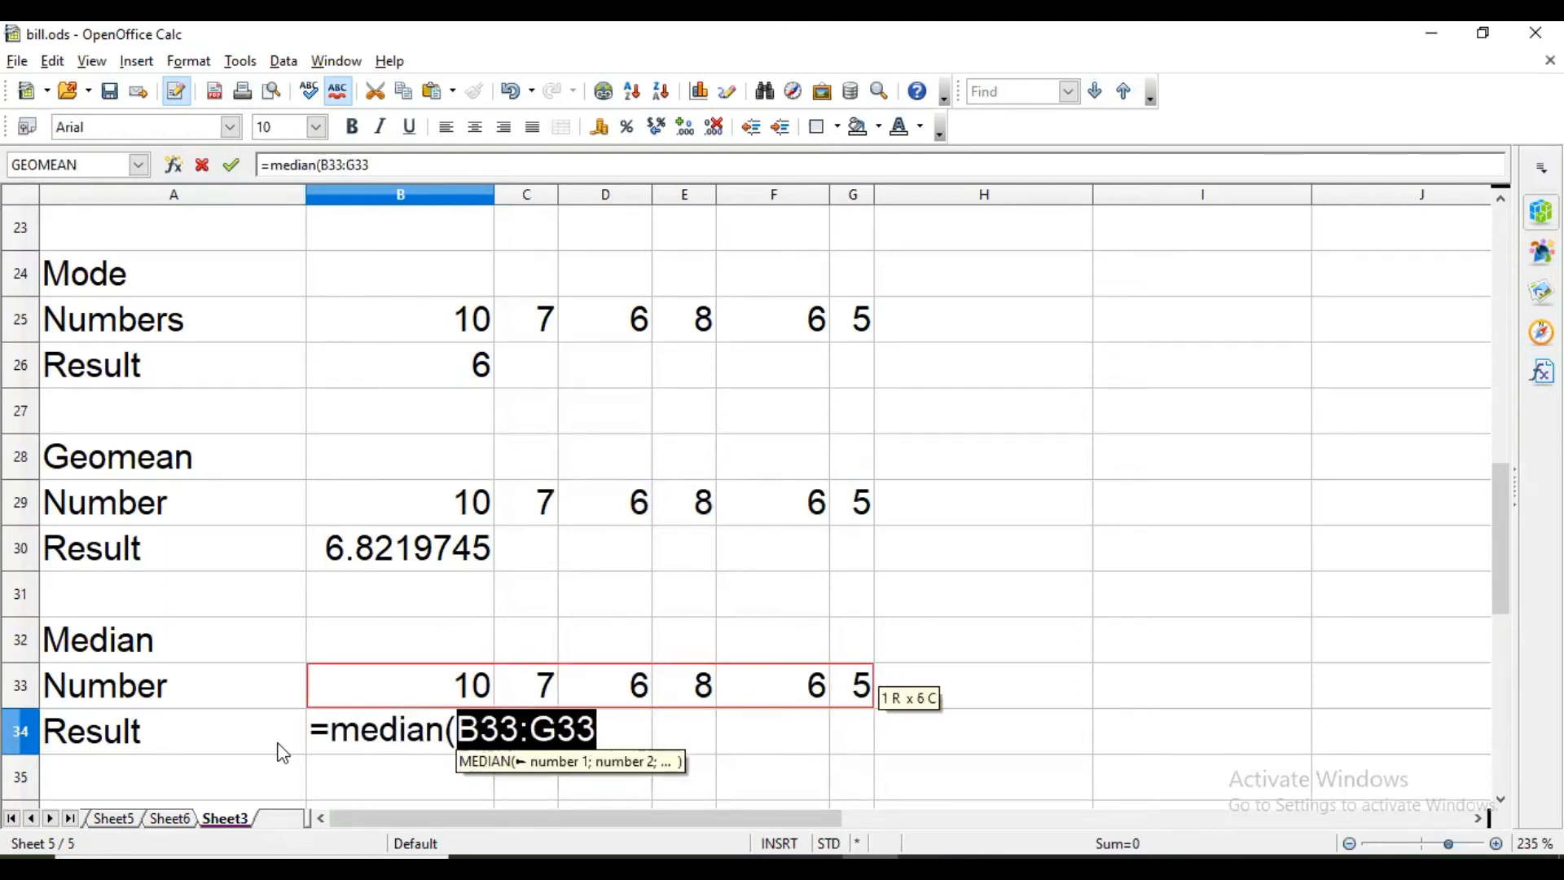
key(Return)
key(Up)
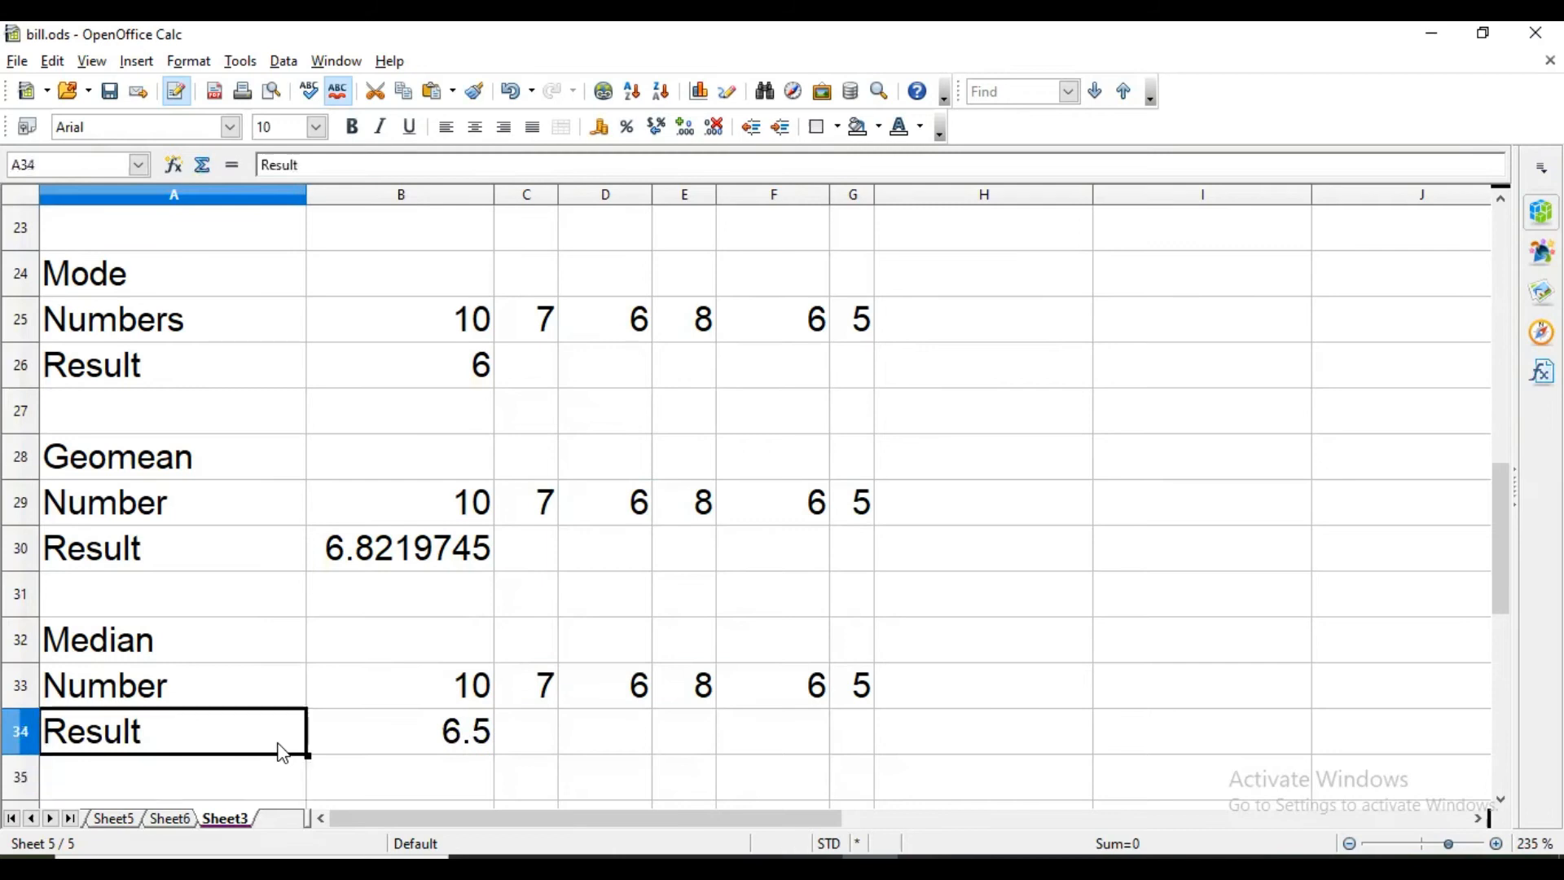
key(Right)
- Add the heading "CountA" in cell A36, leaving one blank row below the Median example
scroll(286, 748, down, 4)
scroll(291, 744, up, 1)
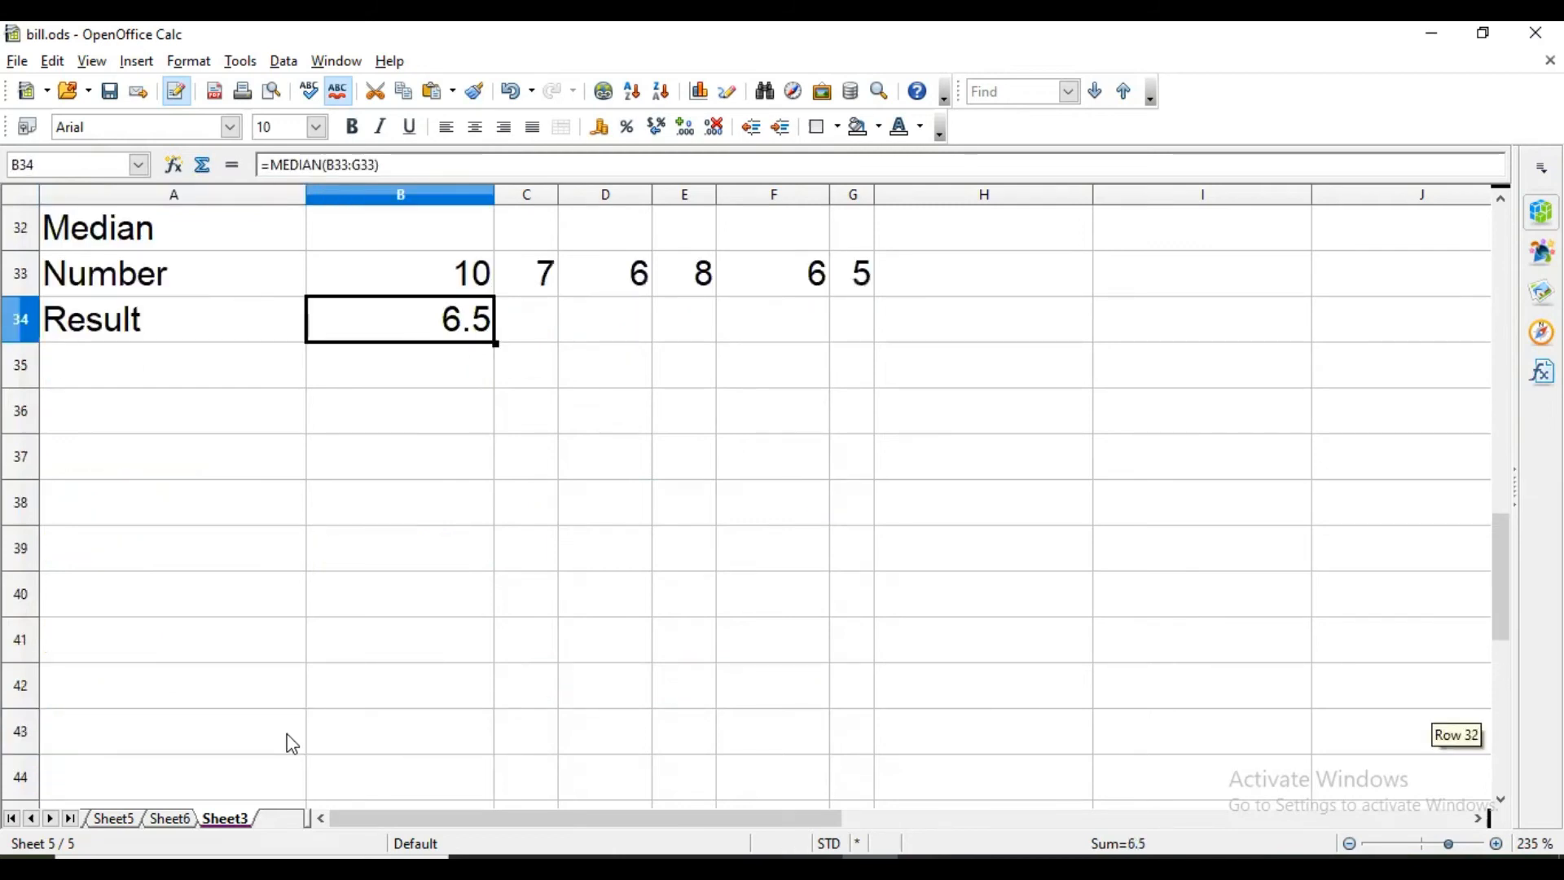
key(Down)
key(Down)
key(Left)
text(CountA)
key(Return)
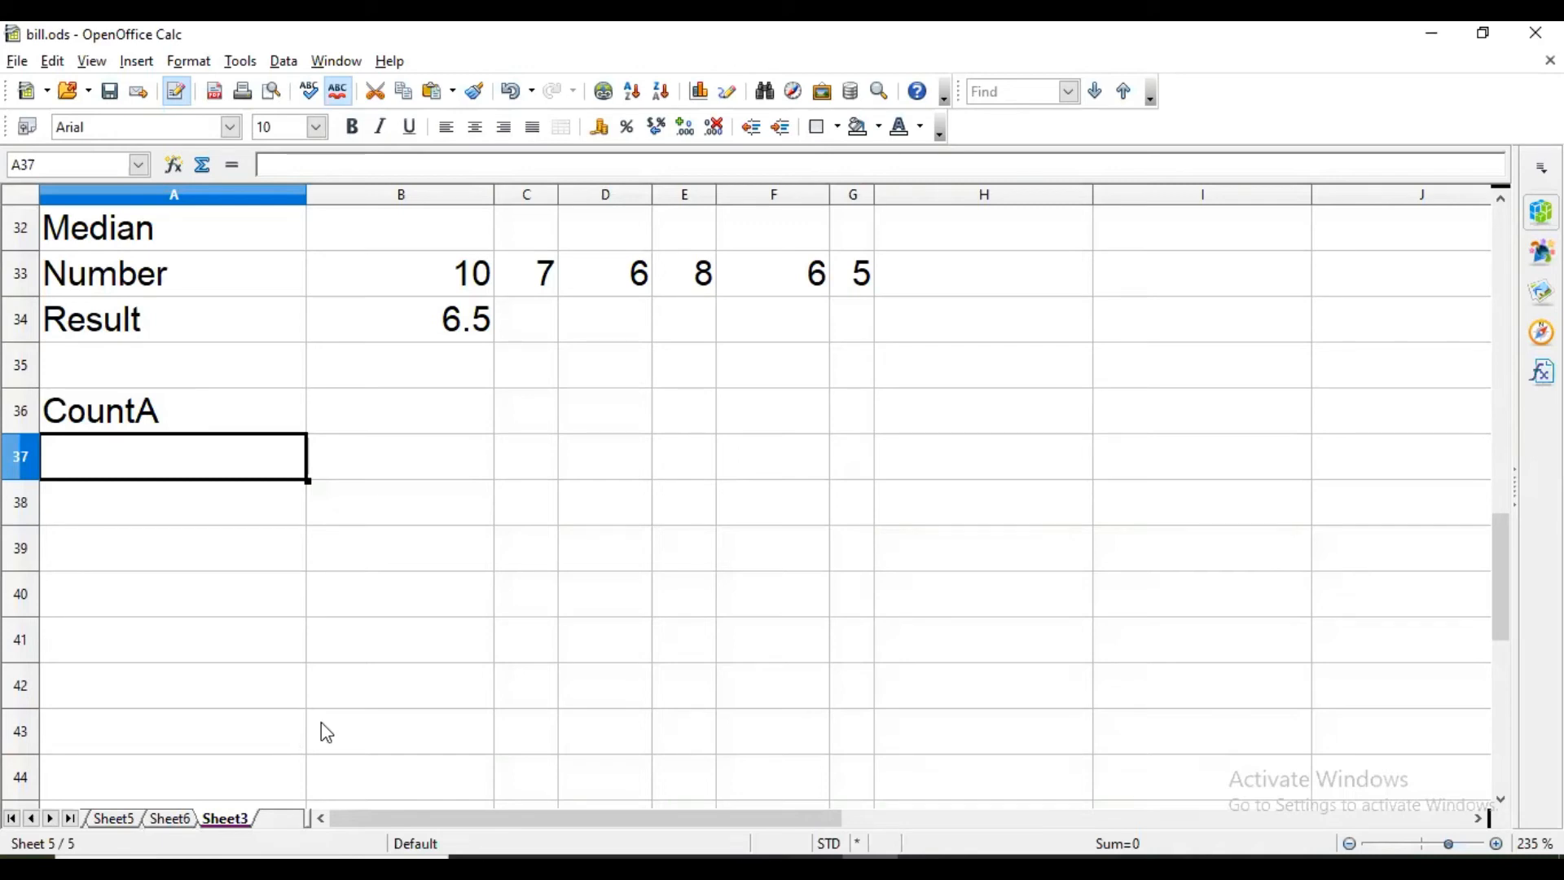
- Count the non-empty cells of the Median number and result rows with the formula =COUNTA(A33:G34) in cell B36
click(441, 264)
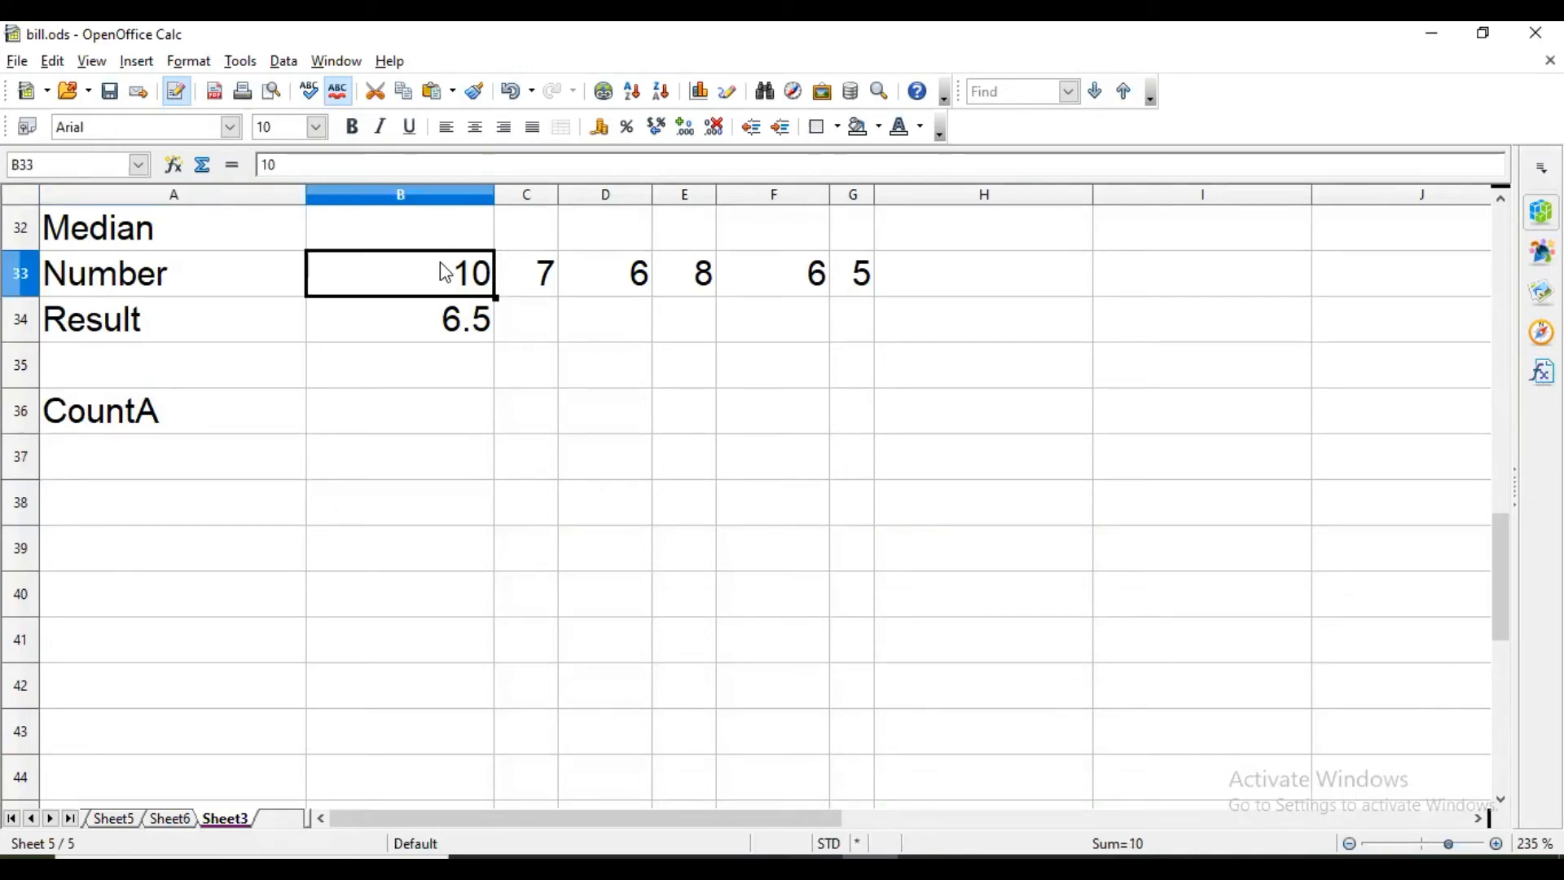
drag(246, 257, 845, 328)
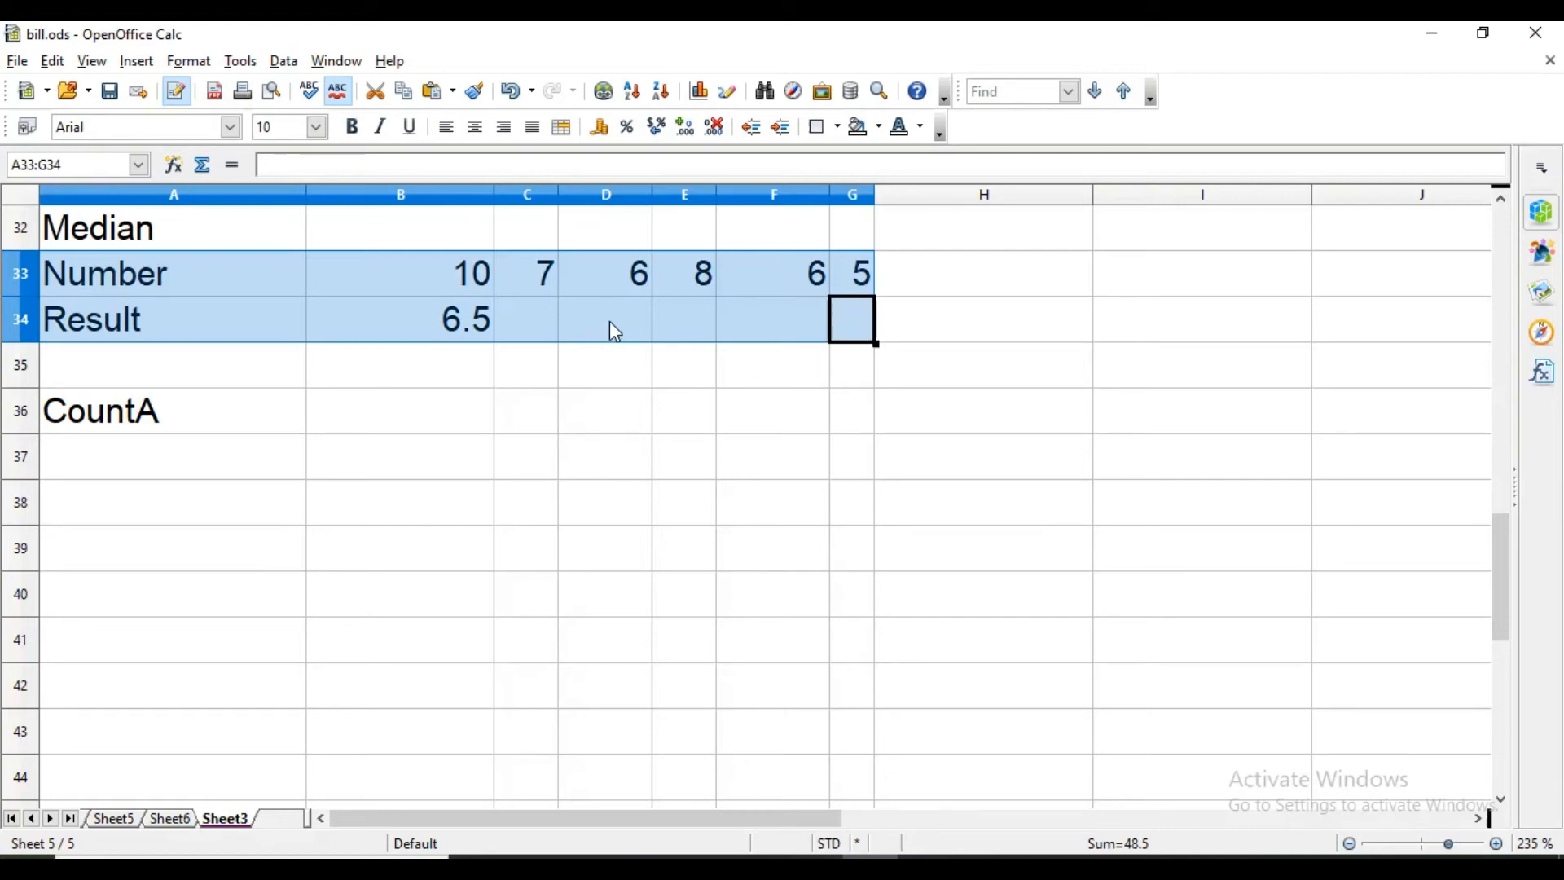
scroll(615, 330, up, 1)
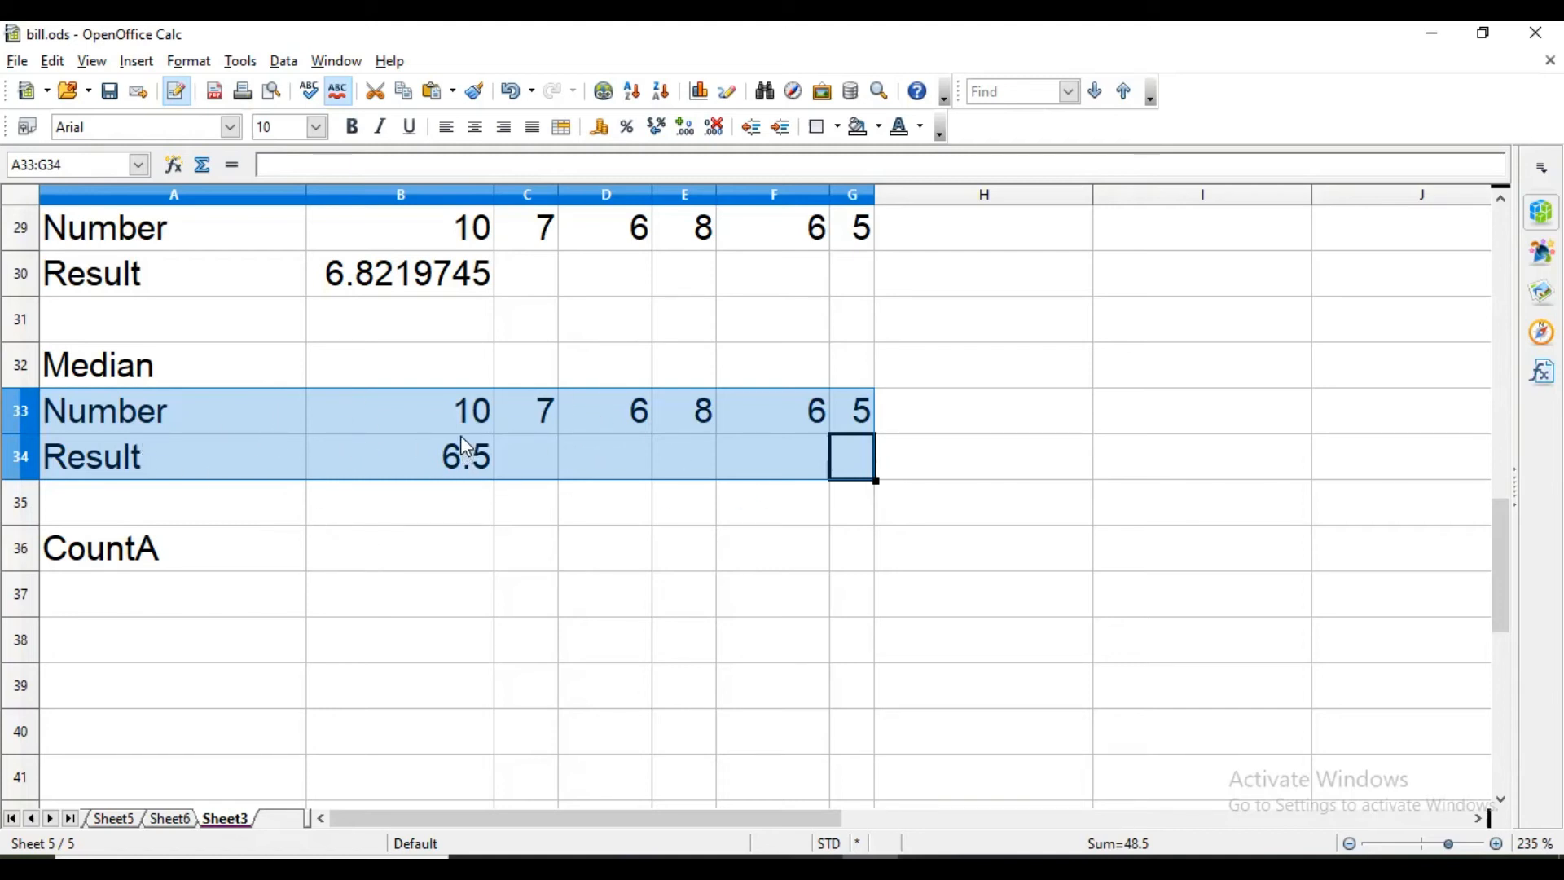
click(366, 555)
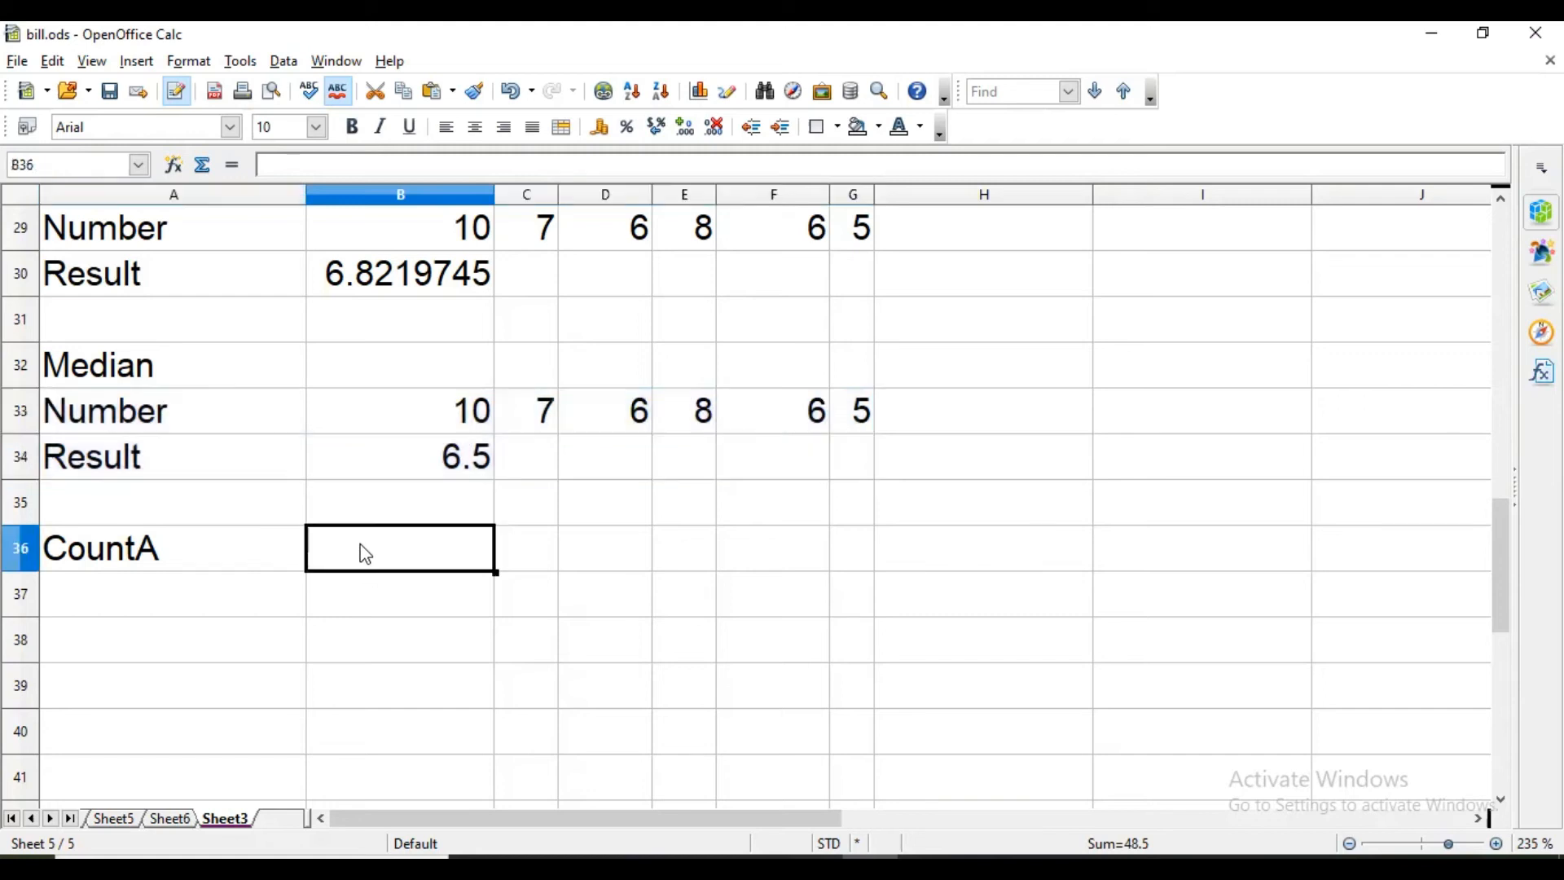
text(=)
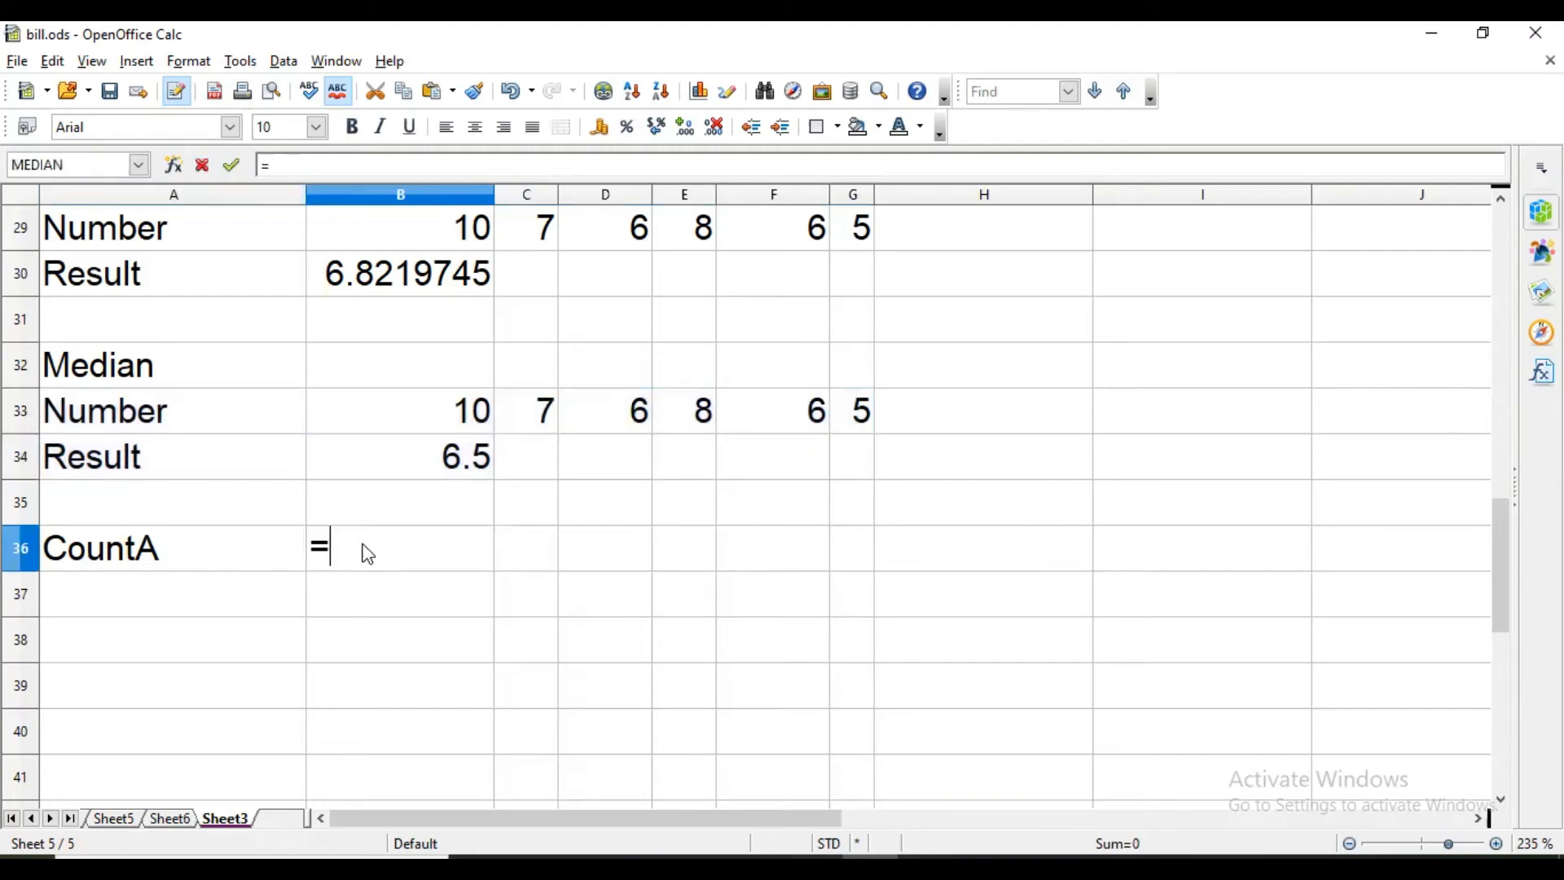
text(counta)
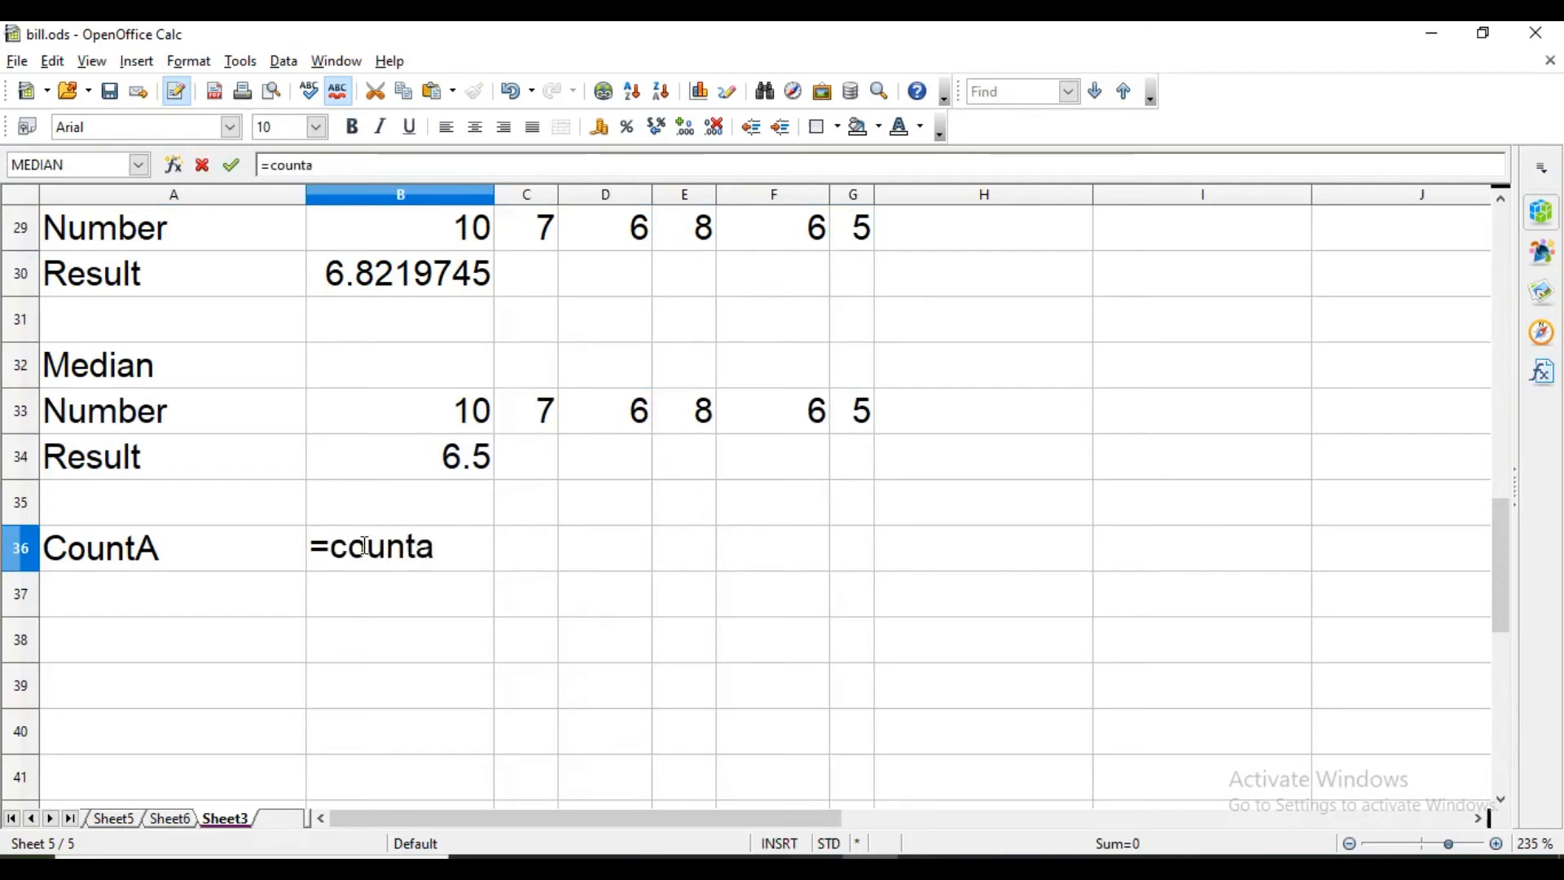
text(()
key(Up)
key(Up)
key(Up)
key(Left)
key(shift+Right)
key(shift+Right)
key(shift+Right)
key(shift+Right)
key(shift+Right)
key(shift+Right)
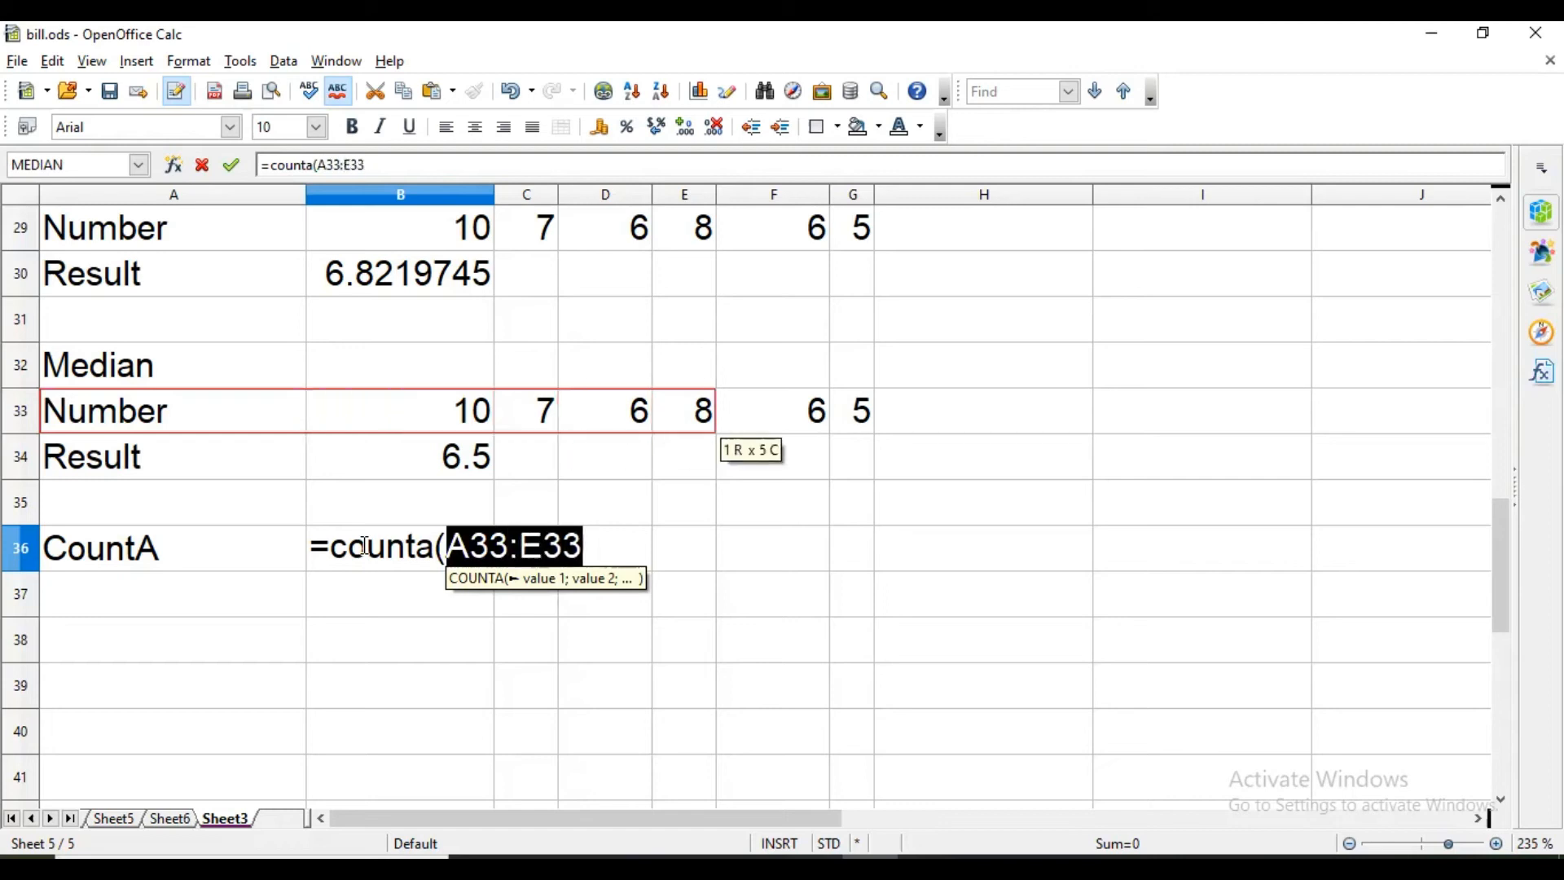
key(shift+Down)
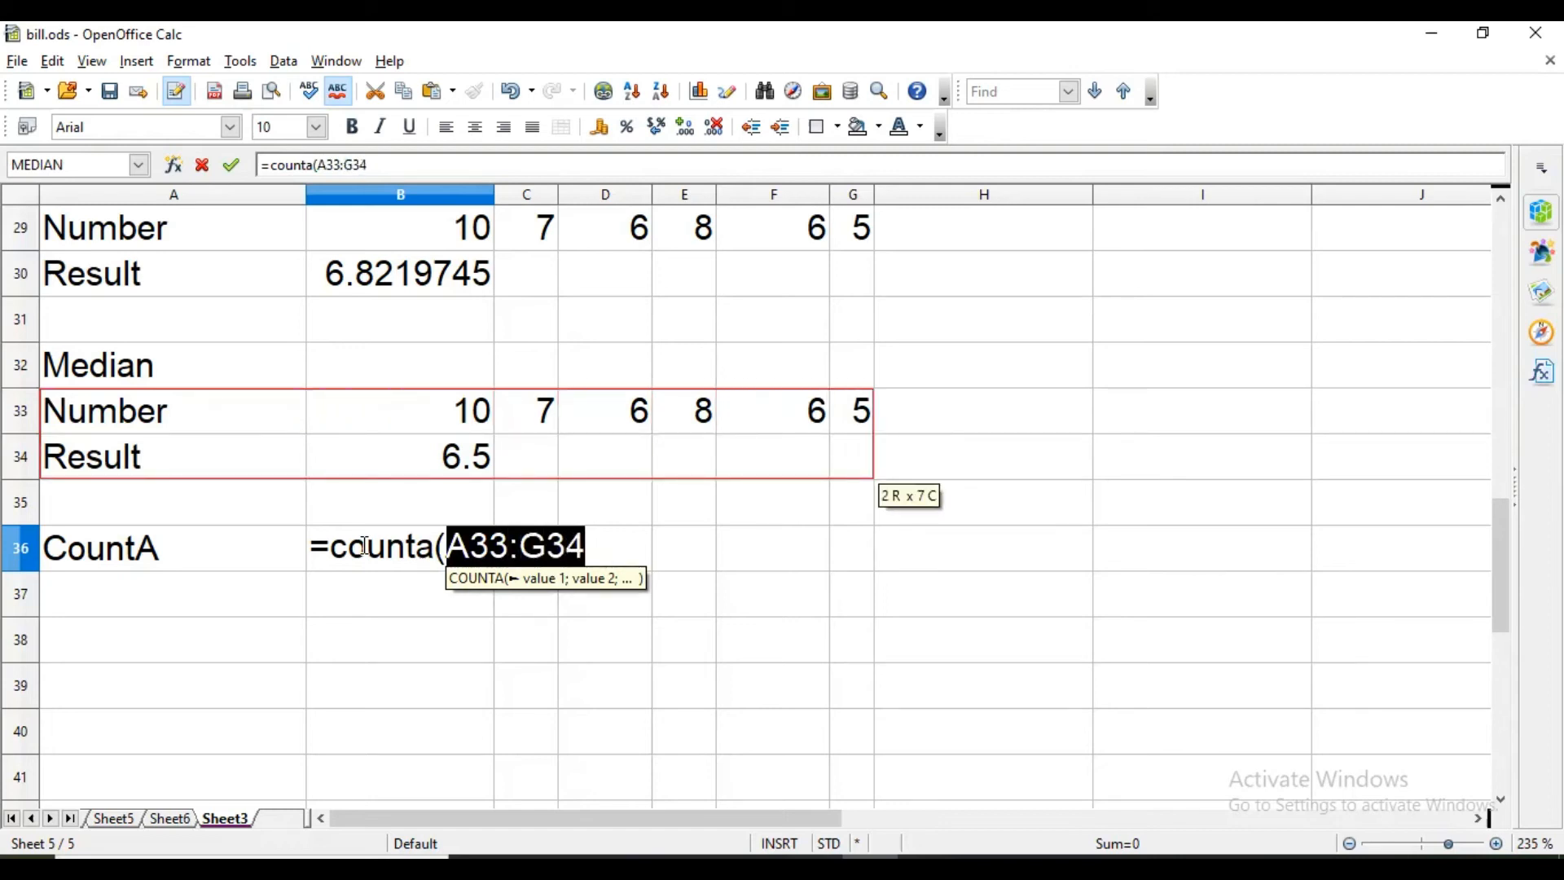
key(Return)
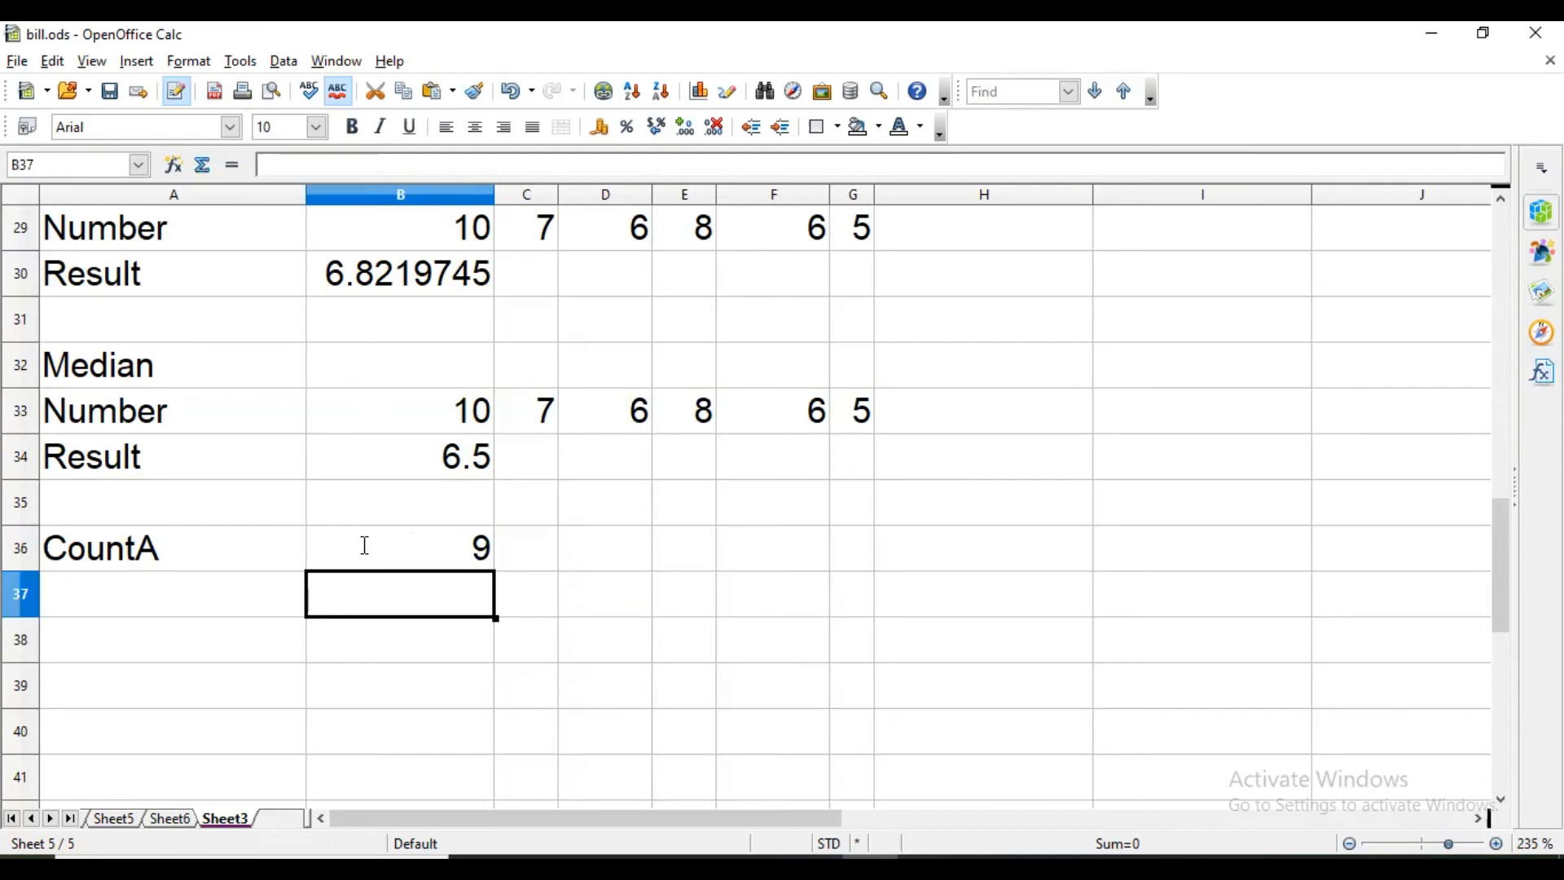
click(368, 554)
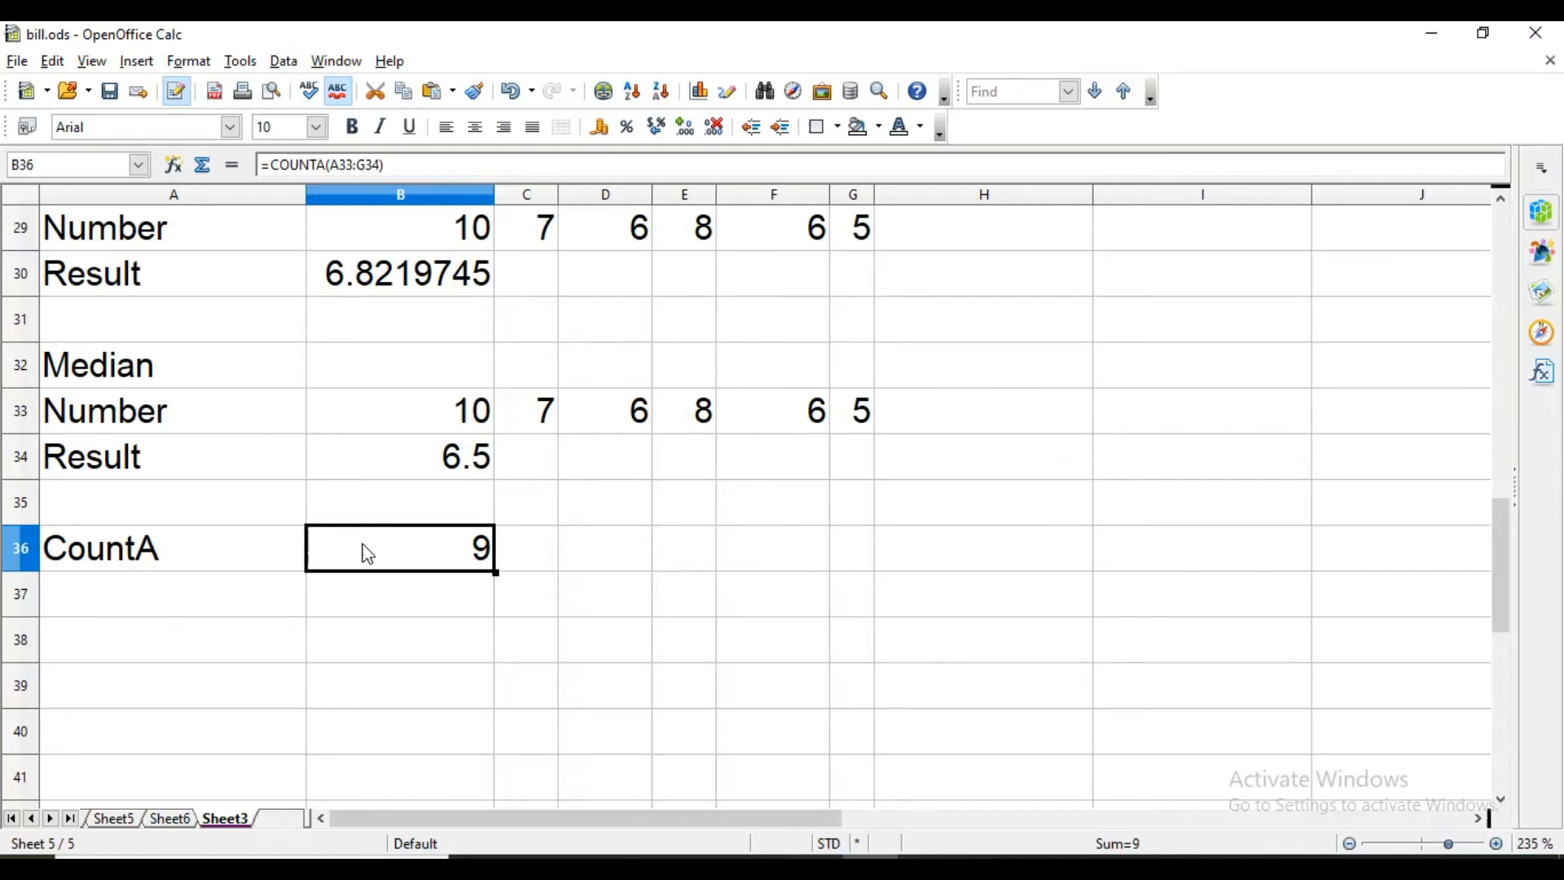
- Add the heading "Largest Value" in cell A38, leaving one blank row below the CountA example
key(Down)
key(Down)
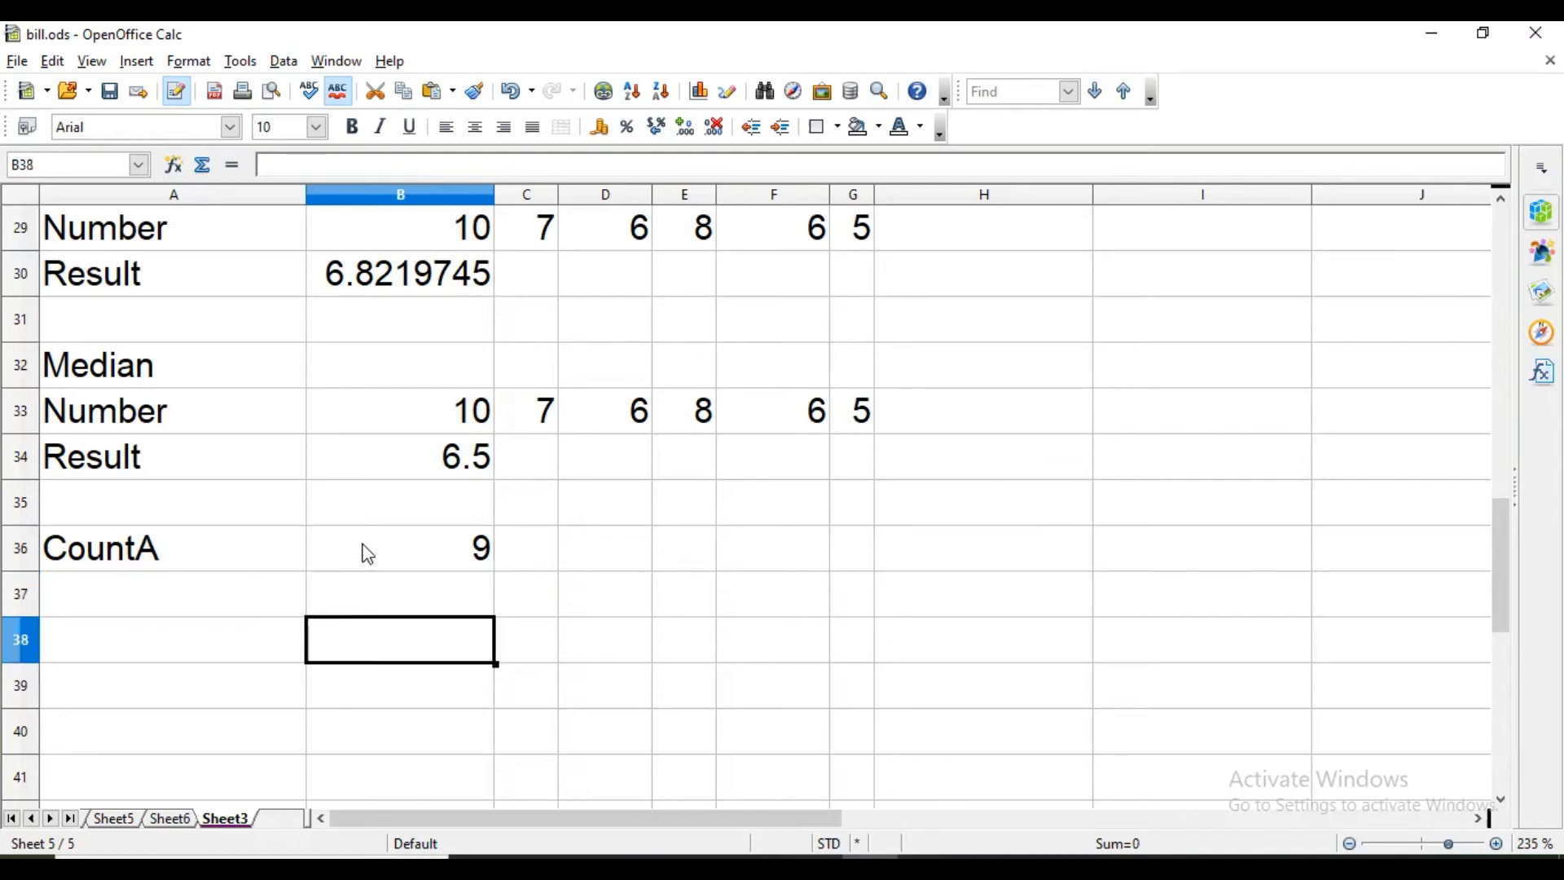
key(Left)
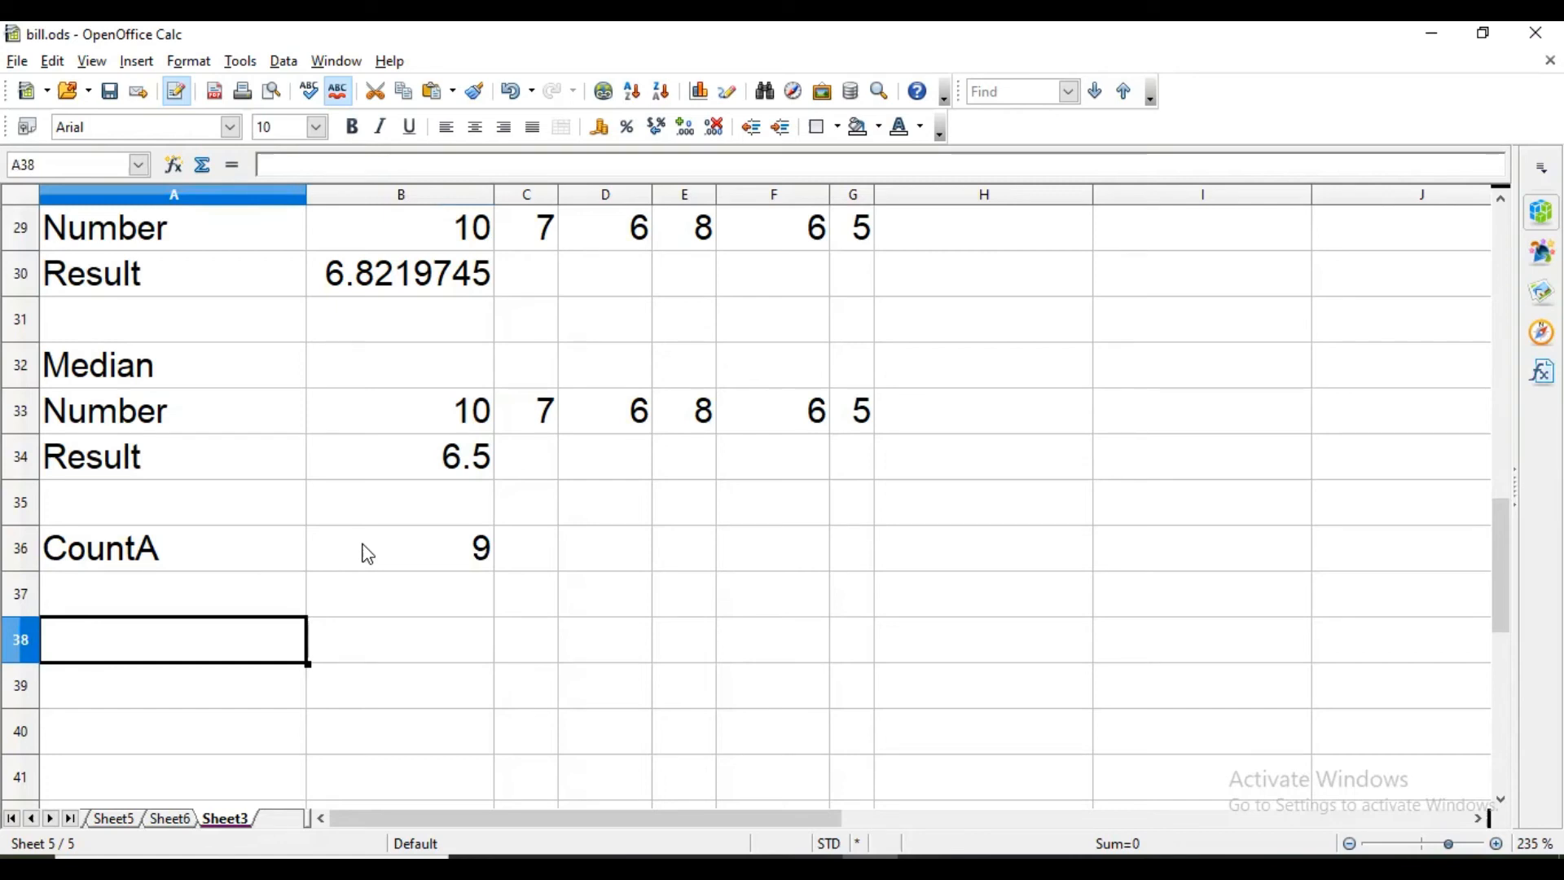
text(Largest V)
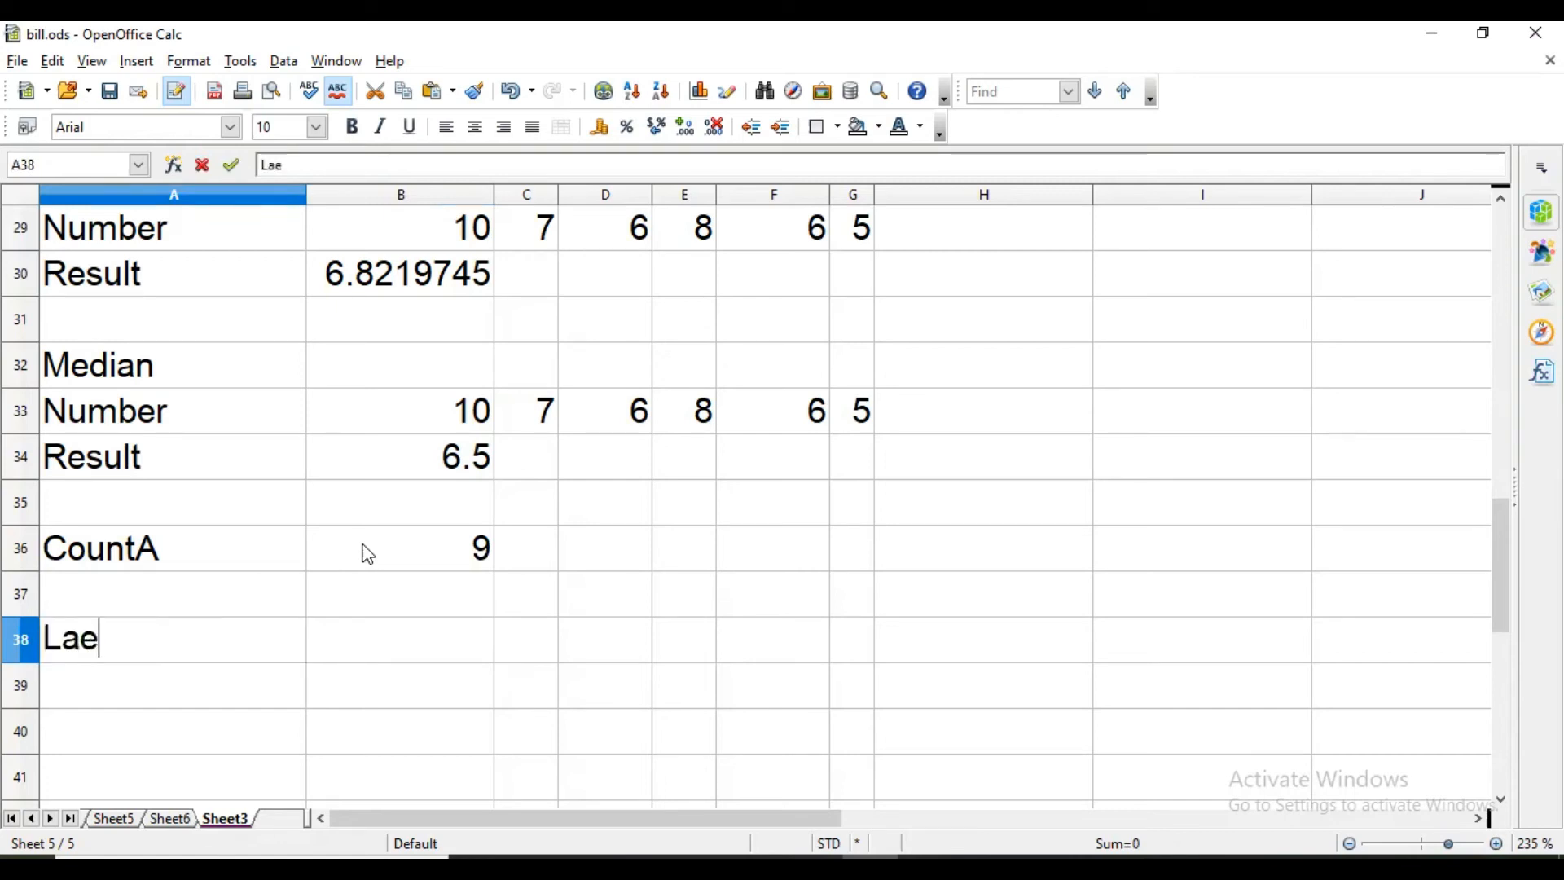
text(alue)
key(Return)
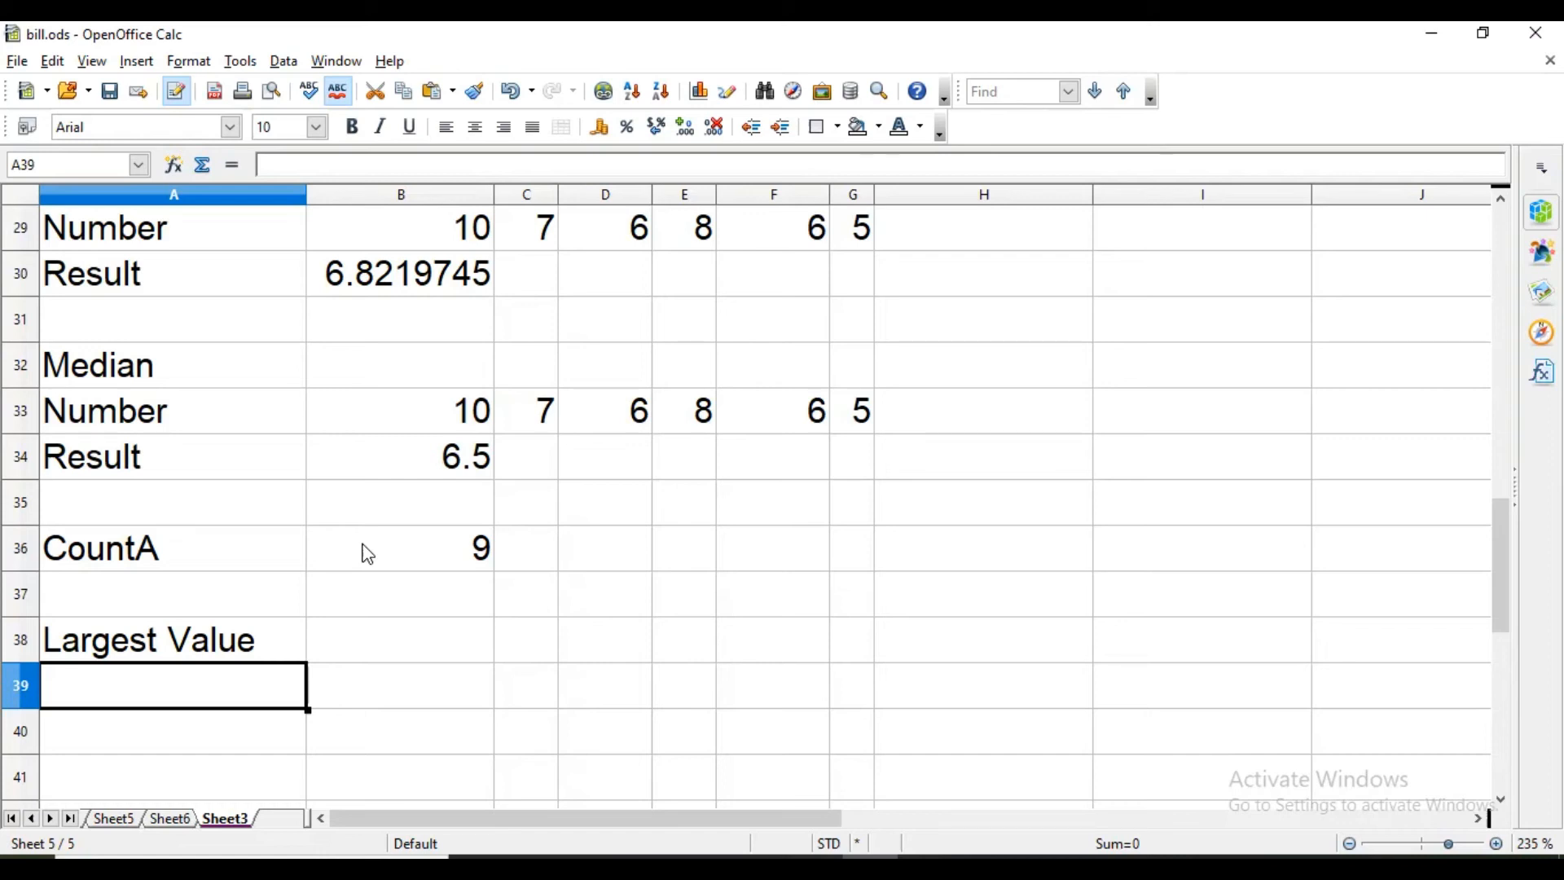
- Copy the Median example's Number row (A33:G33) to row 39, starting in cell A39
drag(269, 414, 868, 431)
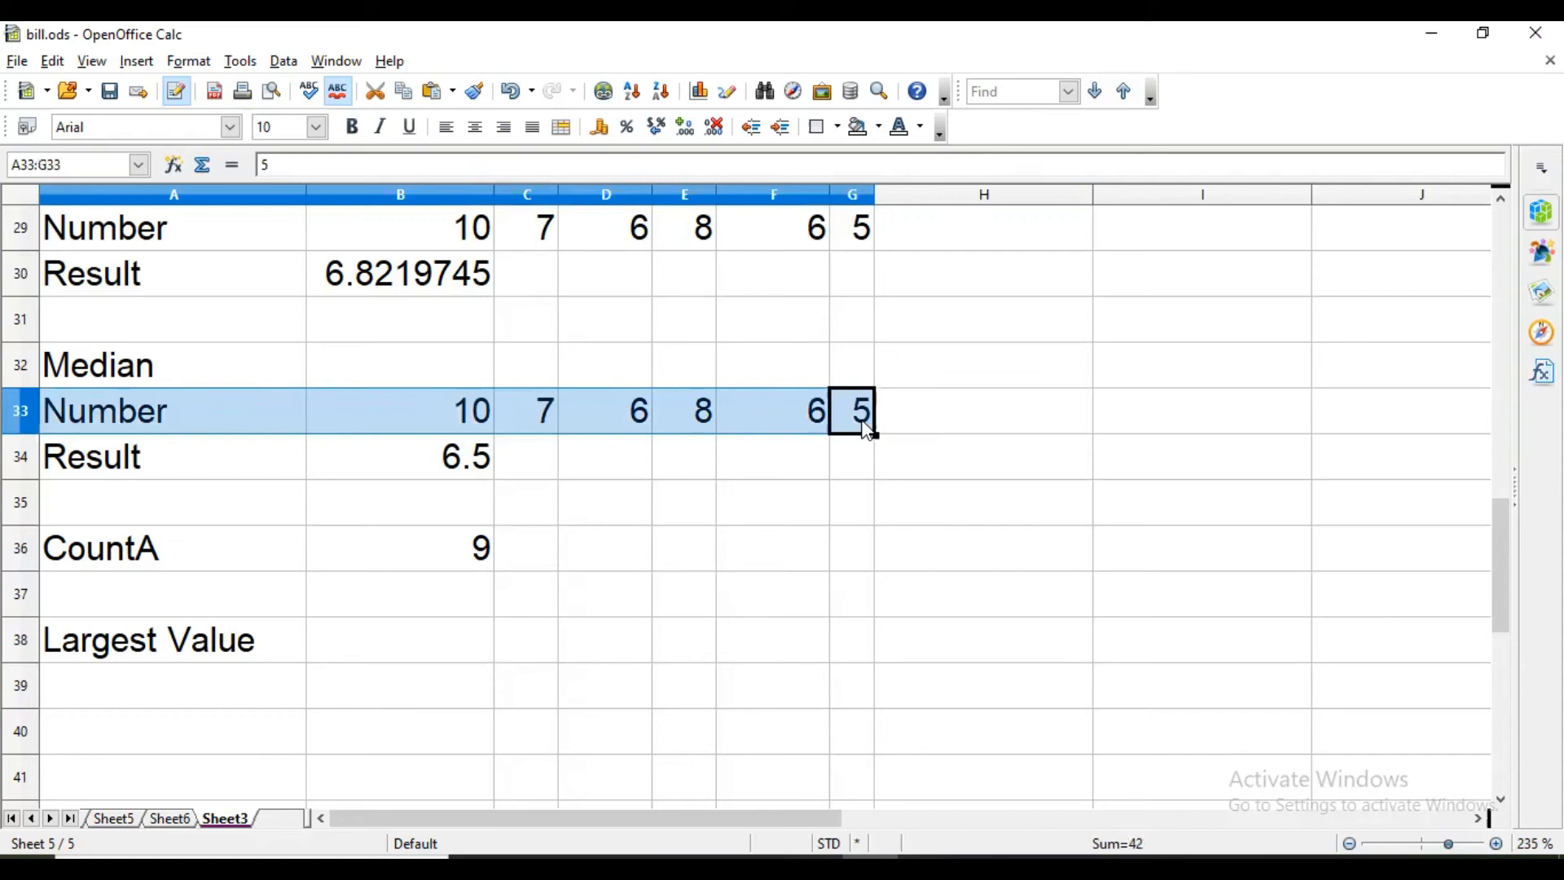
click(257, 695)
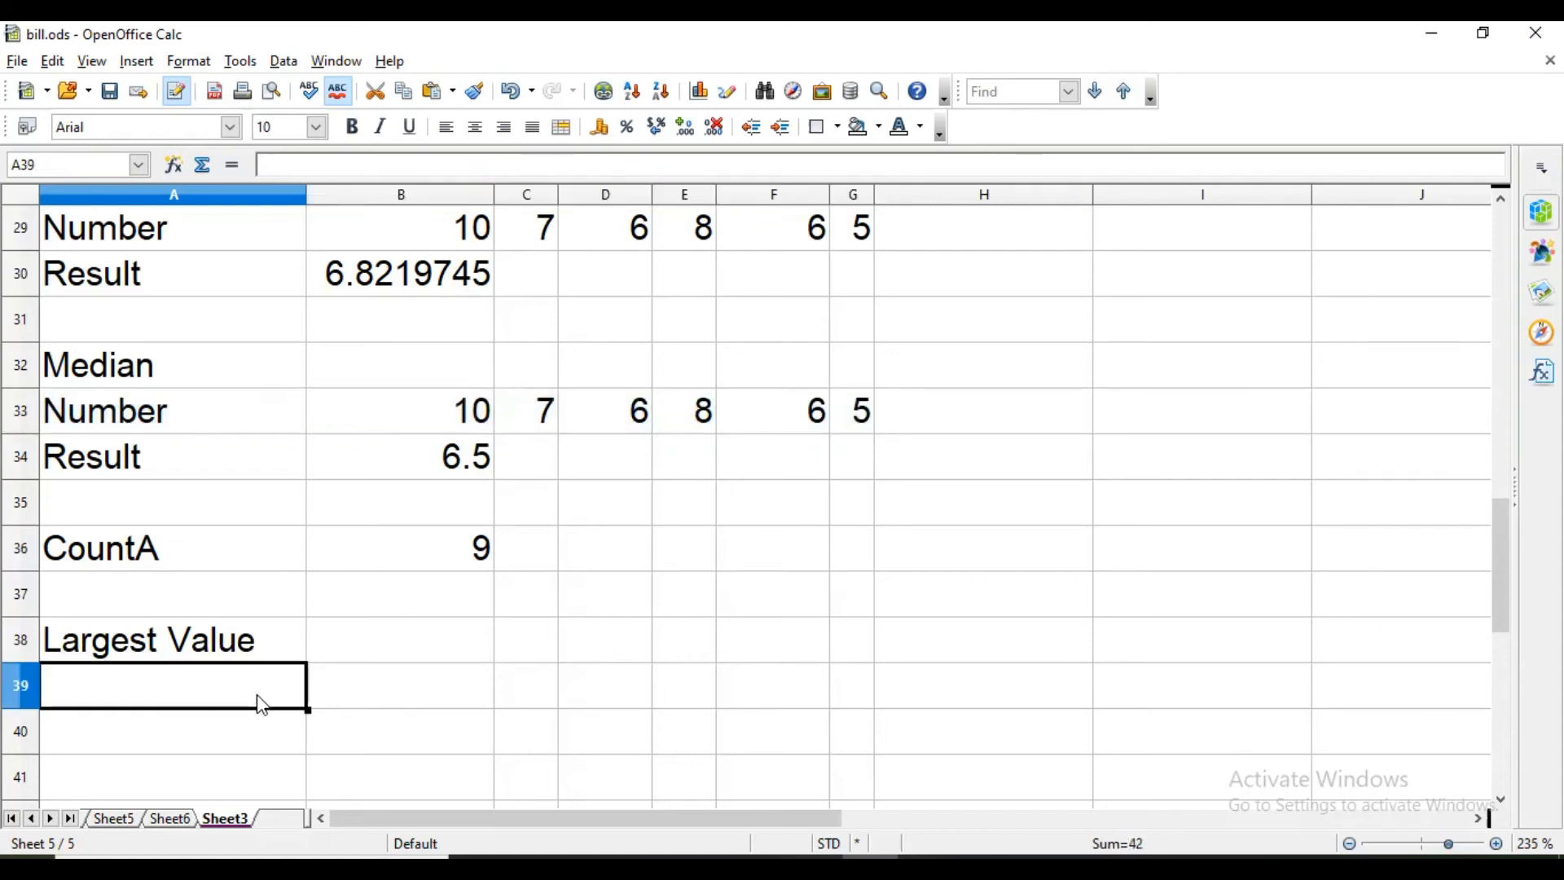
key(ctrl+v)
- Label cell A40 as "Place" and enter the rank 2 in cell B40
click(255, 726)
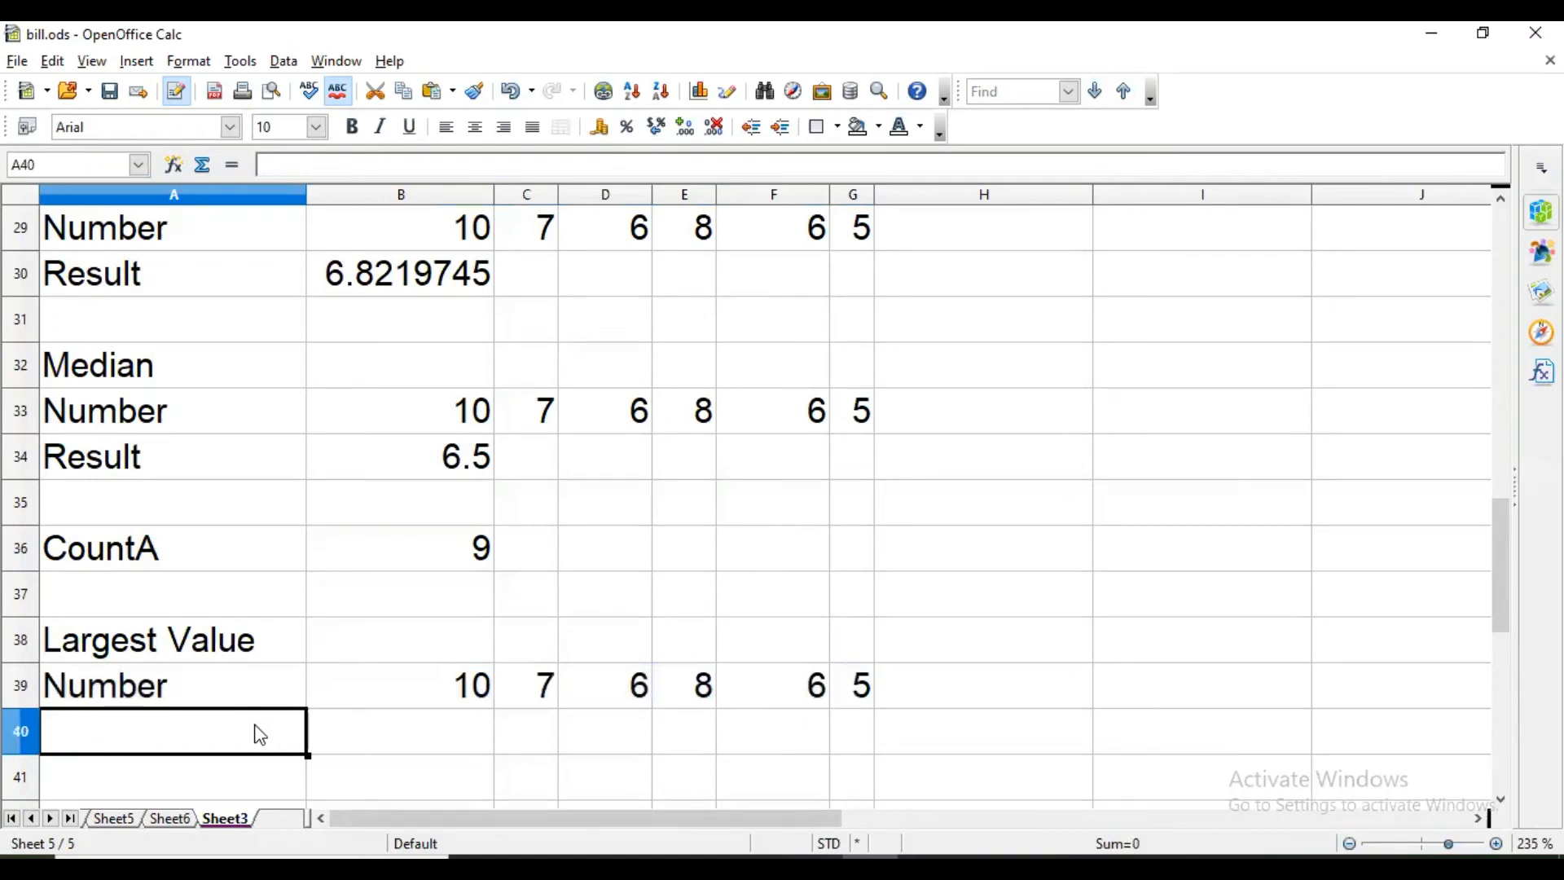
text(Places)
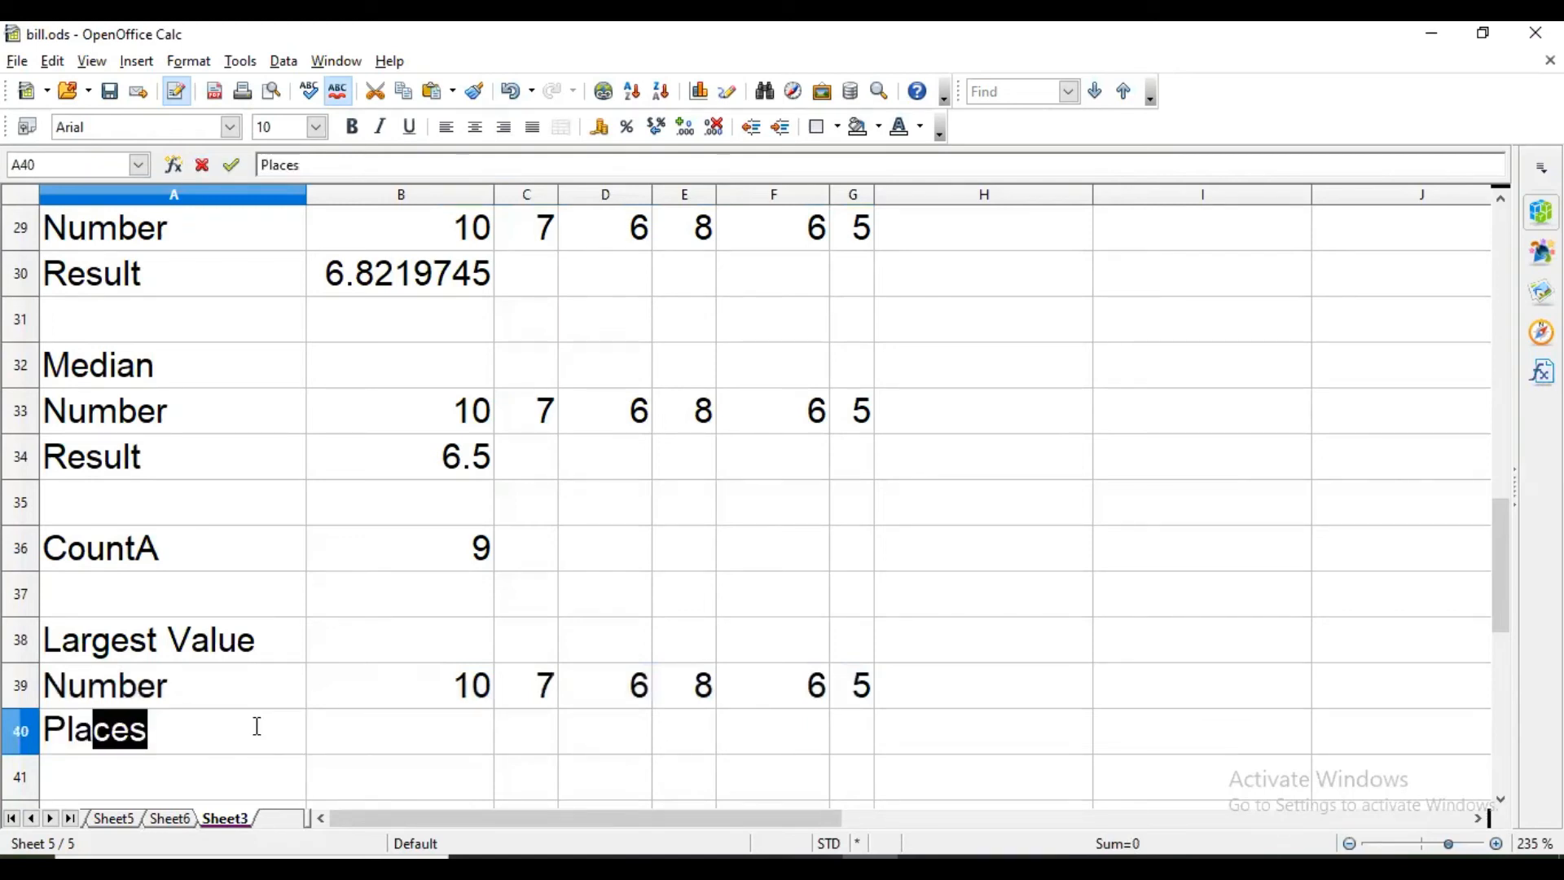
key(Right)
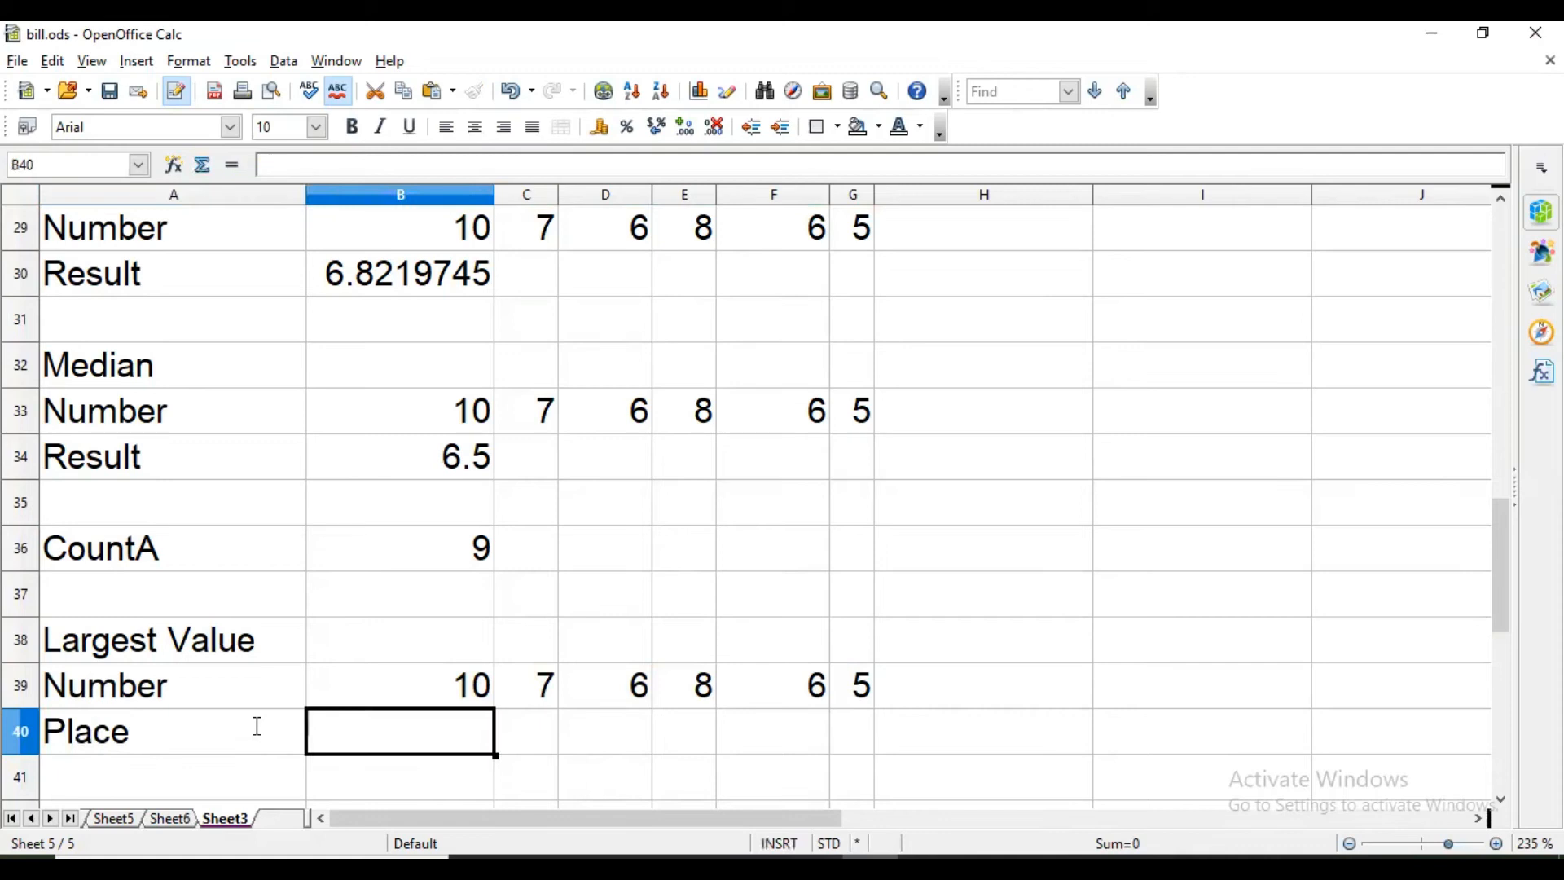
text(2)
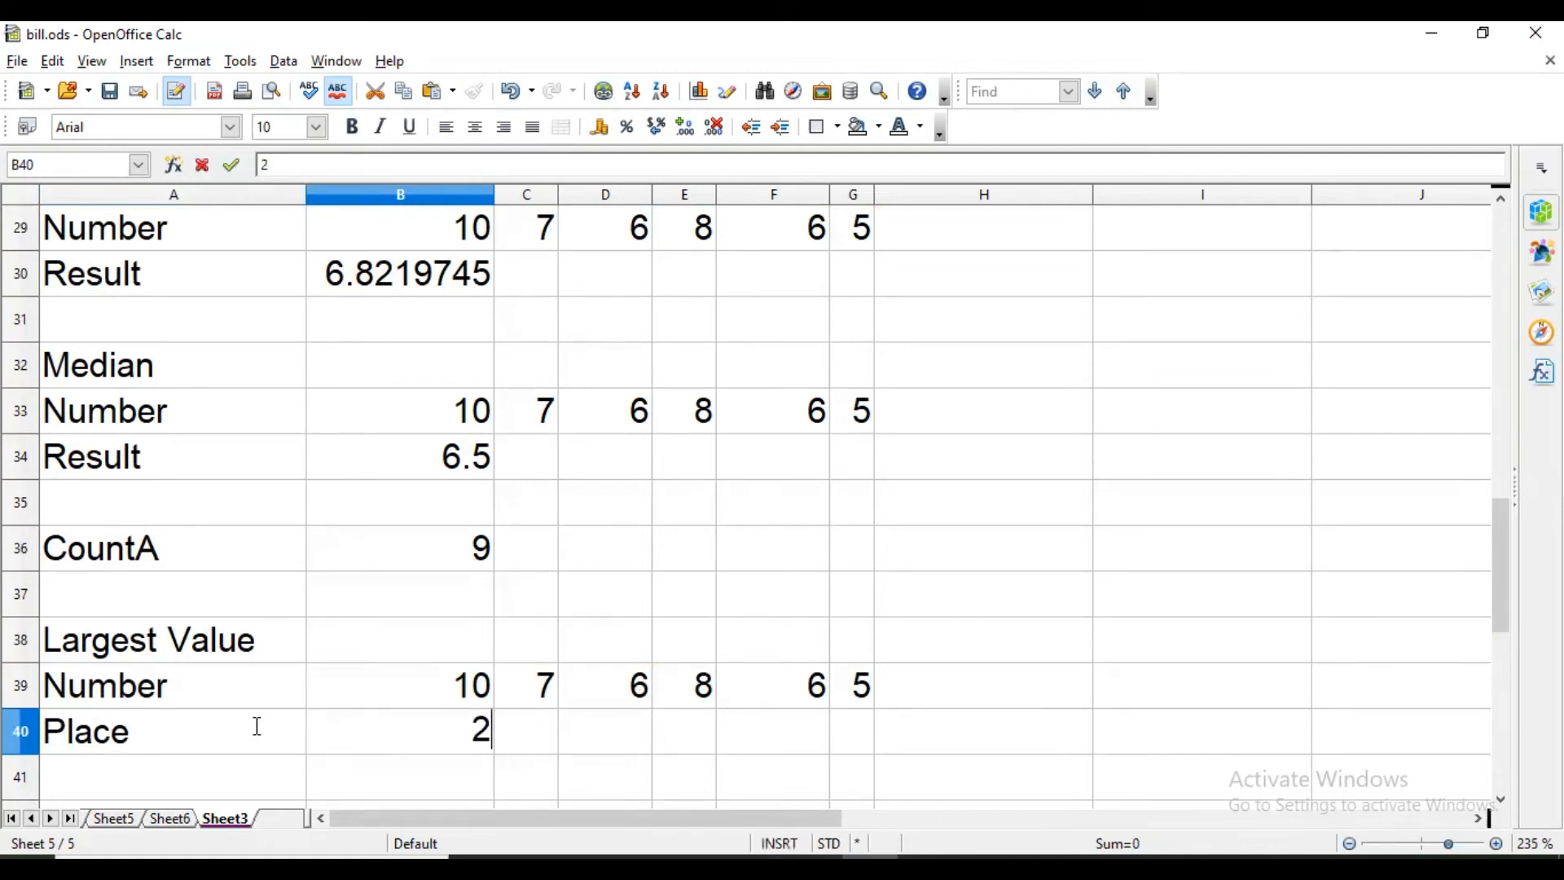
key(Return)
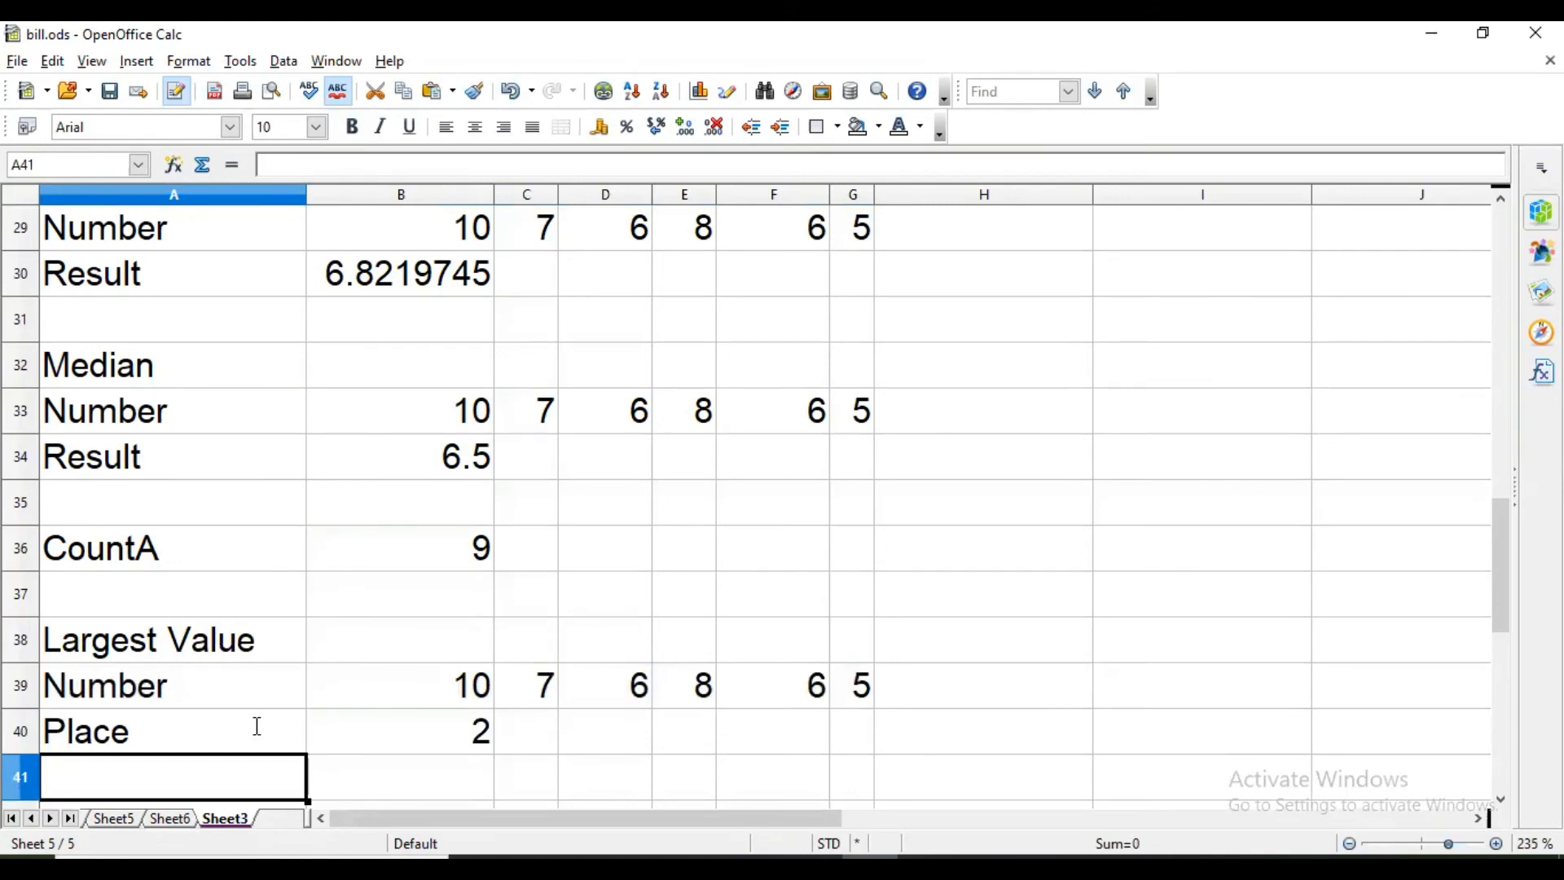
- Enter the further ranks 3 and 4 in cells C40 and D40 of the Place row
key(Right)
key(Right)
key(Up)
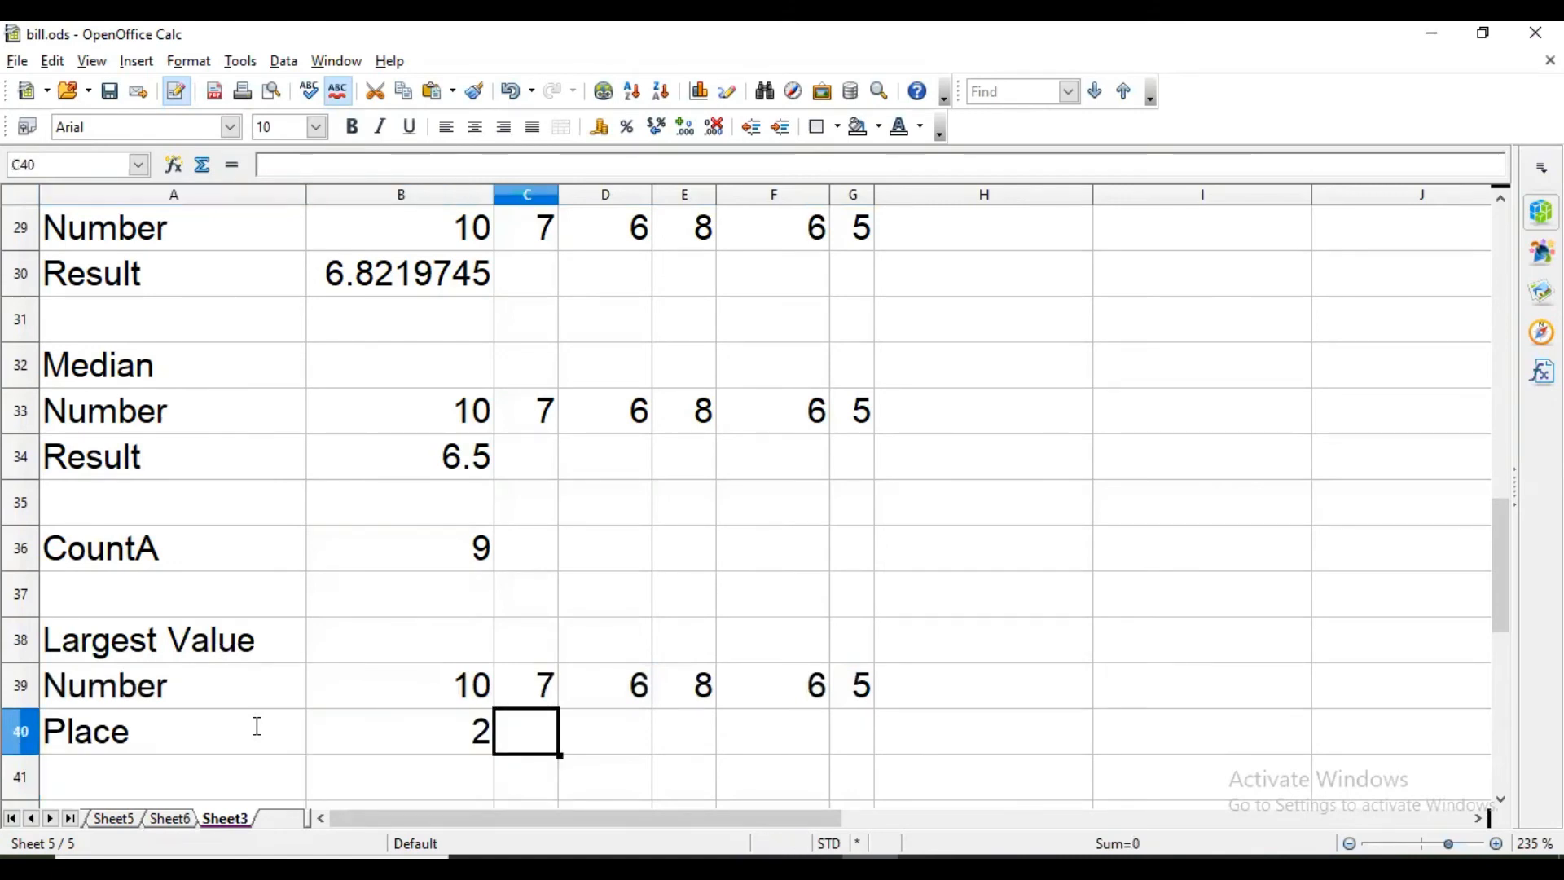
text(3)
key(Return)
key(Up)
key(Right)
text(4)
key(Return)
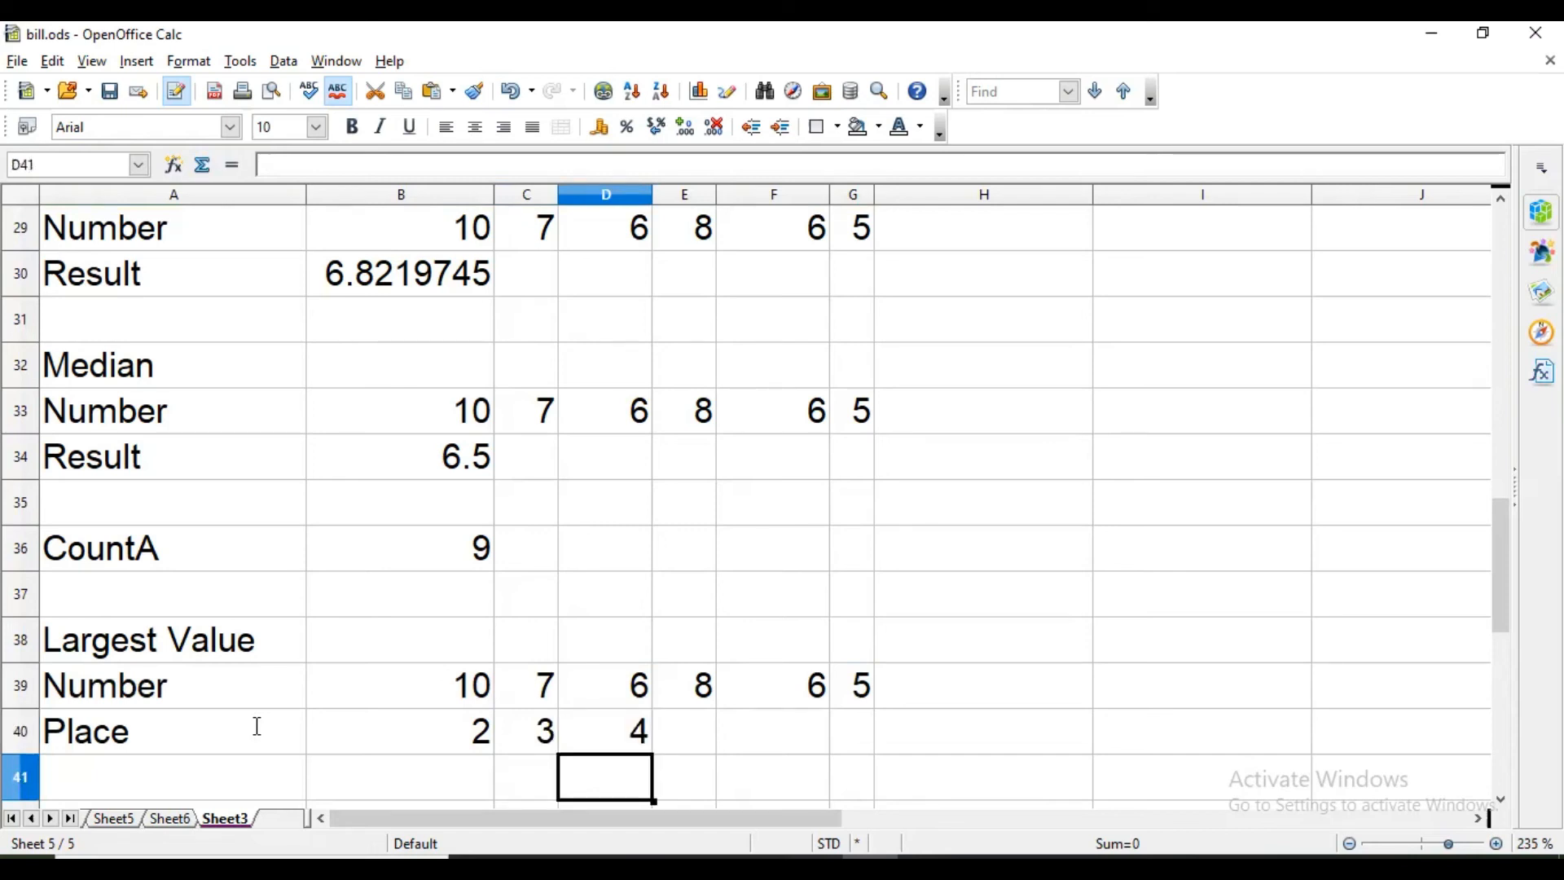
- Find the second-largest number in row 39 with the formula =LARGE(B39:G39;B40) in cell B41
key(Left)
key(Left)
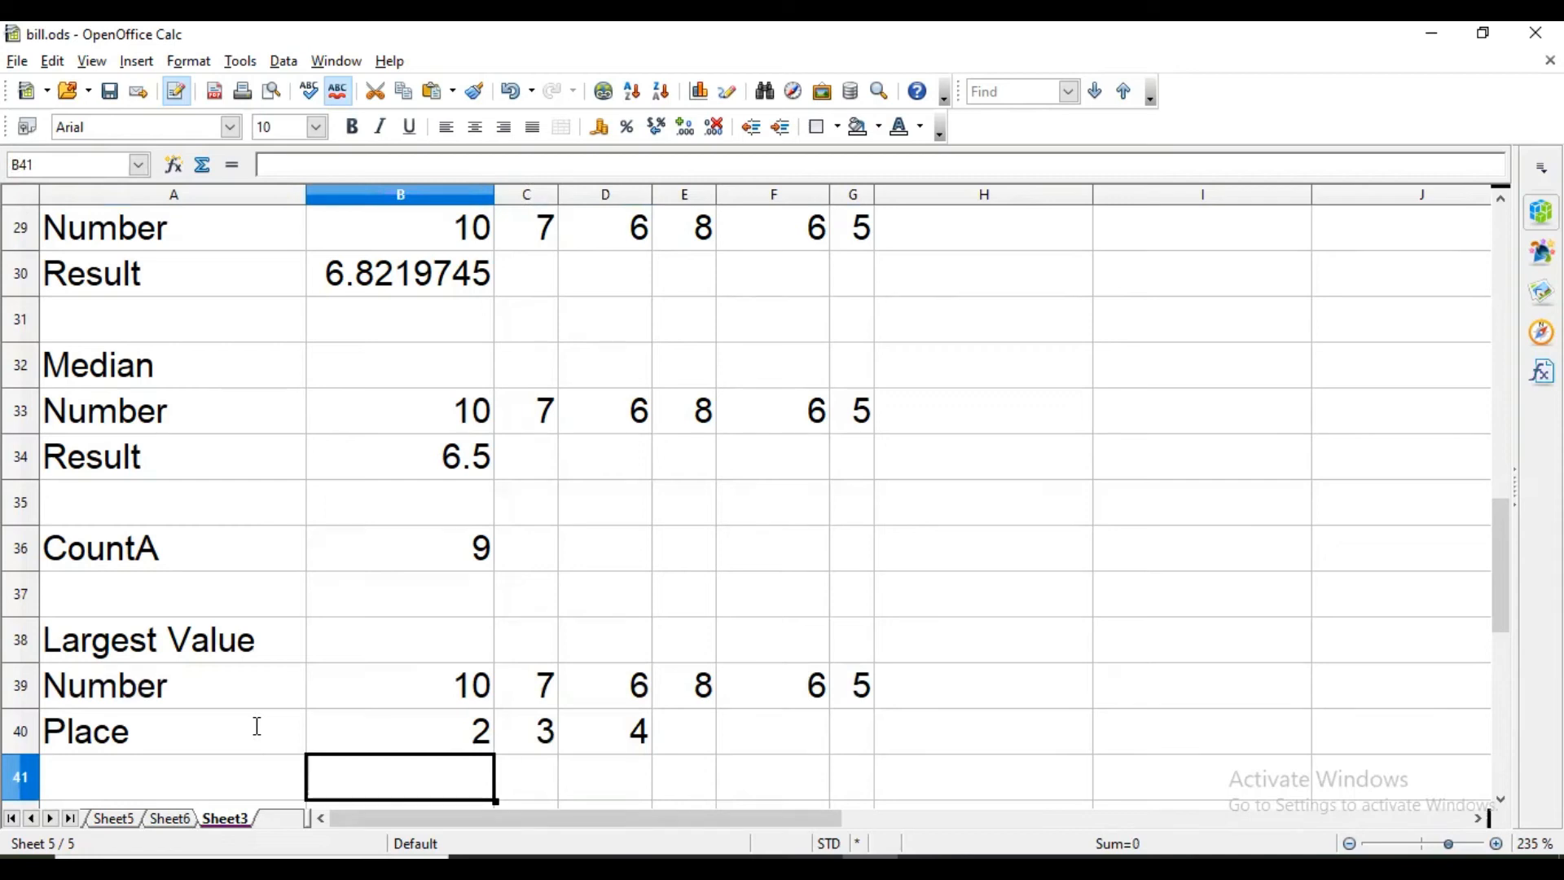
text(=large()
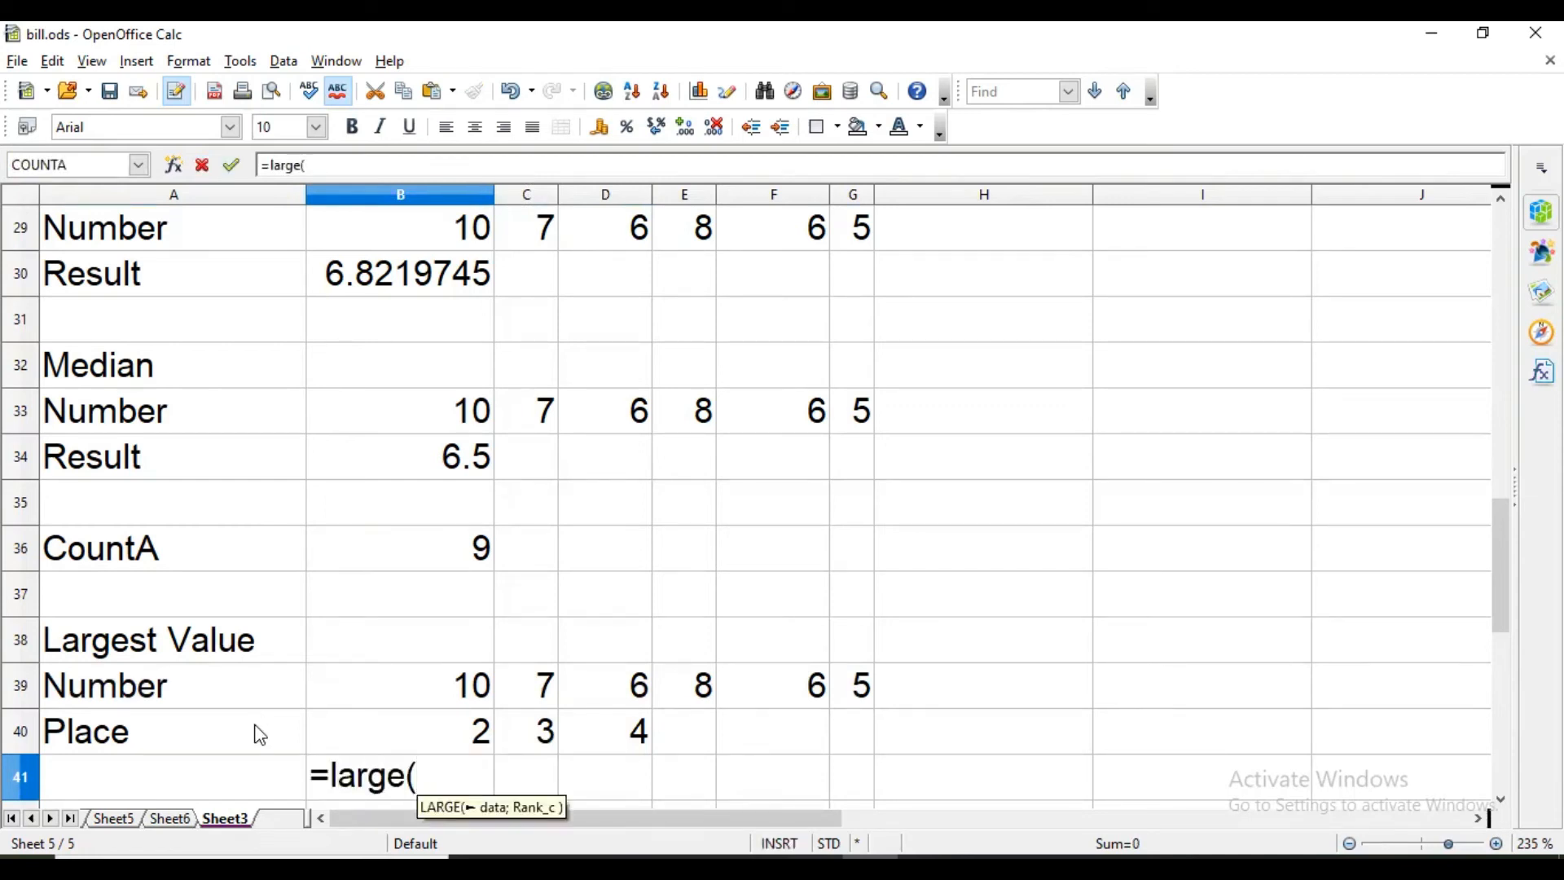
key(Up)
key(Up)
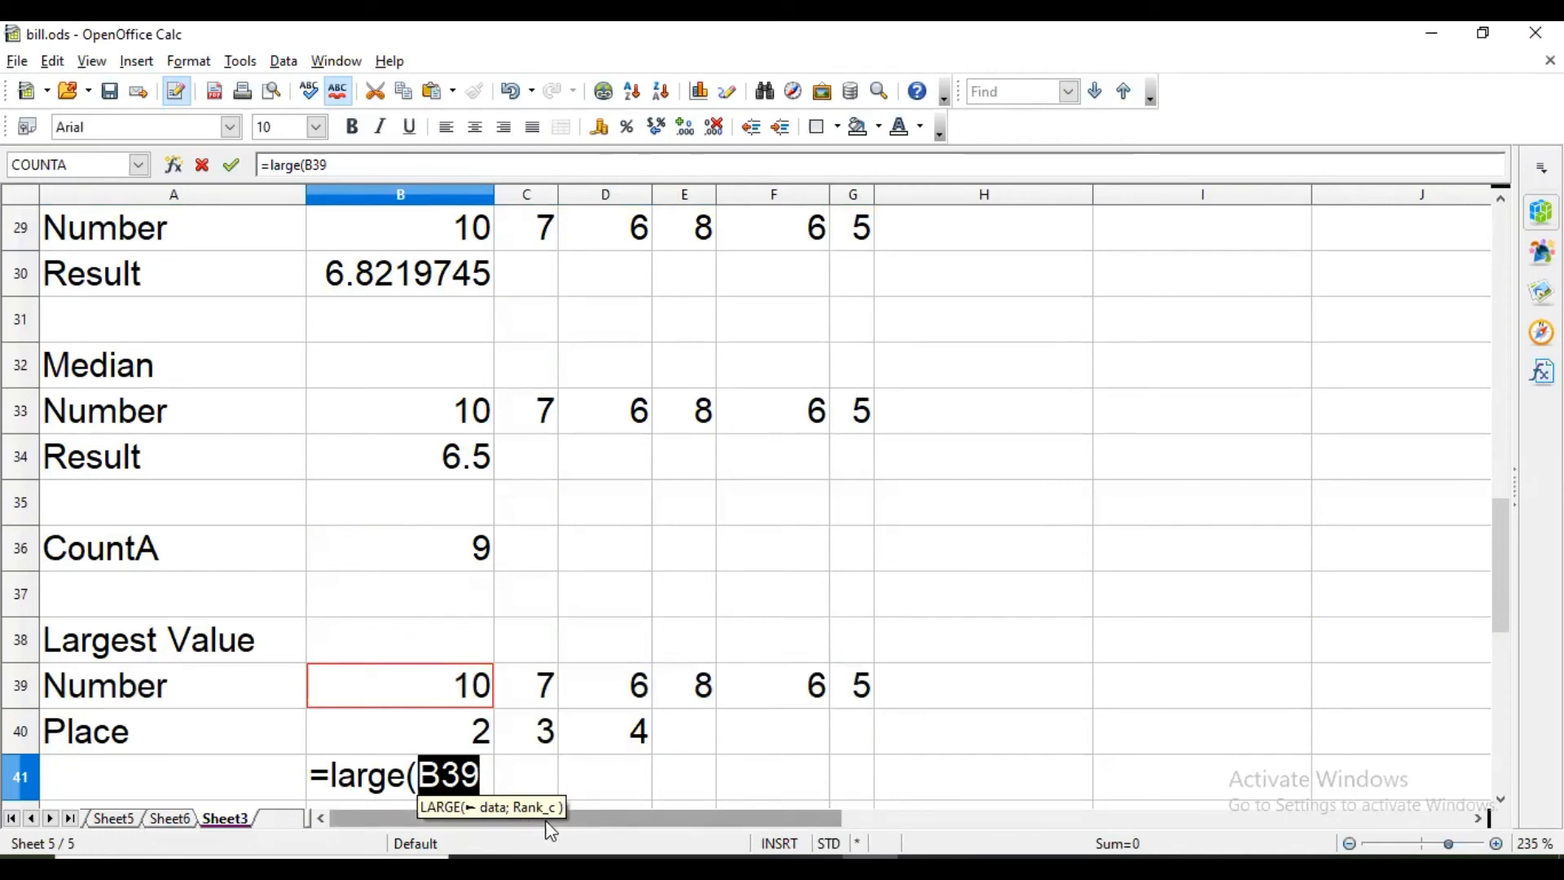
drag(445, 705, 853, 701)
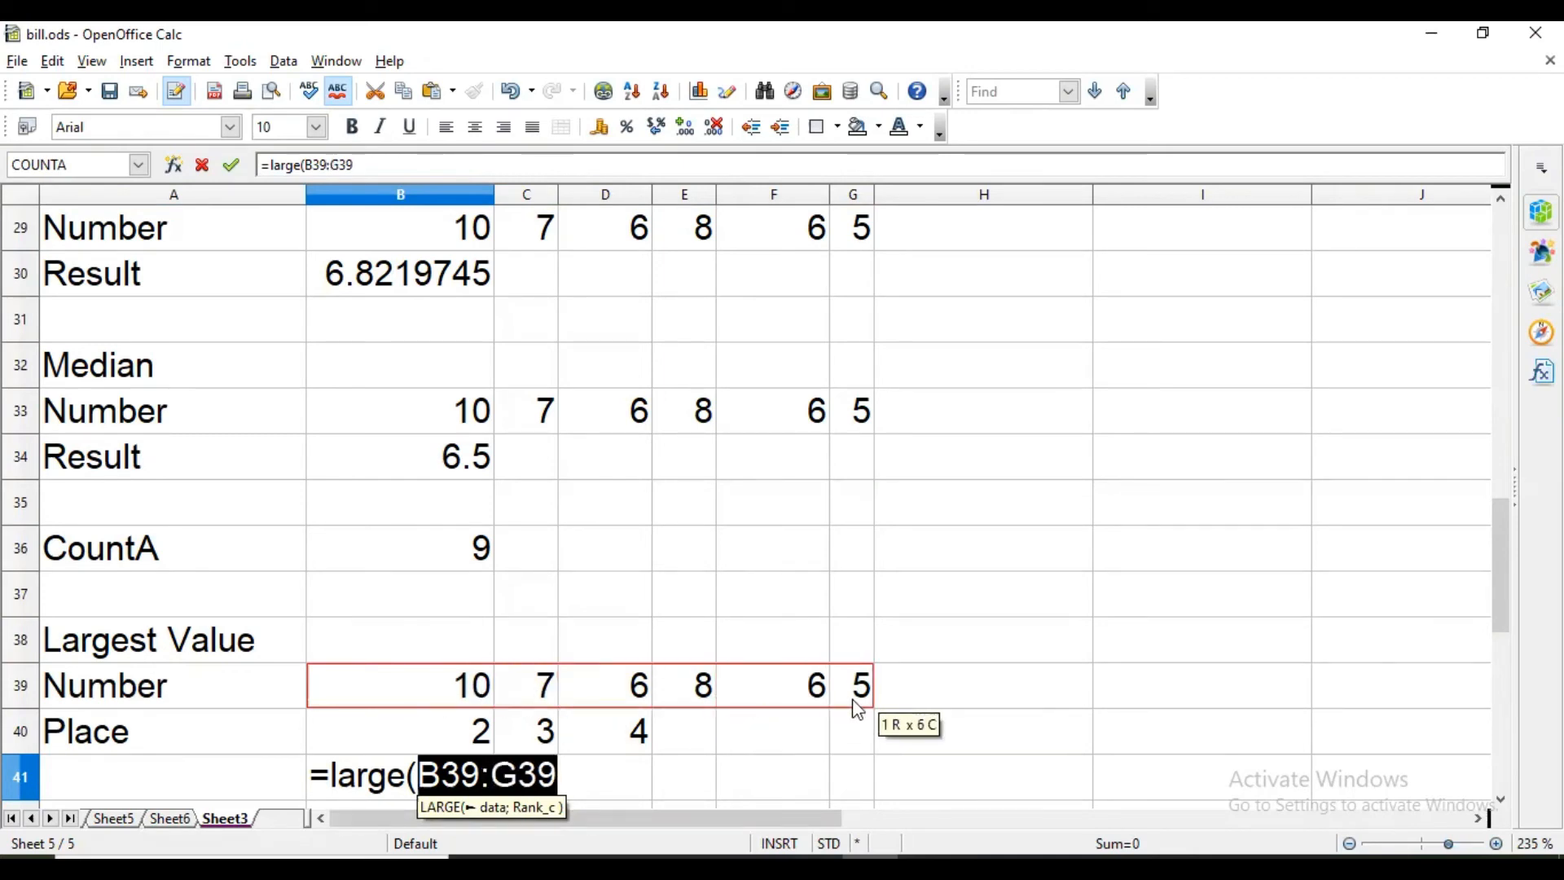
text(;)
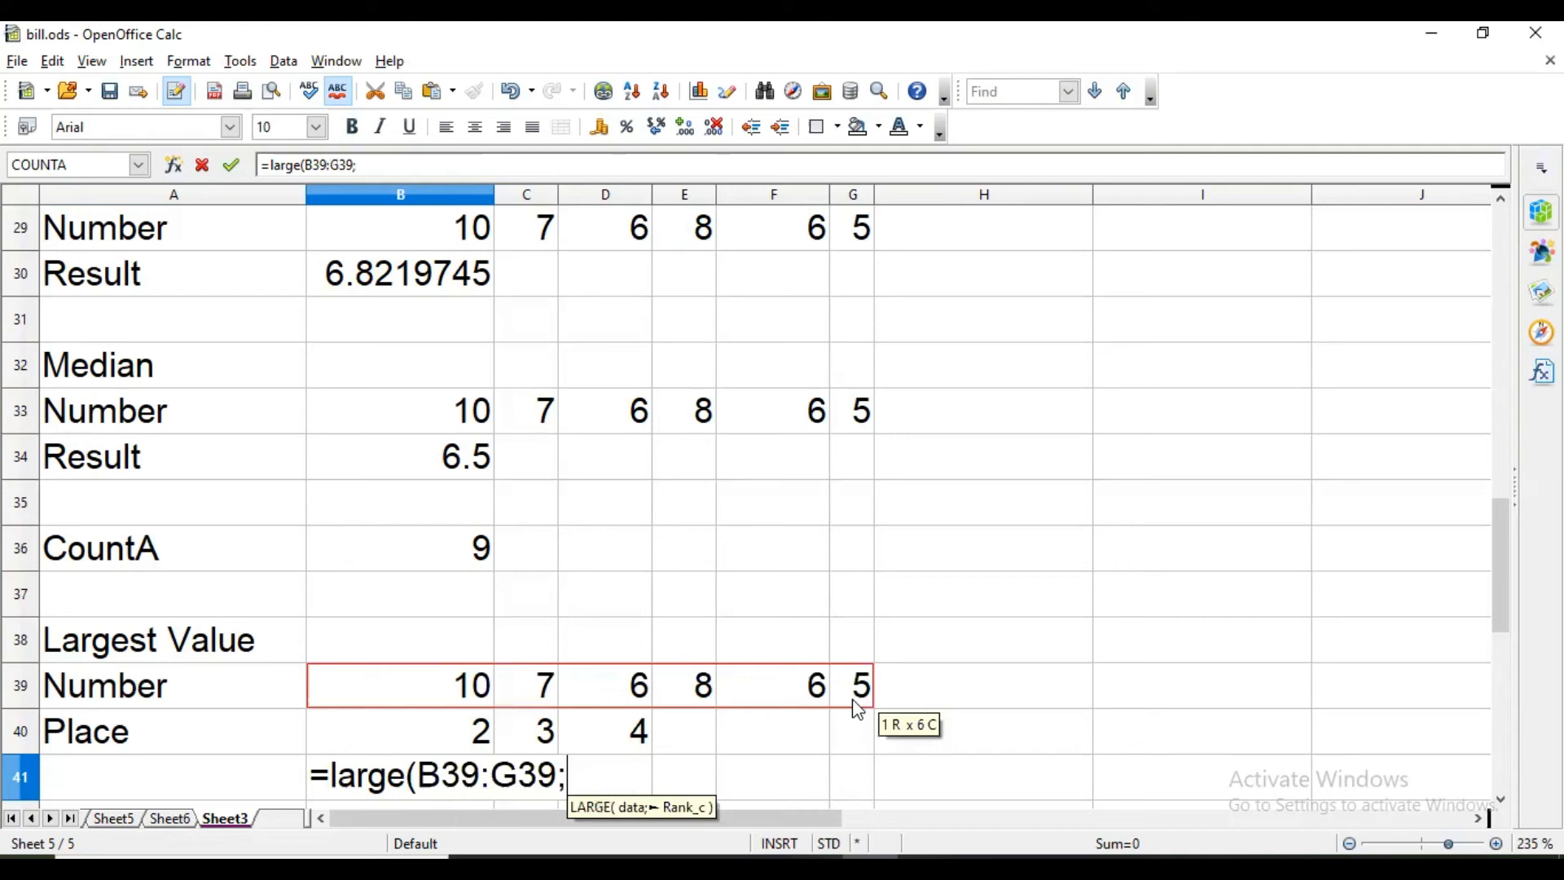
click(455, 745)
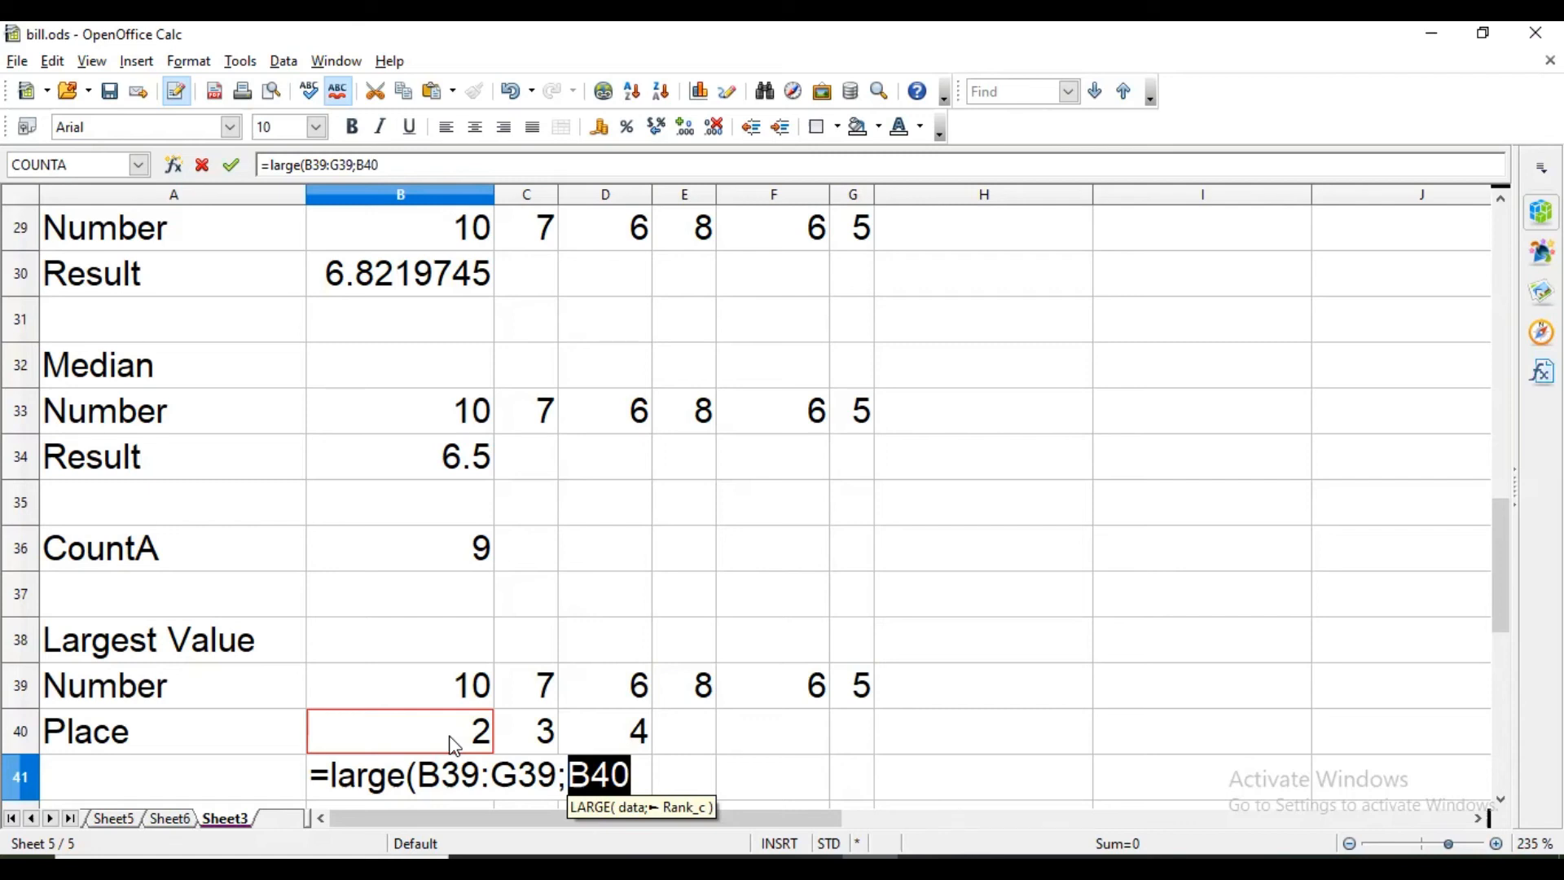
text())
key(Return)
click(455, 745)
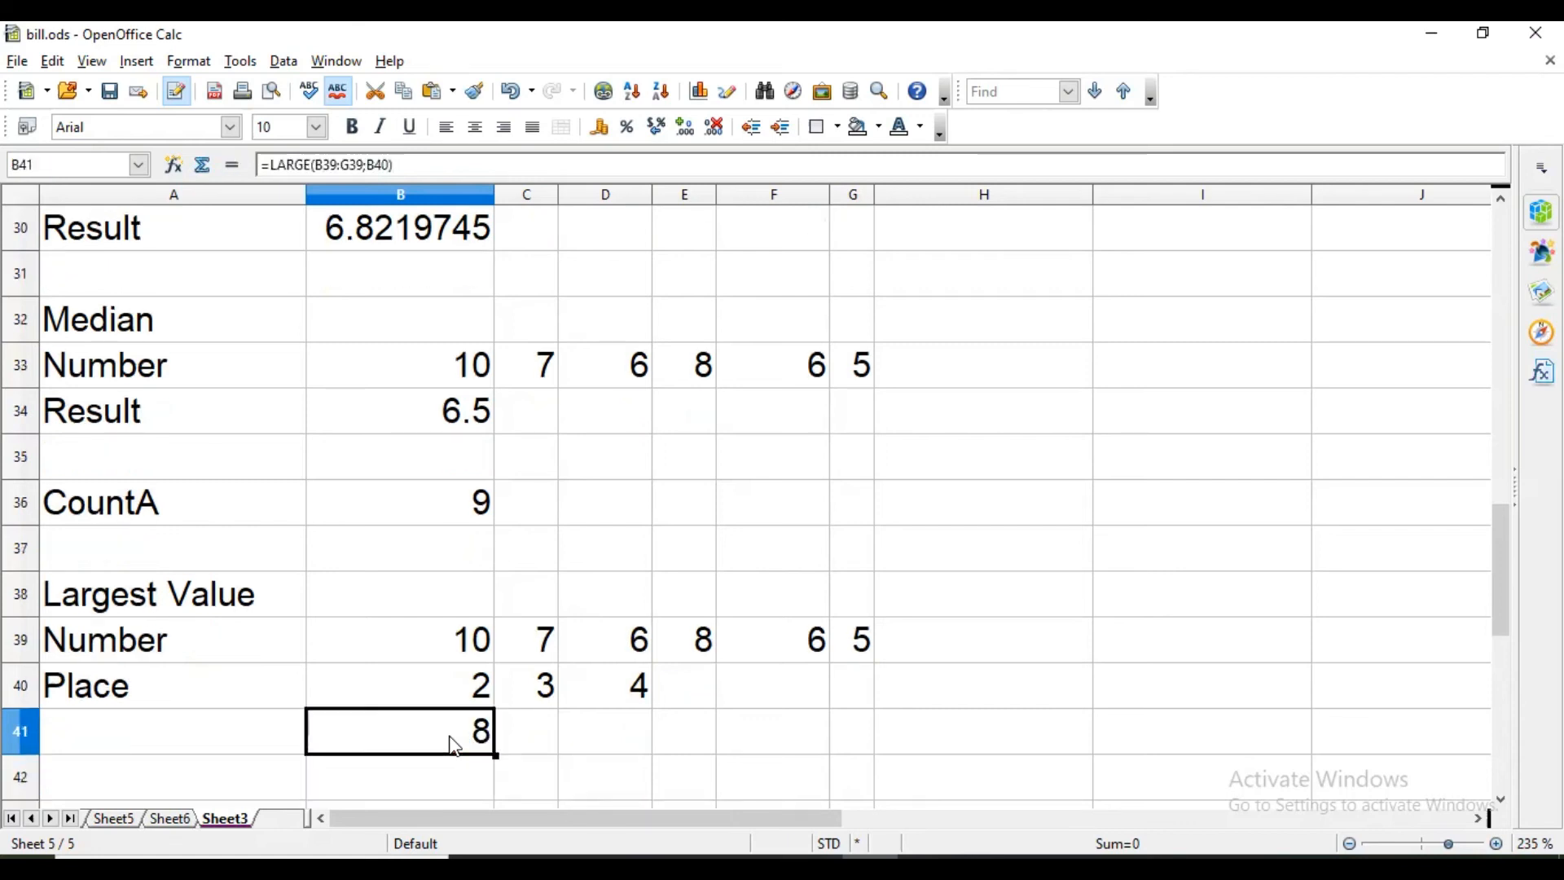
- Find the third-largest number in row 39 with the formula =LARGE(B39:G39;C40) in cell C41
key(Right)
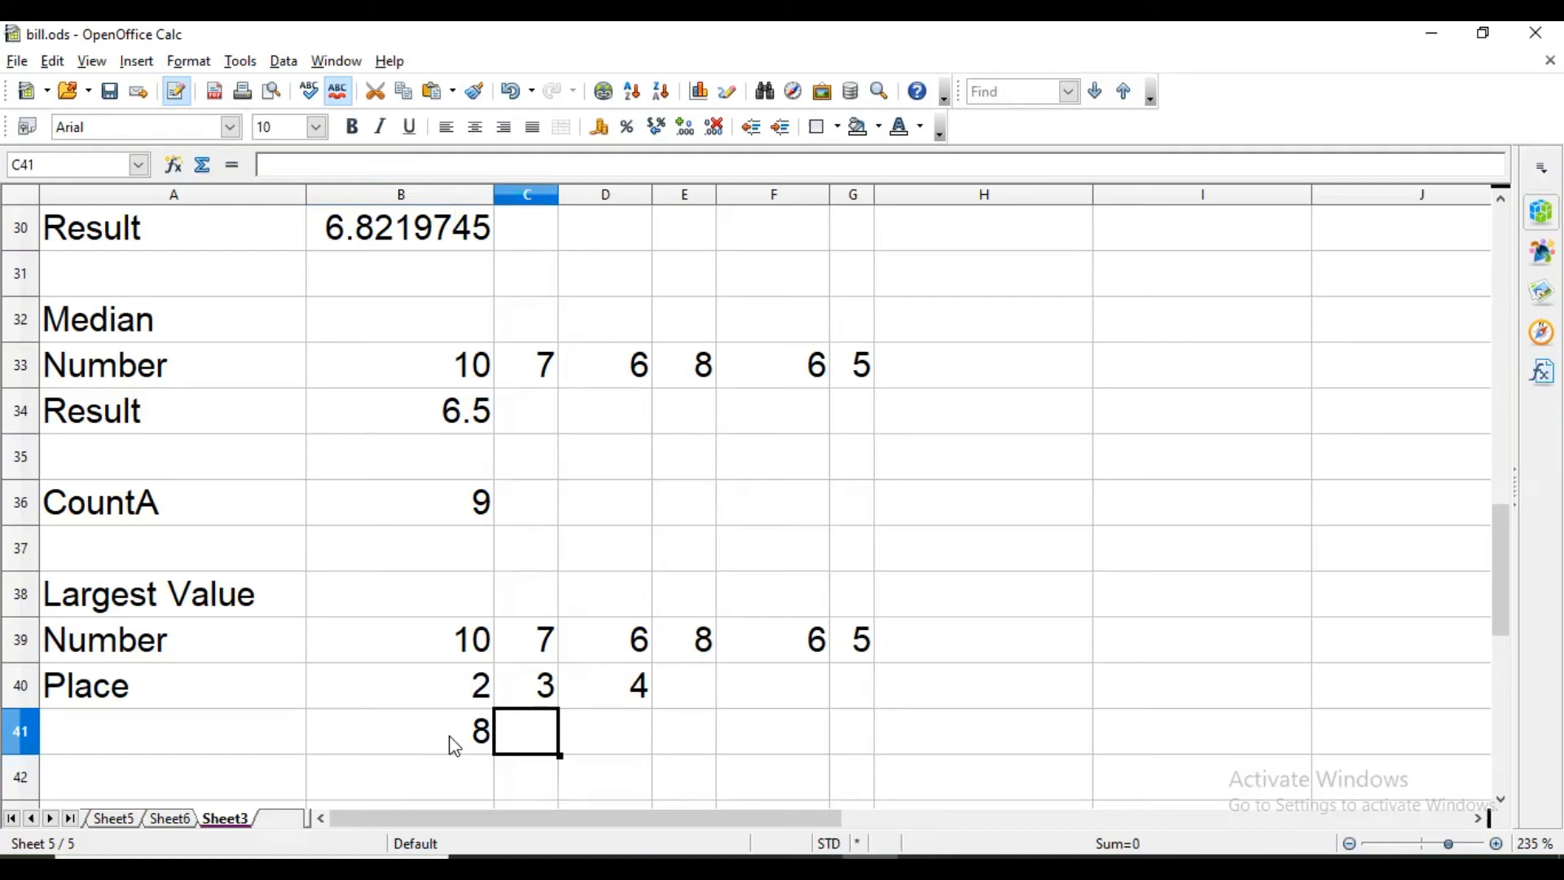
text(=)
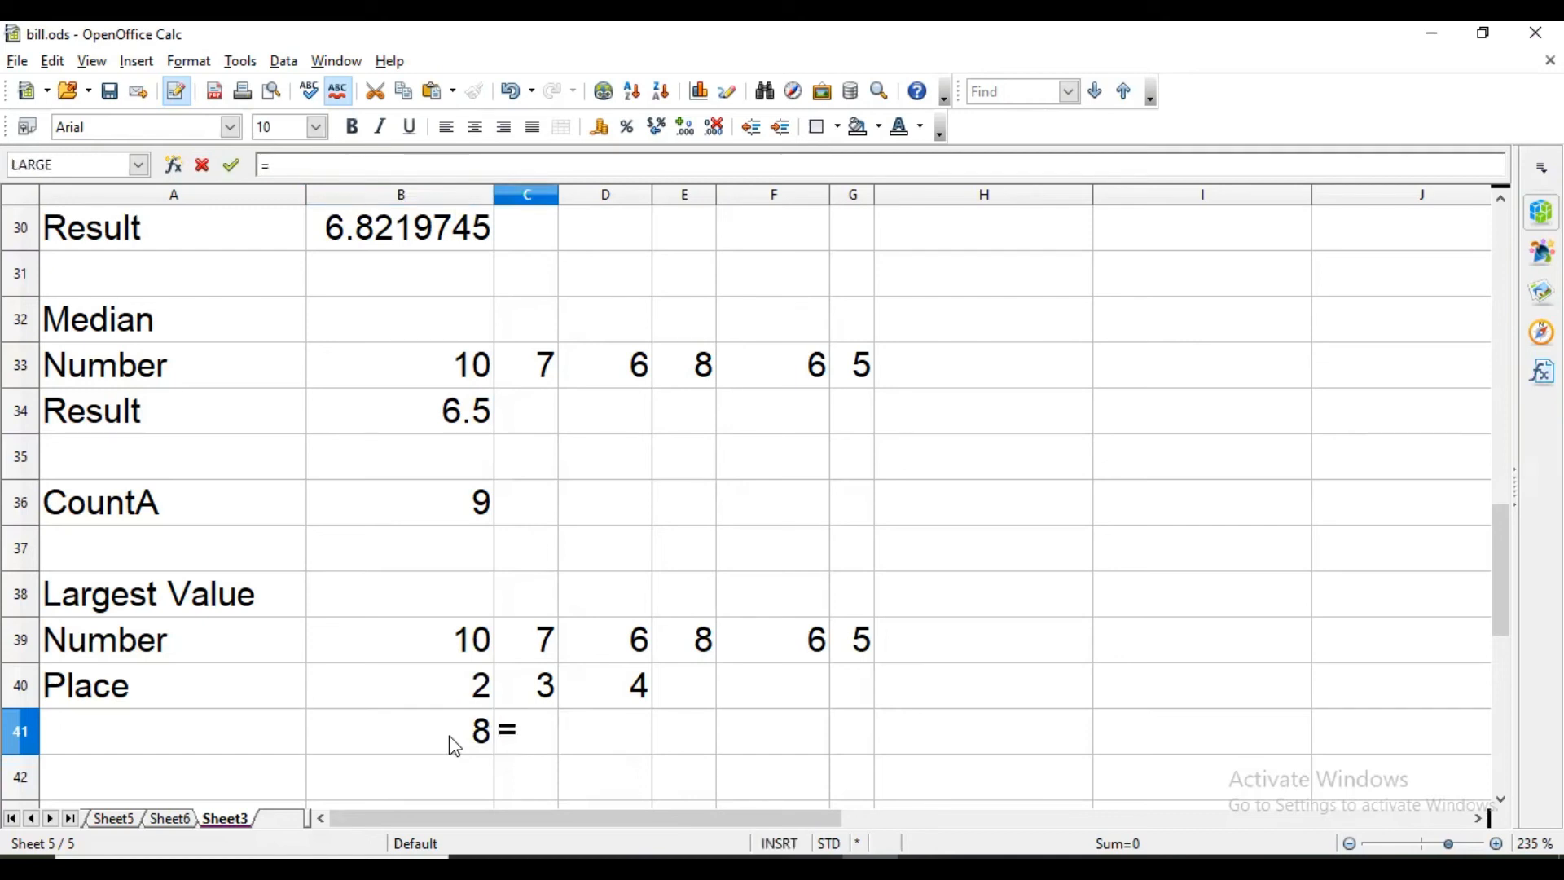
text(large()
key(Up)
key(Up)
key(Left)
key(shift+Right)
key(shift+Right)
key(shift+Right)
key(shift+Right)
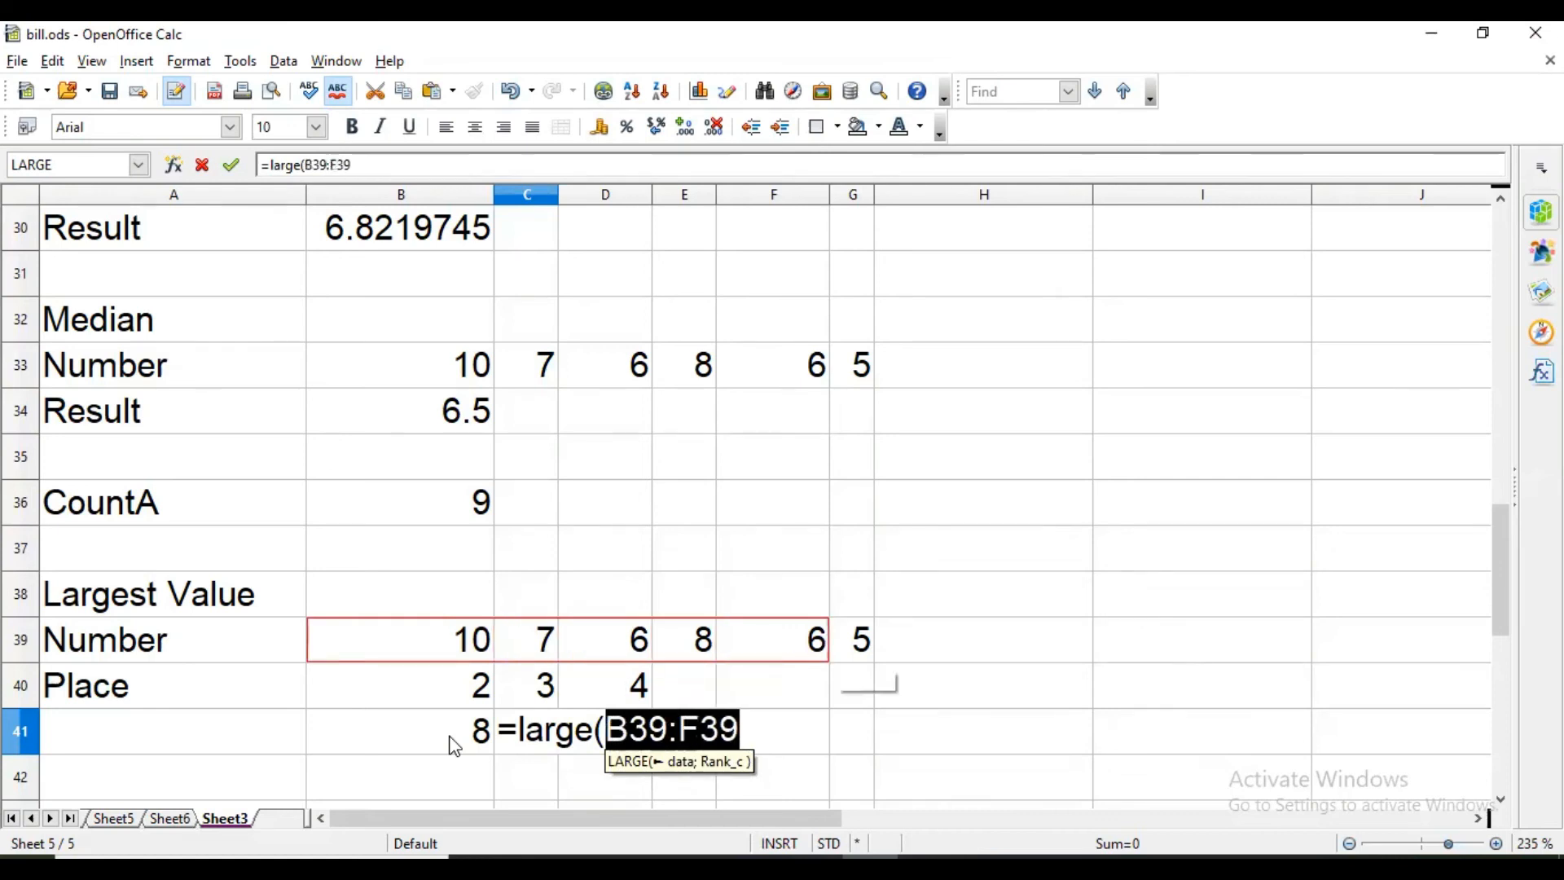
key(shift+Right)
text(;)
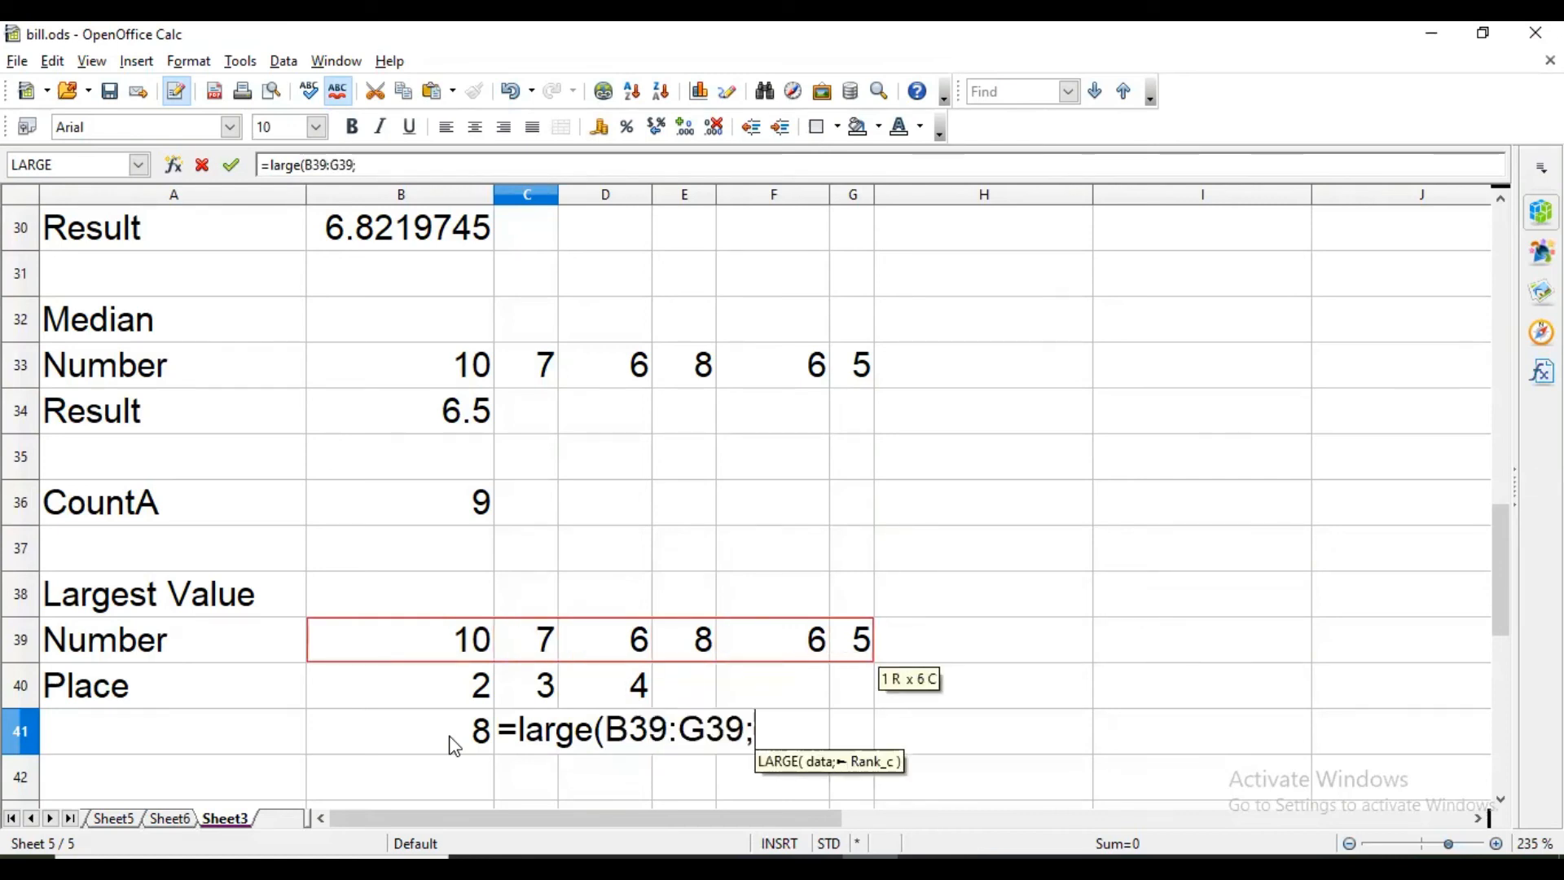
key(Up)
key(Down)
key(Down)
key(Left)
key(Left)
key(Left)
key(Left)
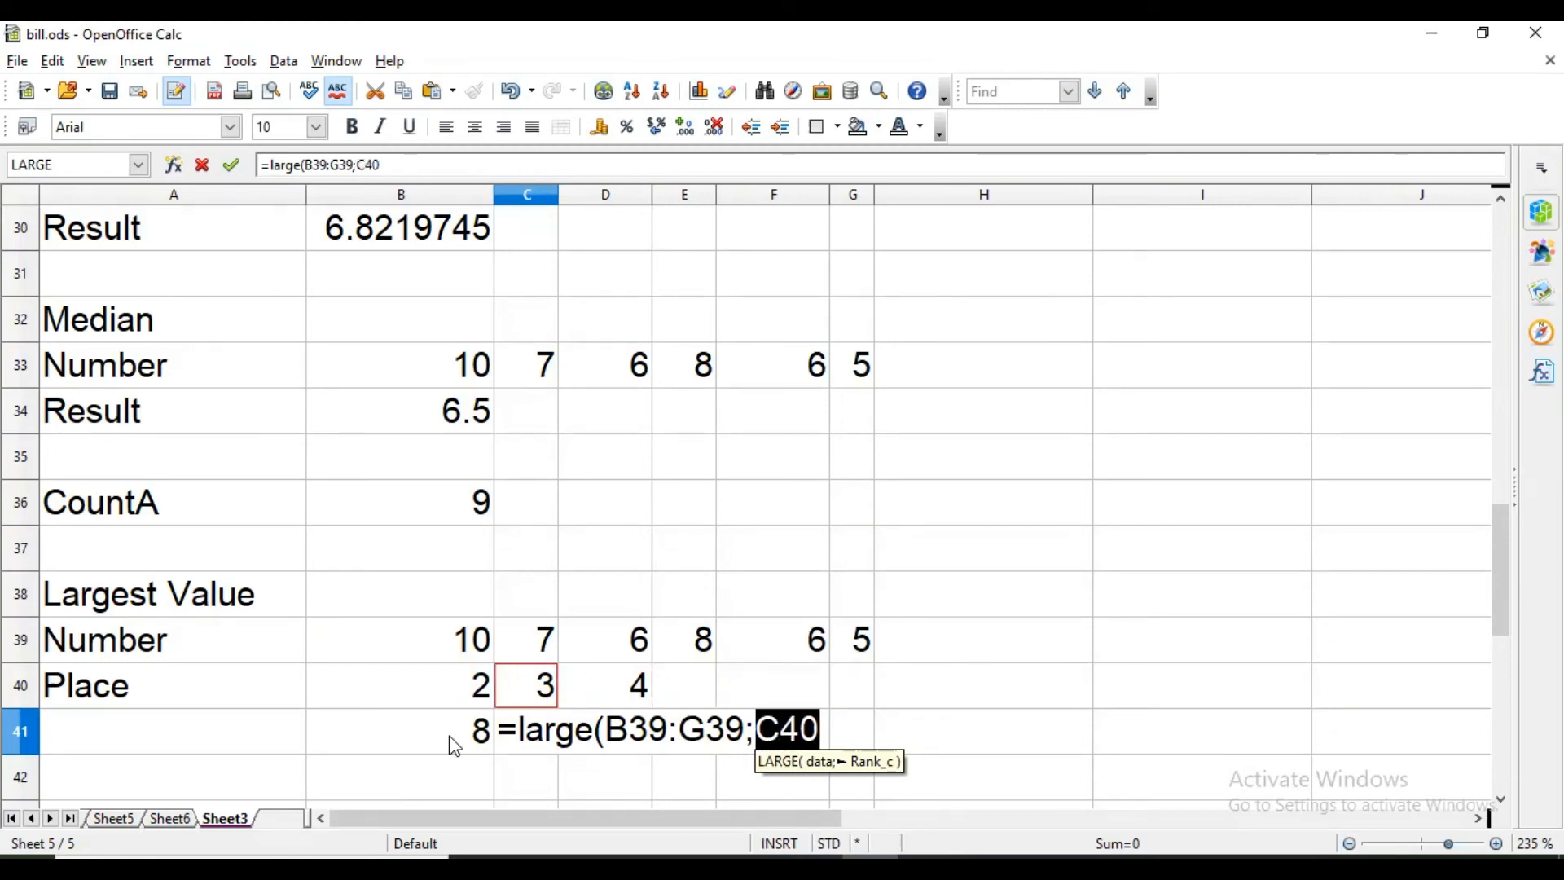
text())
key(Return)
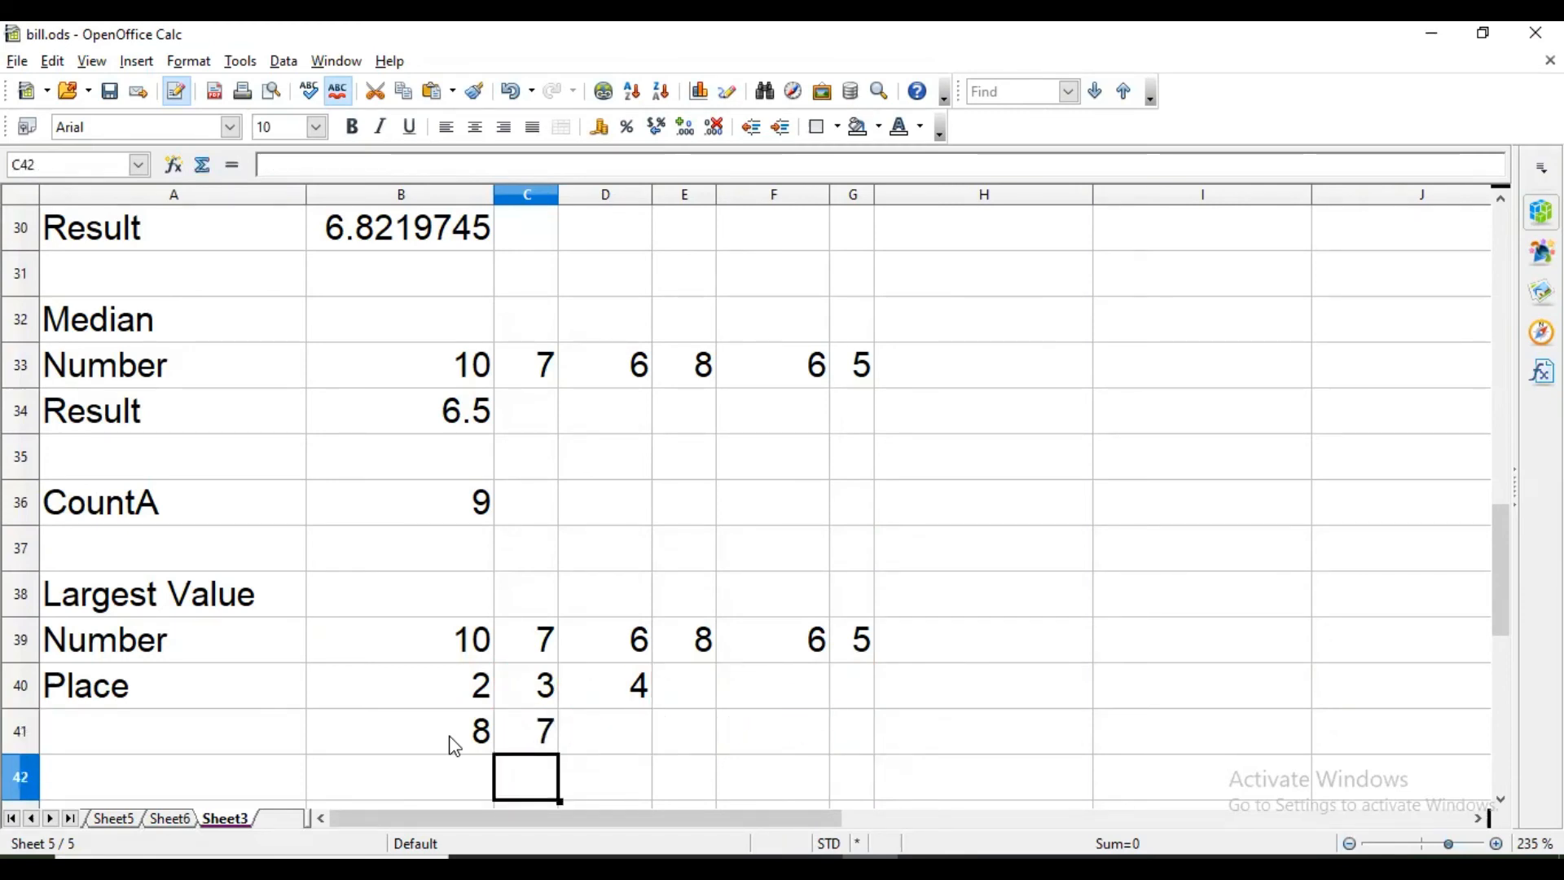
- Fill the LARGE formula from cell C41 into D41 and check the formula copied there
key(Up)
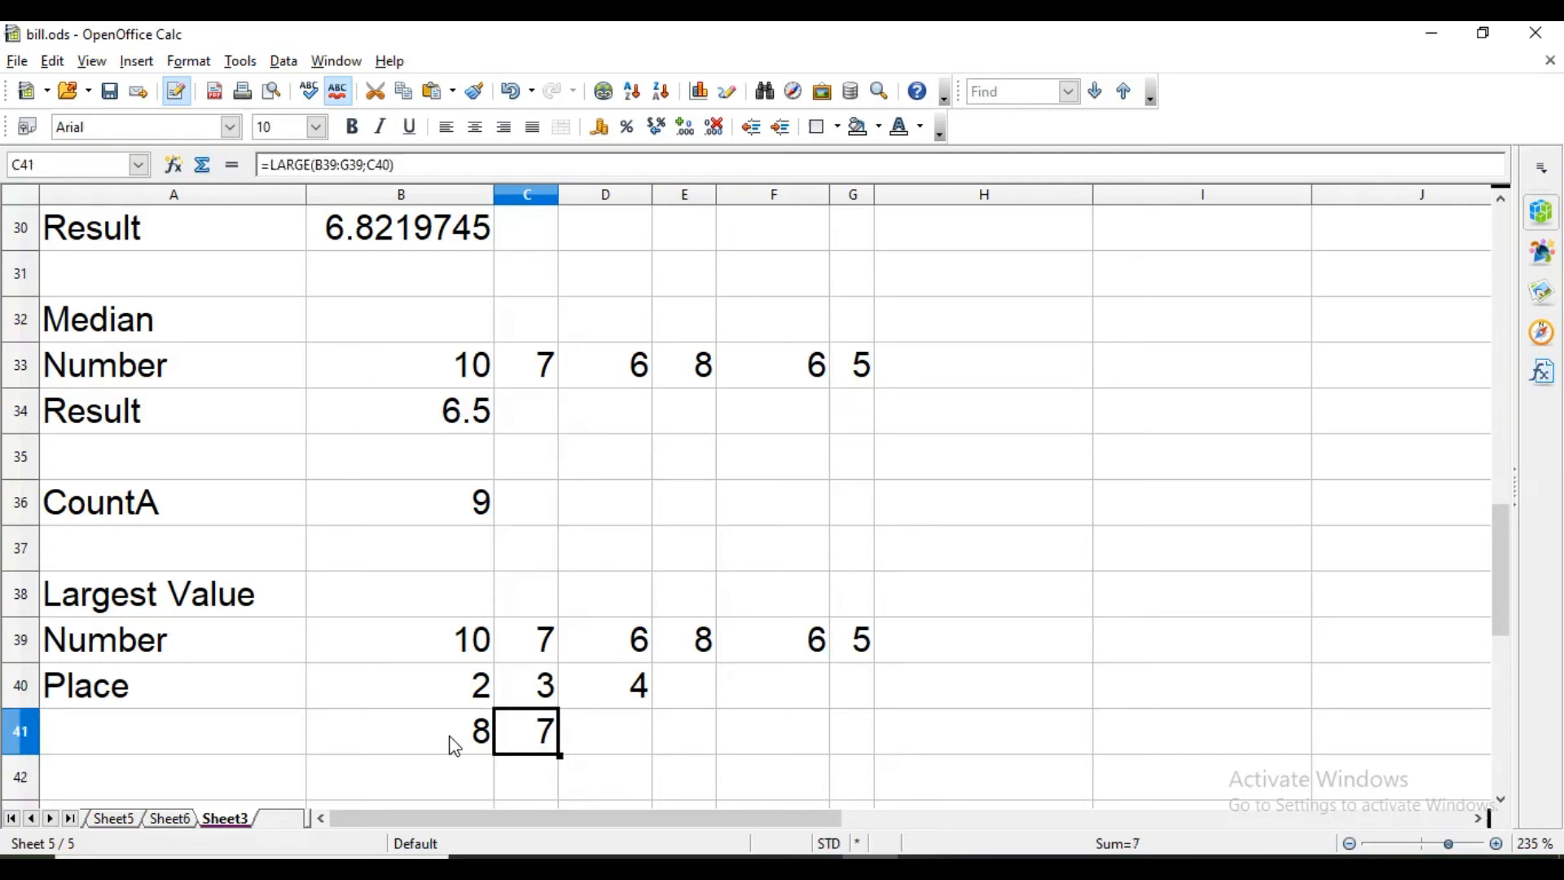
drag(560, 756, 623, 755)
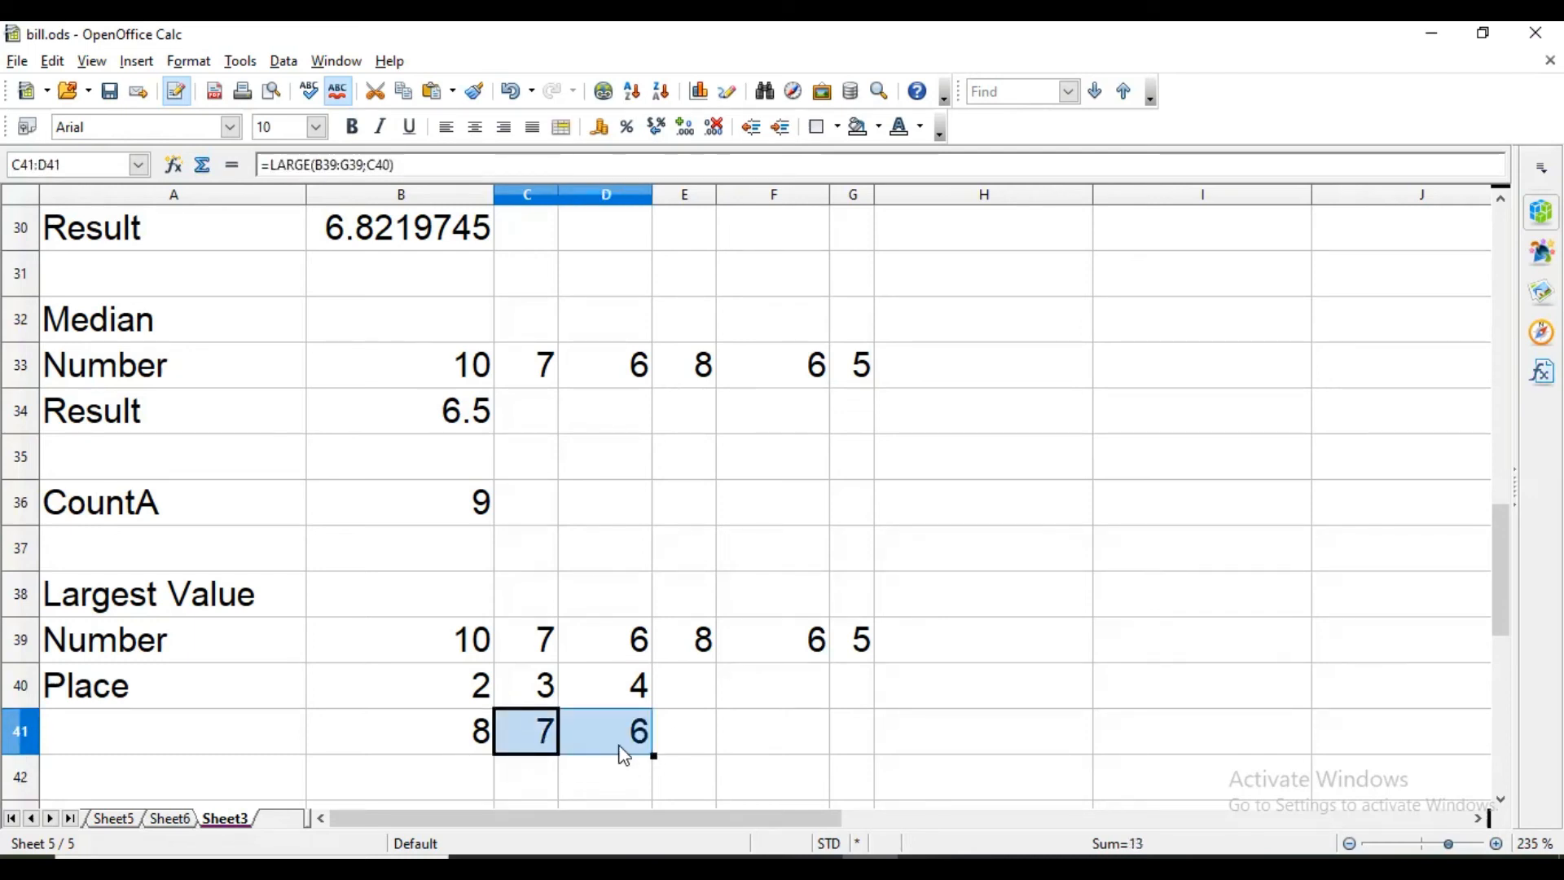
click(624, 753)
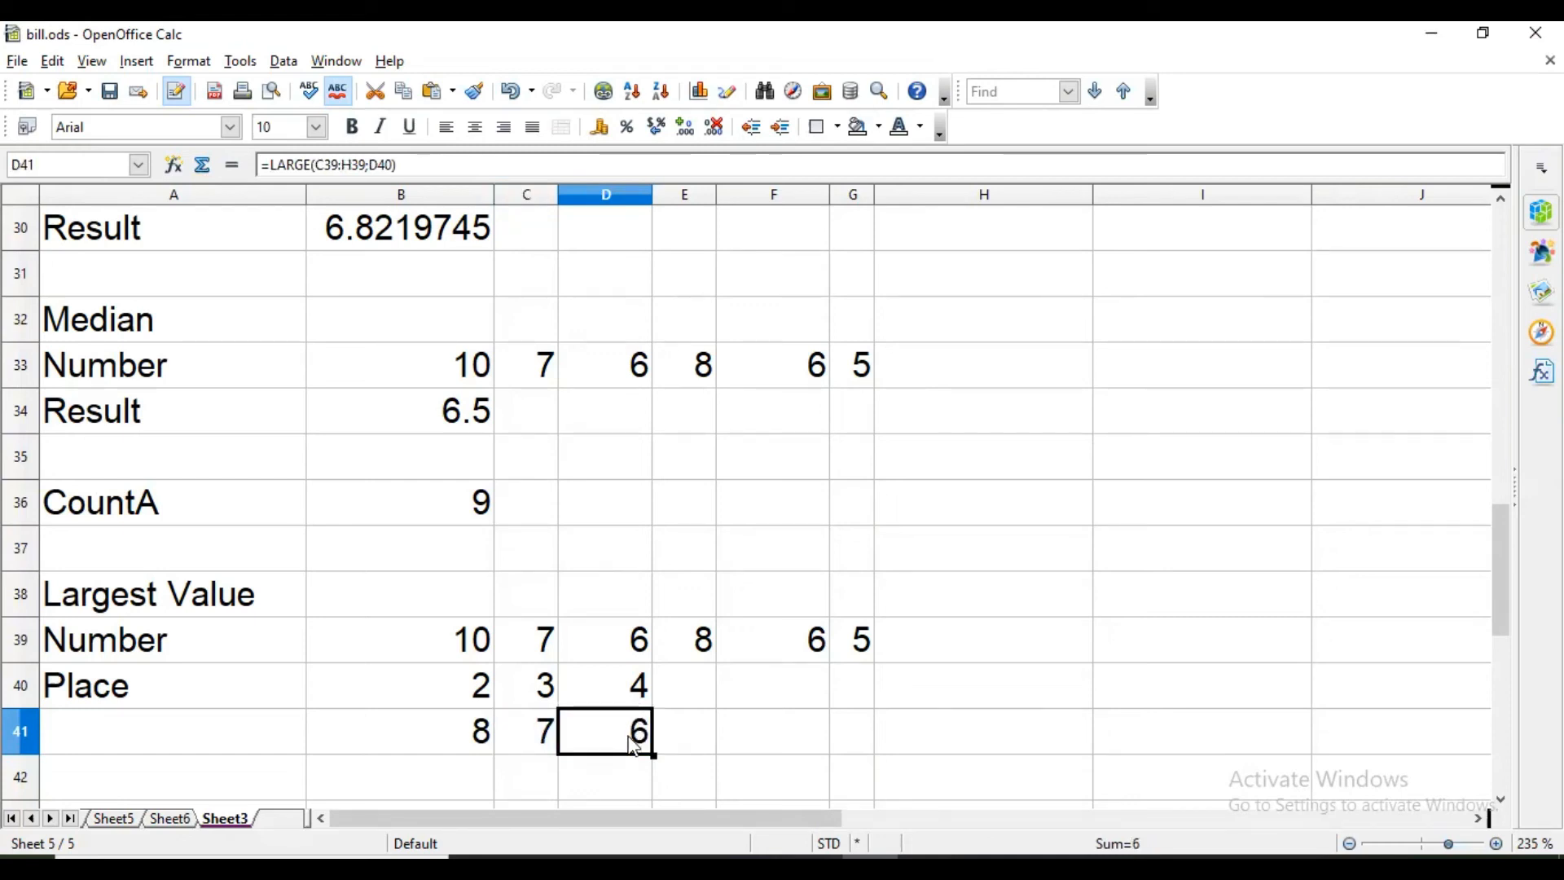
- Add the heading "Smalles Value" in cell A43, leaving one blank row below the Largest Value example
click(466, 736)
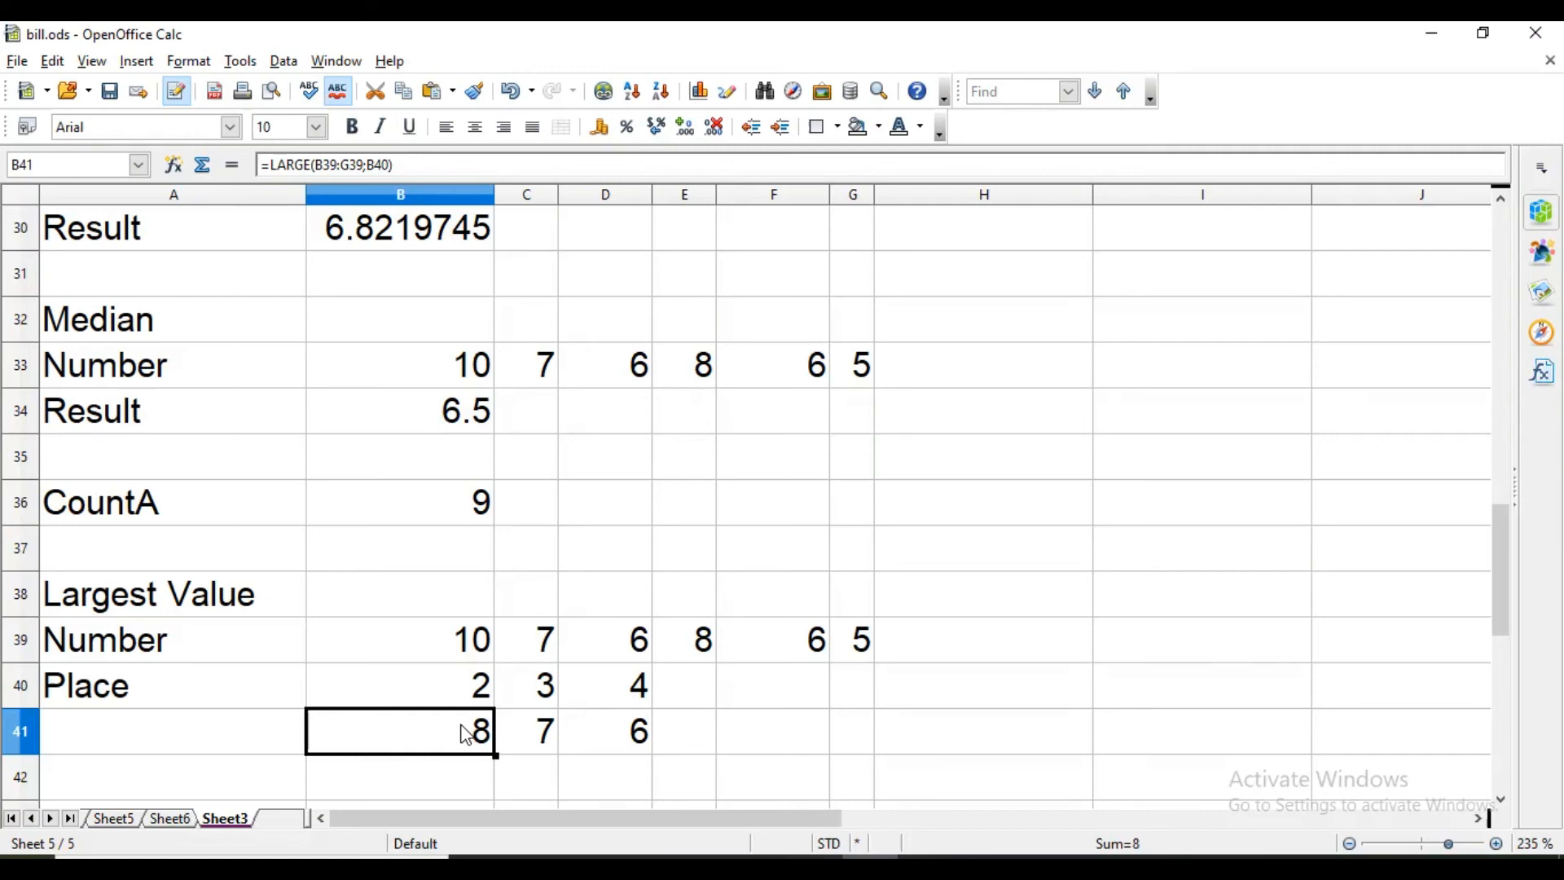
key(Up)
key(Up)
key(Left)
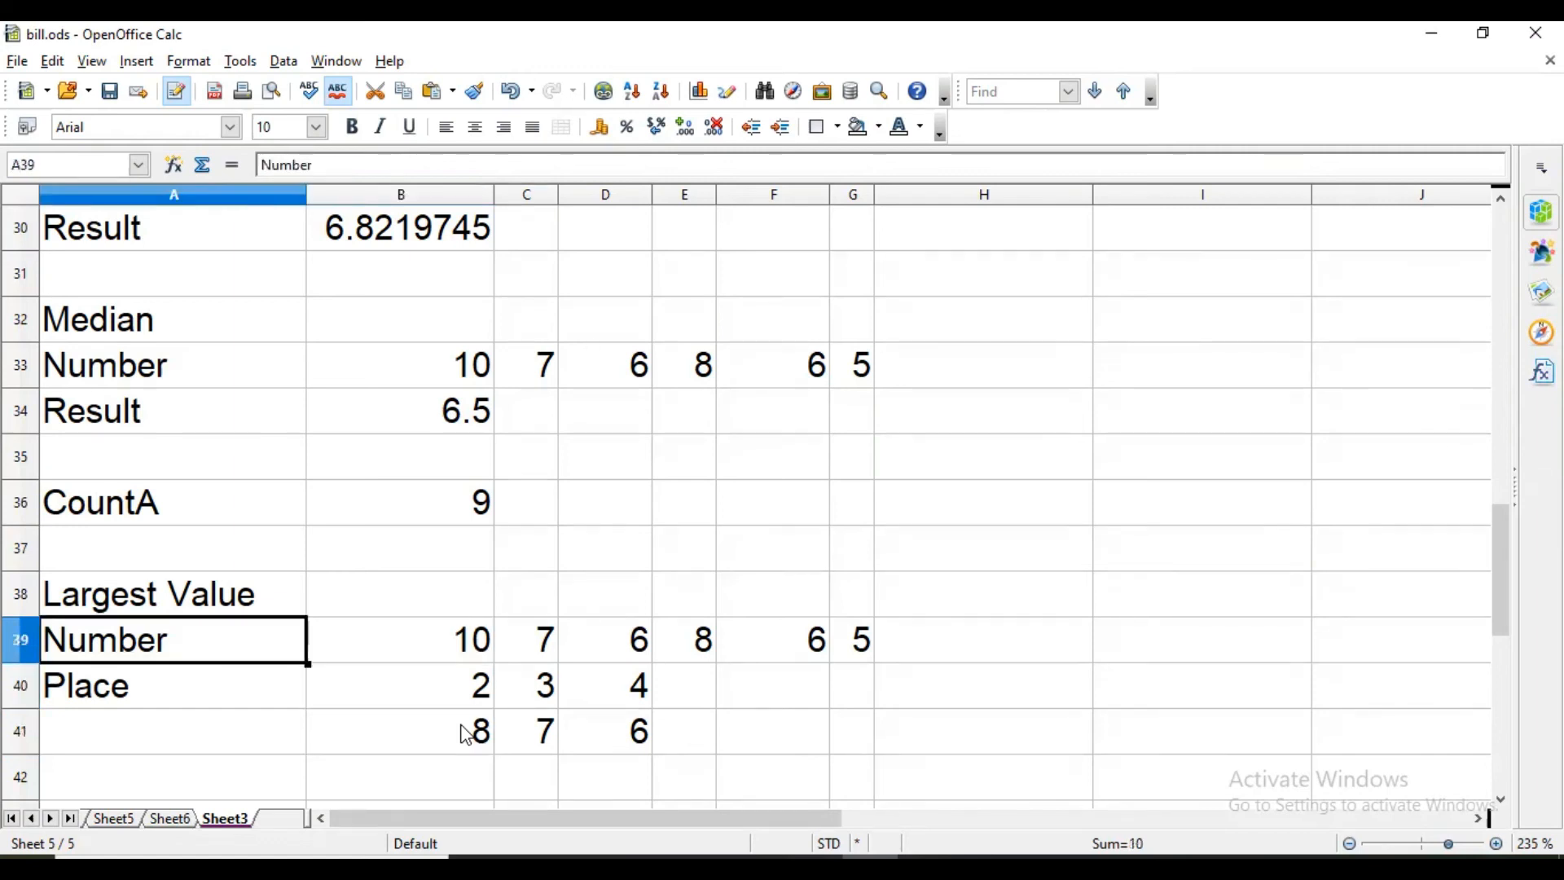
key(Down)
key(Down)
key(Down)
key(Down)
text(Smalles Value)
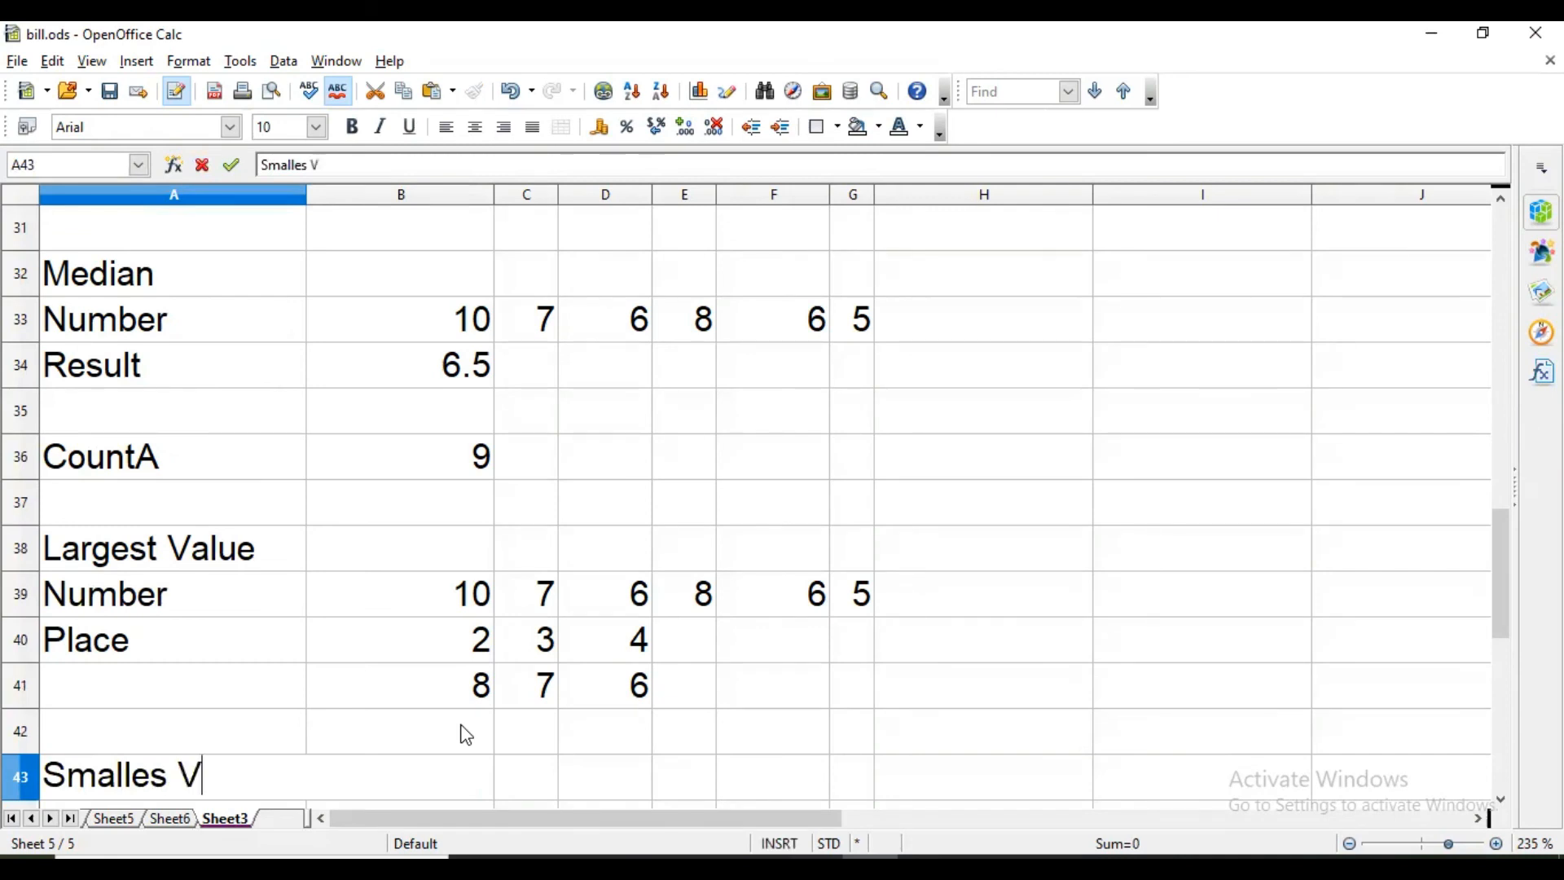
key(Return)
- Copy the Number and Place rows of the Largest Value example, range A39:G40
key(Up)
key(Up)
key(Up)
key(Up)
key(Up)
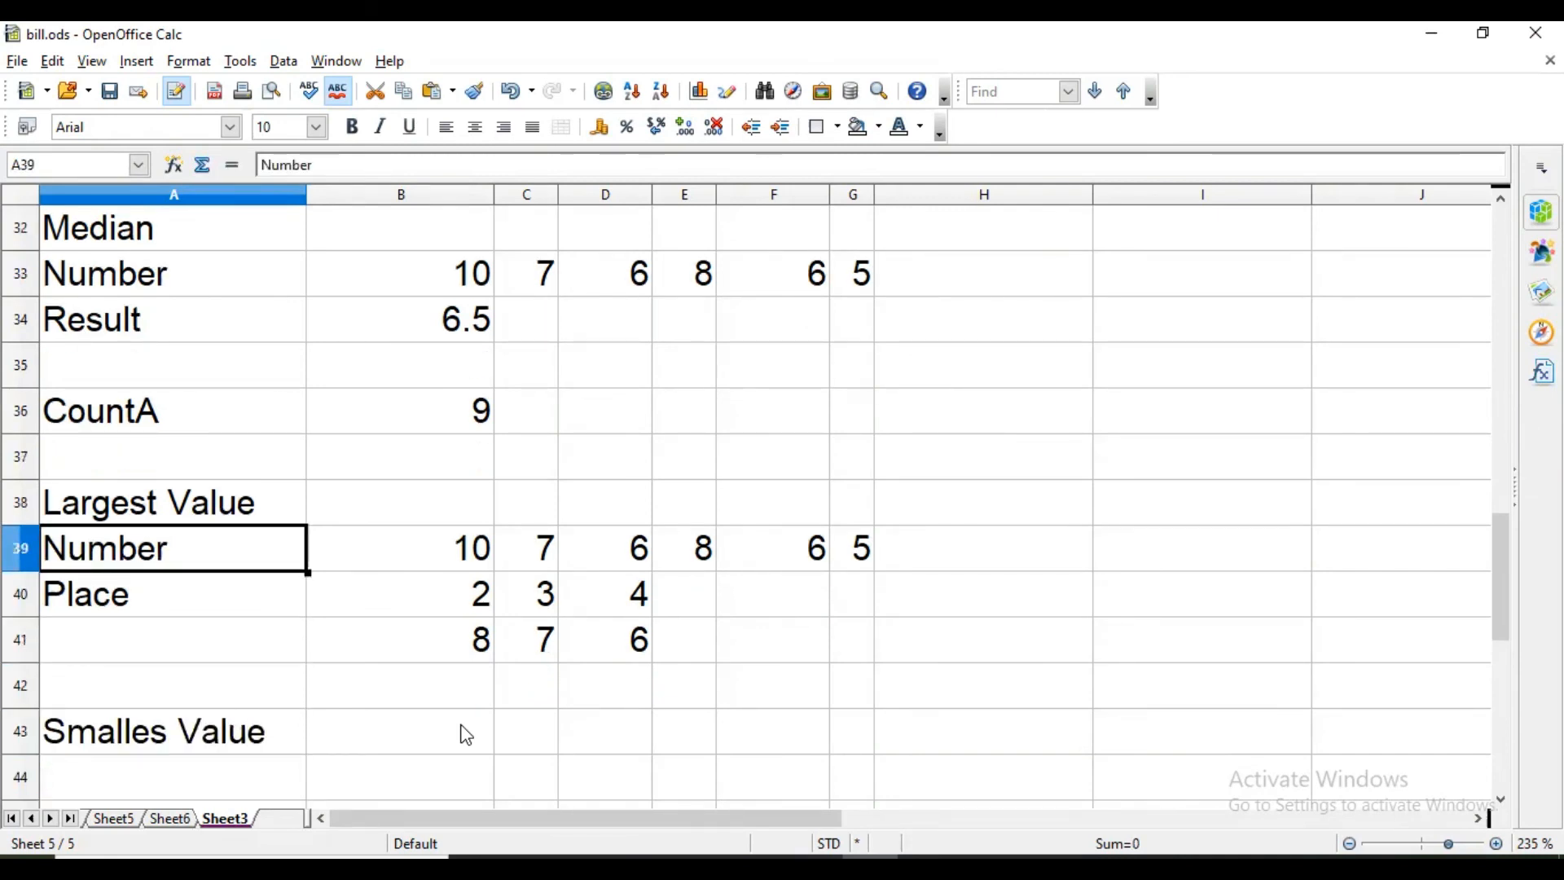
key(shift+Right)
key(shift+Right)
key(shift+Right)
key(shift+Right)
key(shift+Right)
key(shift+Right)
key(shift+Down)
key(ctrl+c)
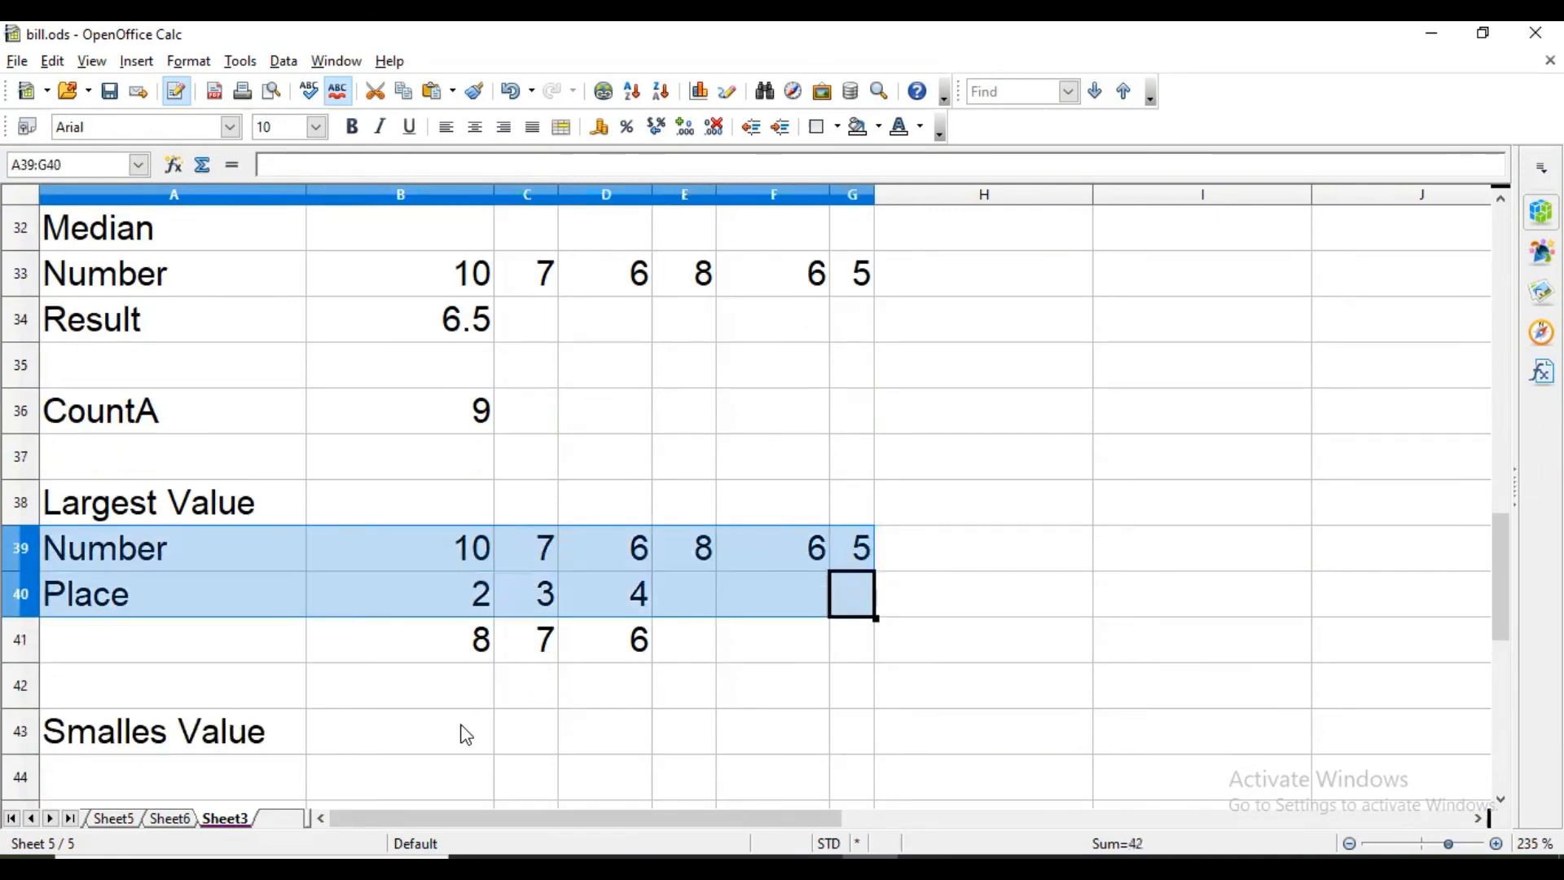
- Paste the copied rows starting at cell A44, directly below the "Smalles Value" heading
key(ctrl+Down)
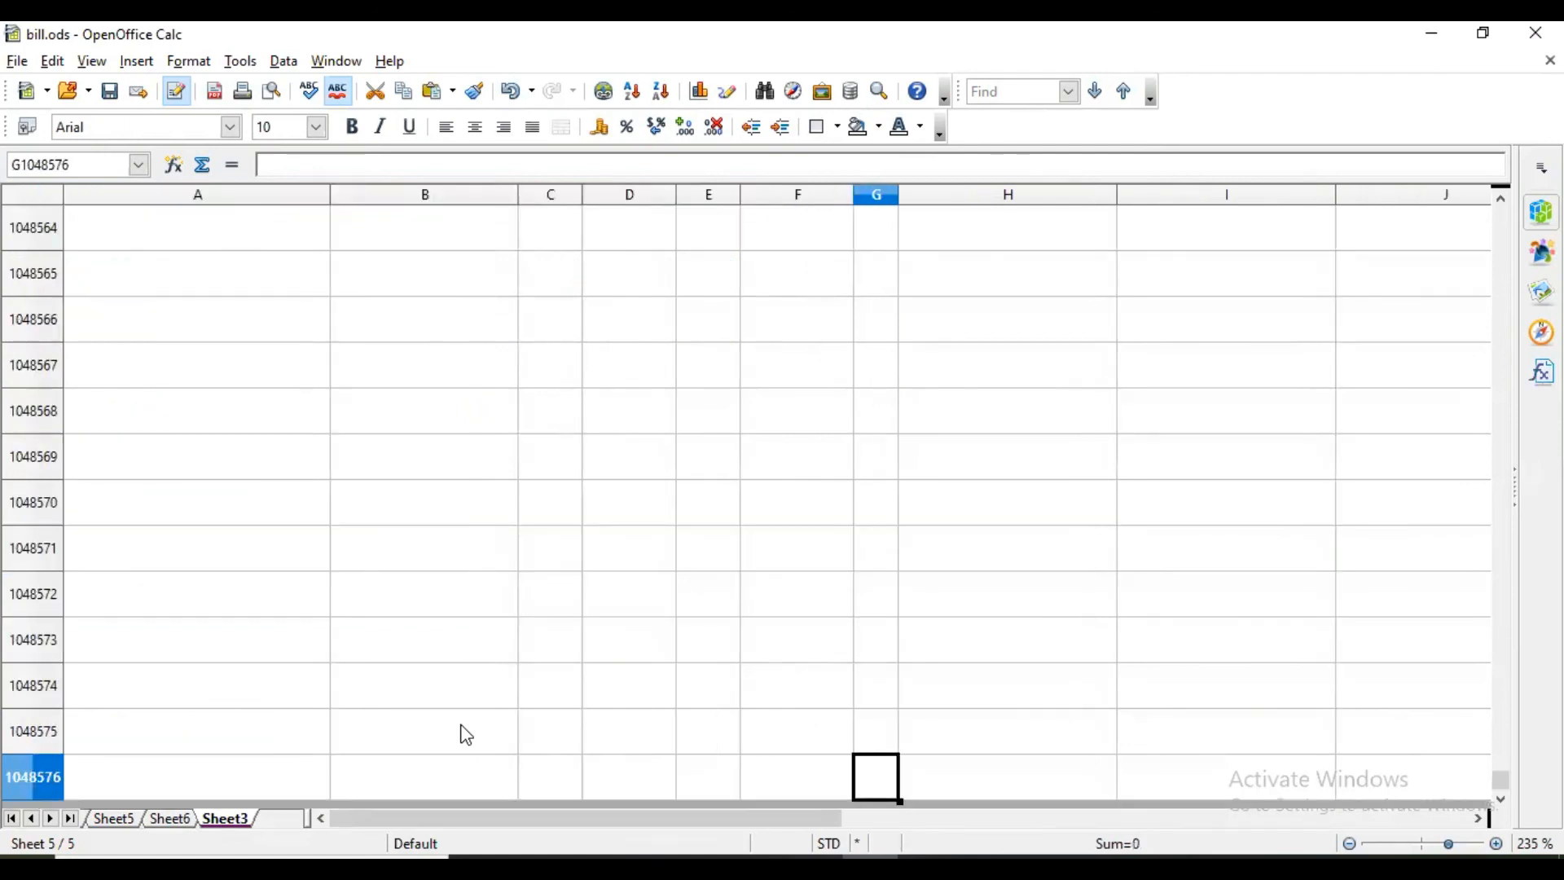
key(ctrl+Up)
key(Down)
key(Down)
key(Down)
key(Down)
key(Down)
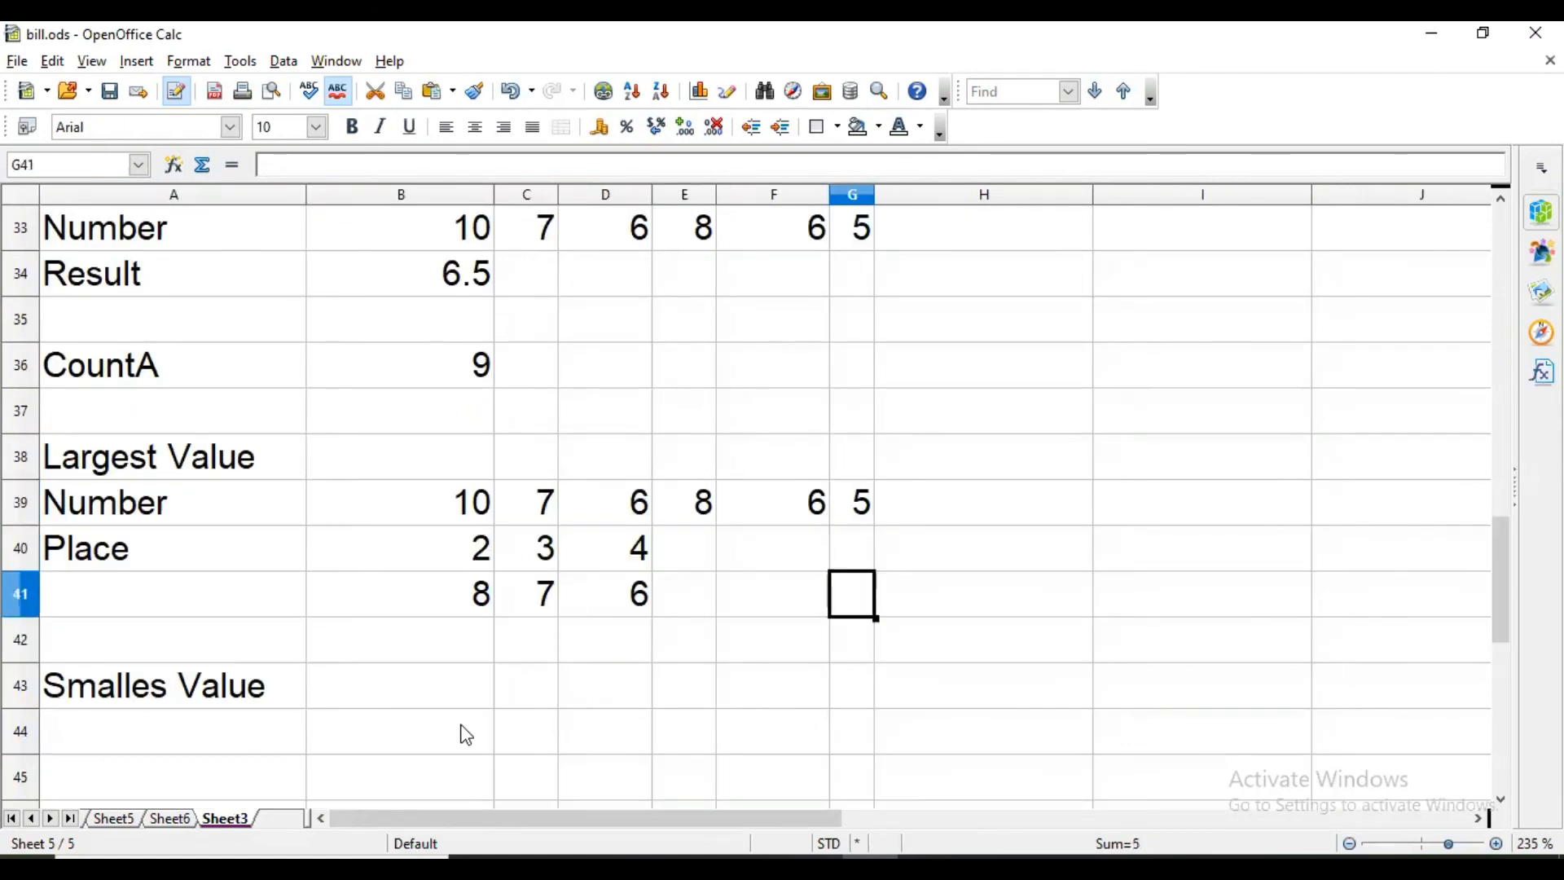
key(Left)
key(Home)
key(ctrl+v)
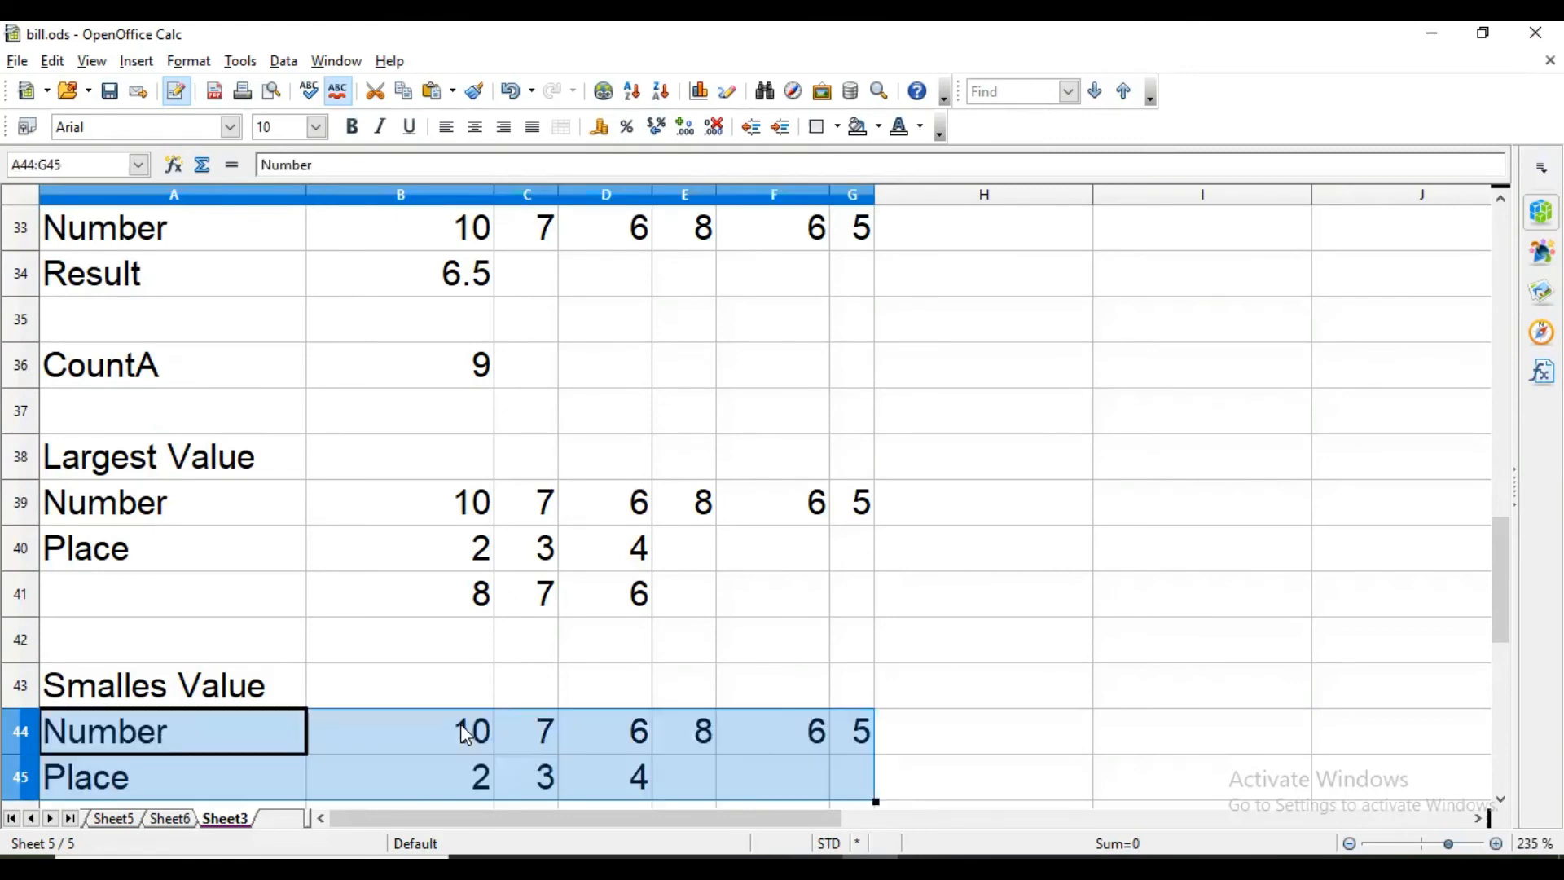
- Find the second-smallest number in row 44 with the formula =SMALL(B44:G44;B45) in cell B46
key(Down)
key(Down)
key(Right)
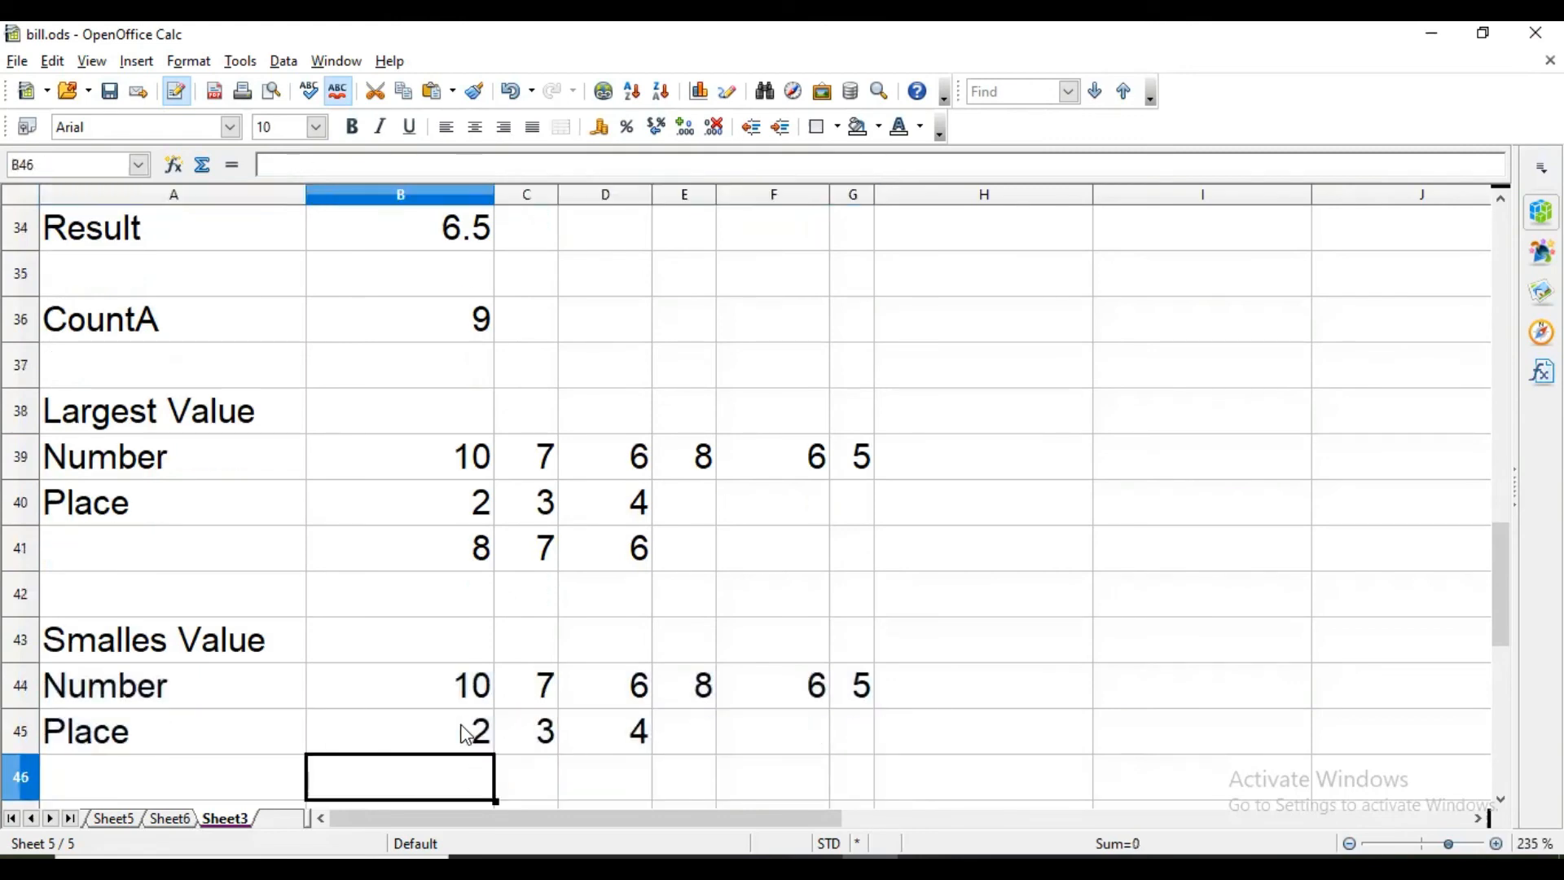
text(=small)
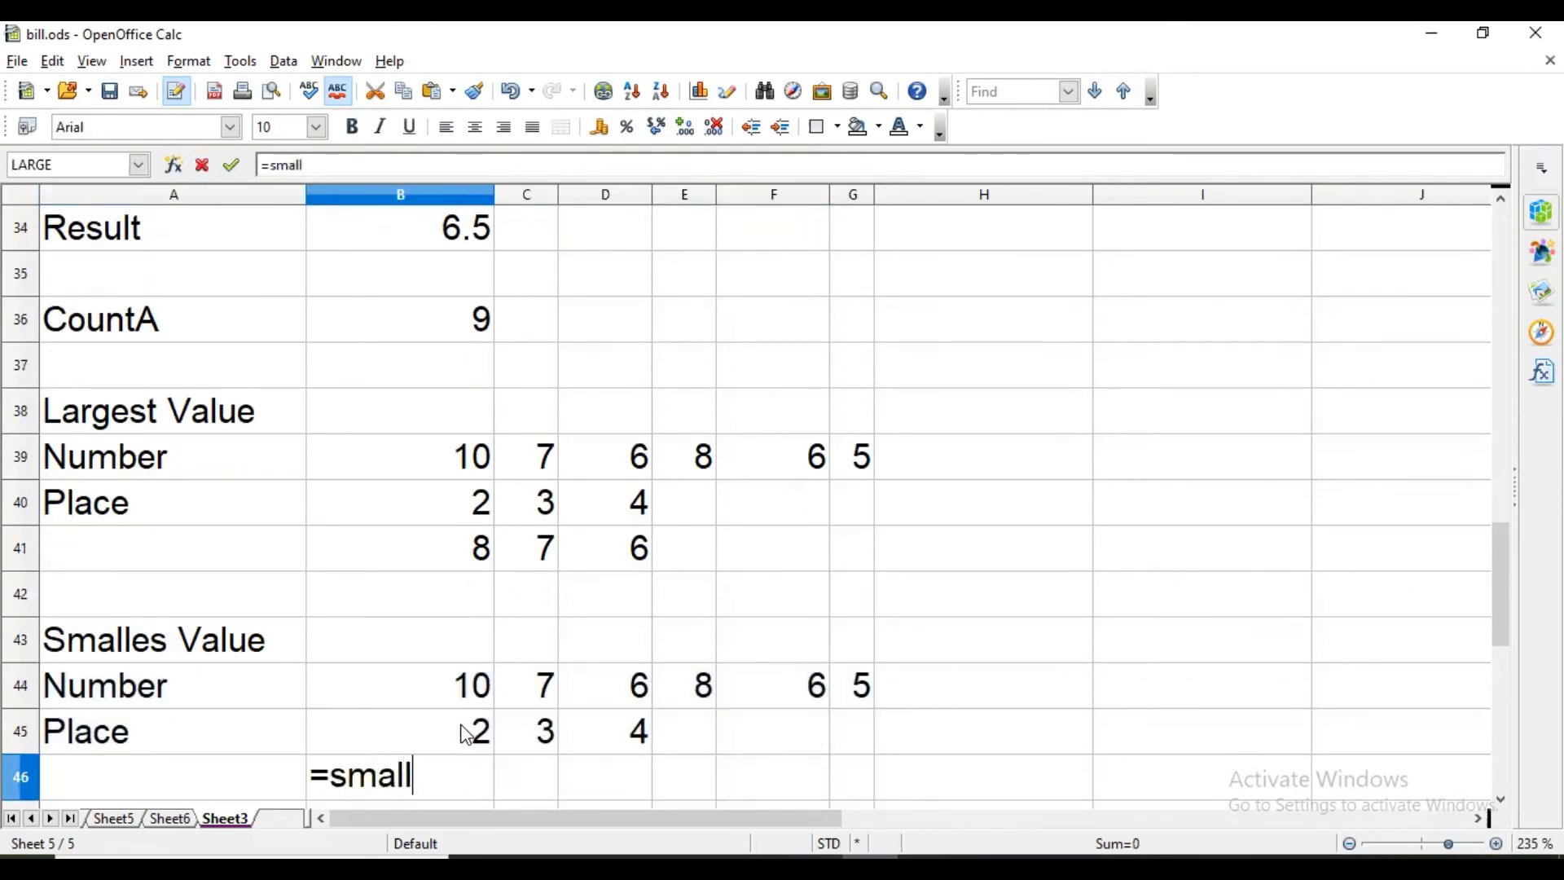
text(()
key(Up)
key(Up)
key(shift+Right)
key(shift+Right)
key(shift+Right)
key(shift+Right)
key(shift+Right)
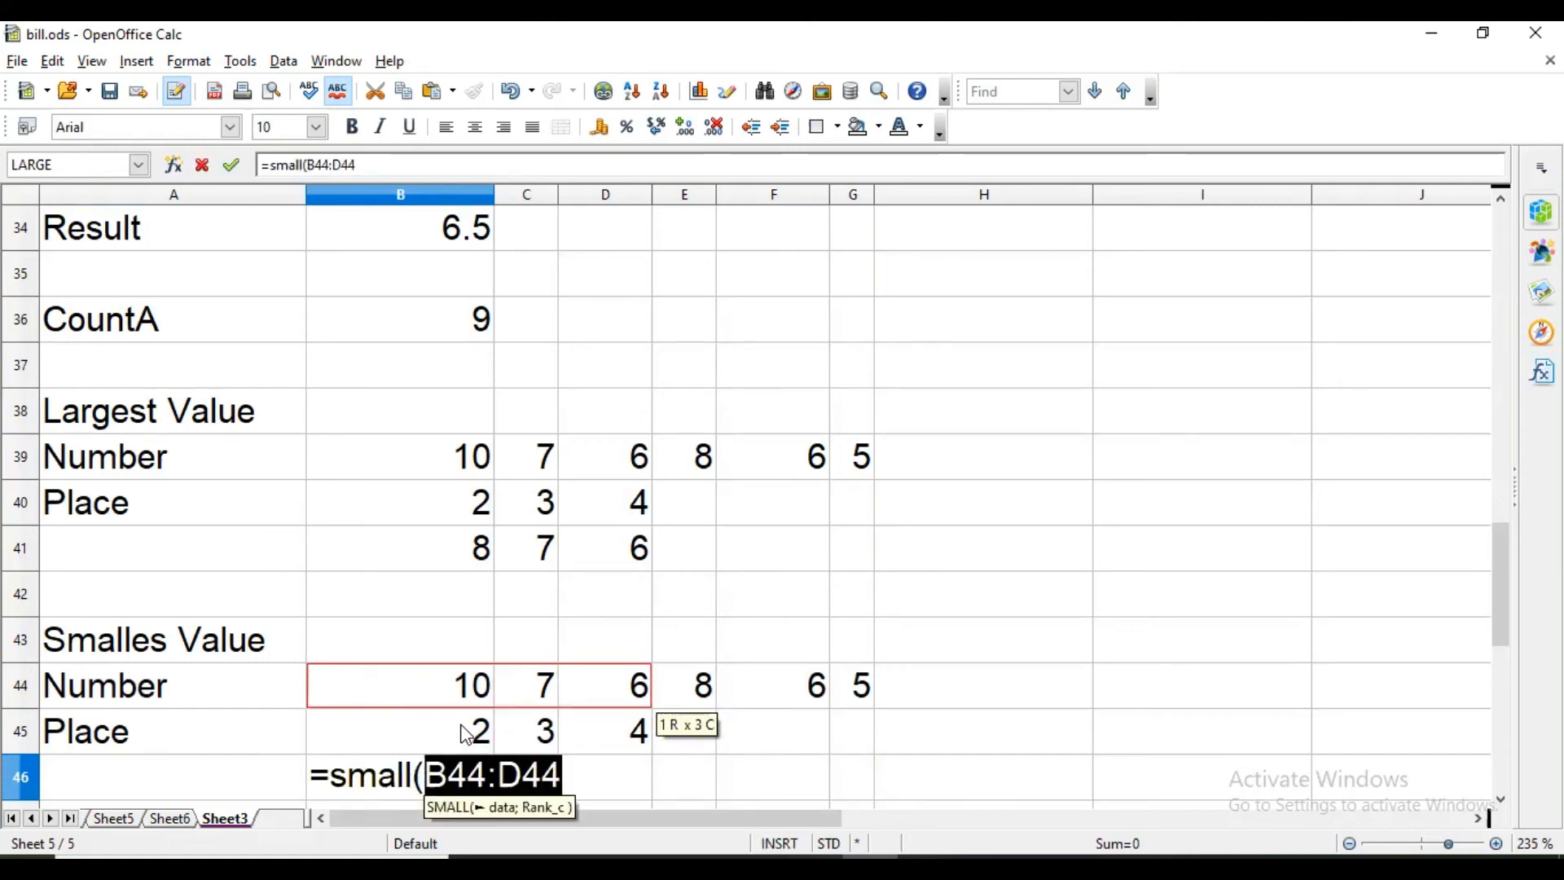
text(;)
key(Up)
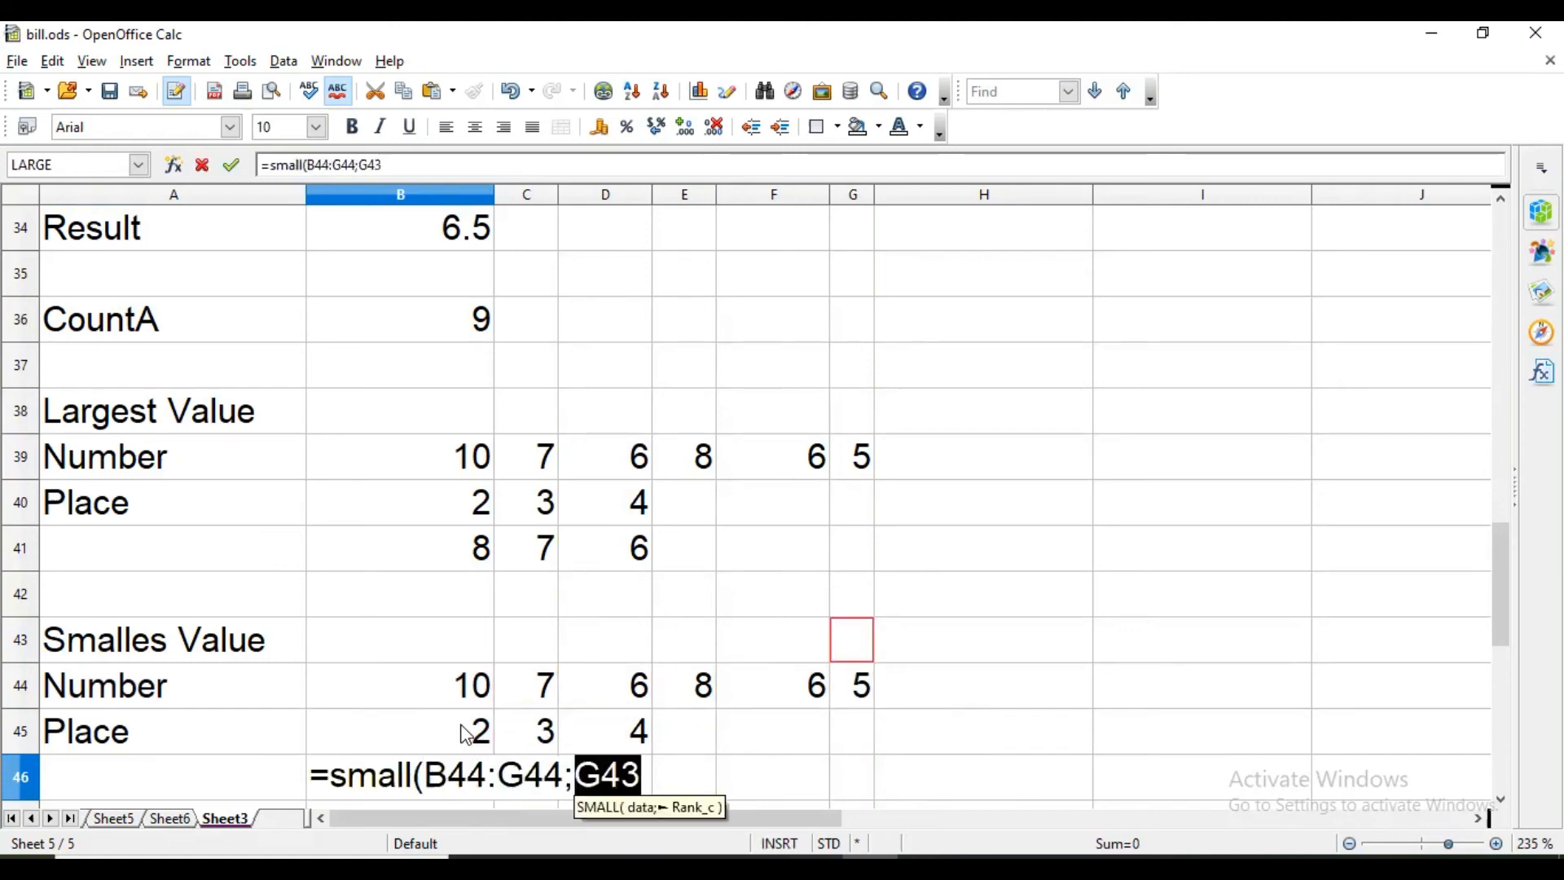
key(Down)
key(Down)
key(Left)
key(Left)
key(Left)
key(Left)
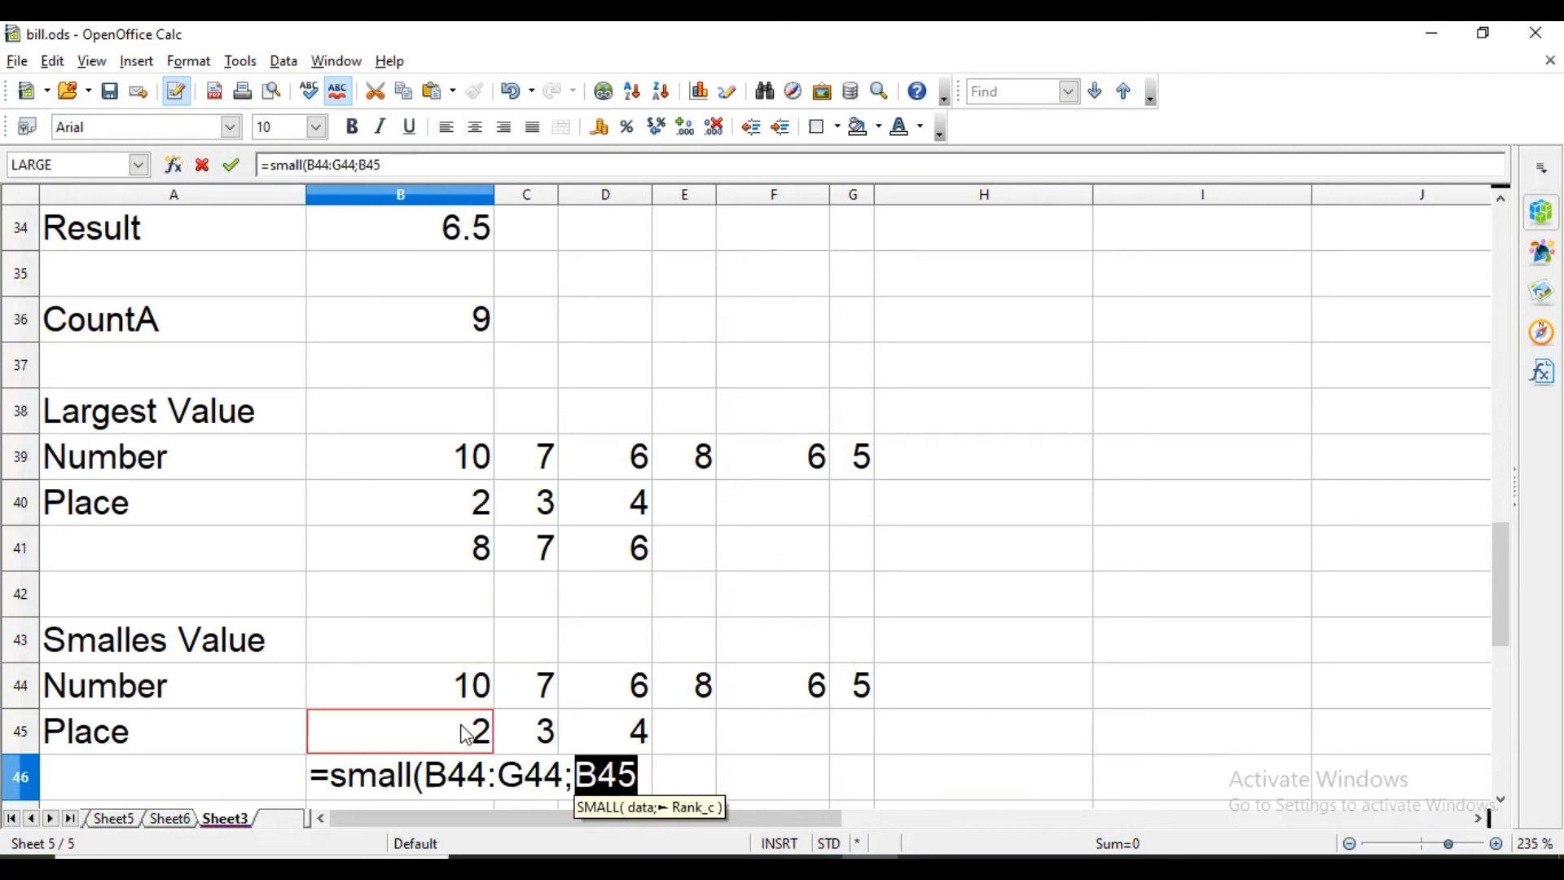
text())
key(Return)
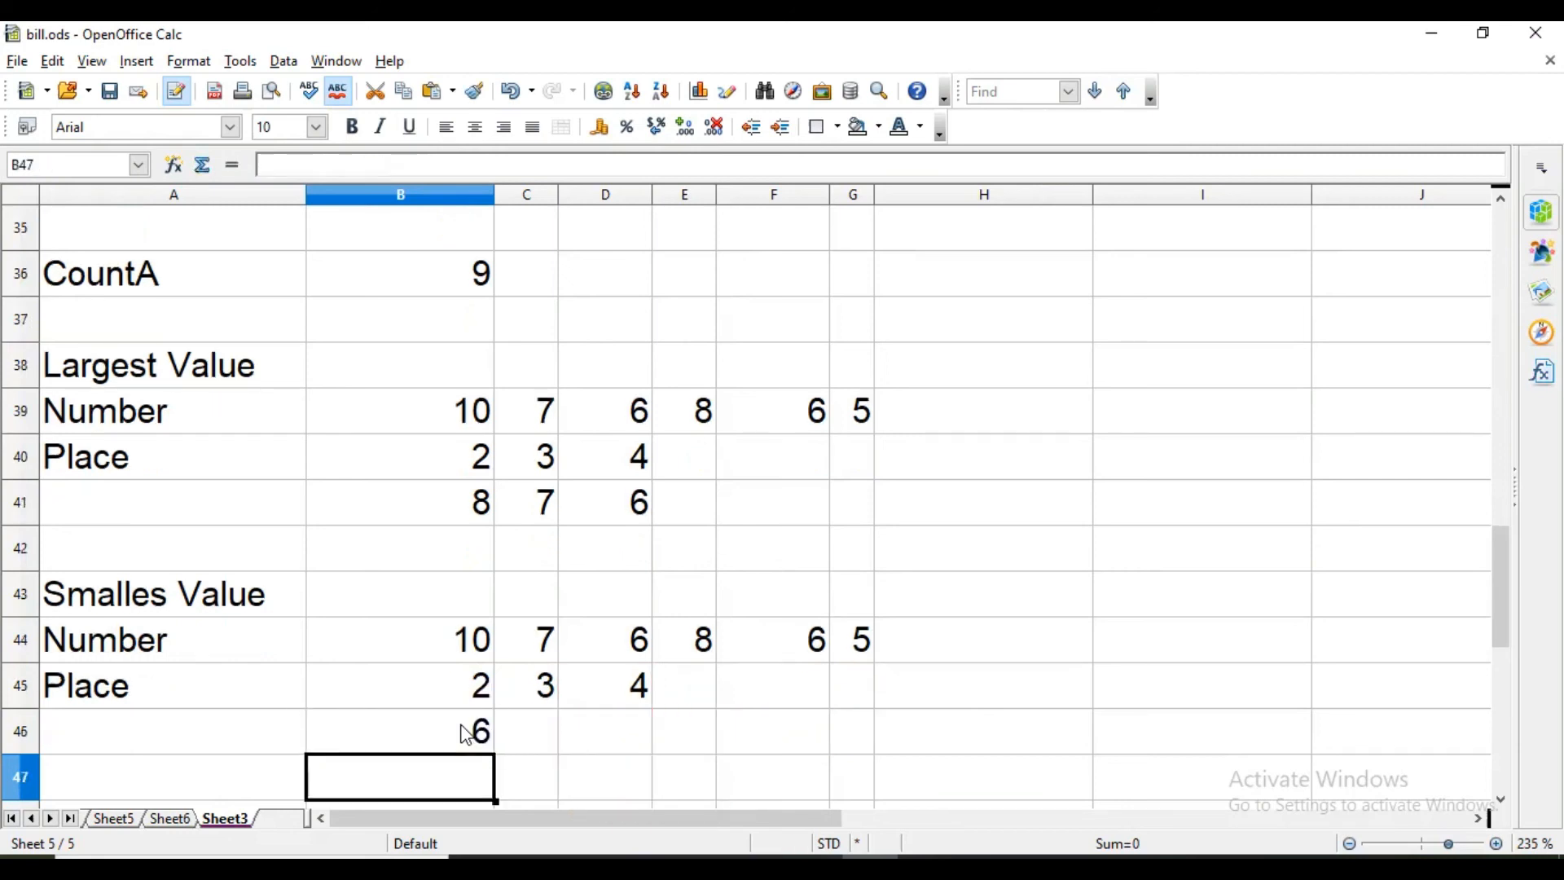
- Find the third-smallest number in row 44 with the formula =SMALL(B44:G44;C45) in cell C46
key(Up)
key(Right)
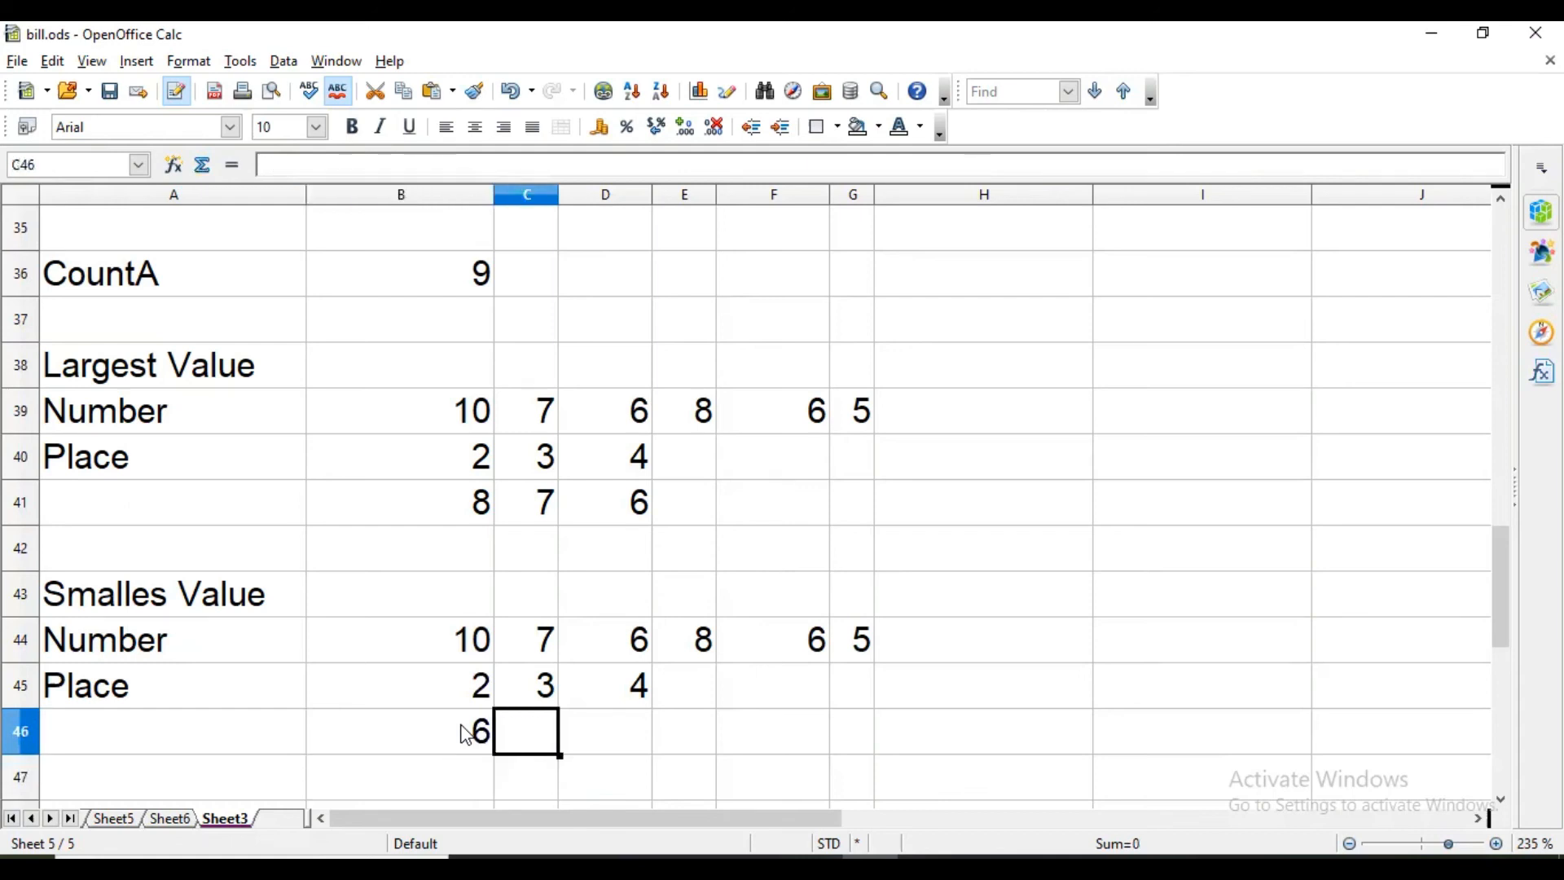
text(=sm)
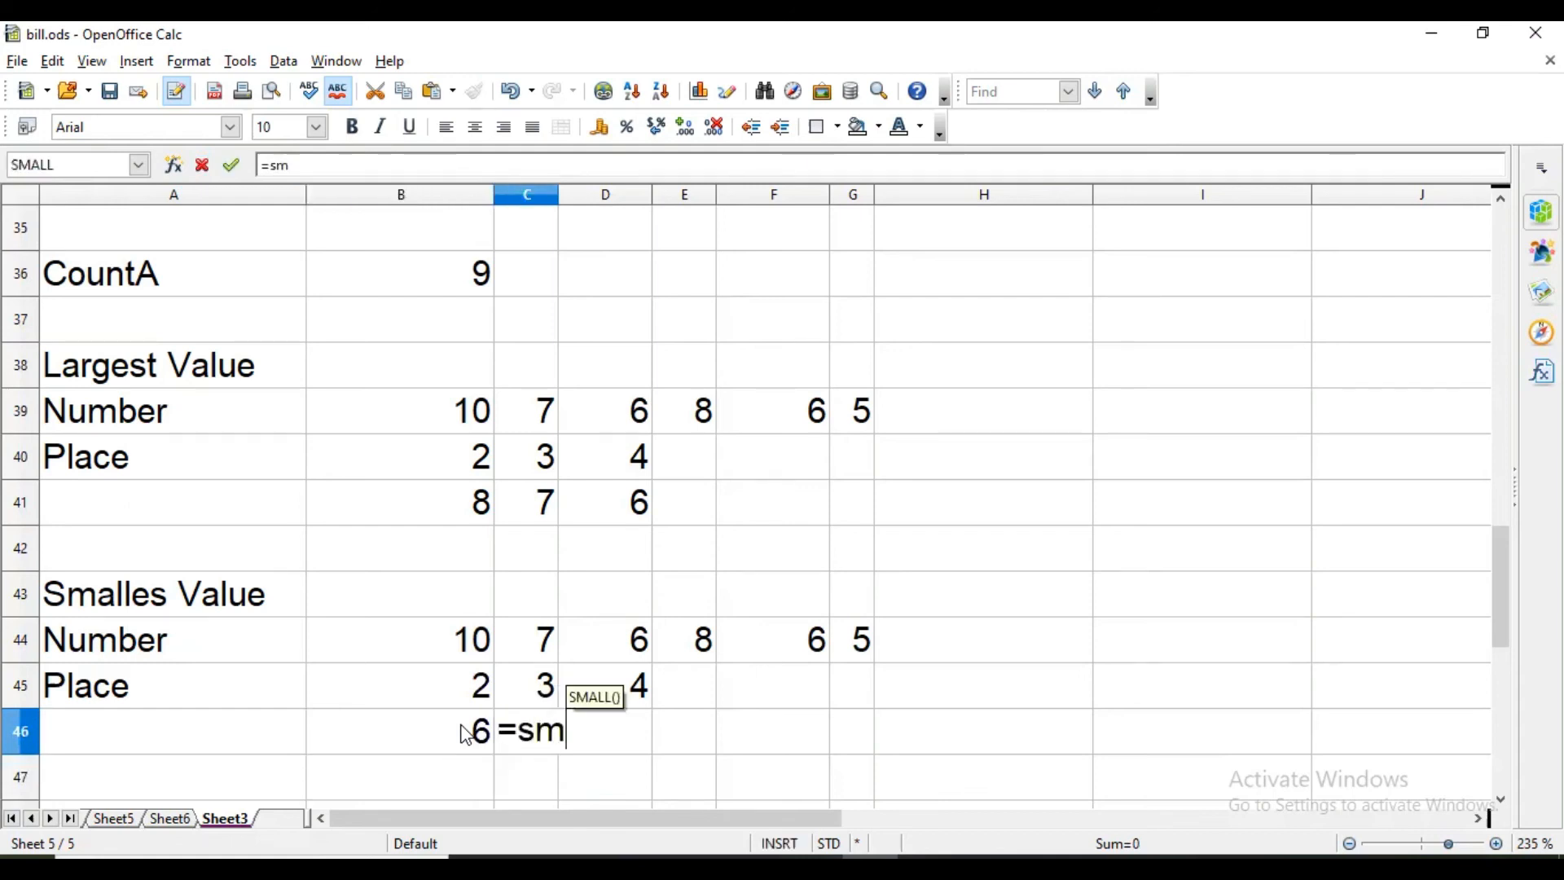
text(all()
key(Up)
key(Up)
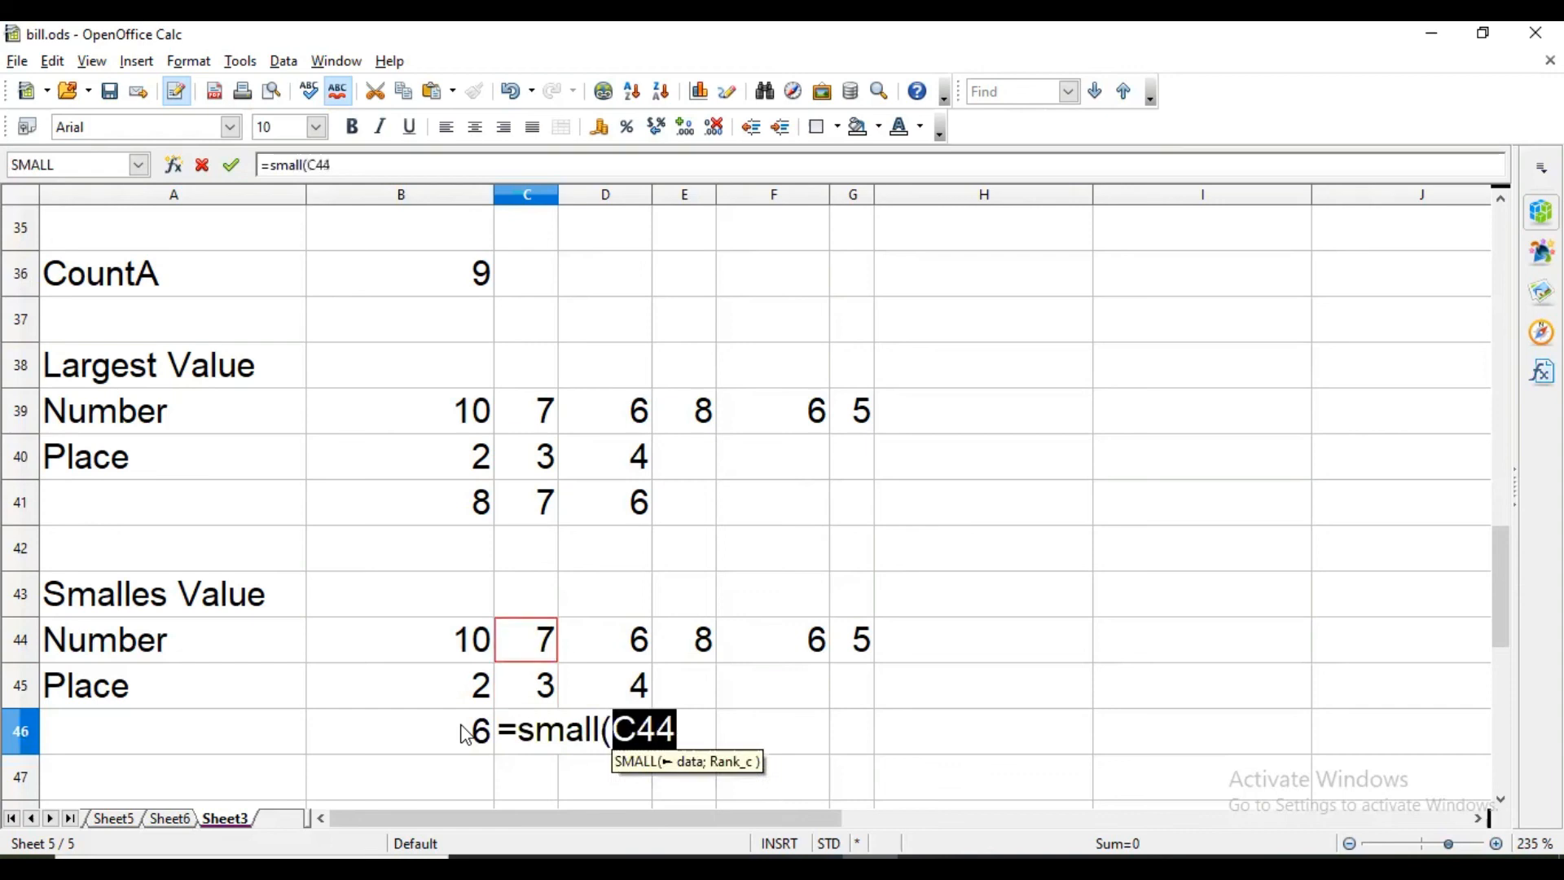
key(Left)
key(shift+Right)
key(shift+Right)
key(shift+Right)
key(shift+Right)
key(shift+Right)
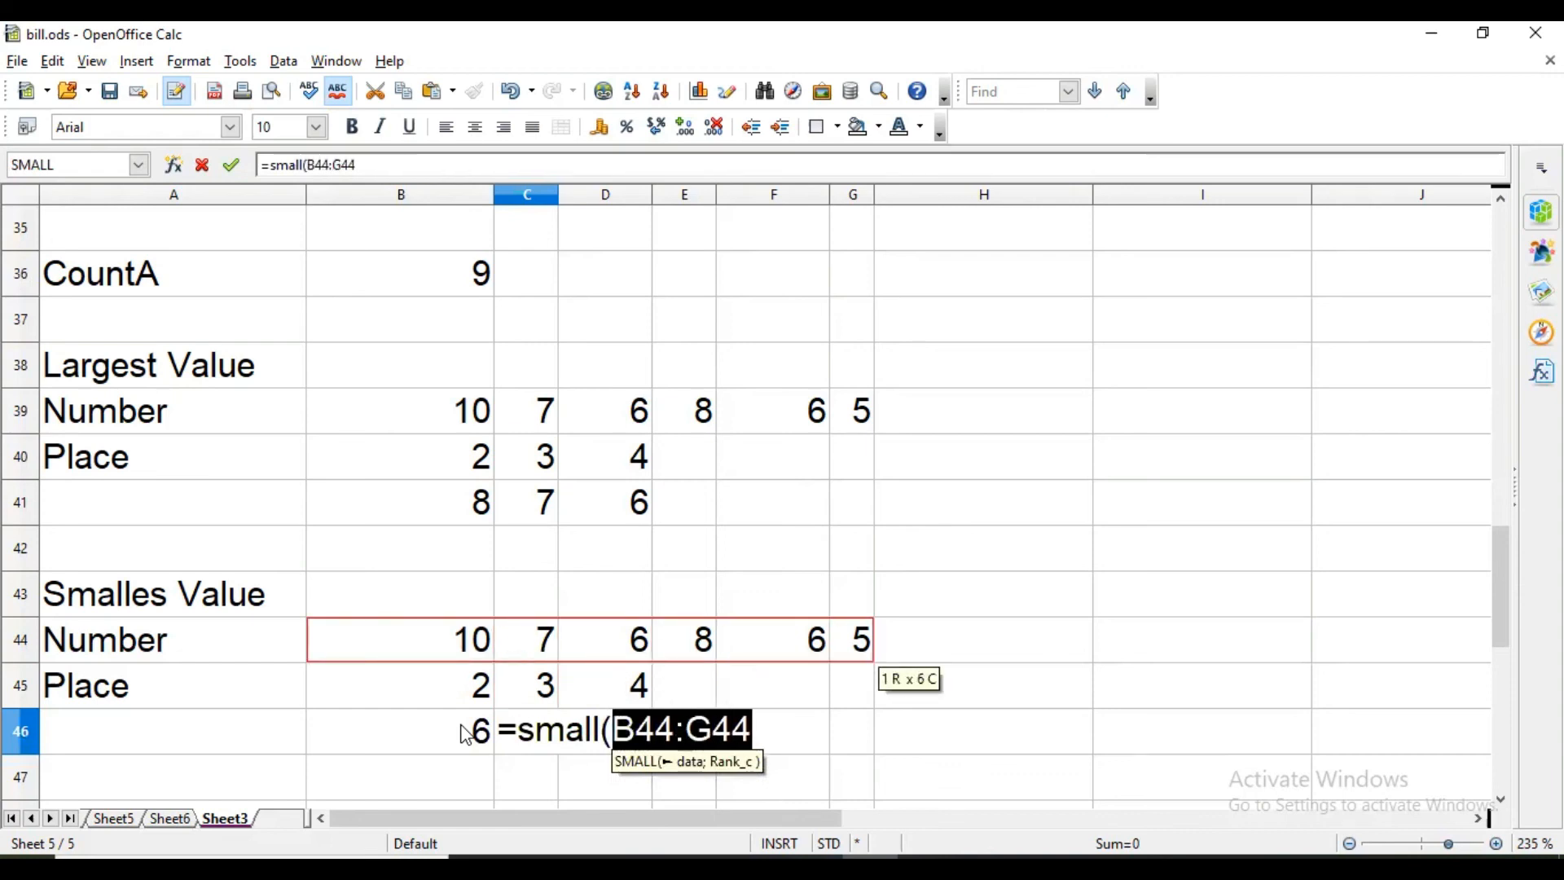
text(;)
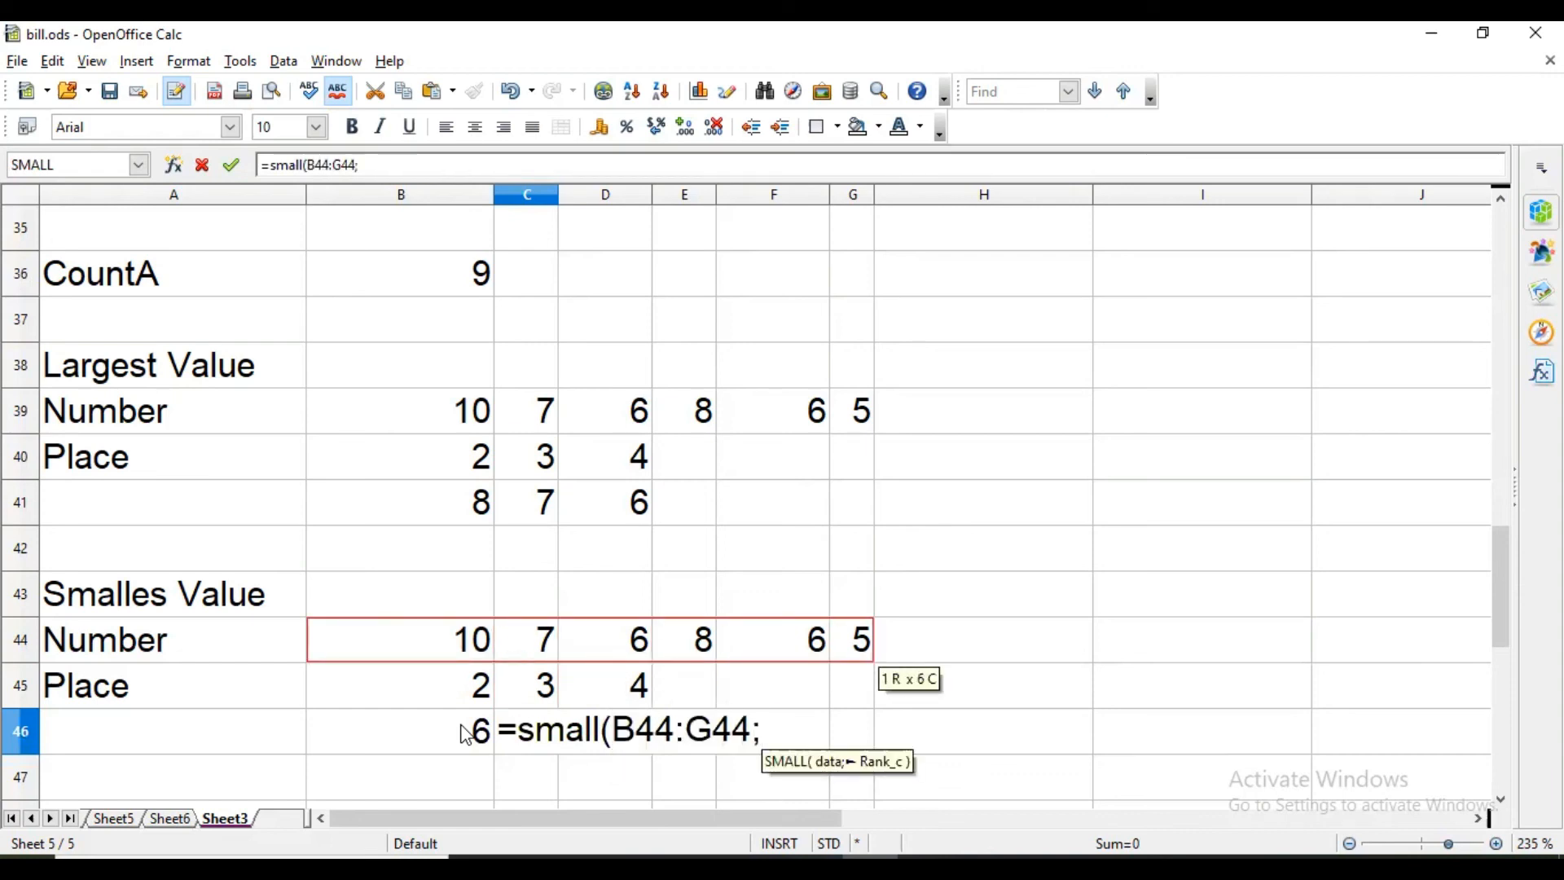
key(Up)
key(Down)
key(Down)
key(Left)
key(Left)
key(Left)
key(Left)
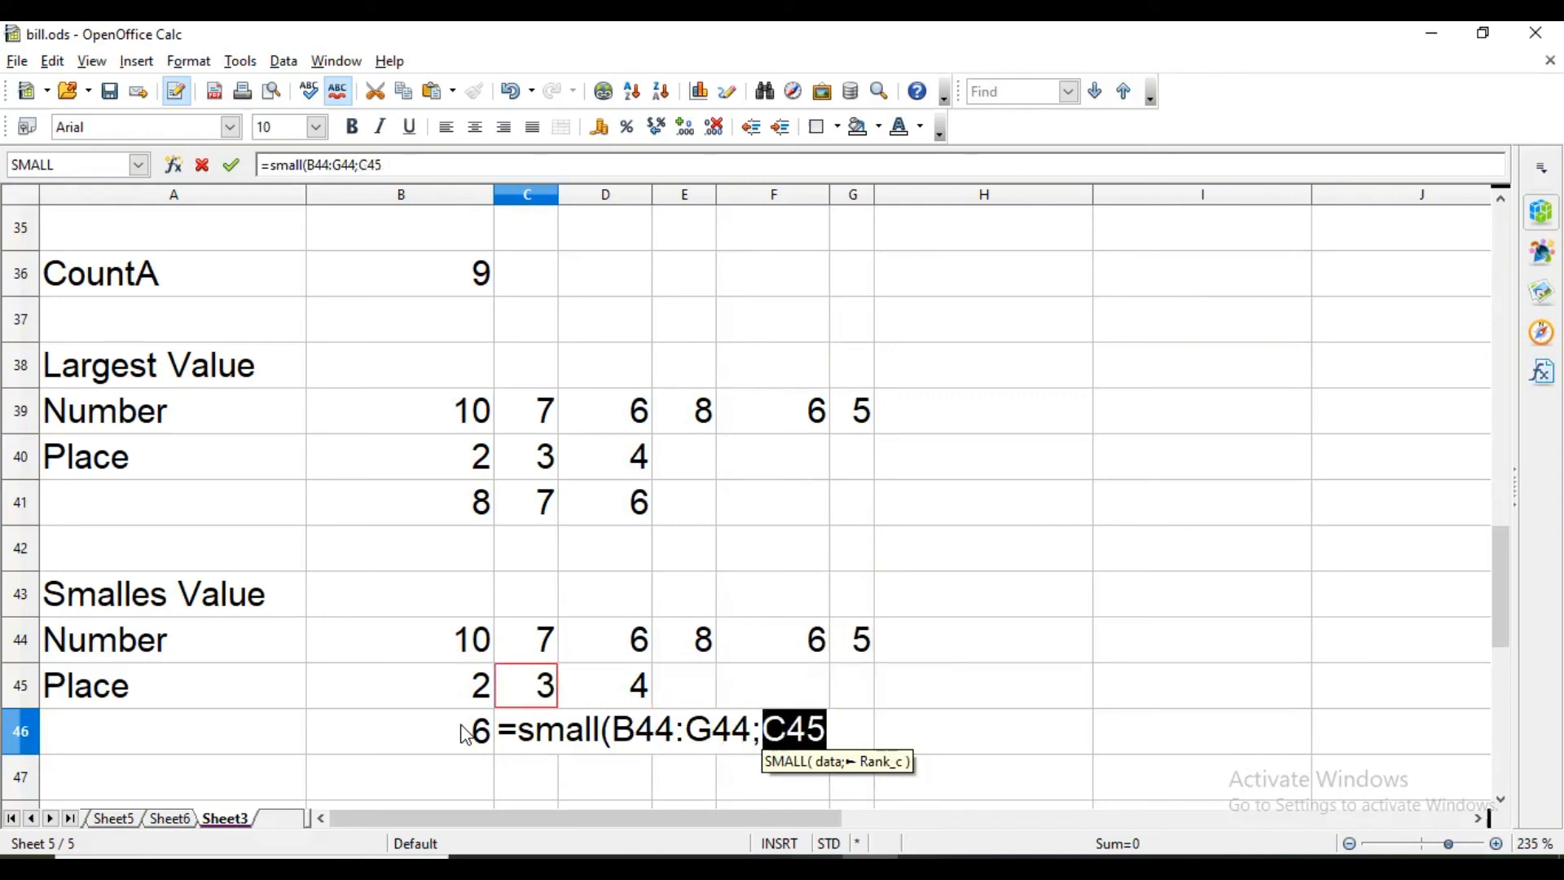
text())
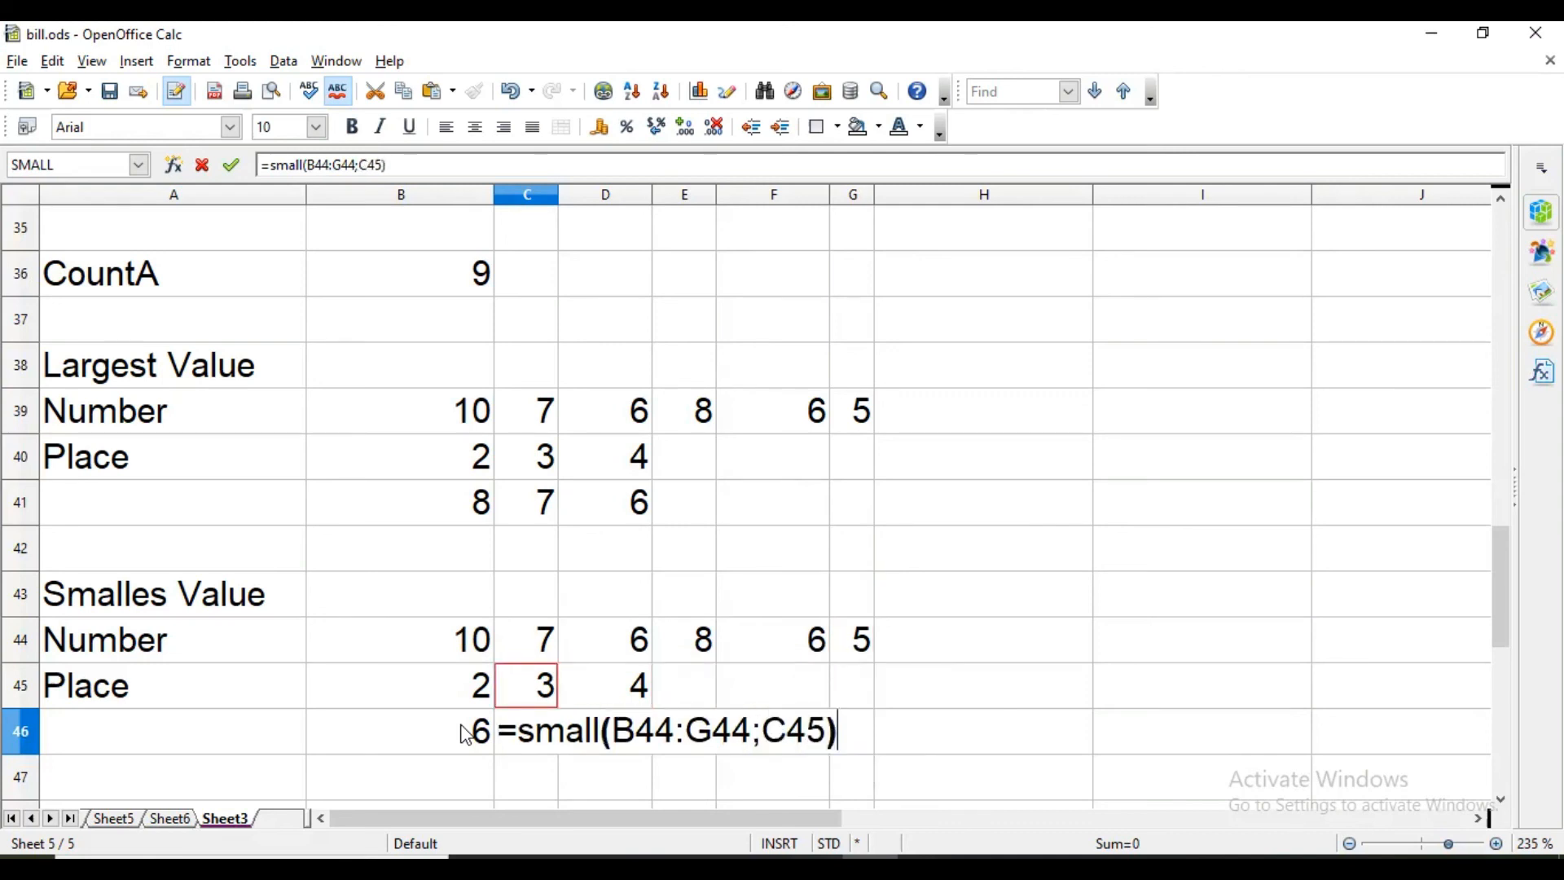
key(Return)
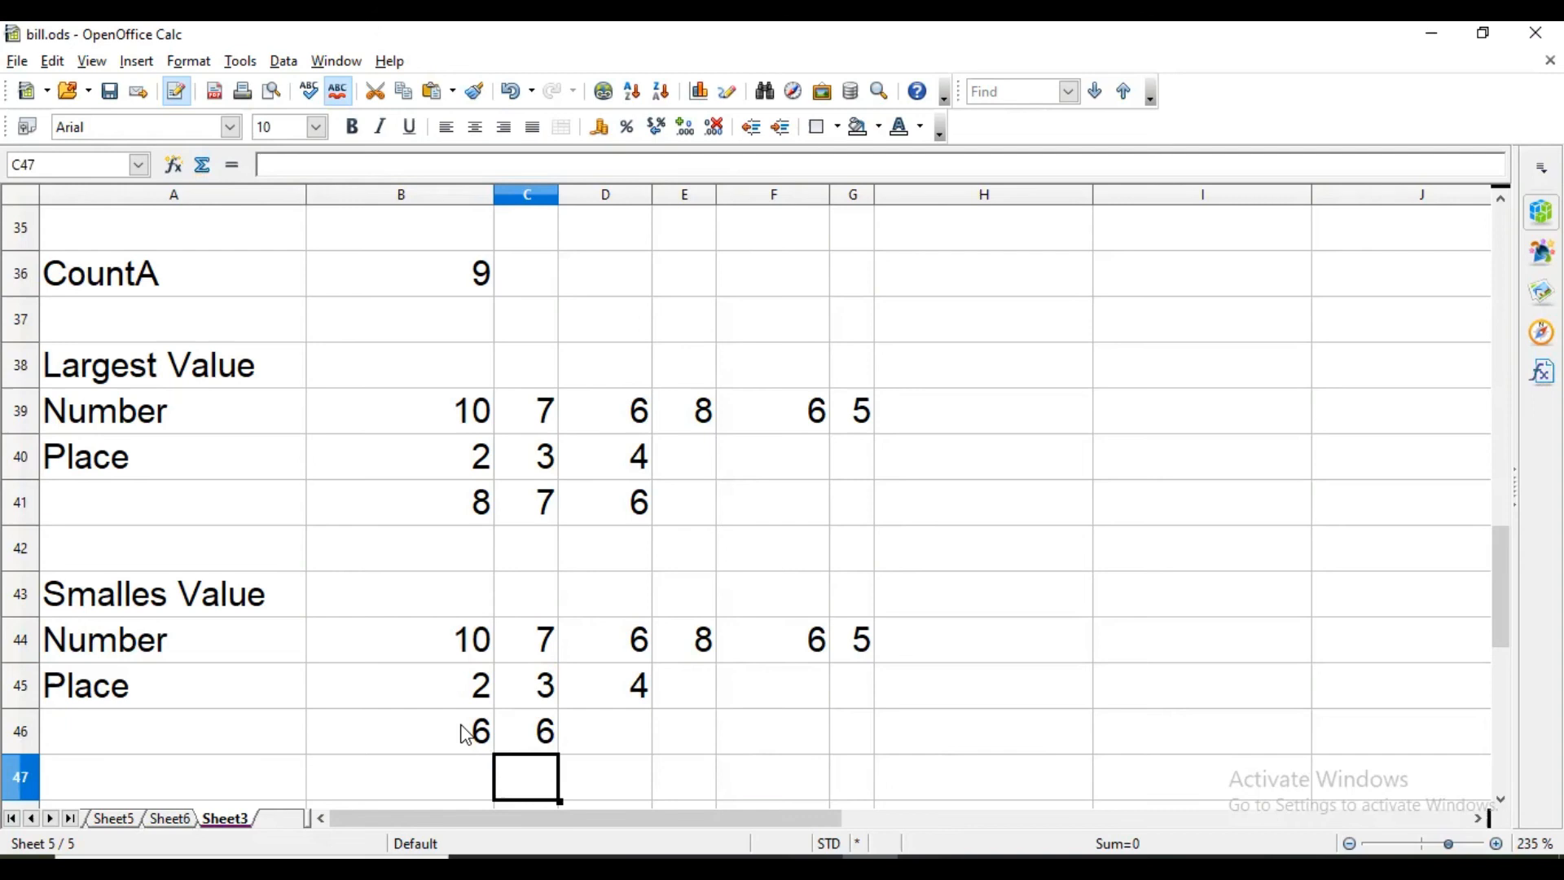
- Find the fourth-smallest number in row 44 with the formula =SMALL(B44:G44;D45) in cell D46
key(Up)
key(Right)
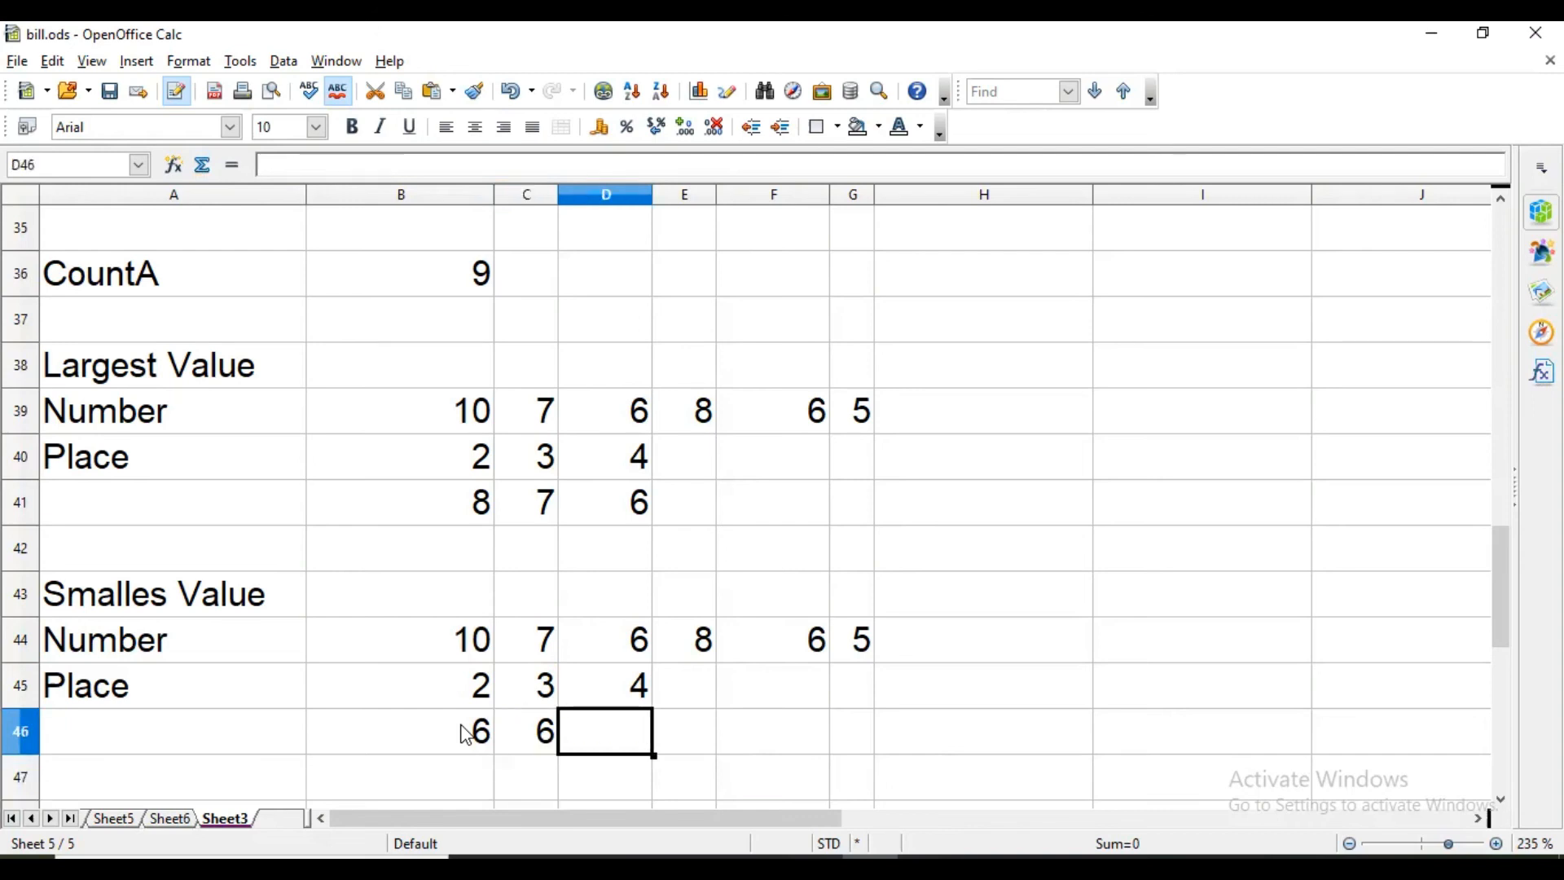
text(=small)
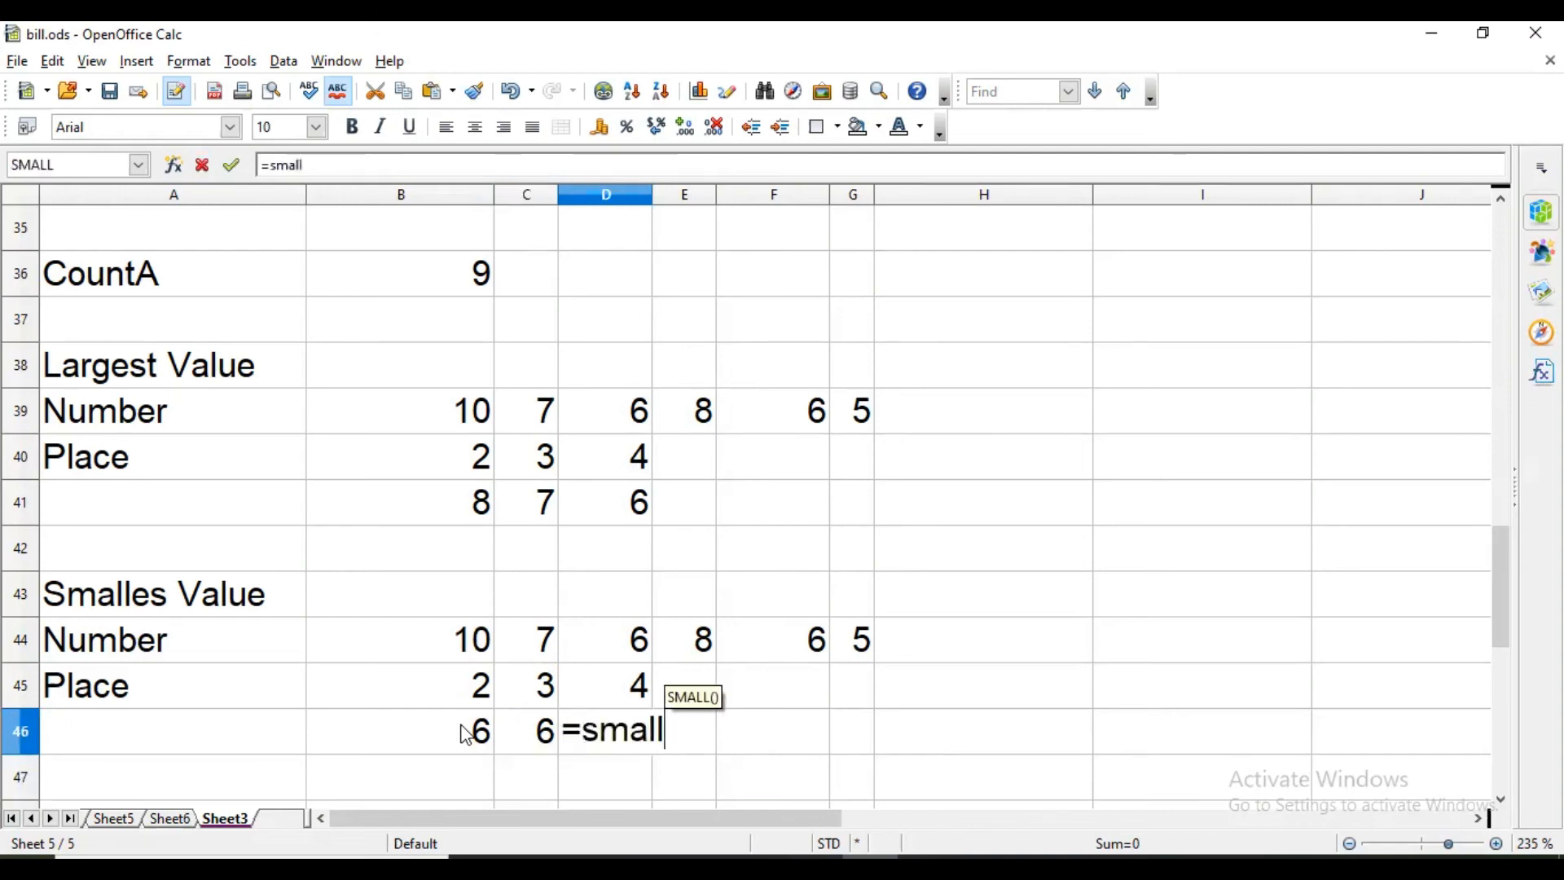
text(()
key(Up)
key(Up)
key(Left)
key(Left)
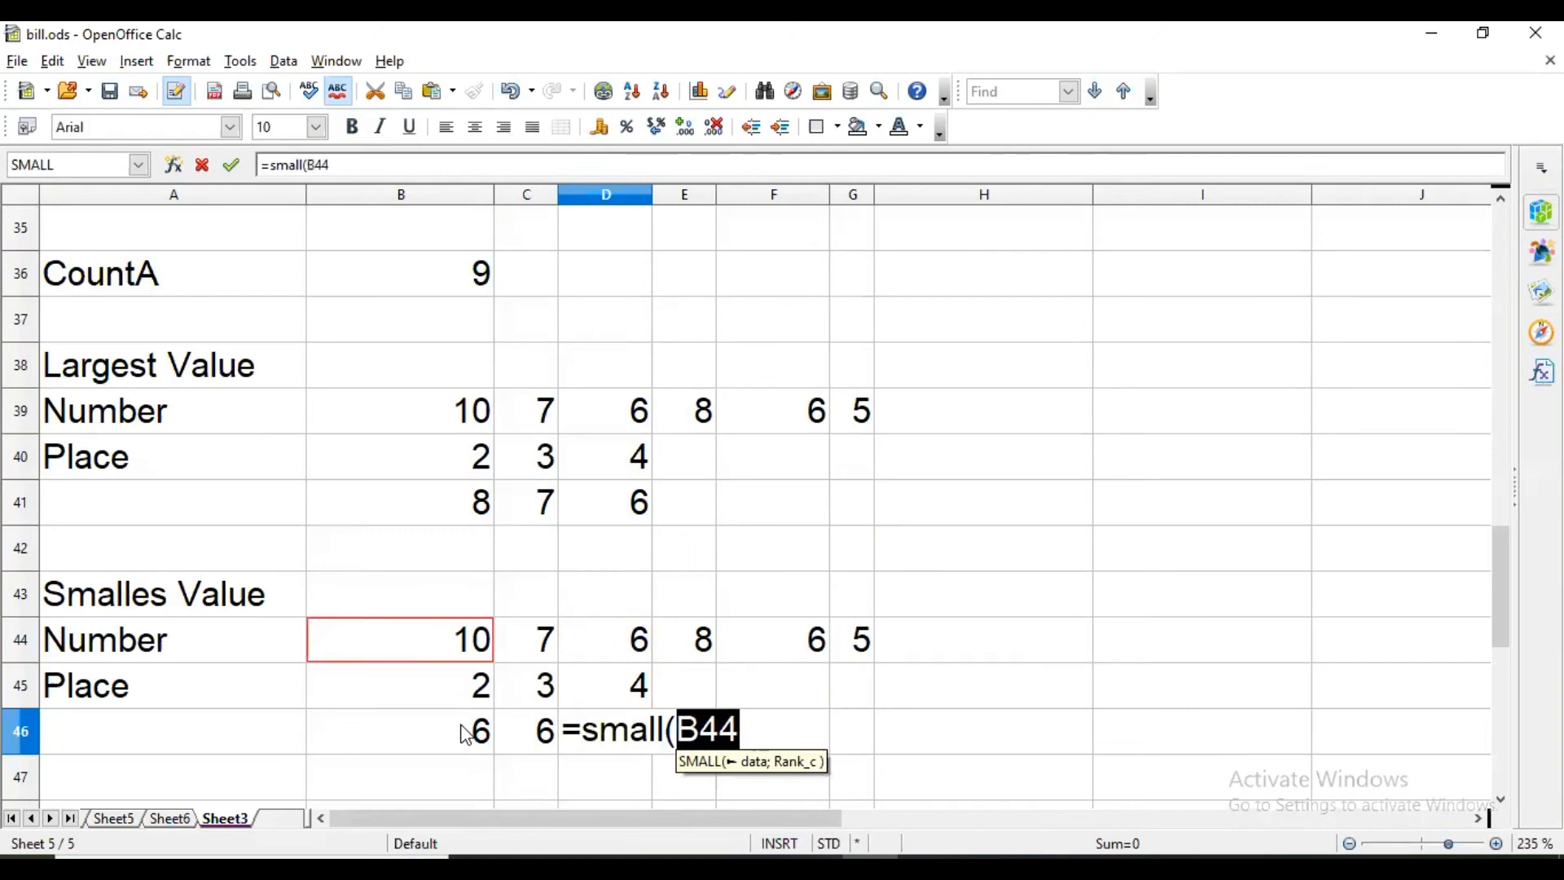
key(shift+Right)
key(shift+Right)
key(shift+Right)
key(shift+Right)
key(shift+Right)
text(;)
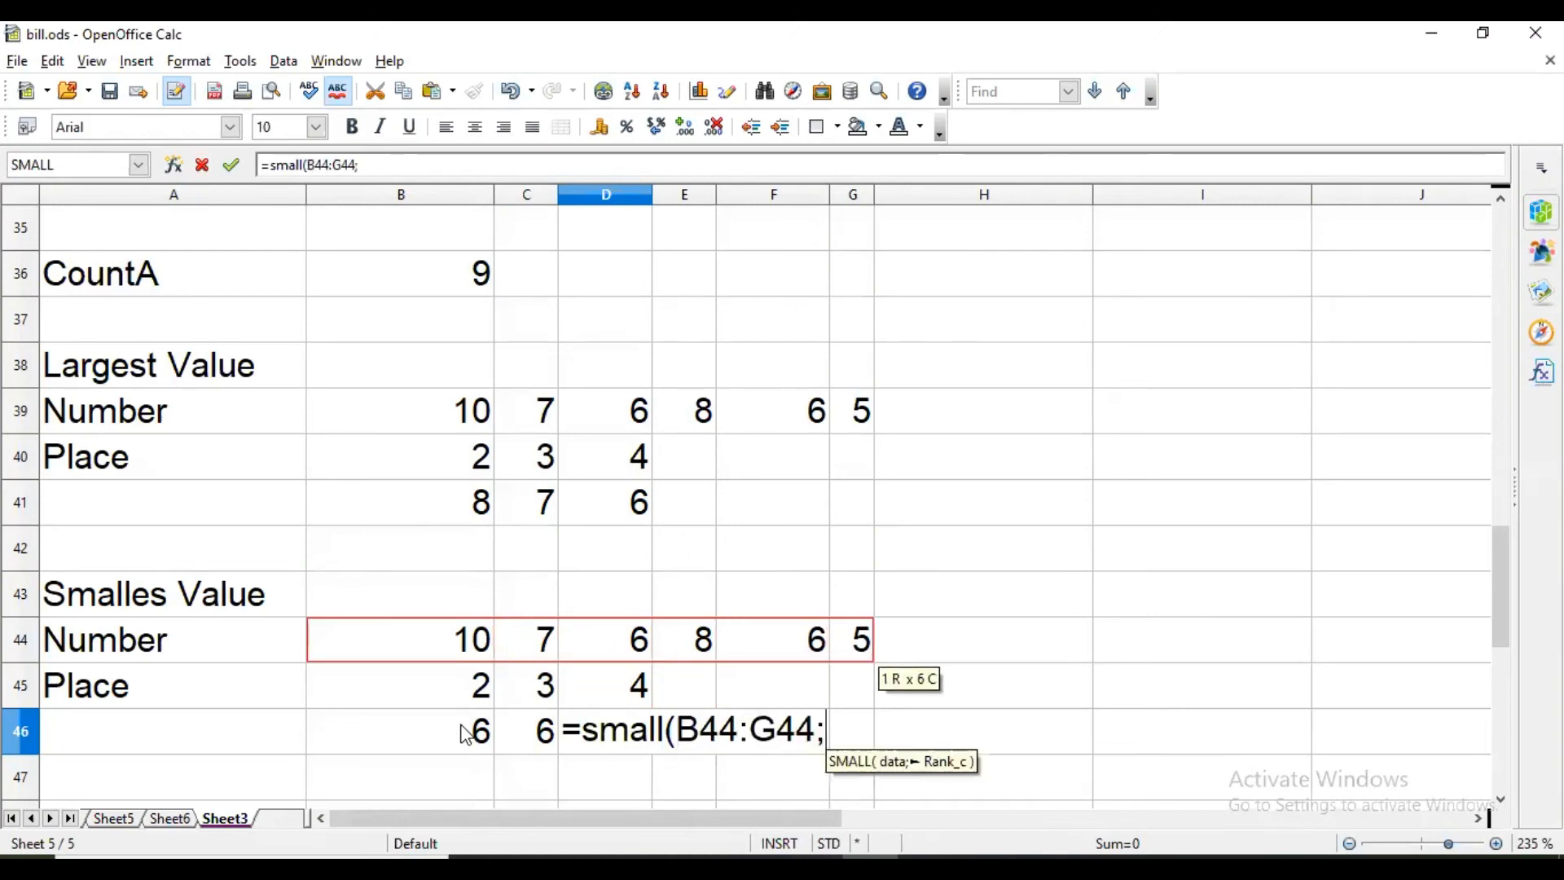
key(Up)
key(Down)
key(Down)
key(Left)
key(Left)
key(Left)
text())
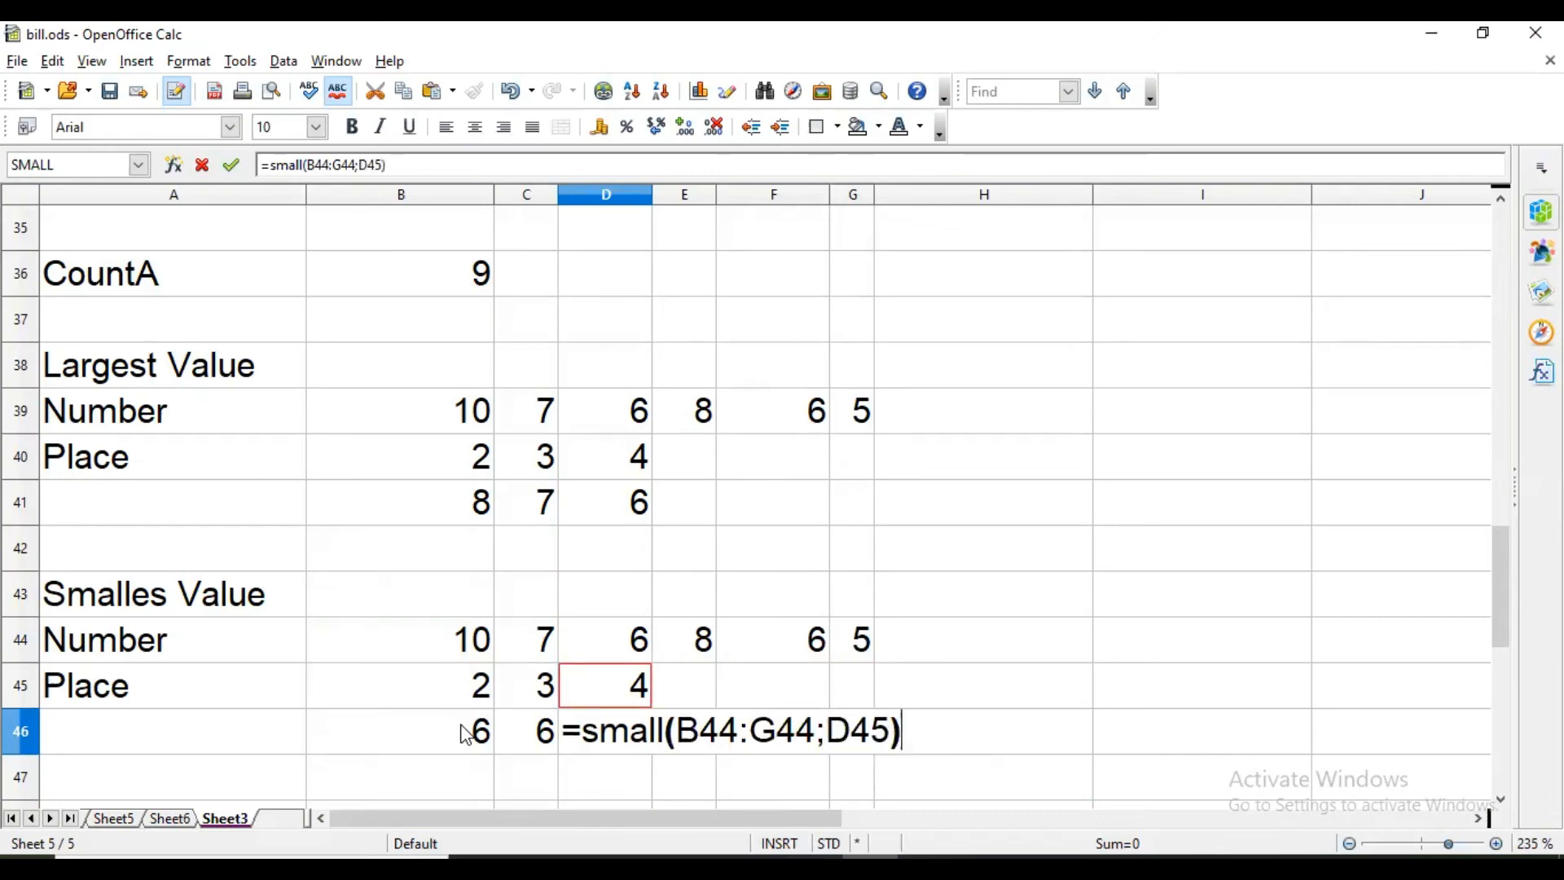
key(Return)
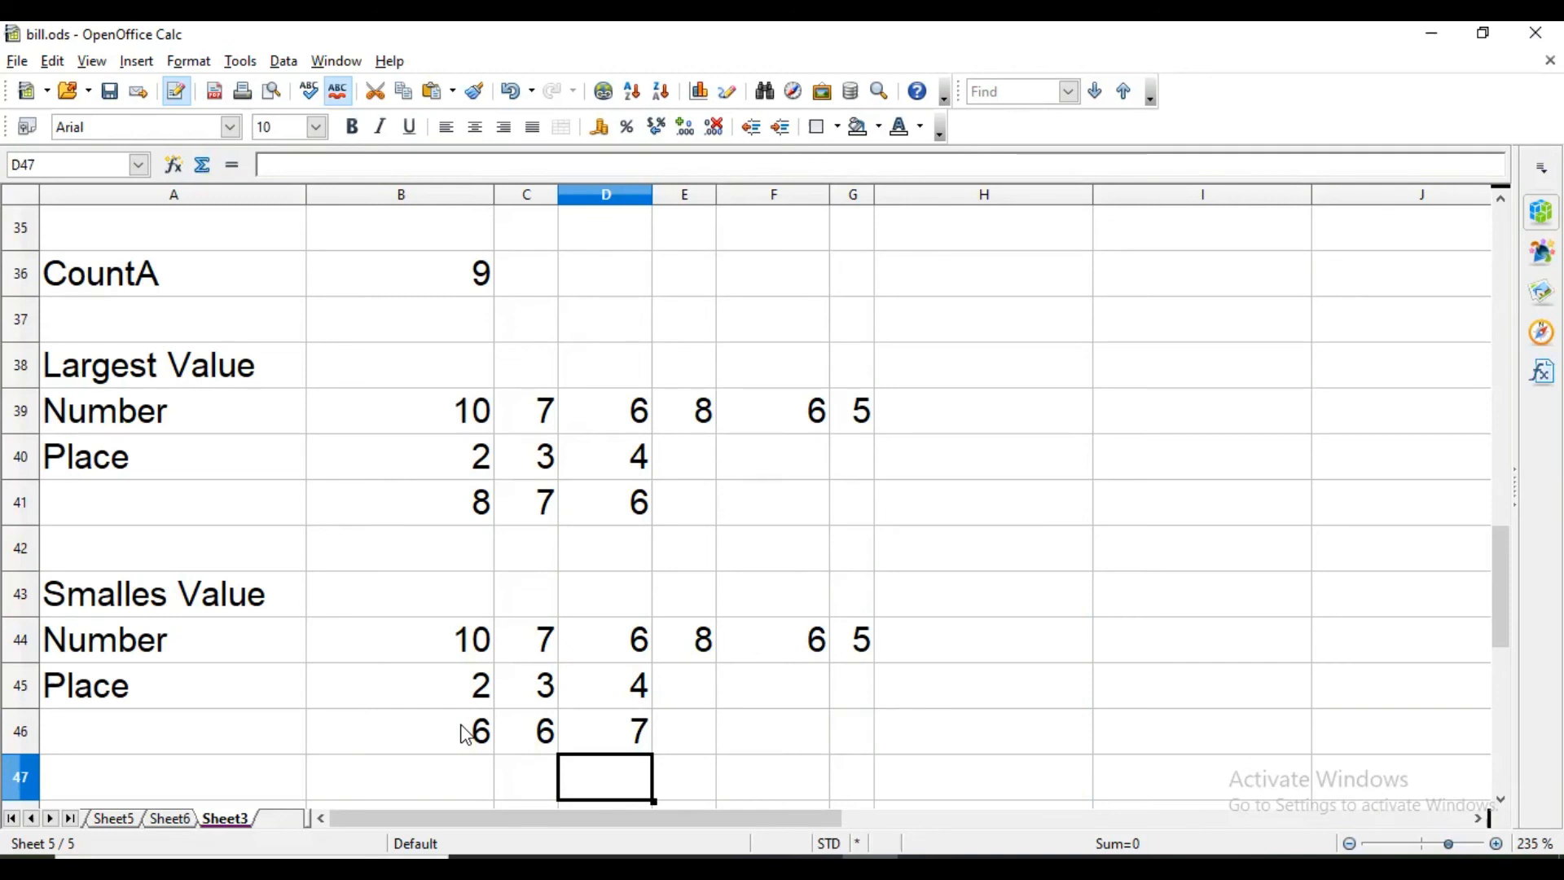
- Start a new example with the heading "Rank" in cell A48 and the label "Numbers" in A49
scroll(890, 408, down, 2)
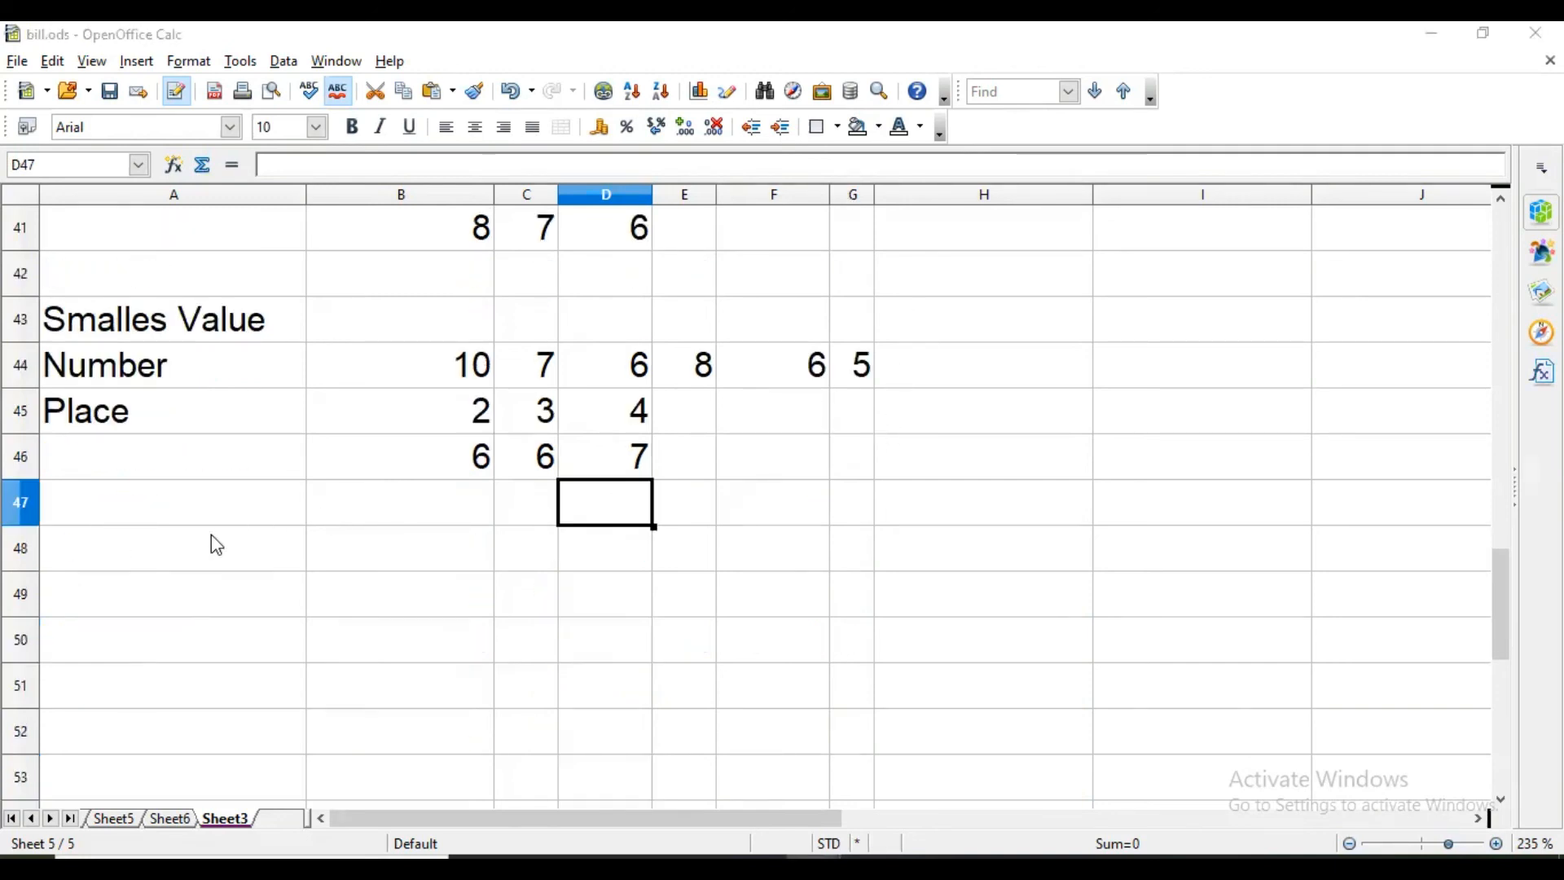
click(199, 557)
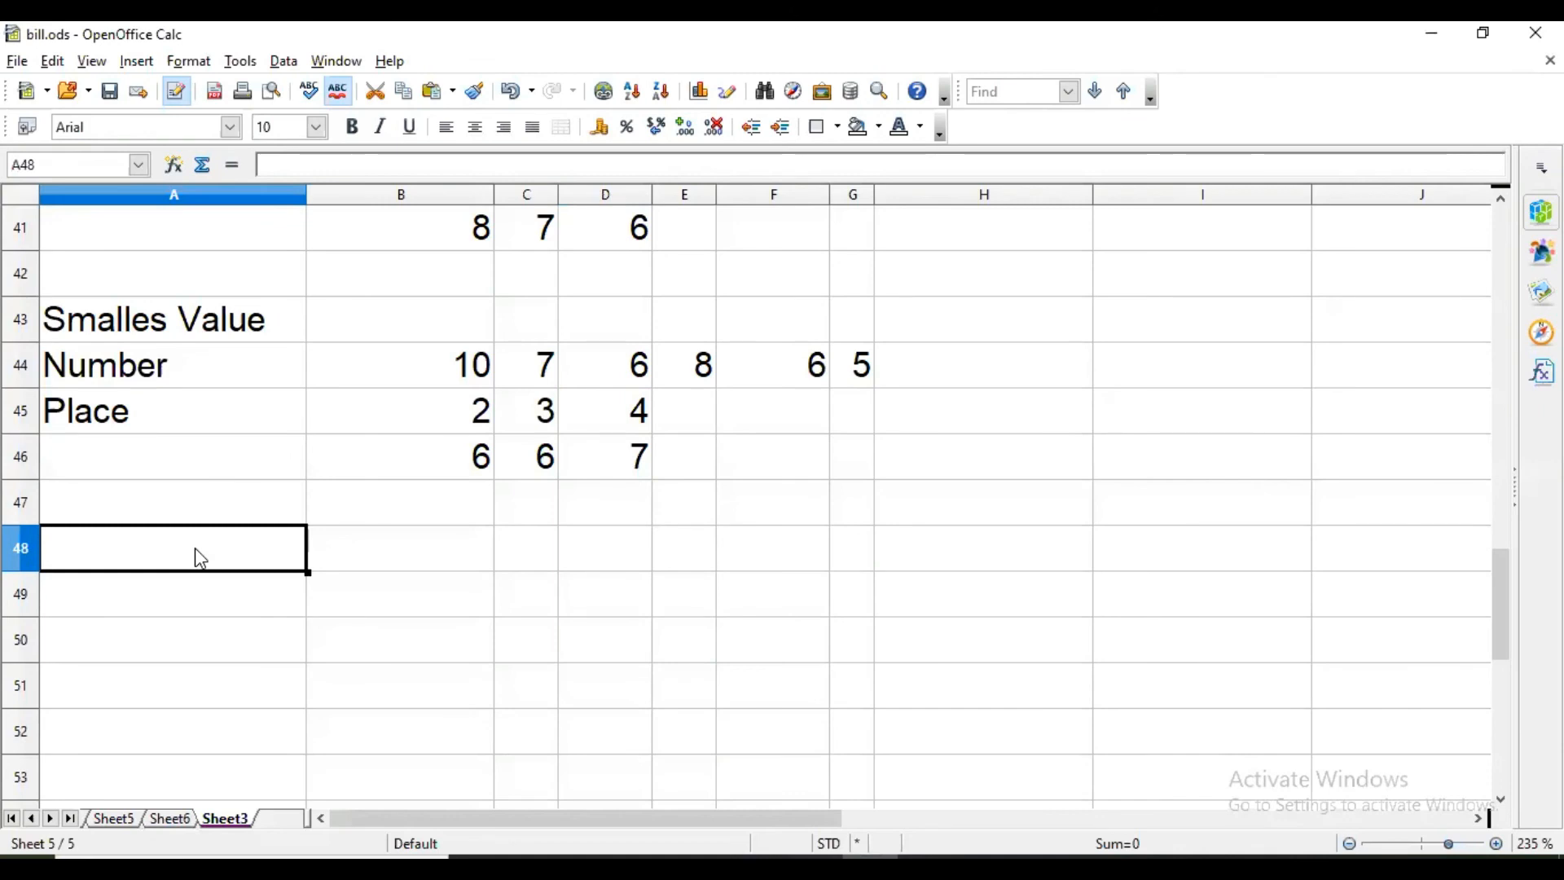
text(RA)
key(BackSpace)
text(n)
key(BackSpace)
text(ank)
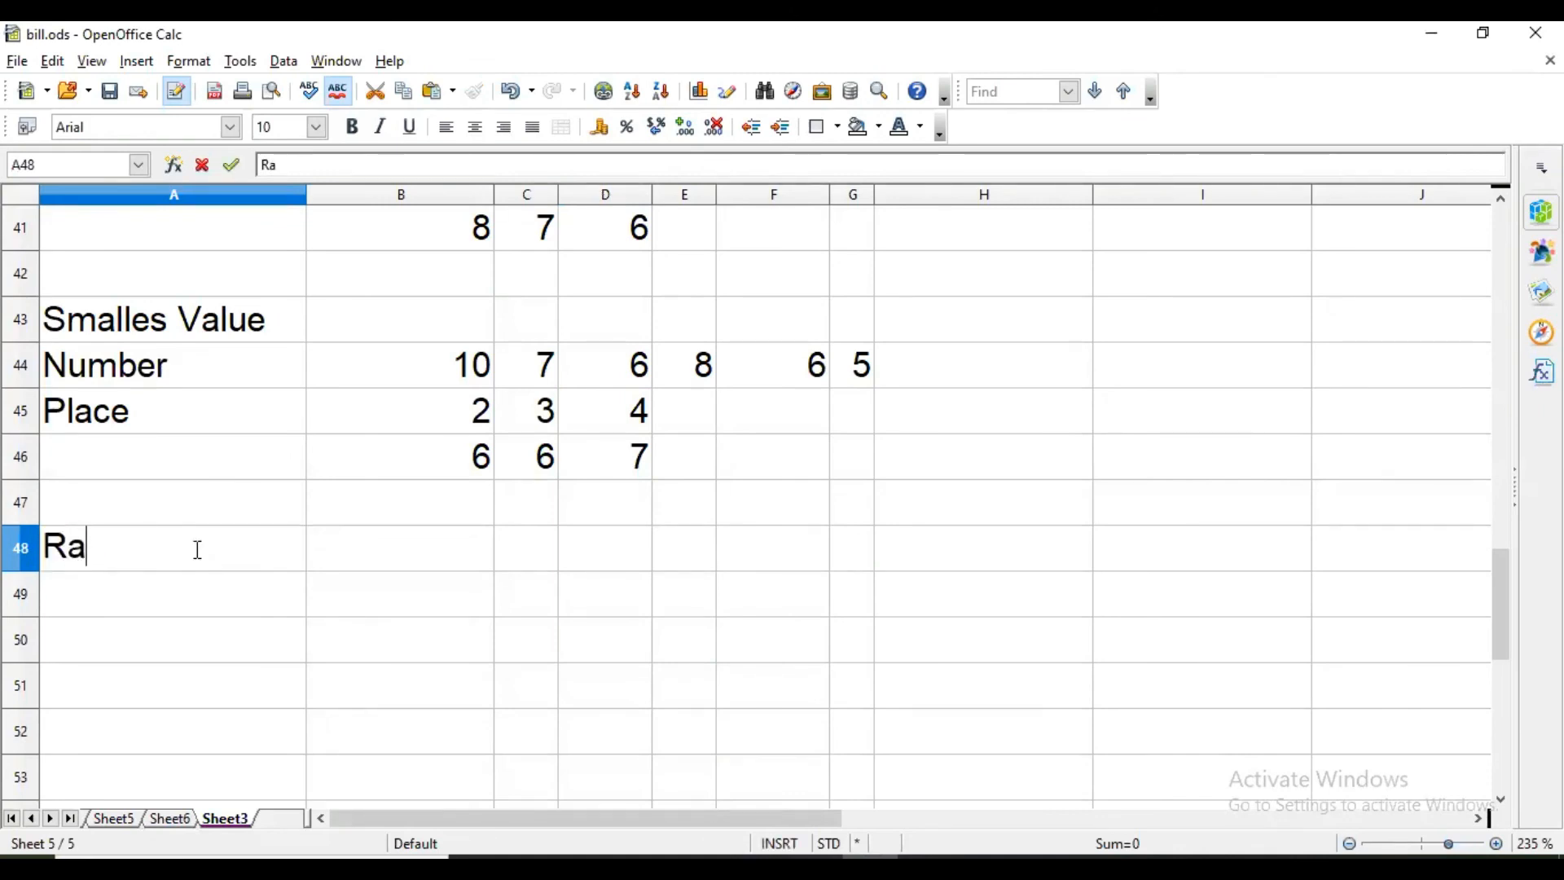
key(Return)
text(Numbers)
key(Return)
- Enter the numbers 67, 47, 56, 78, 59 and 66 in cells B49 to G49 of the Rank example
key(Up)
key(Right)
text(67)
key(Return)
key(Up)
key(Right)
text(47)
key(Return)
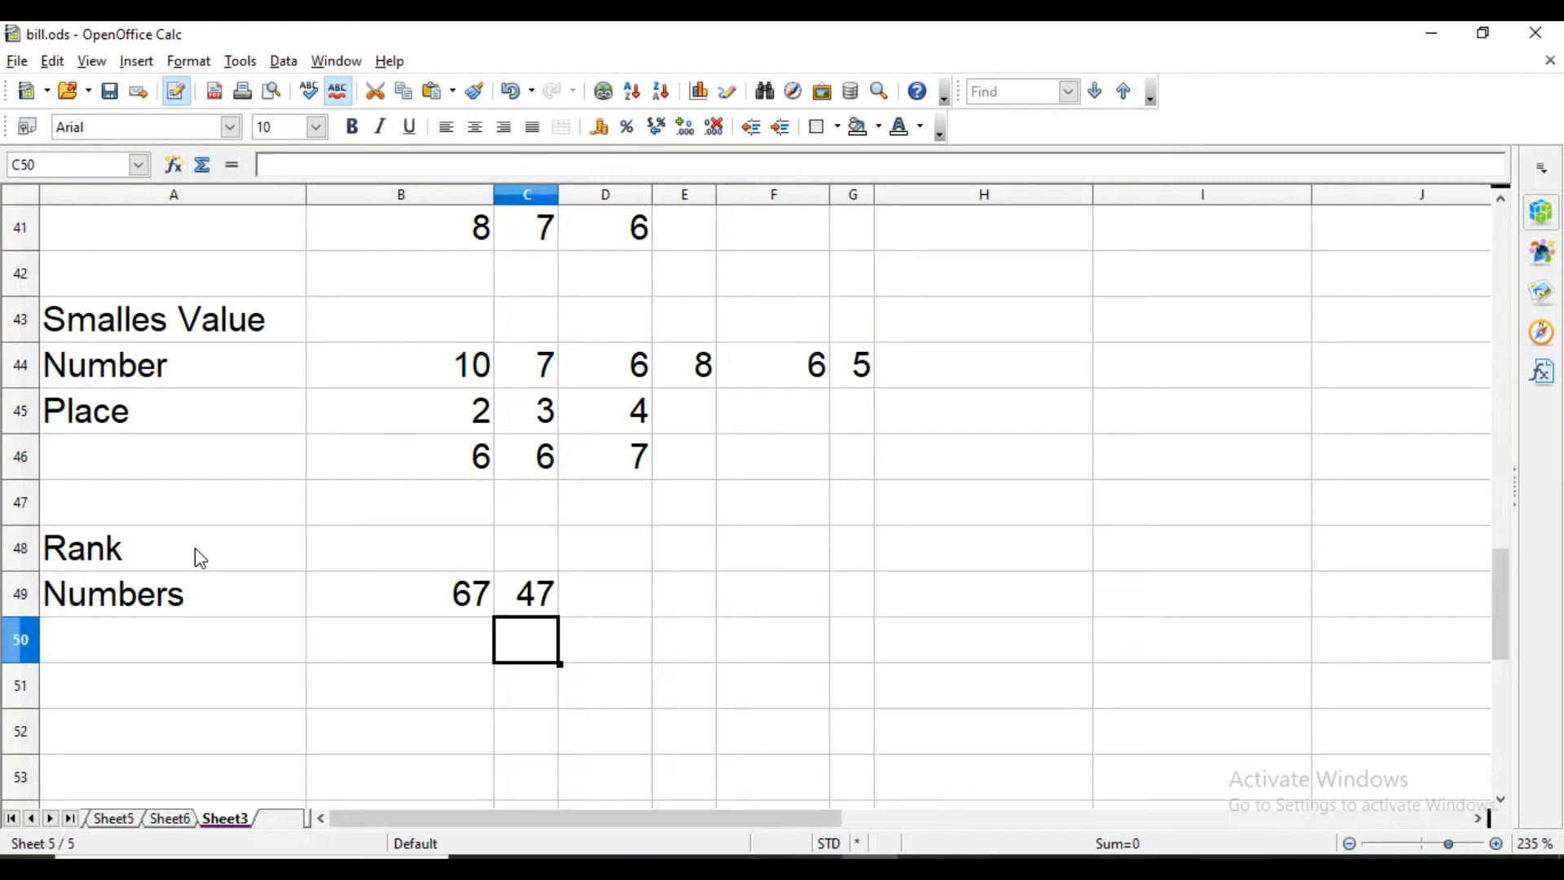
key(Up)
key(Right)
text(56)
key(Return)
key(Up)
key(Right)
text(78)
key(Return)
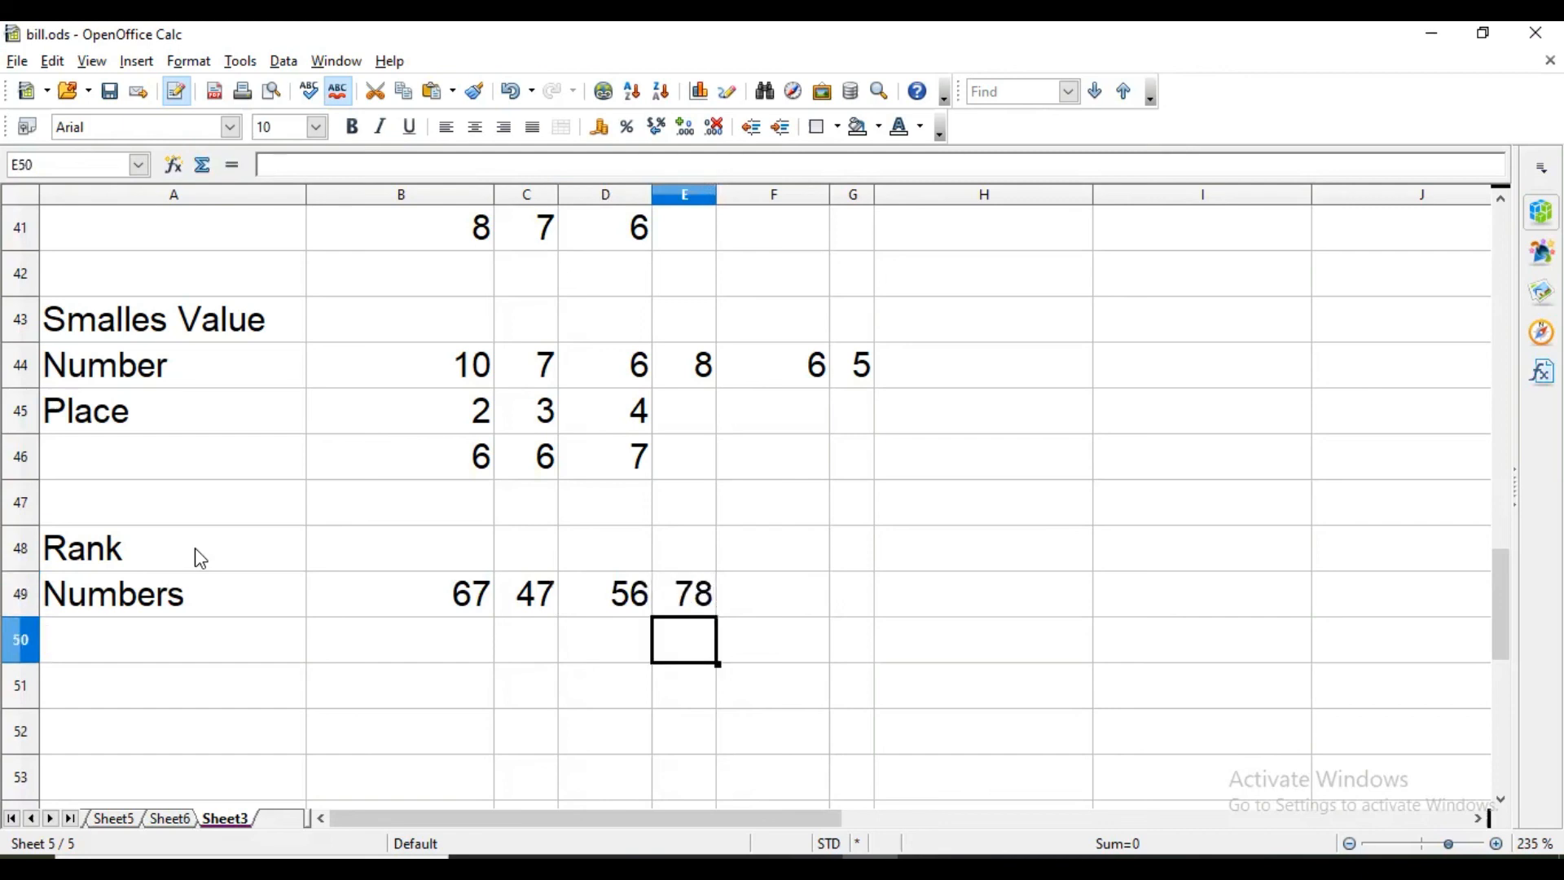
key(Up)
key(Right)
text(59)
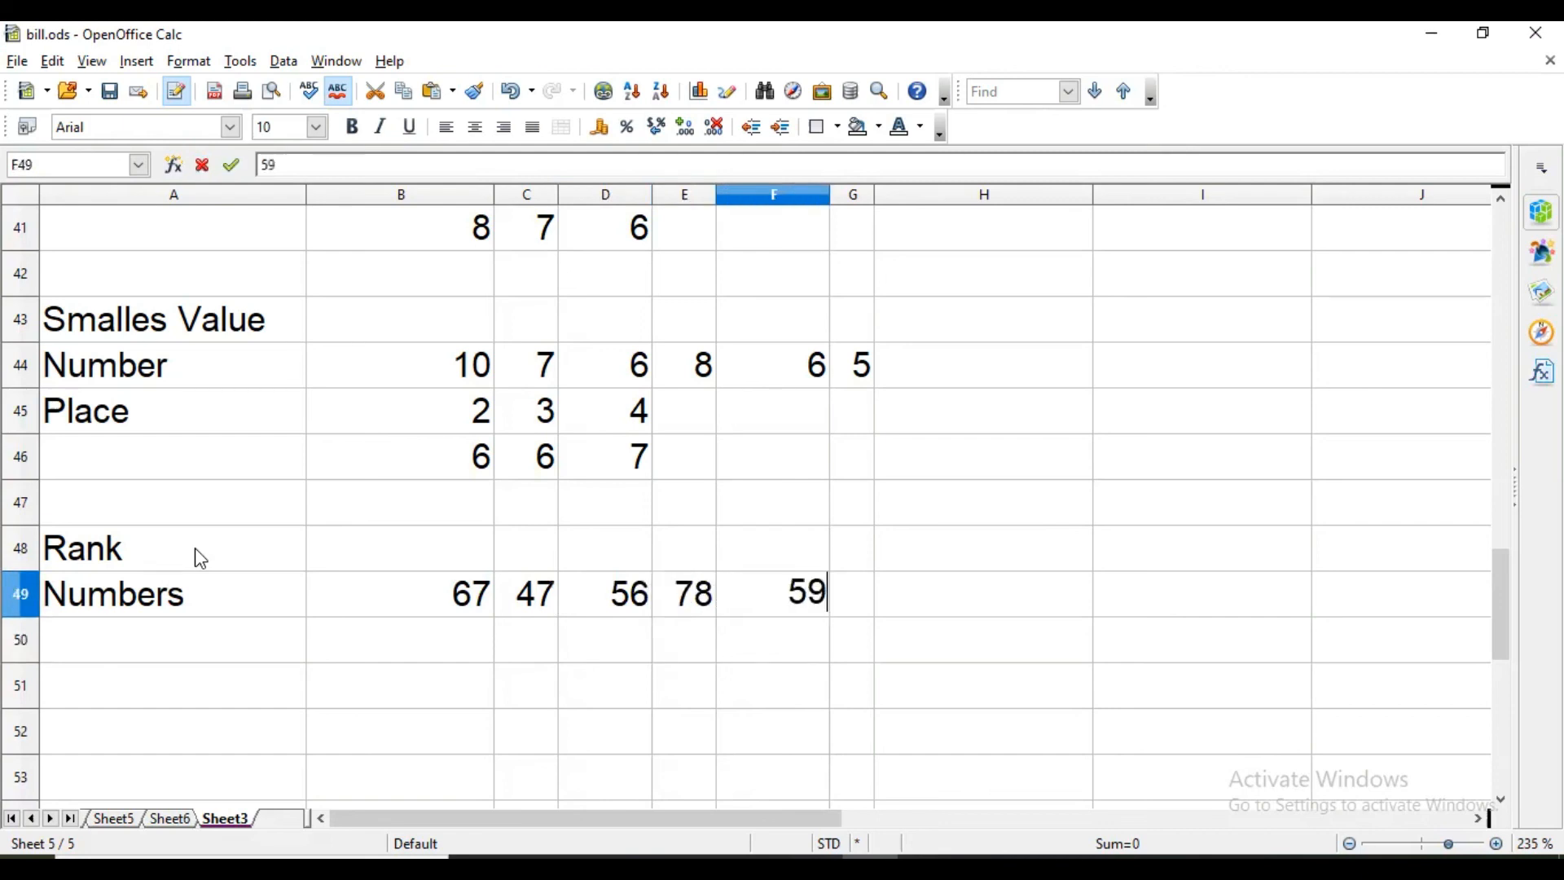
key(Return)
key(Up)
key(Right)
text(66)
key(Return)
- Add the label "Result" in cell A50, below the Numbers label of the Rank example
key(Left)
key(Left)
key(Left)
key(Left)
key(Left)
key(Left)
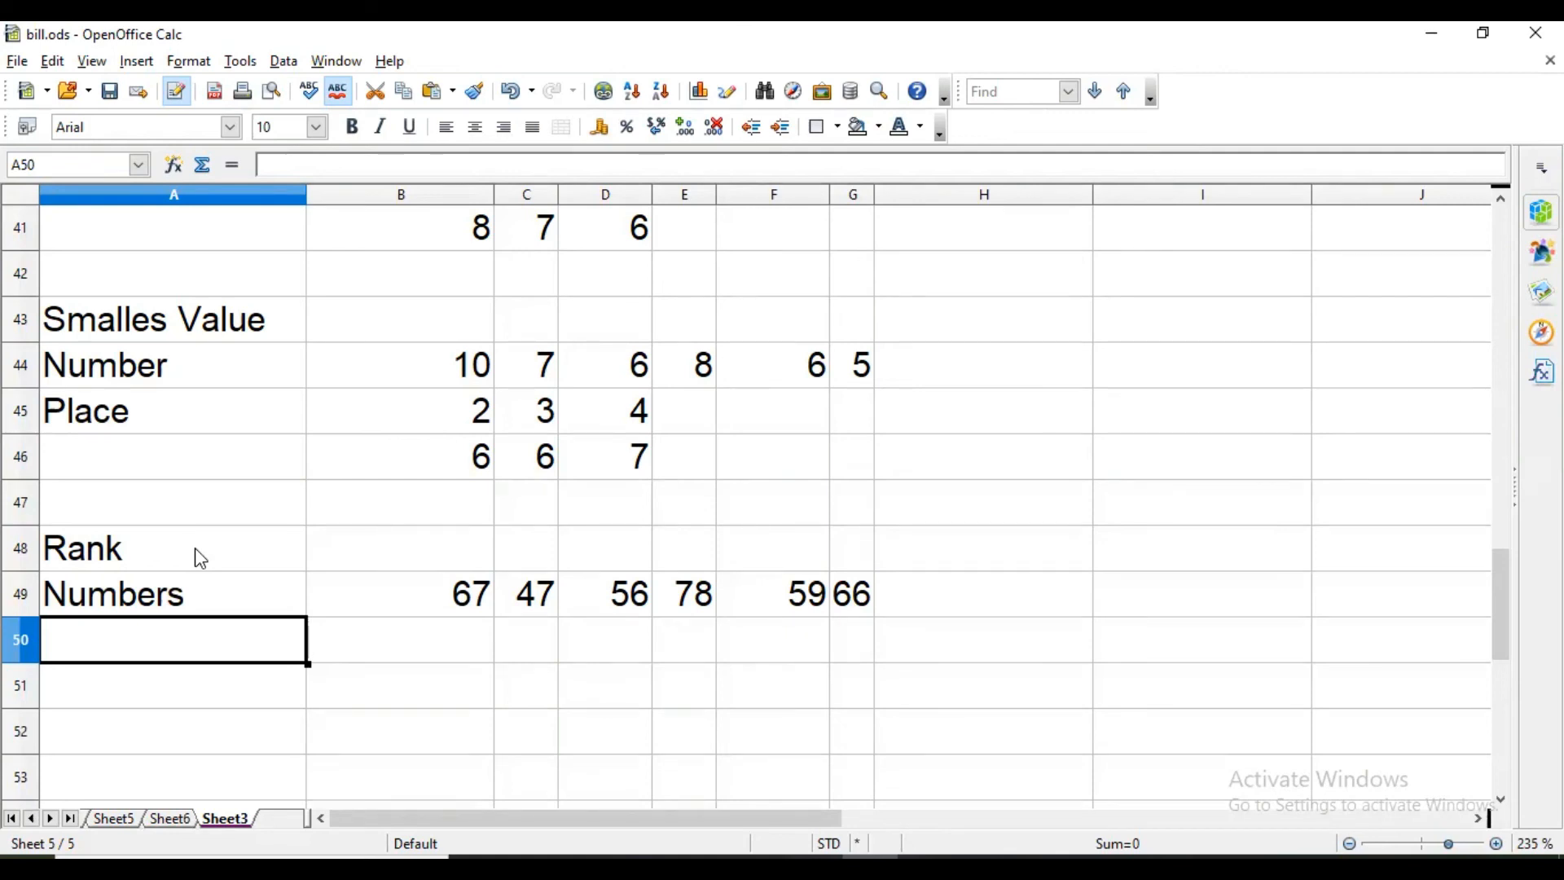
text(Result)
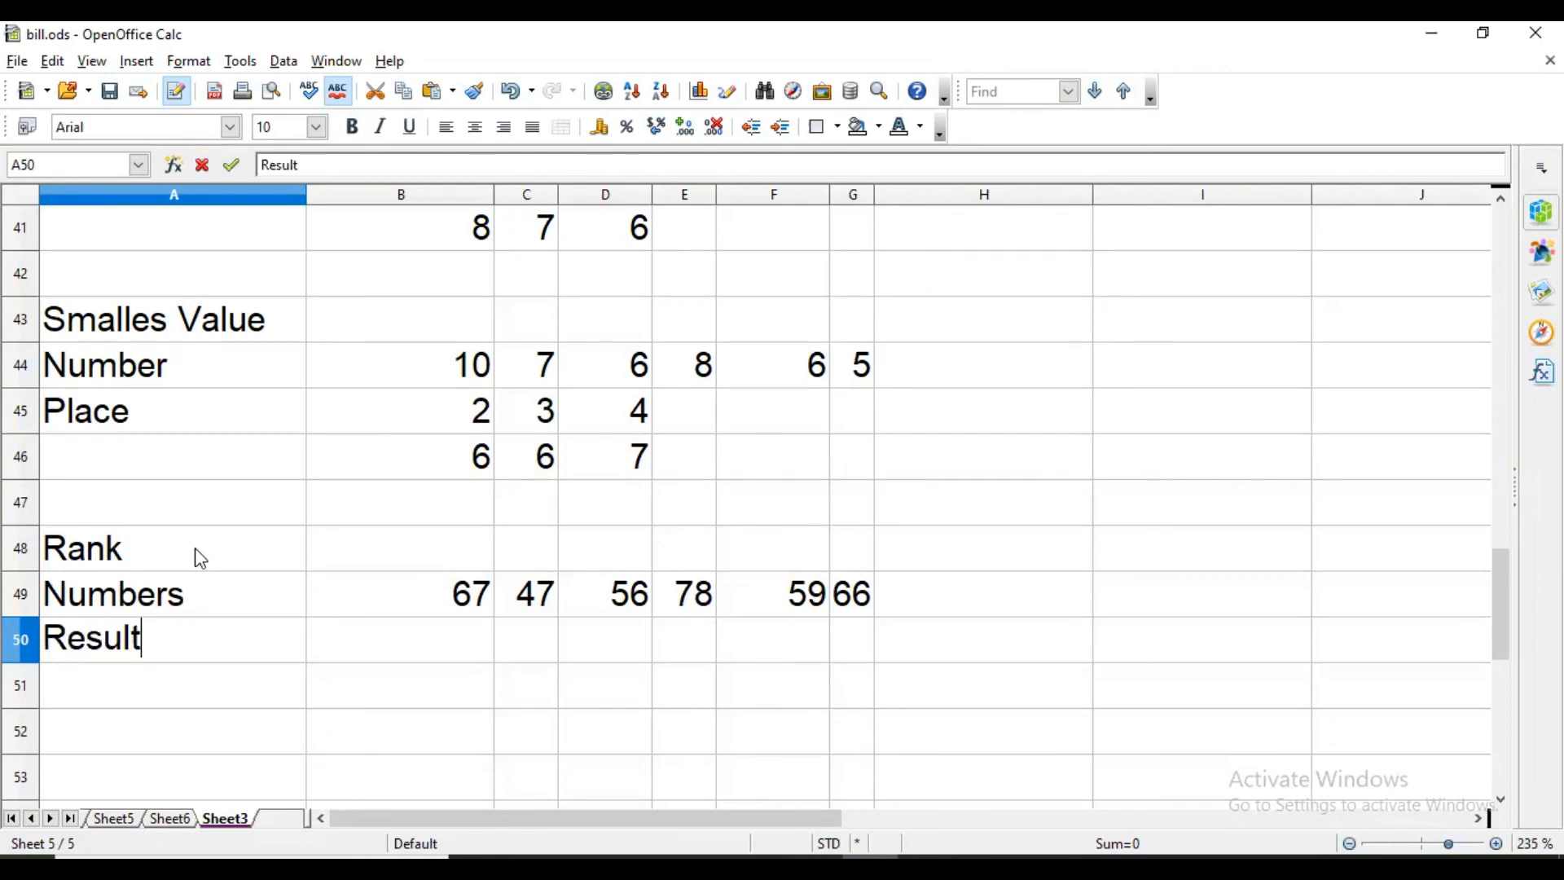
key(Return)
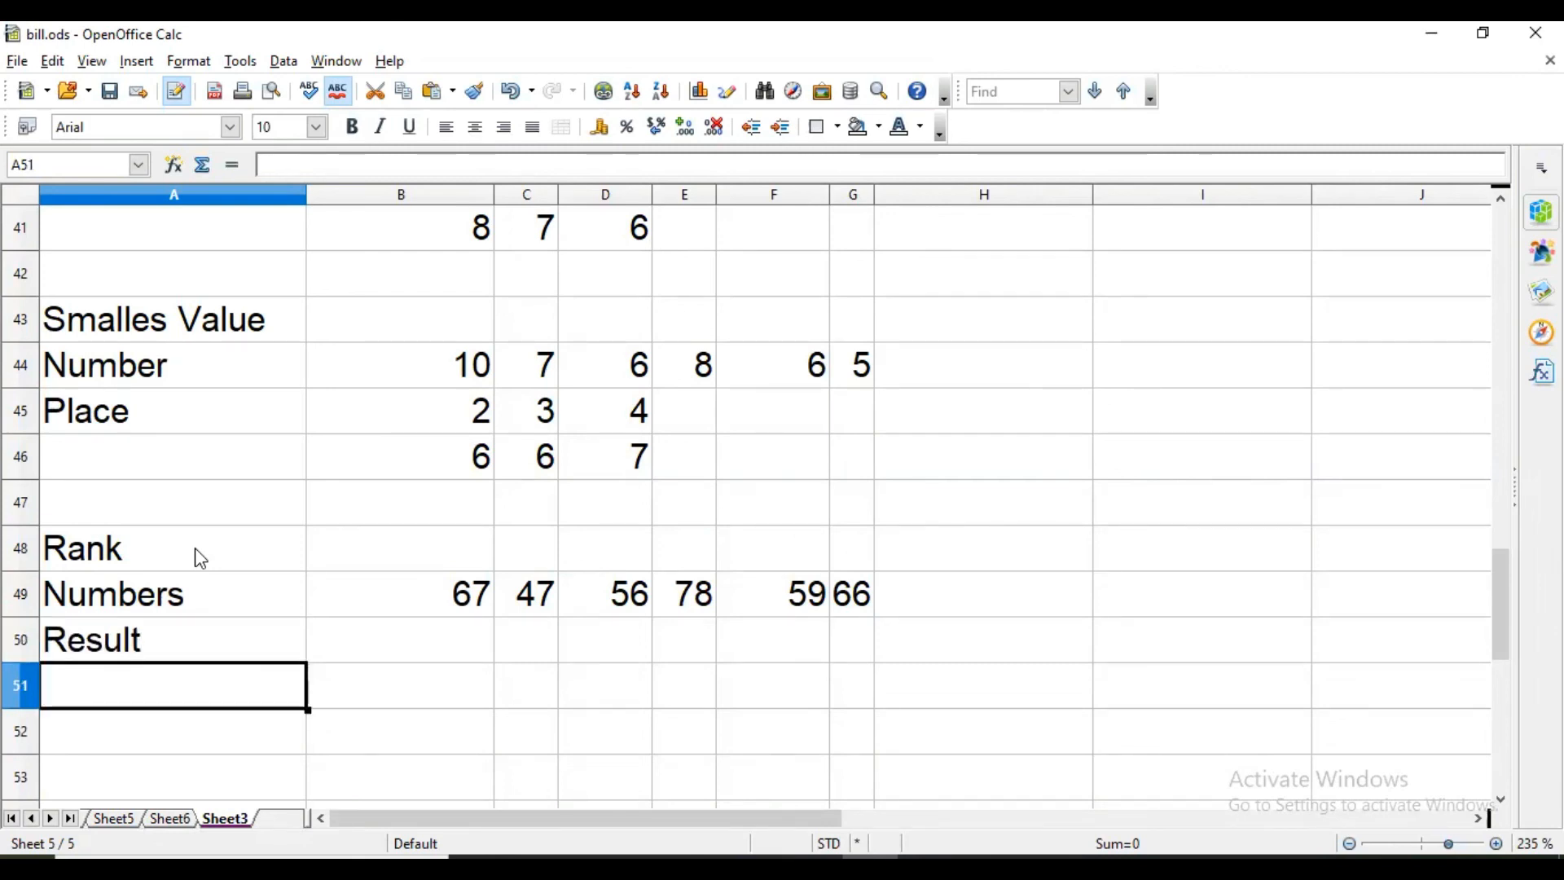
- Rank the number in F49 among the row 49 numbers with the formula =RANK(F49;B49:G49;0) in cell B50
key(Up)
key(Up)
key(Right)
key(Right)
key(Right)
key(Right)
key(Right)
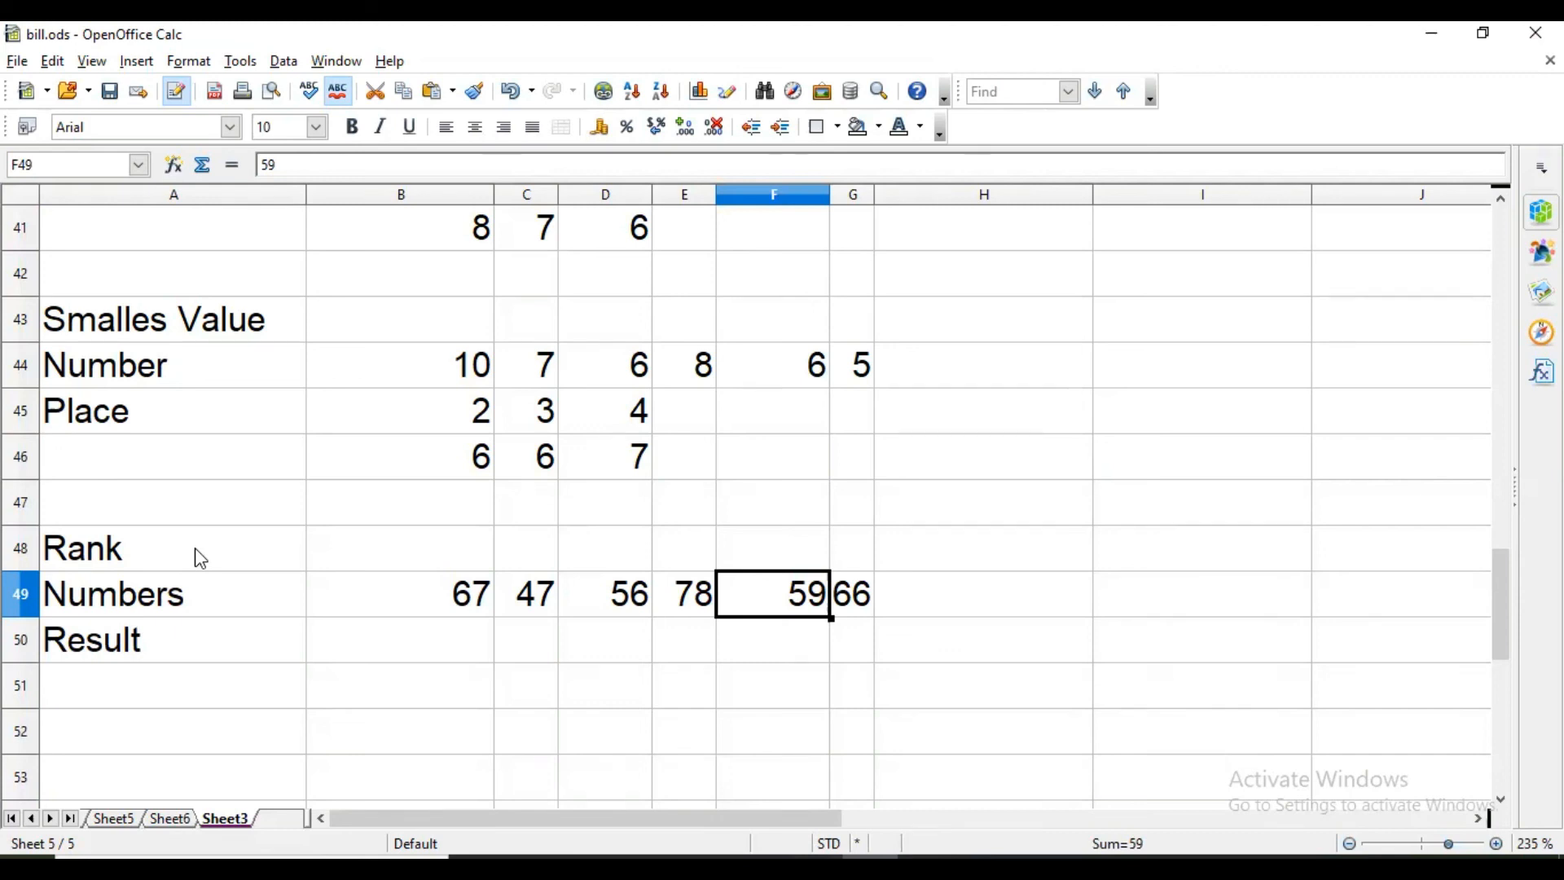
key(Down)
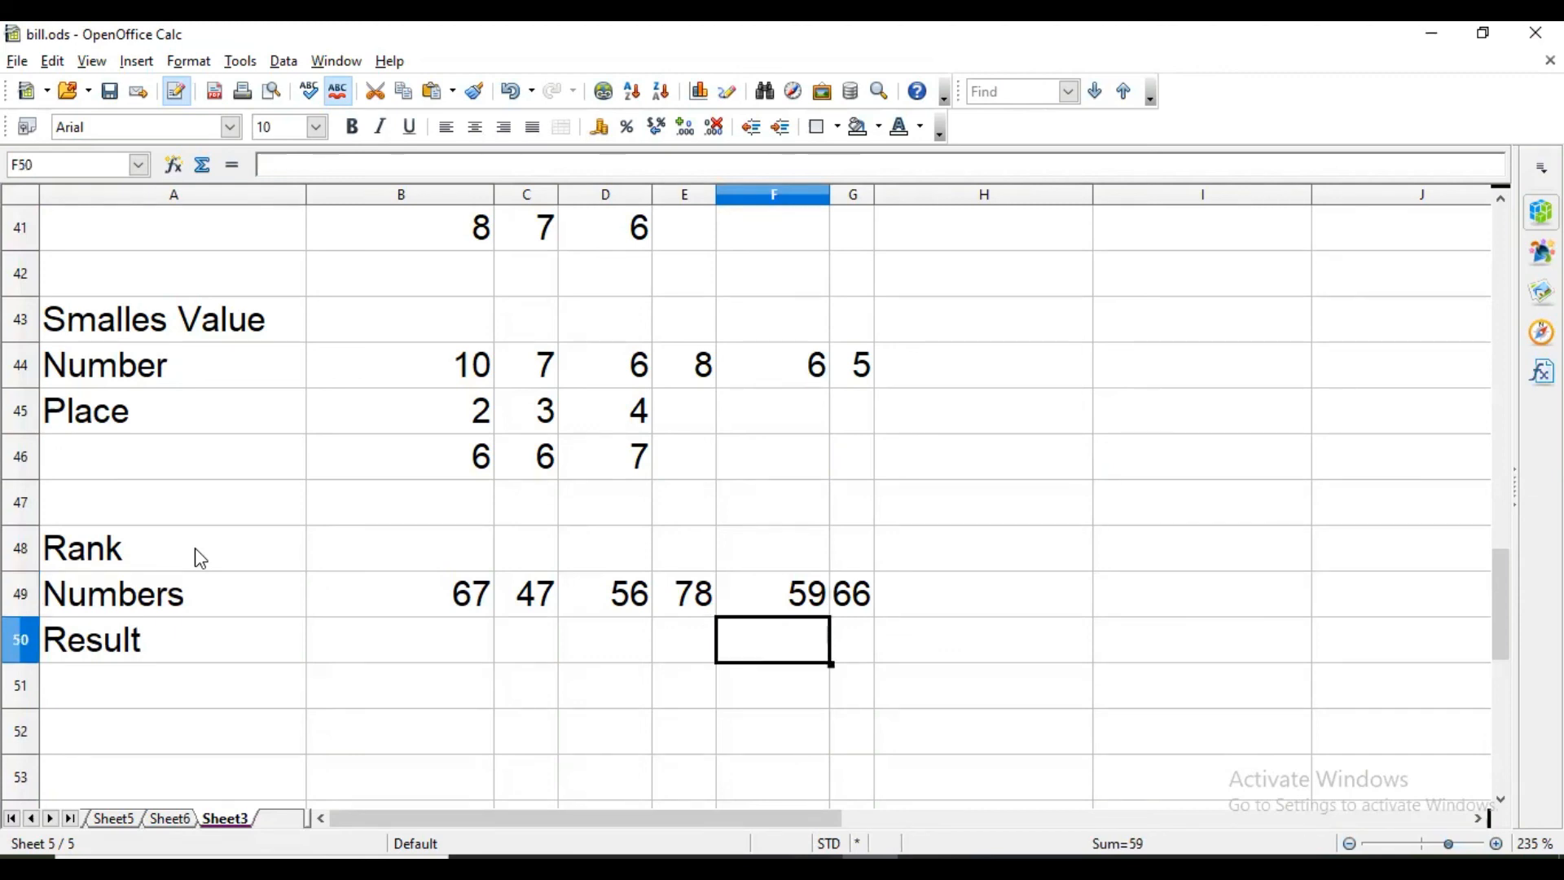
key(Left)
key(Left)
key(Left)
key(Left)
text(=t)
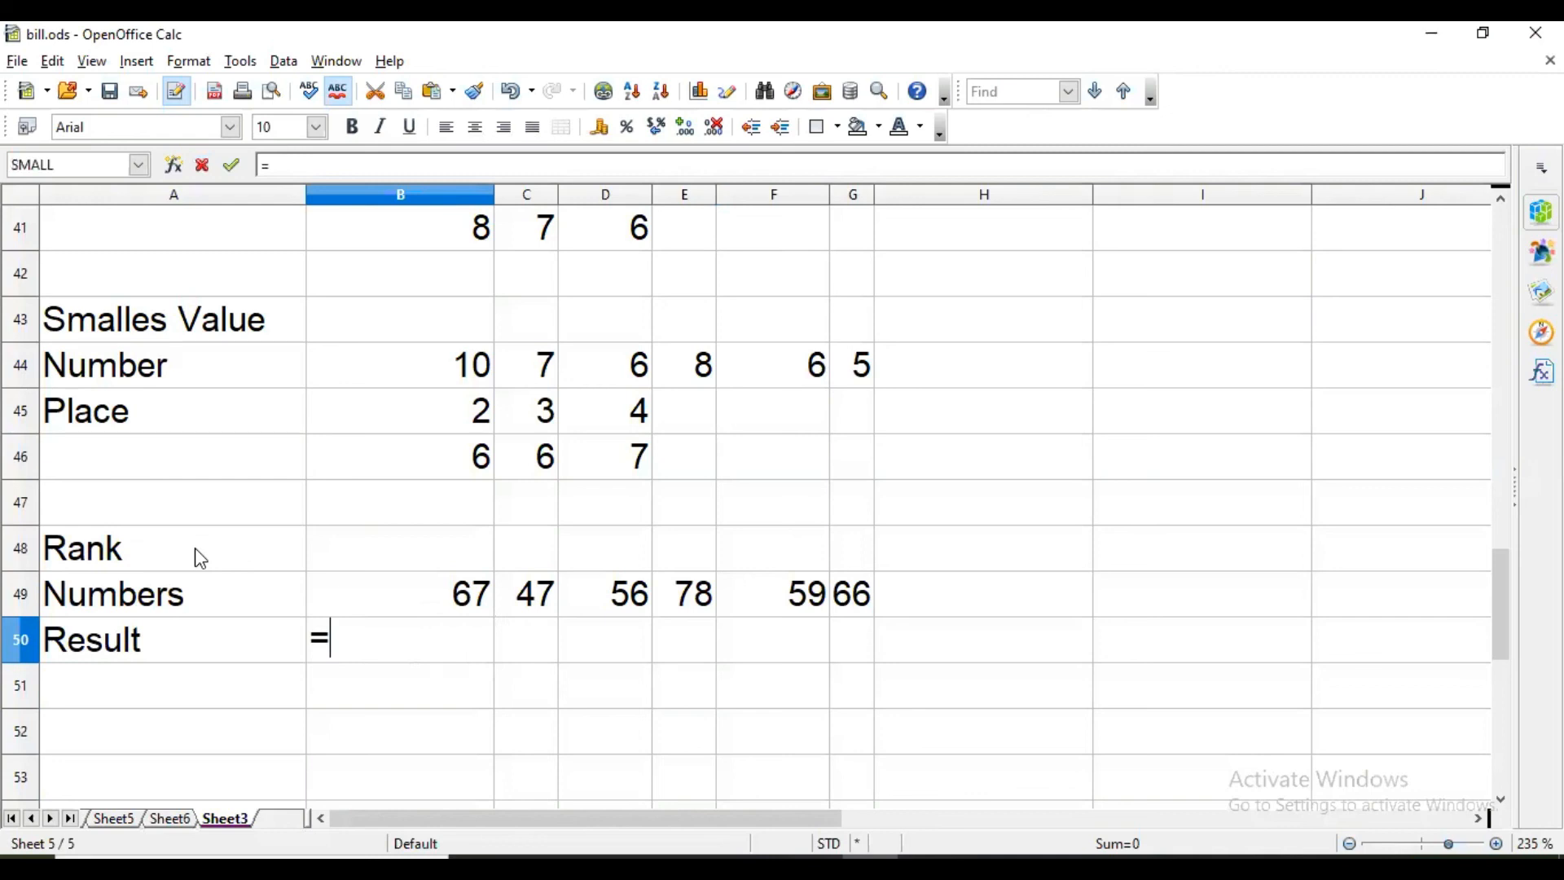
text(r)
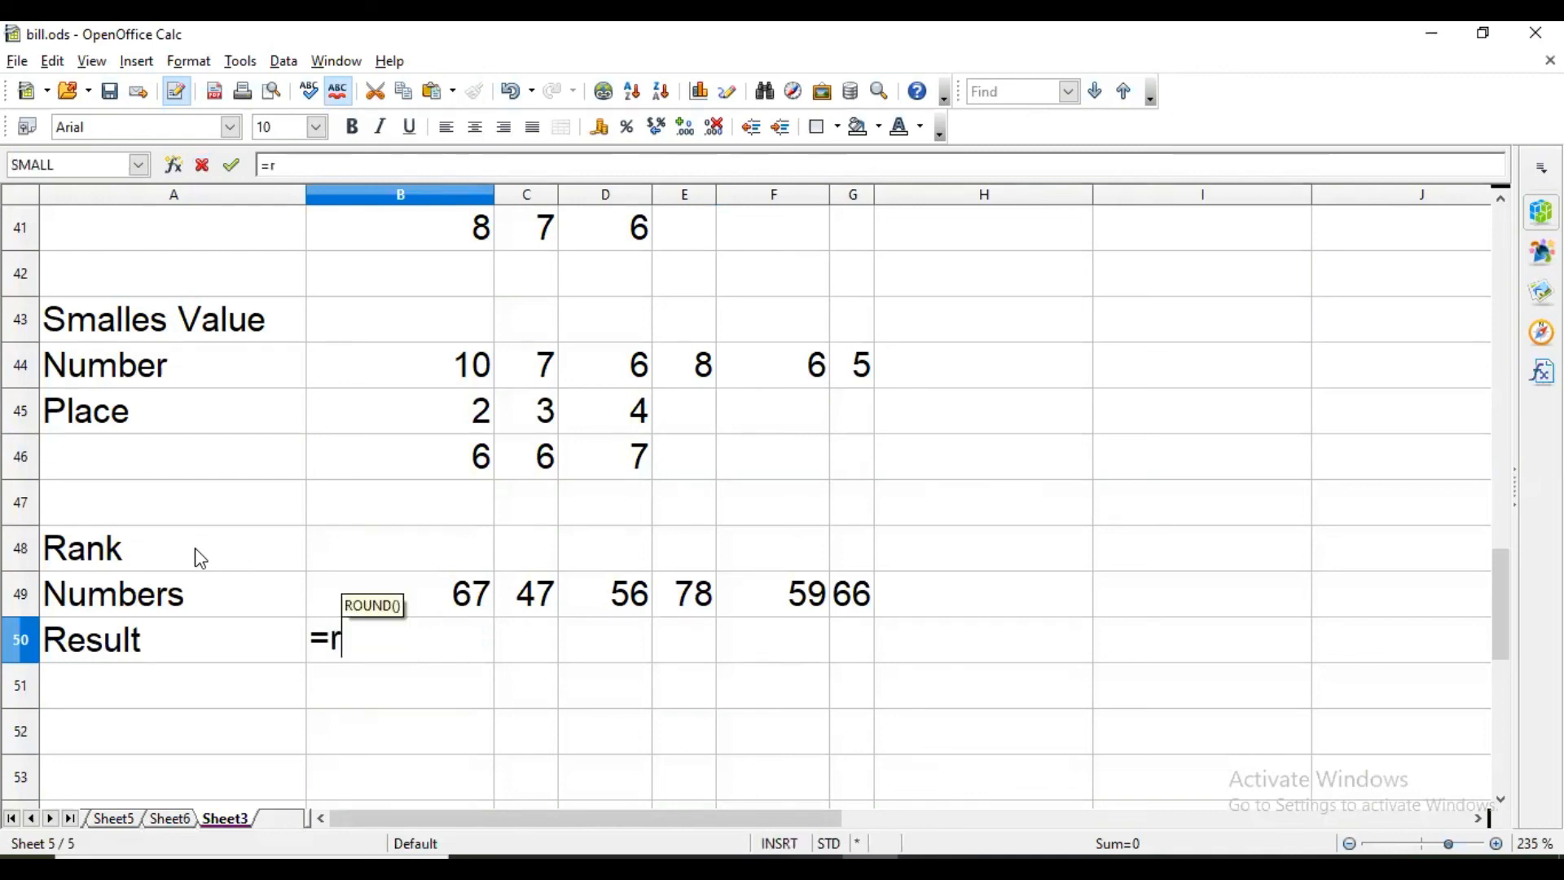
text(ank)
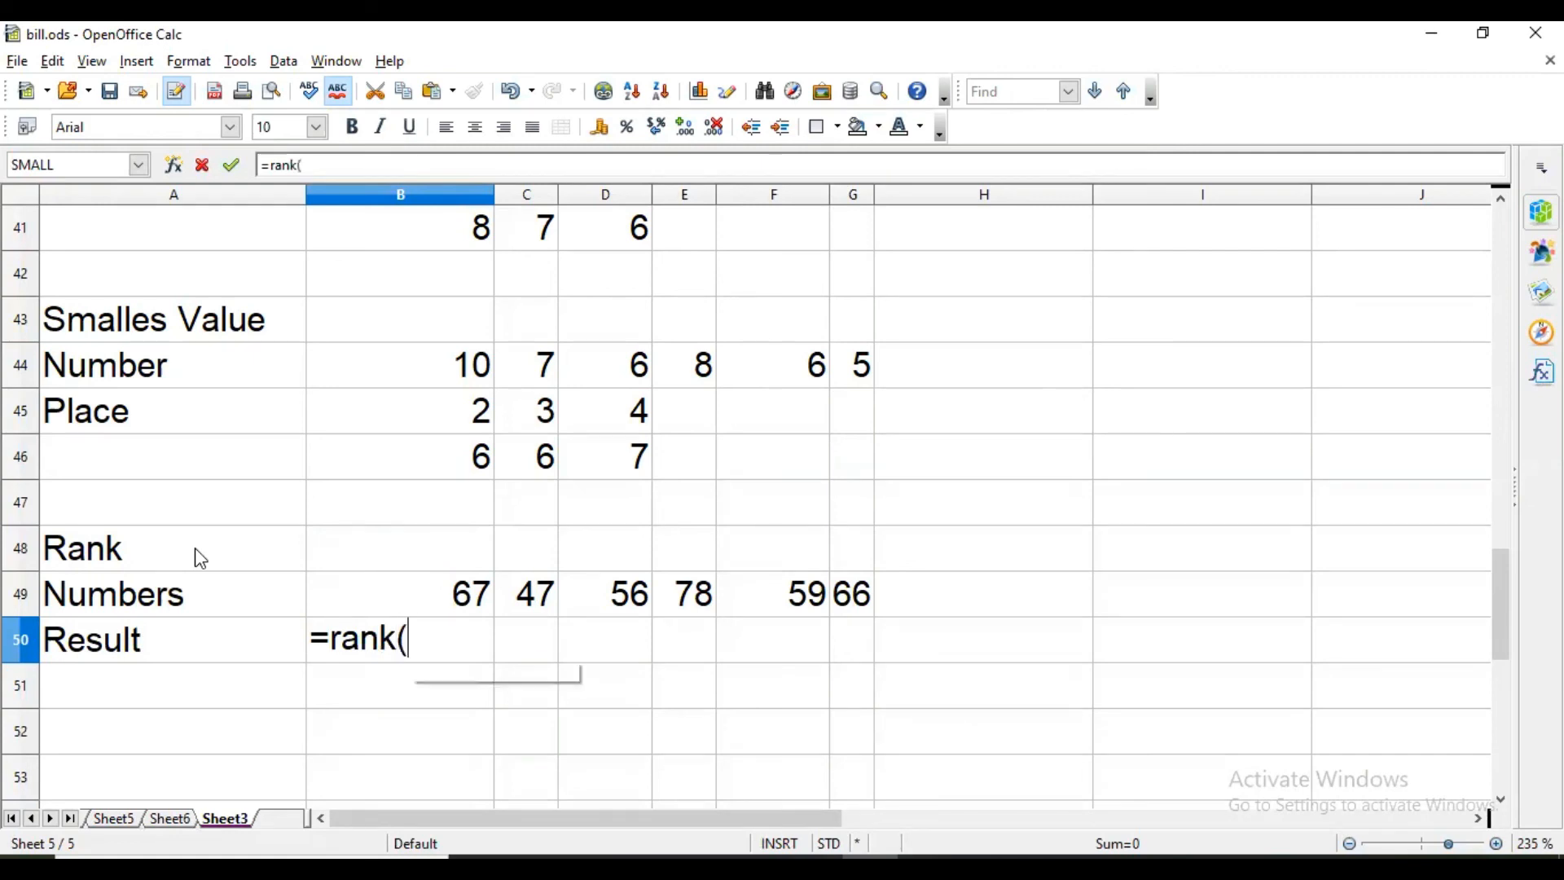
text(()
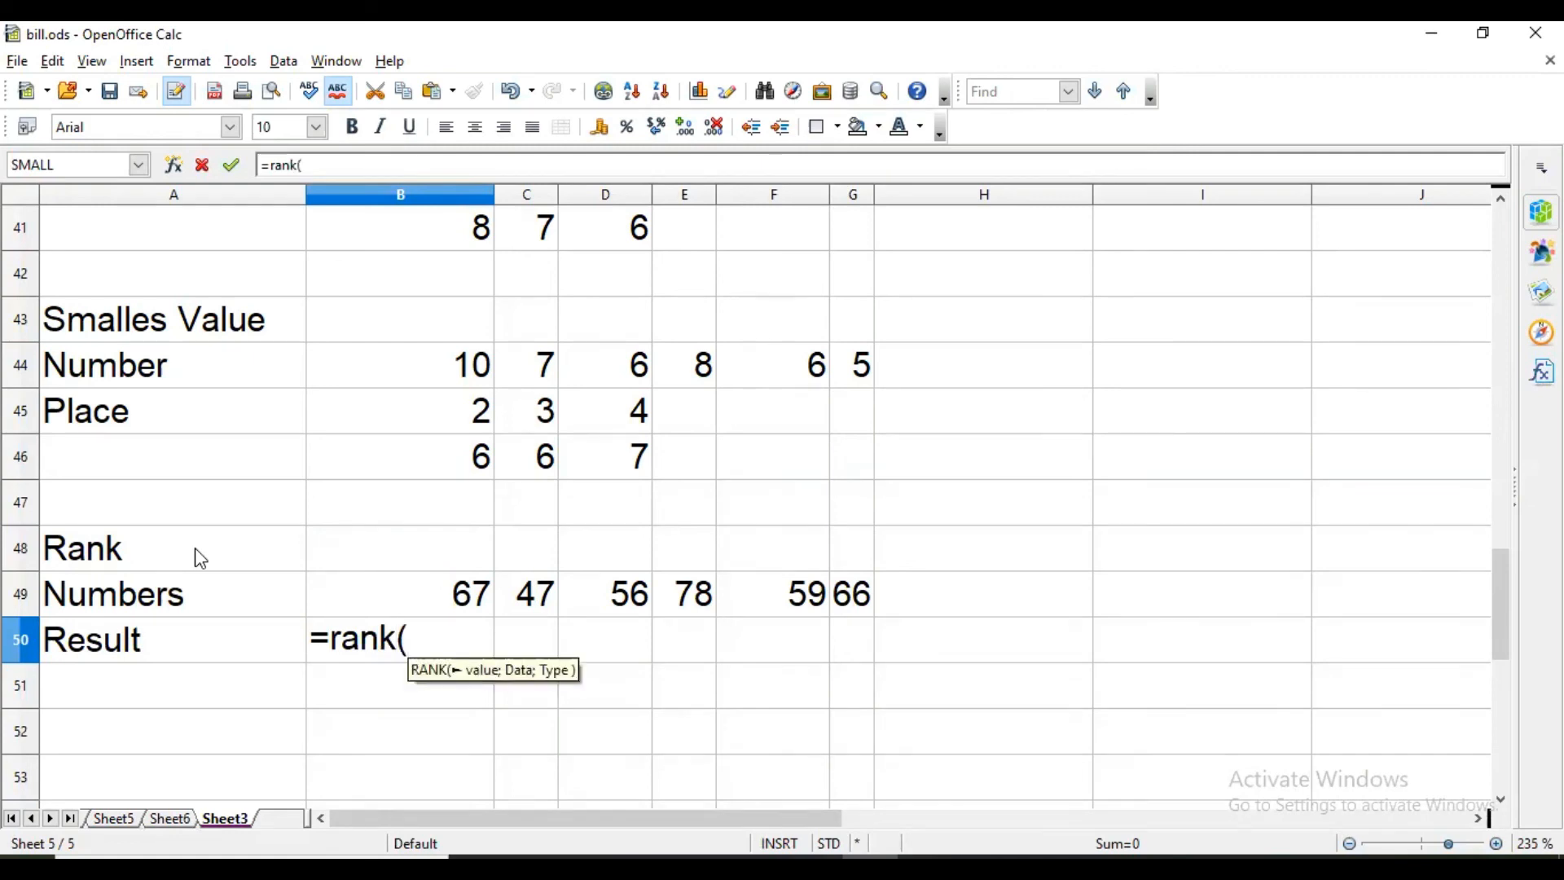
click(819, 593)
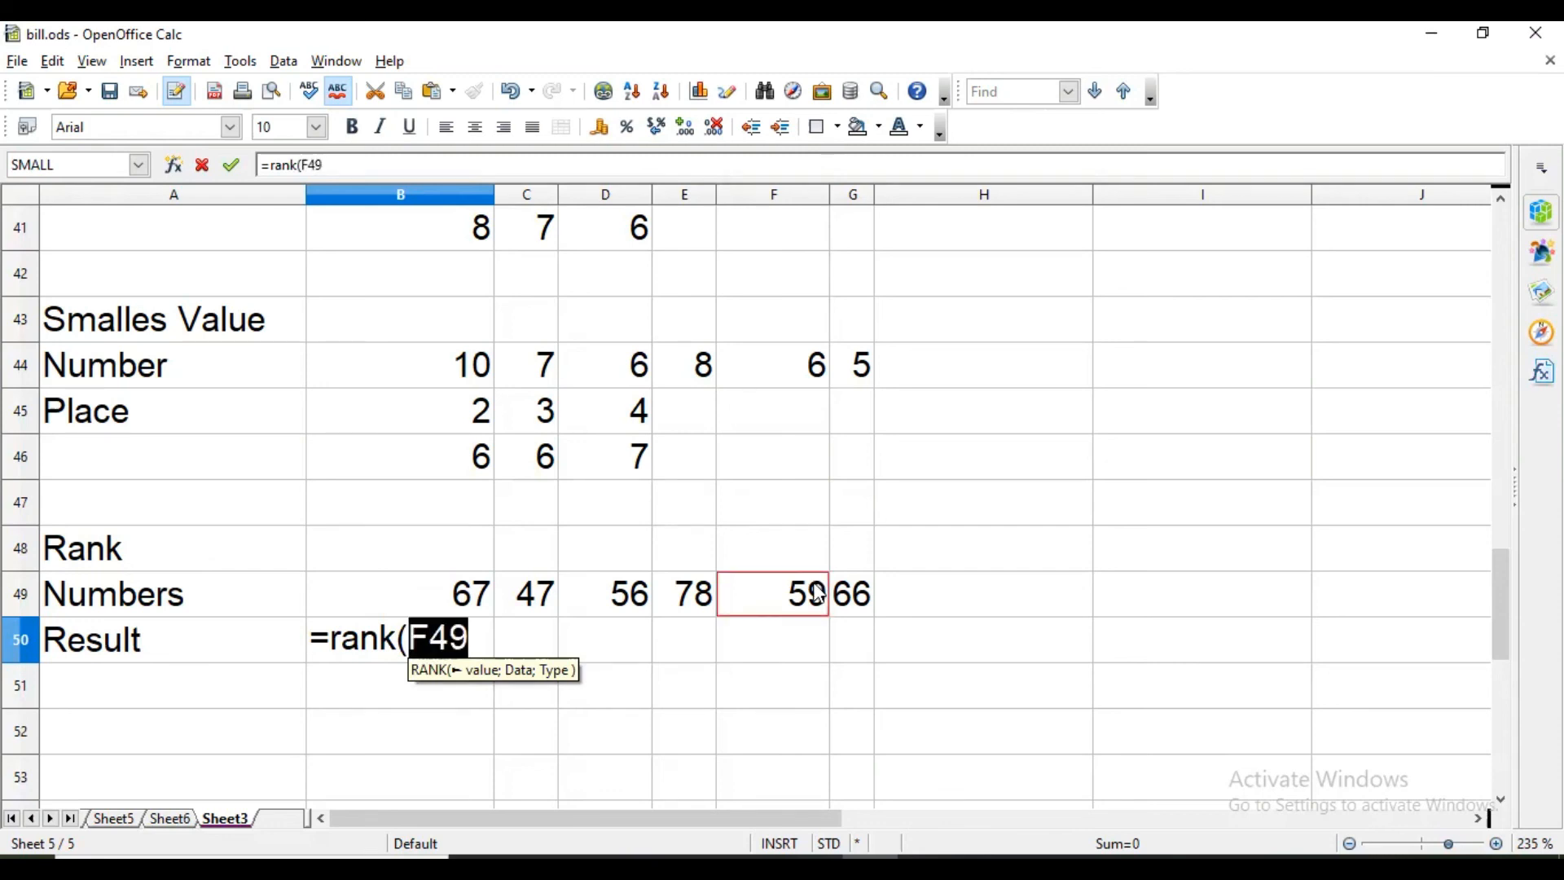
text(;)
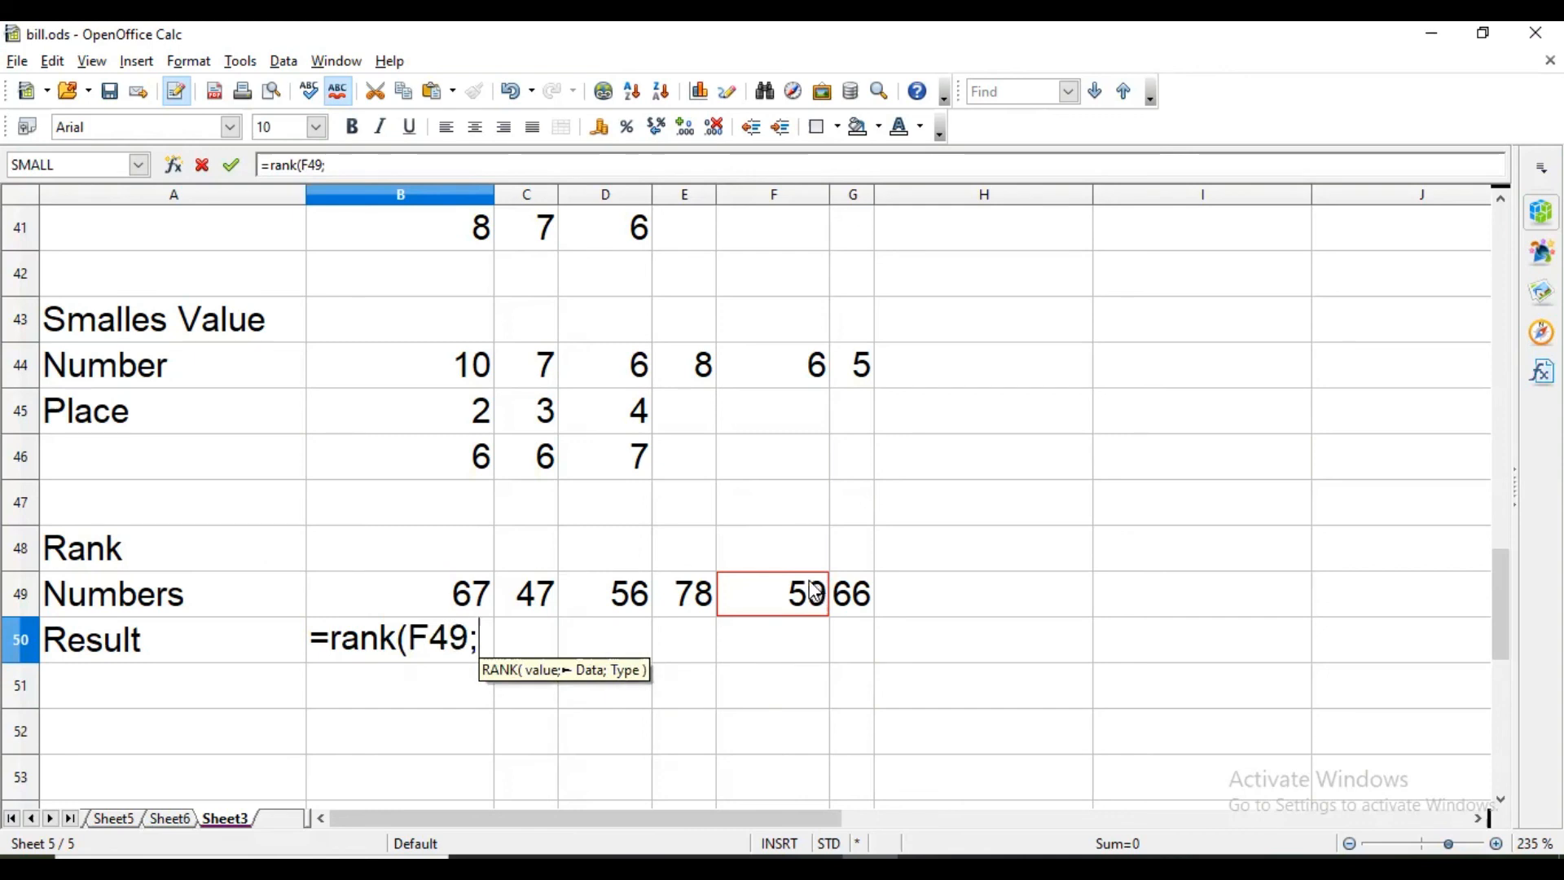
drag(463, 599, 874, 608)
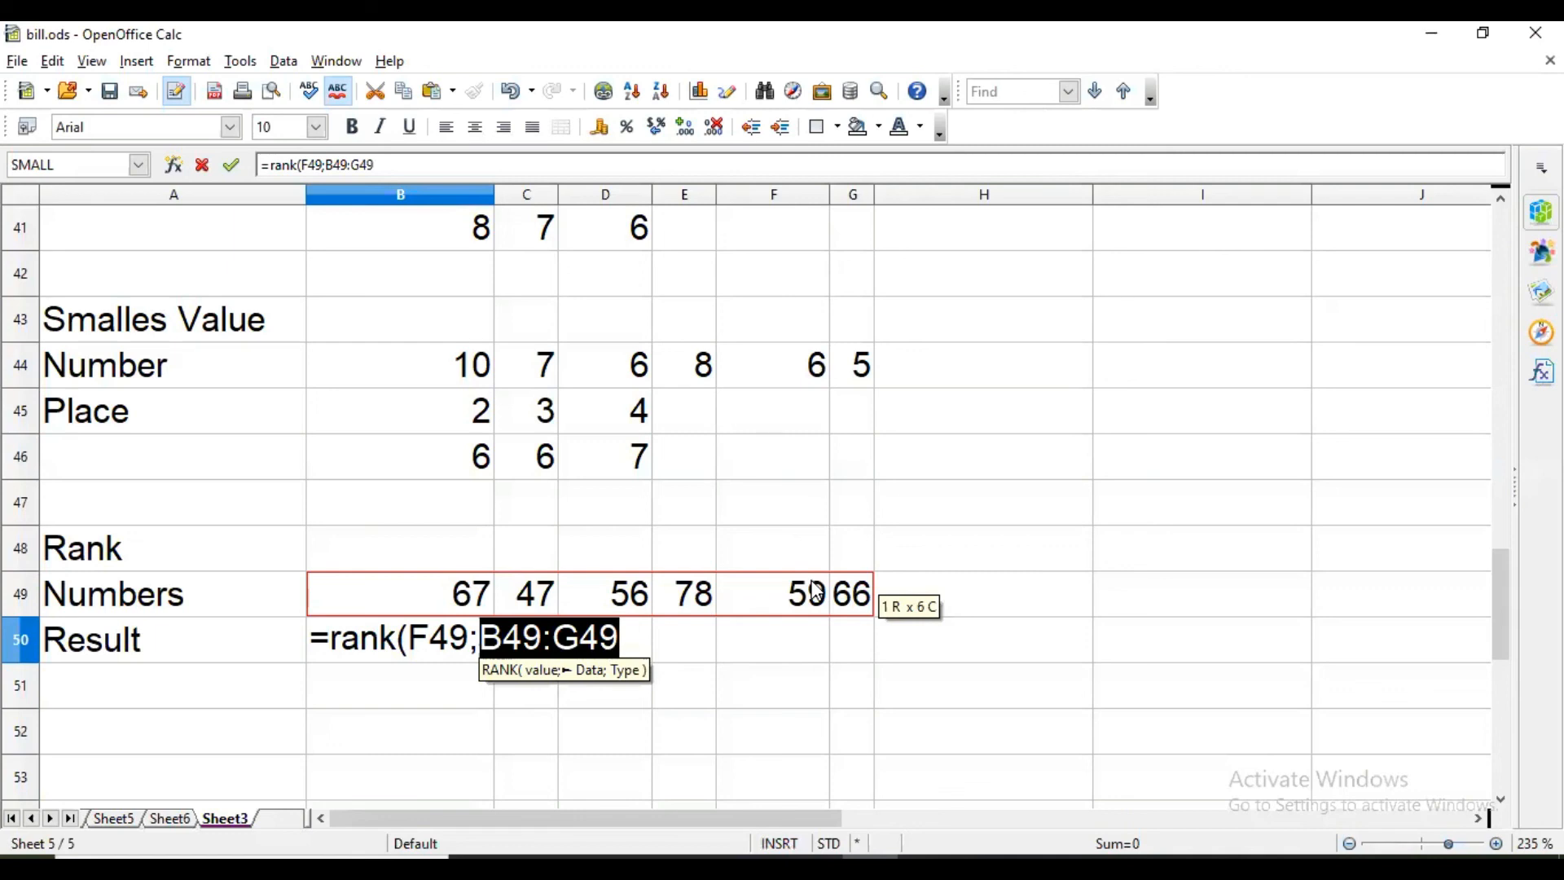
text(;)
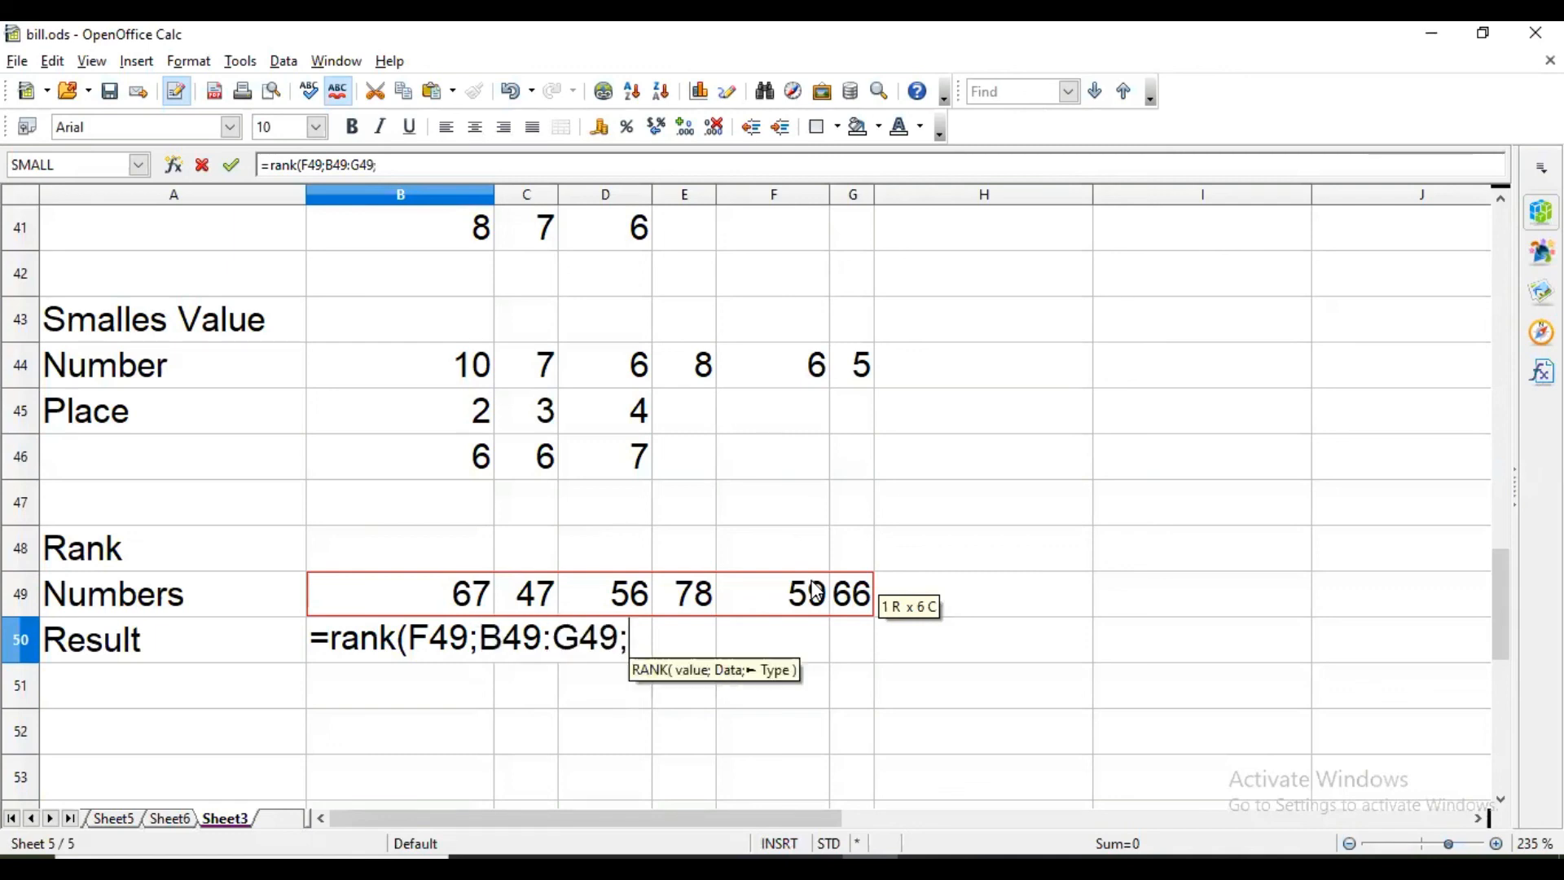
text(0)
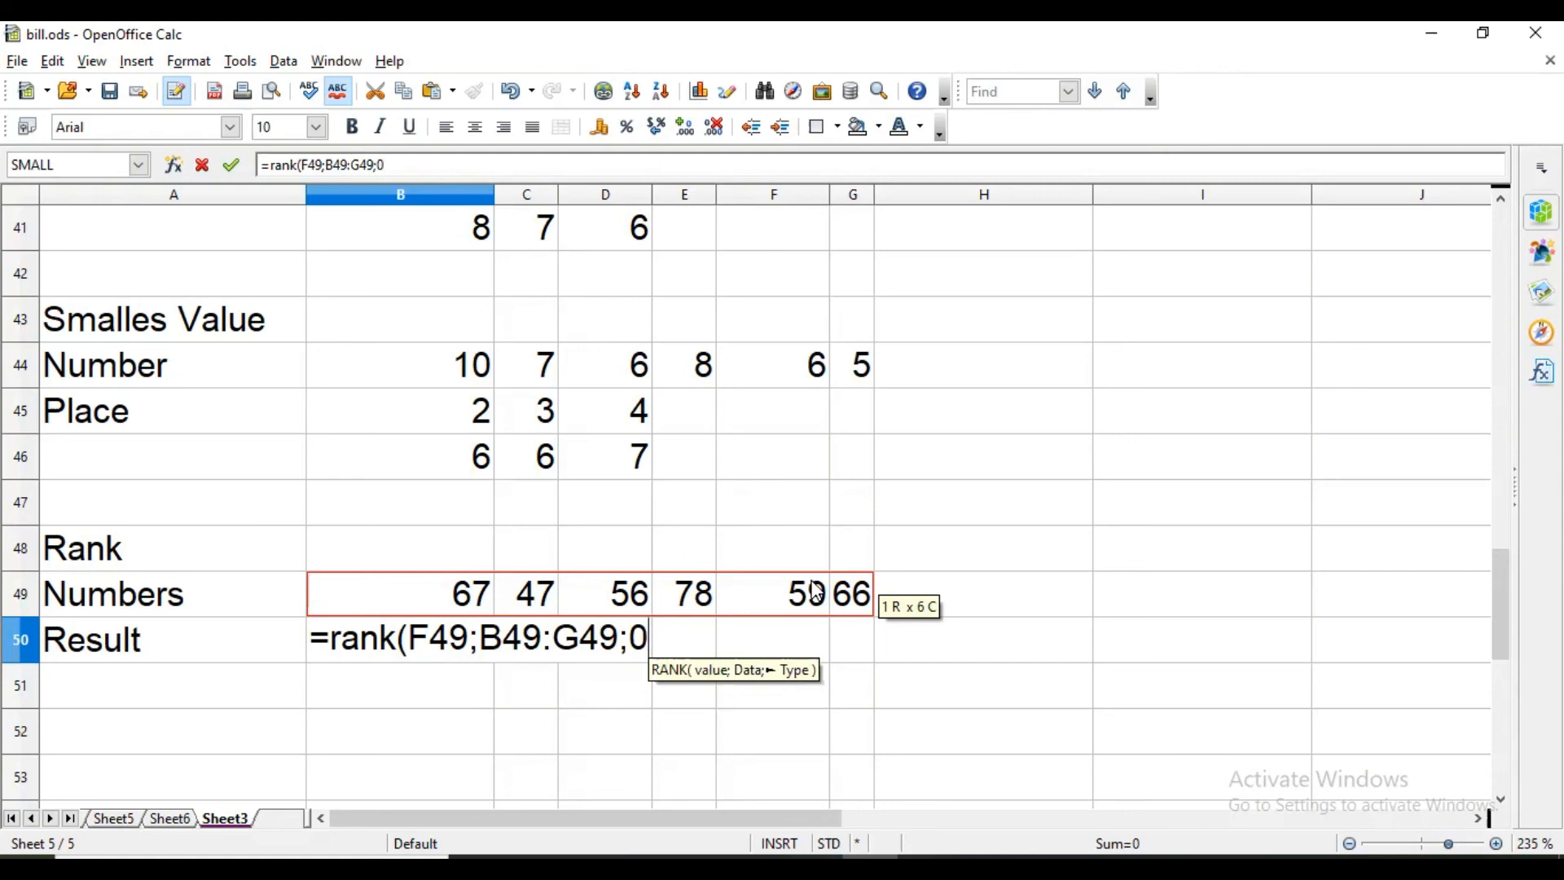
text())
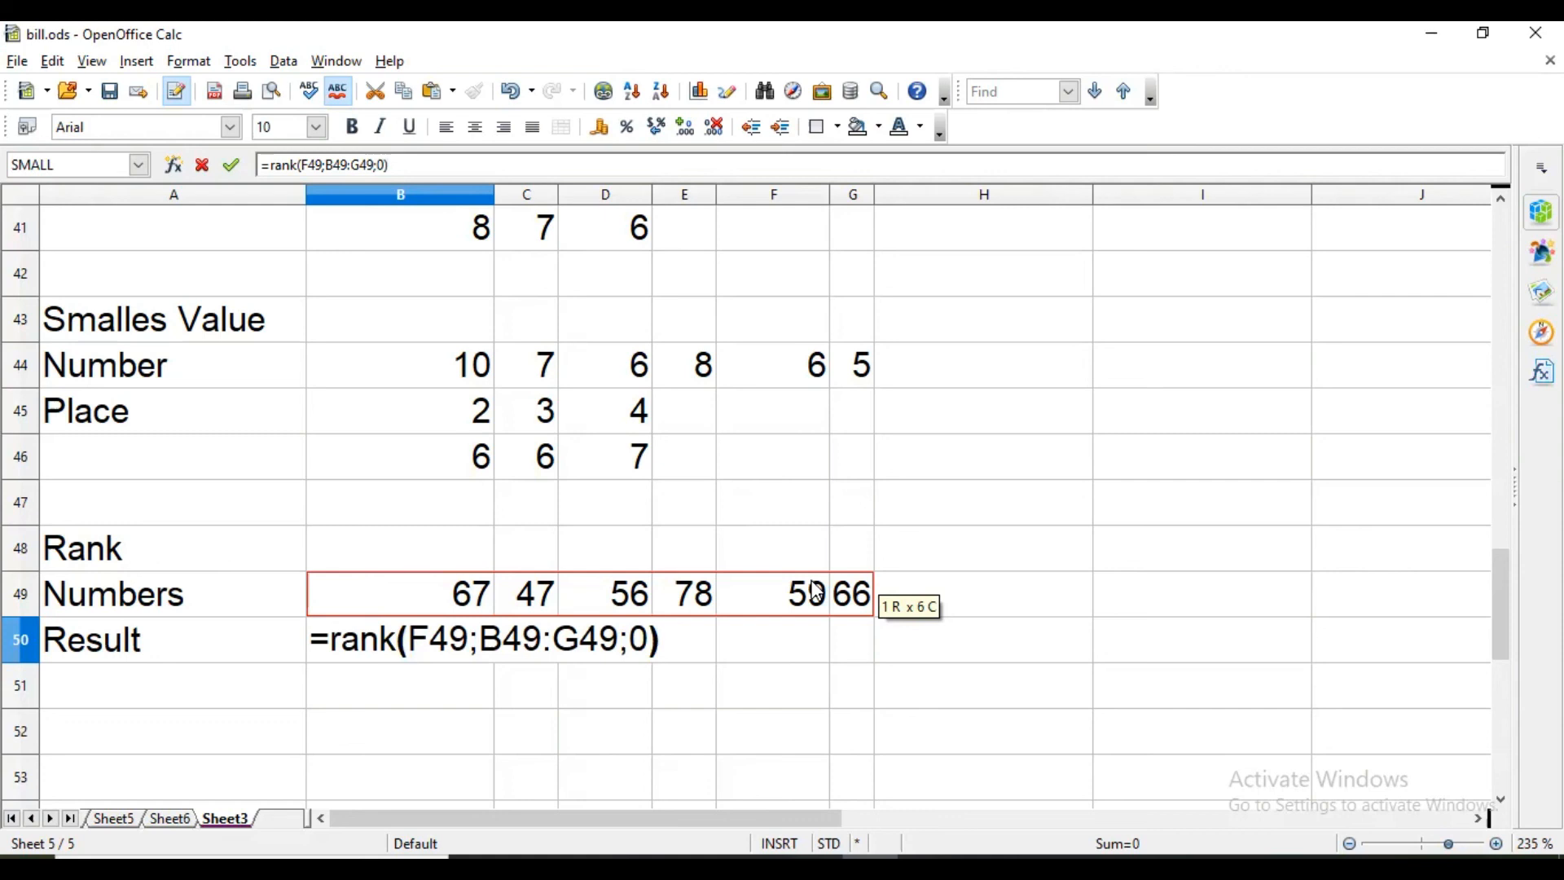
key(Return)
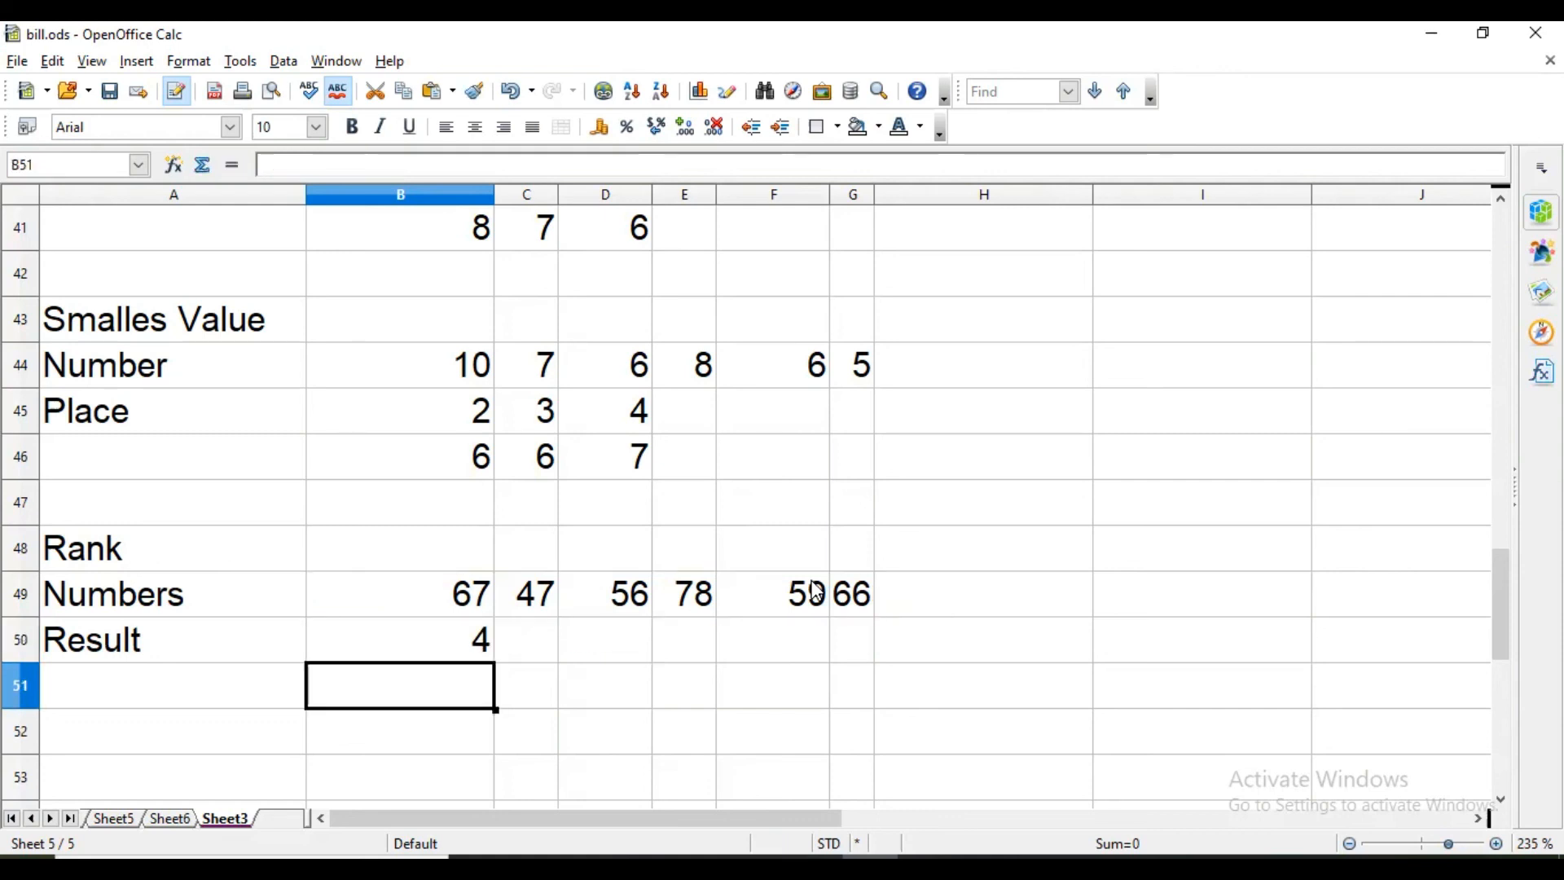
key(Up)
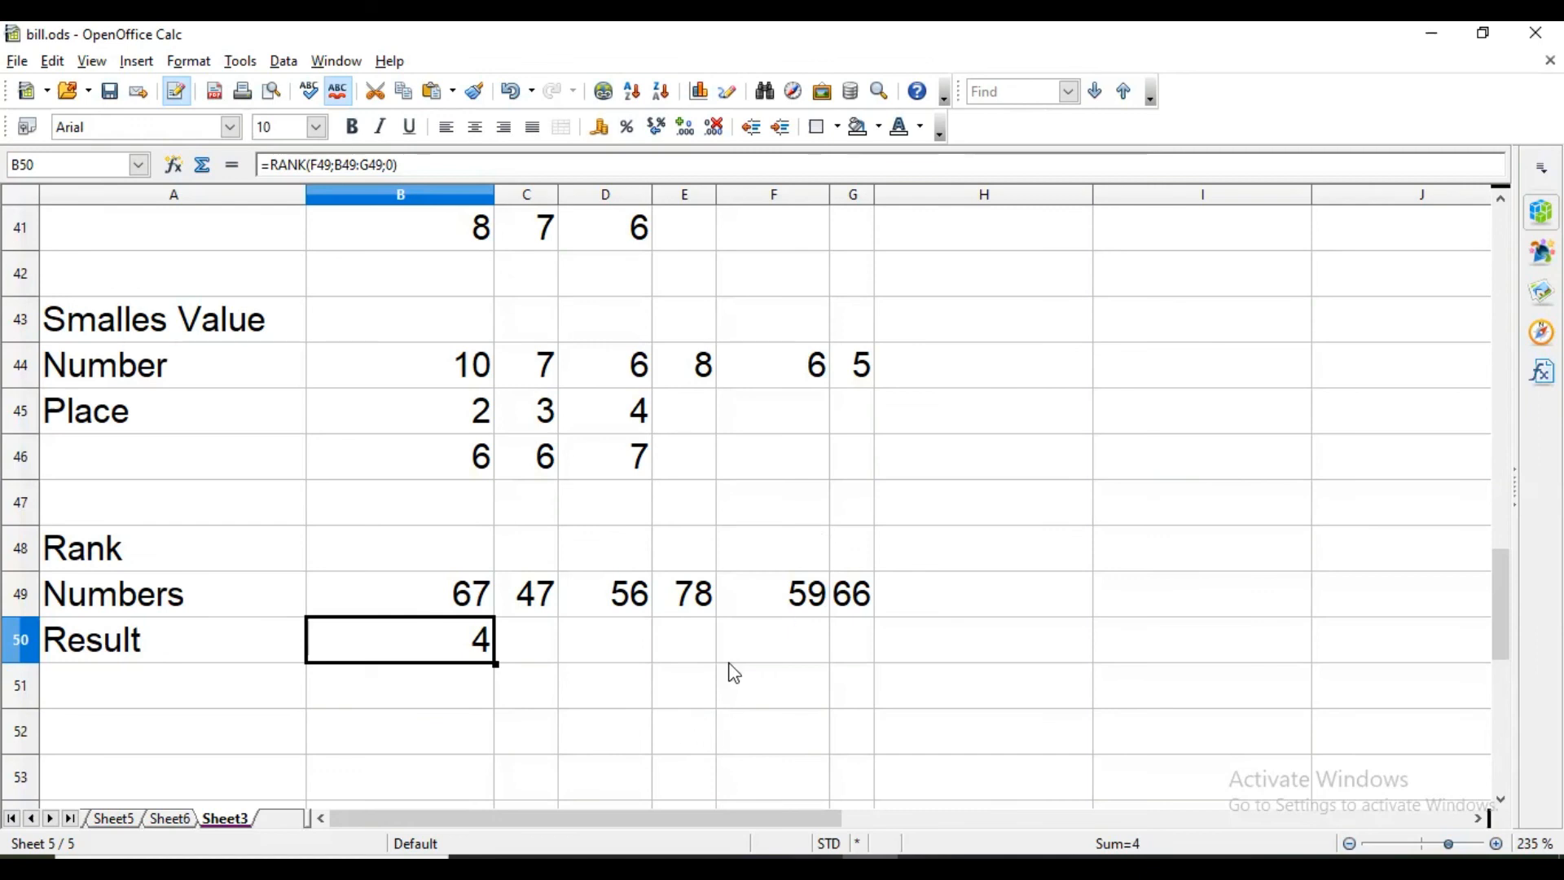
- Start a new example with the heading "Maximum" in cell A52, below the Rank example
scroll(734, 673, down, 1)
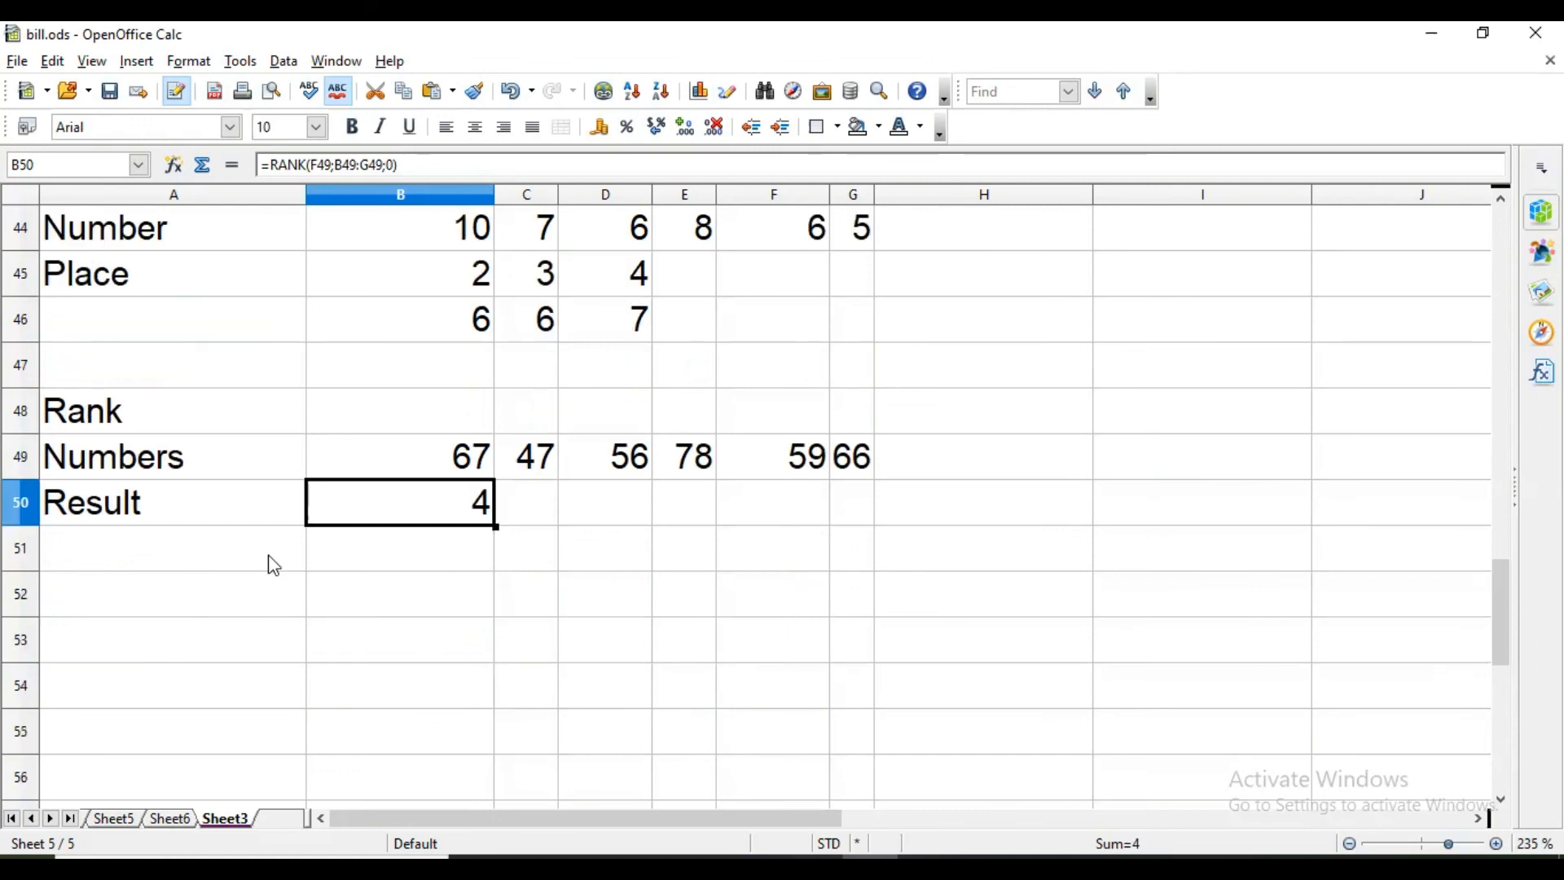
click(126, 595)
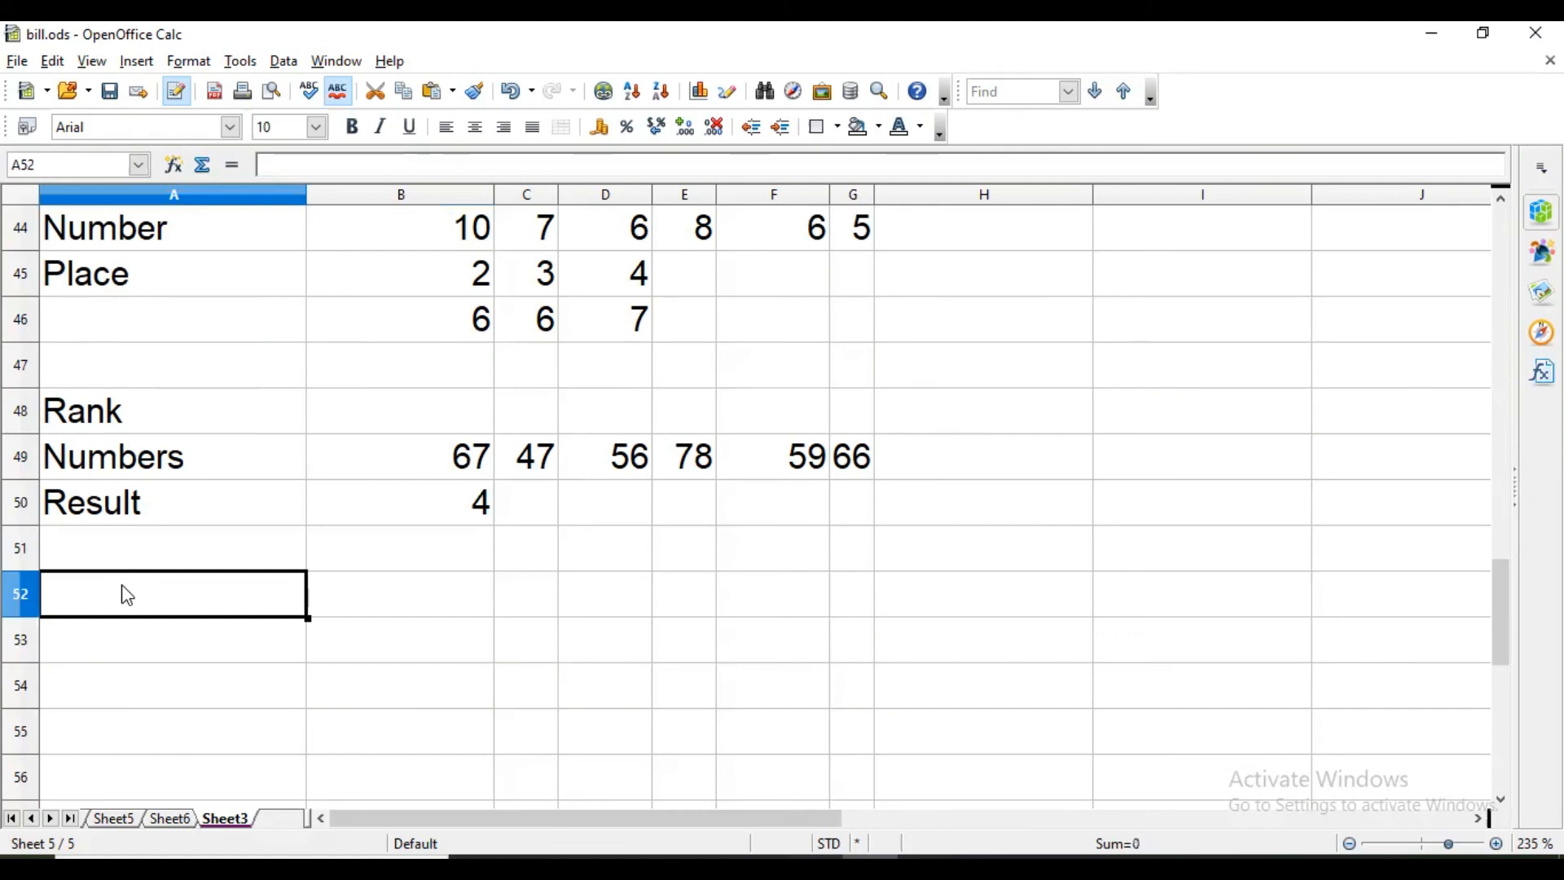
text(Ma)
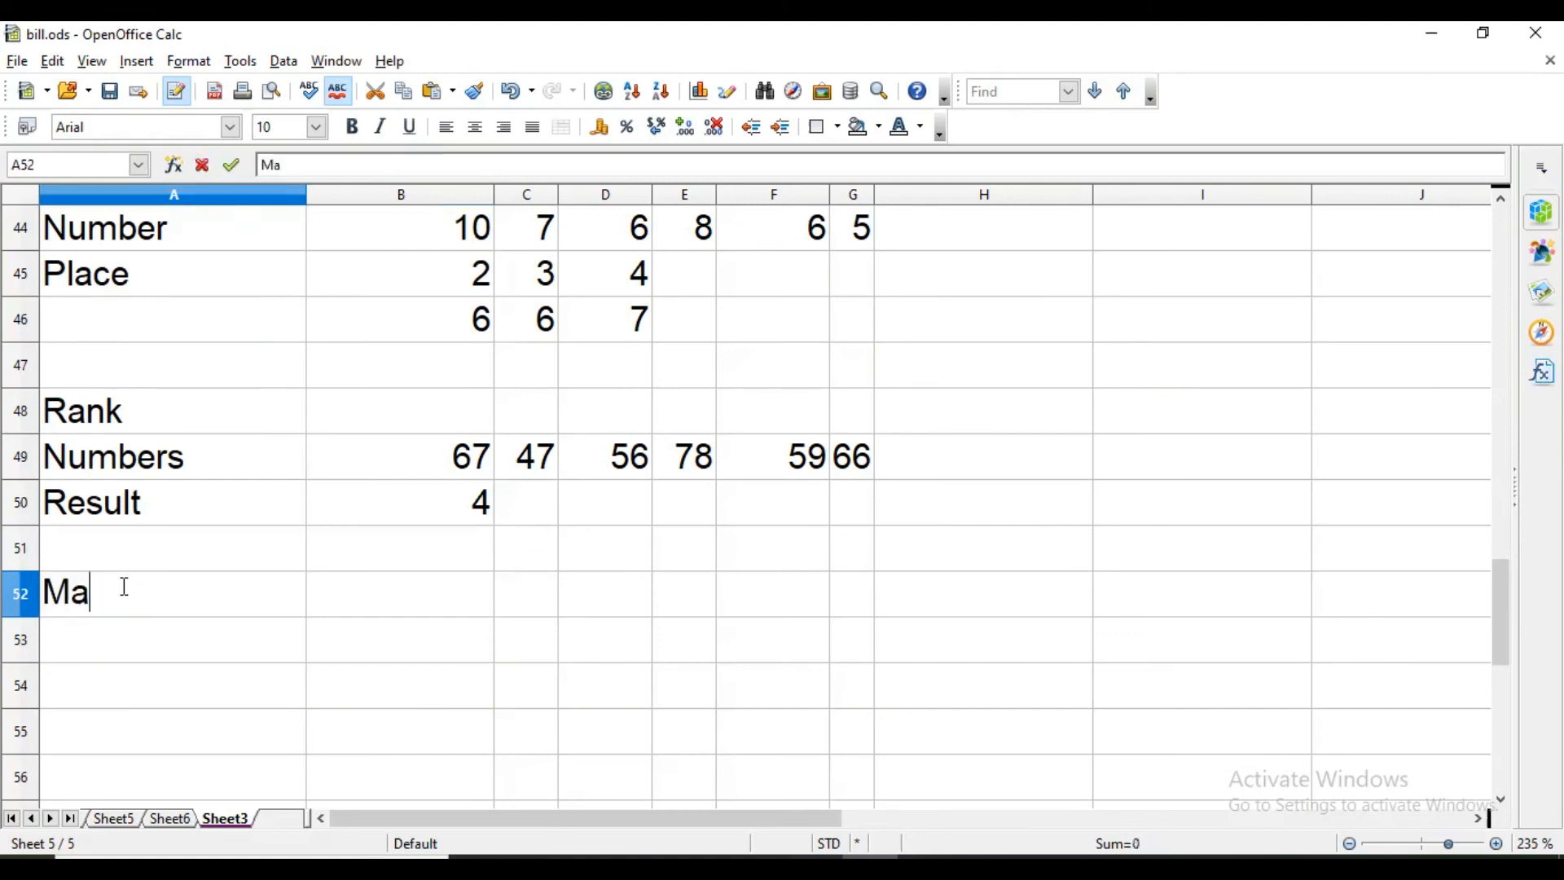
text(ximum)
key(Return)
- Copy the Numbers row A49:G49 of the Rank example to row 53, starting at cell A53 under the Maximum heading
click(124, 586)
key(Up)
key(Up)
key(Up)
key(shift+Right)
key(shift+Right)
key(shift+Right)
key(shift+Right)
key(shift+Right)
key(shift+Right)
key(ctrl+c)
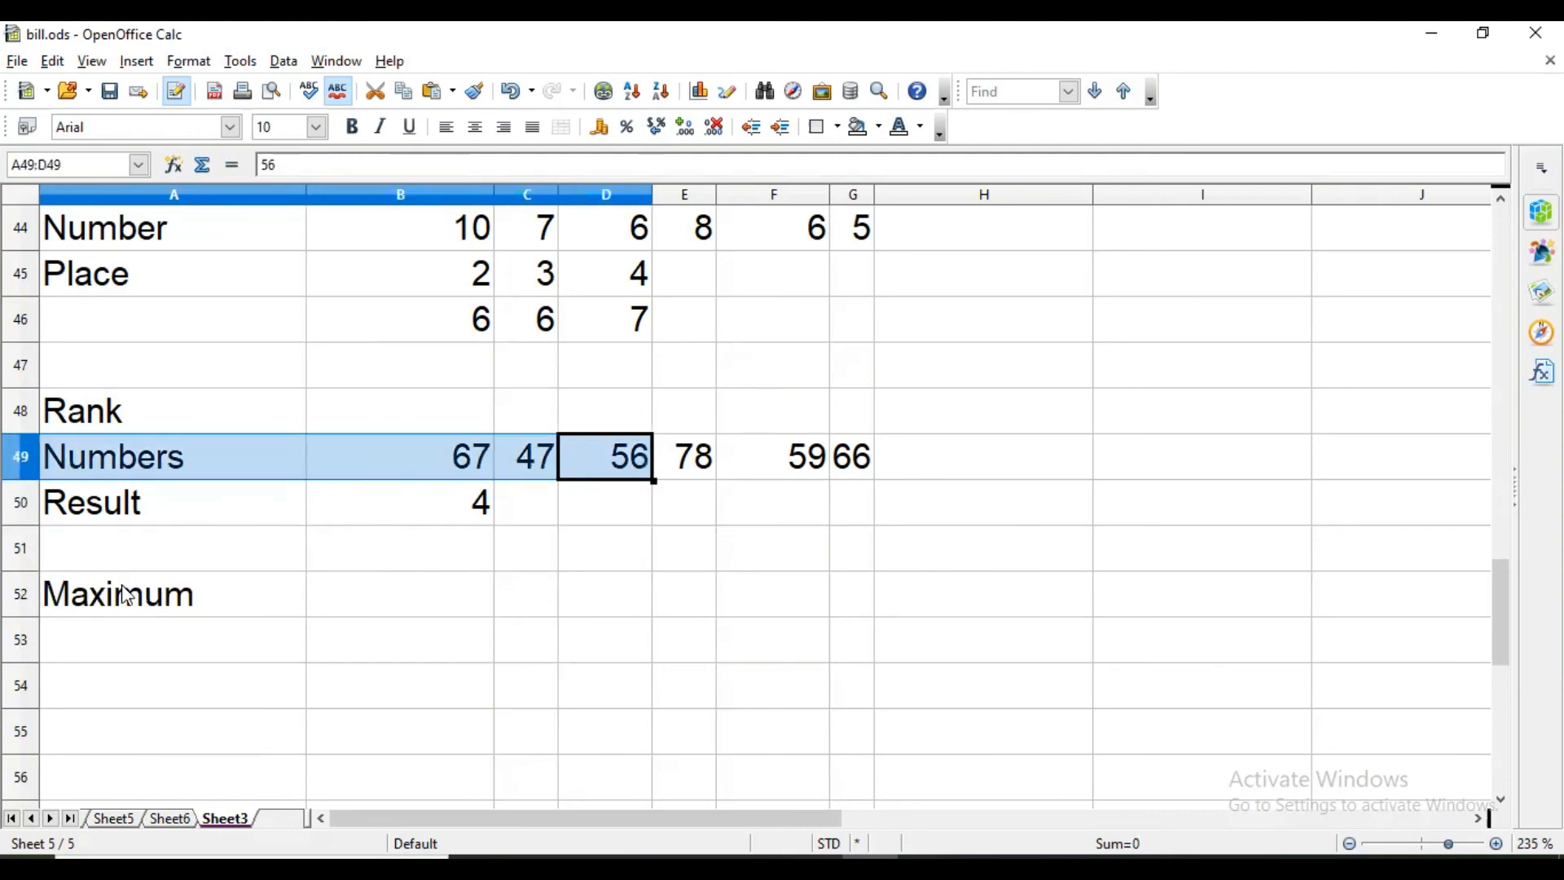
key(Down)
key(Down)
key(Down)
key(Down)
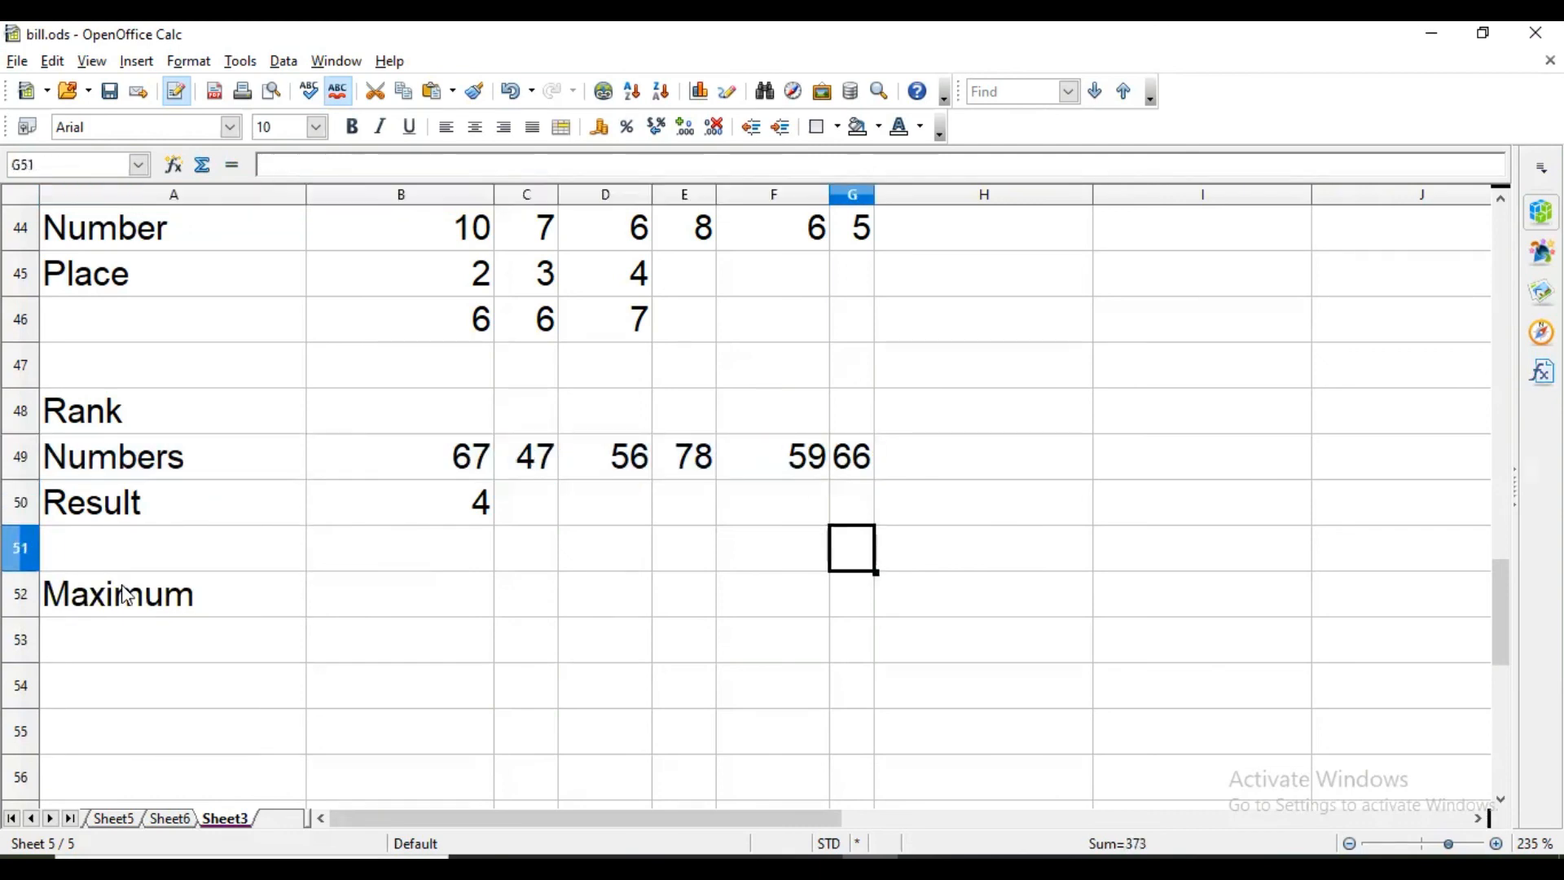
key(Left)
key(Left)
key(Left)
key(Left)
key(Left)
key(Left)
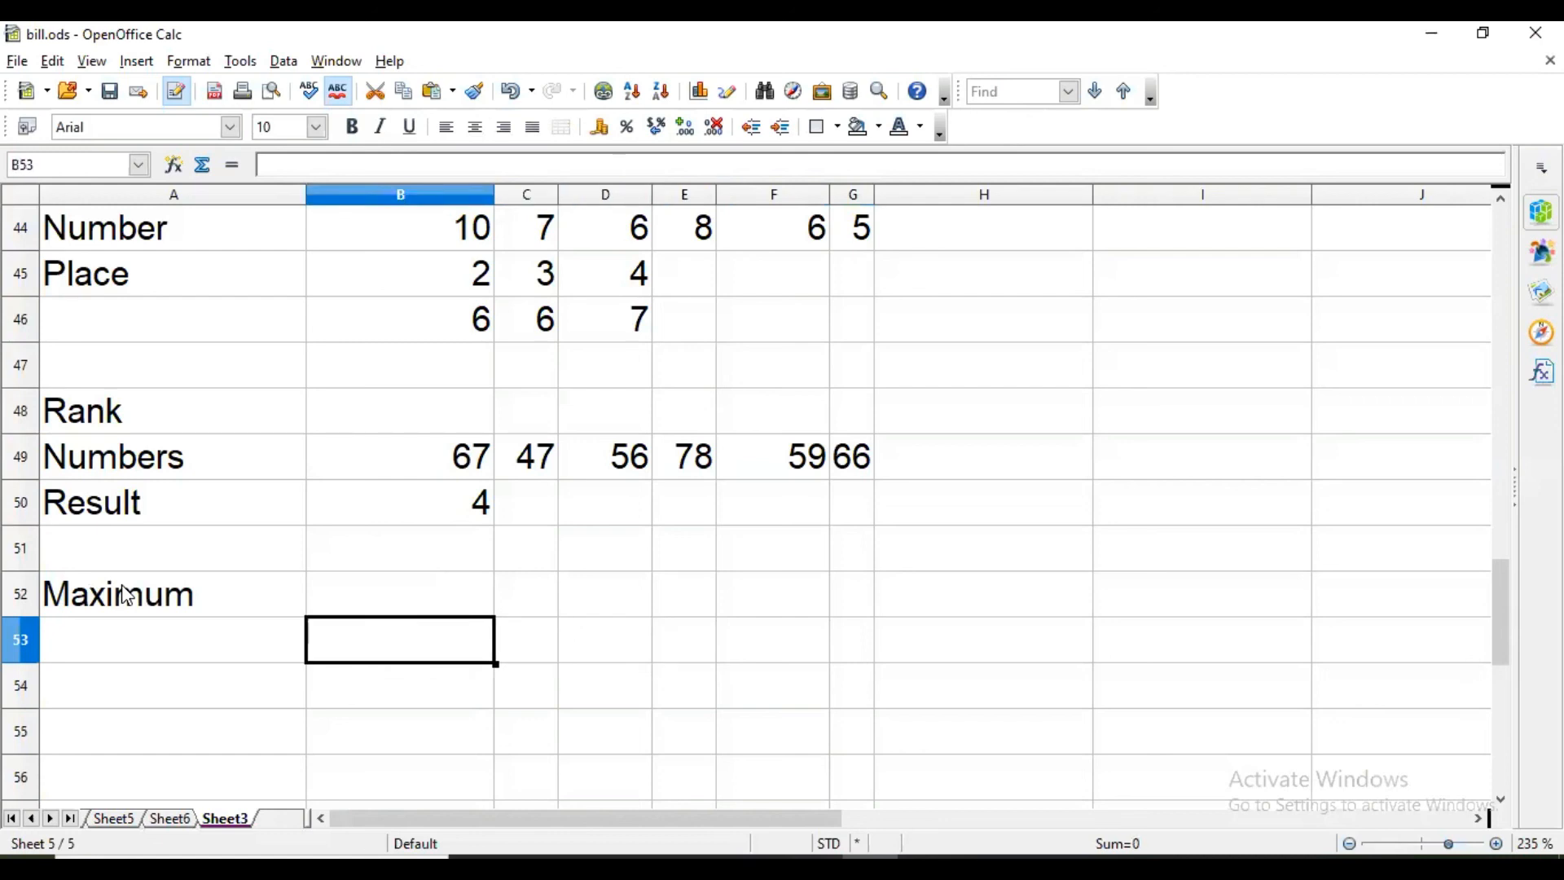
key(ctrl+v)
key(Down)
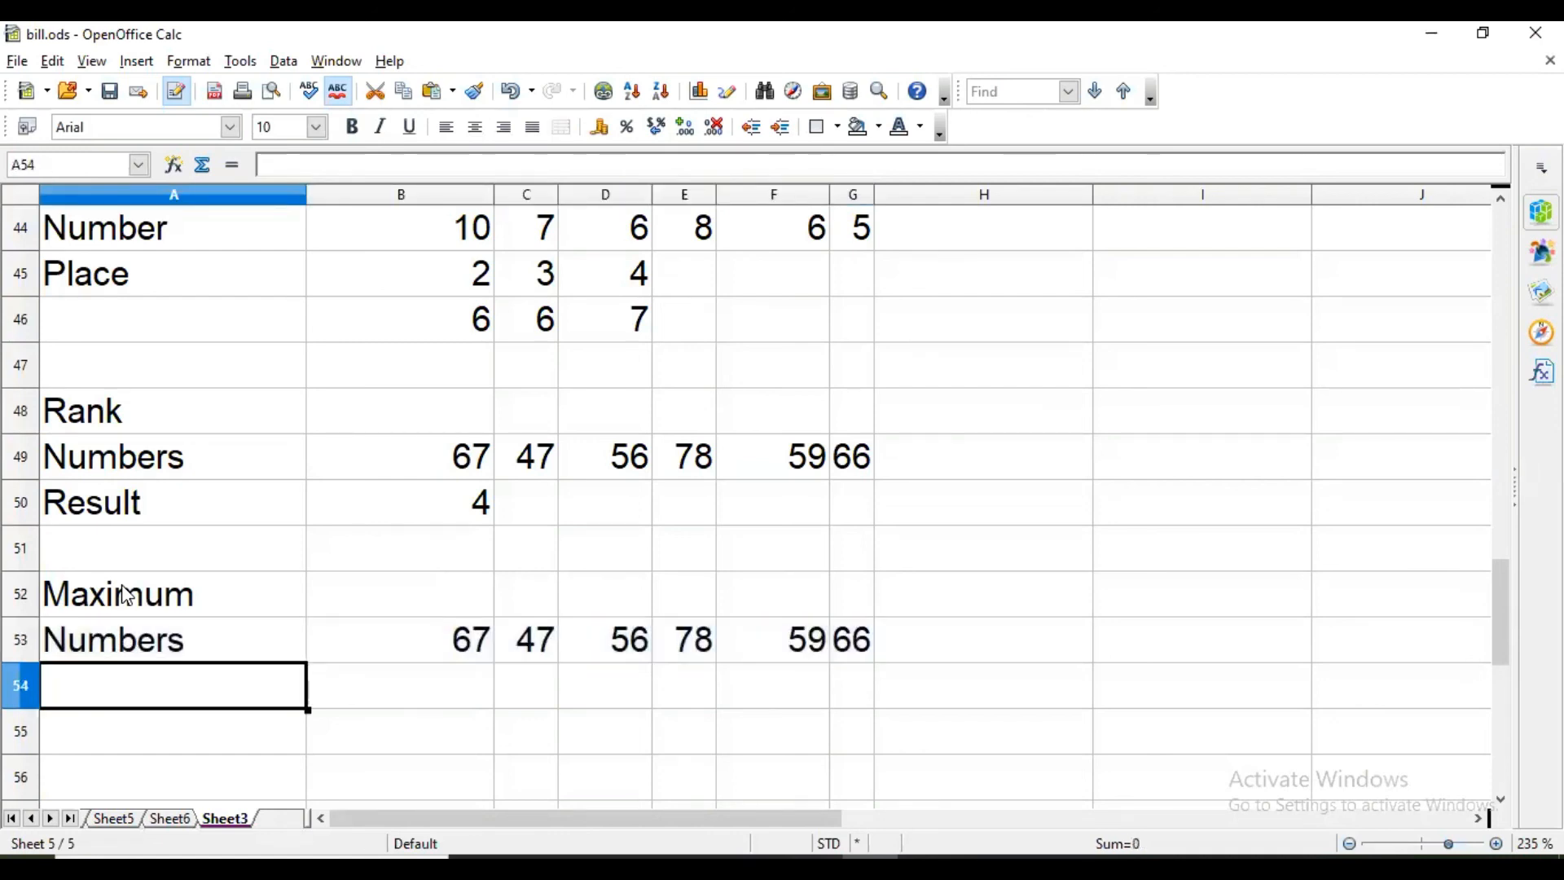
- Label cell A54 "Result" and find the largest number in row 53 with the formula =MAX(B53:G53) in cell B54
text(Result)
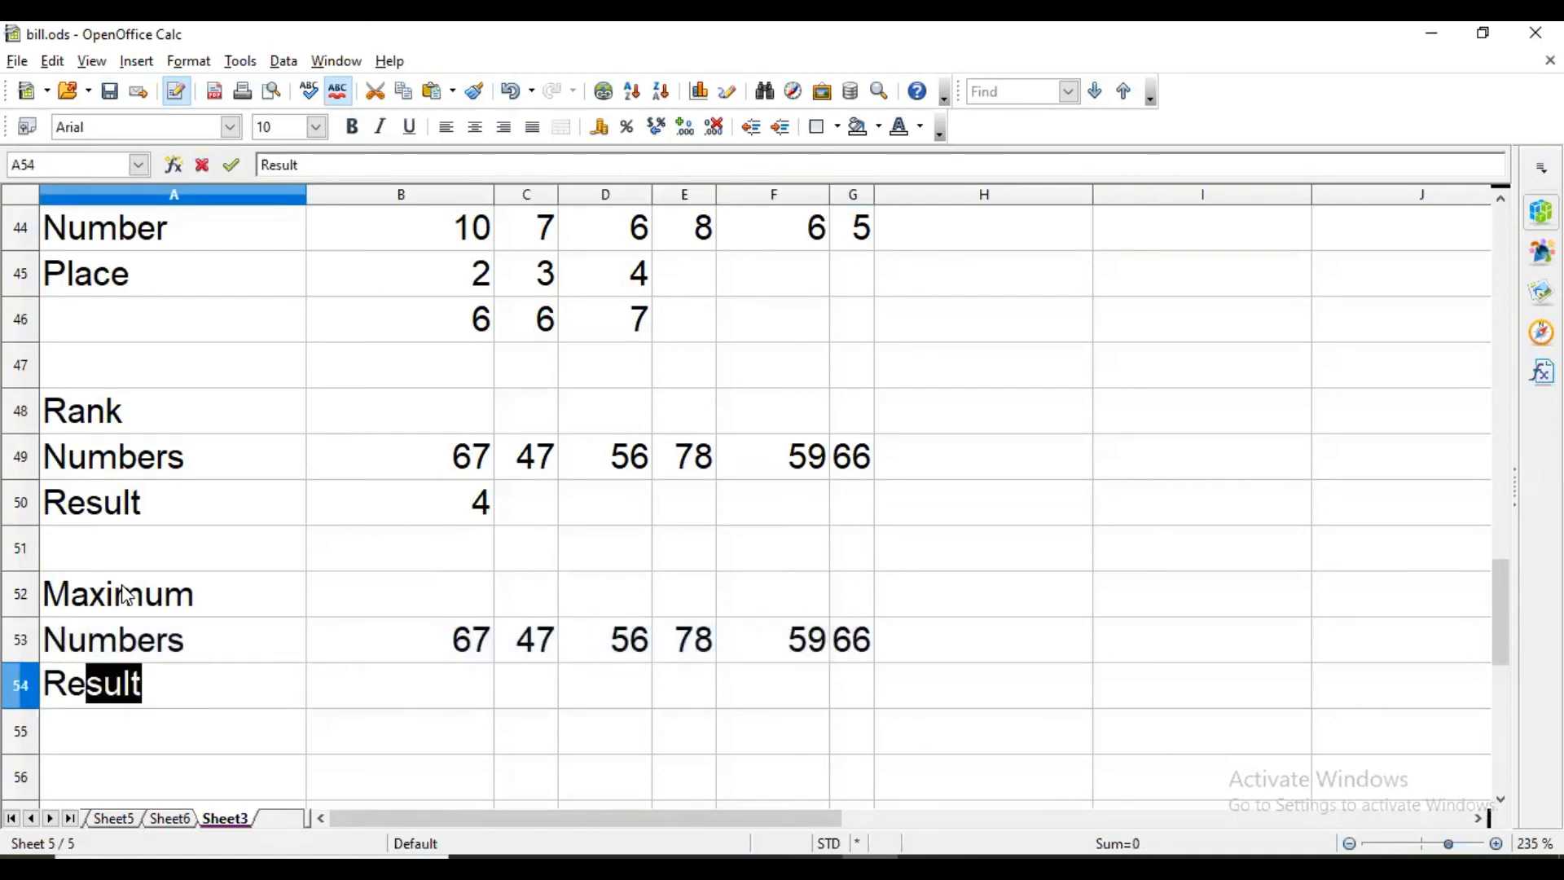
key(Tab)
text(=)
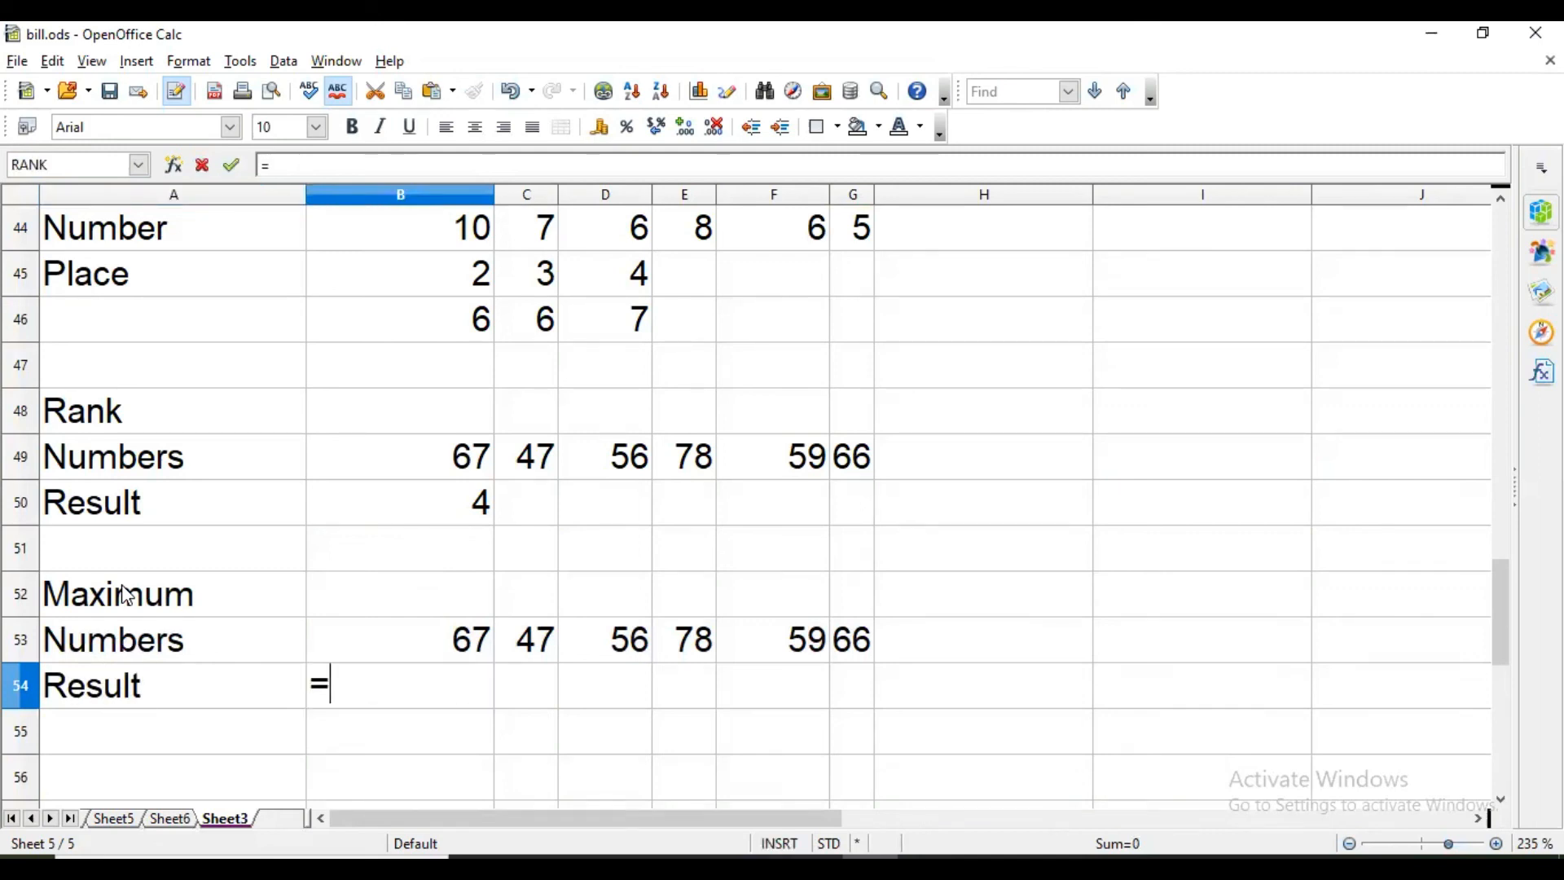
text(max)
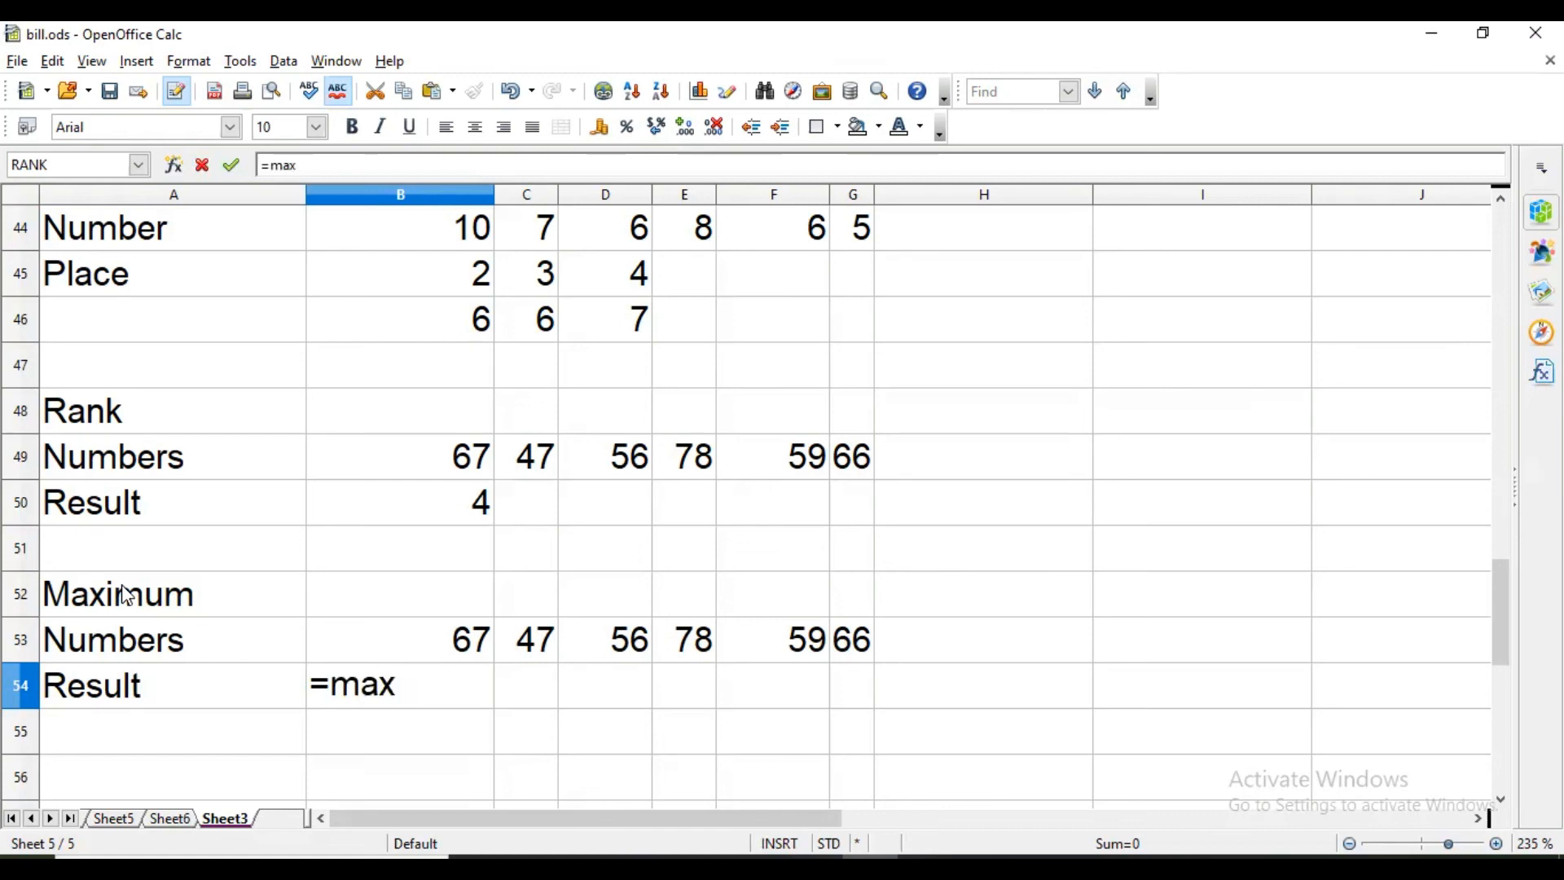
text(()
key(Up)
key(shift+Right)
key(shift+Right)
key(shift+Right)
key(shift+Right)
key(shift+Right)
text())
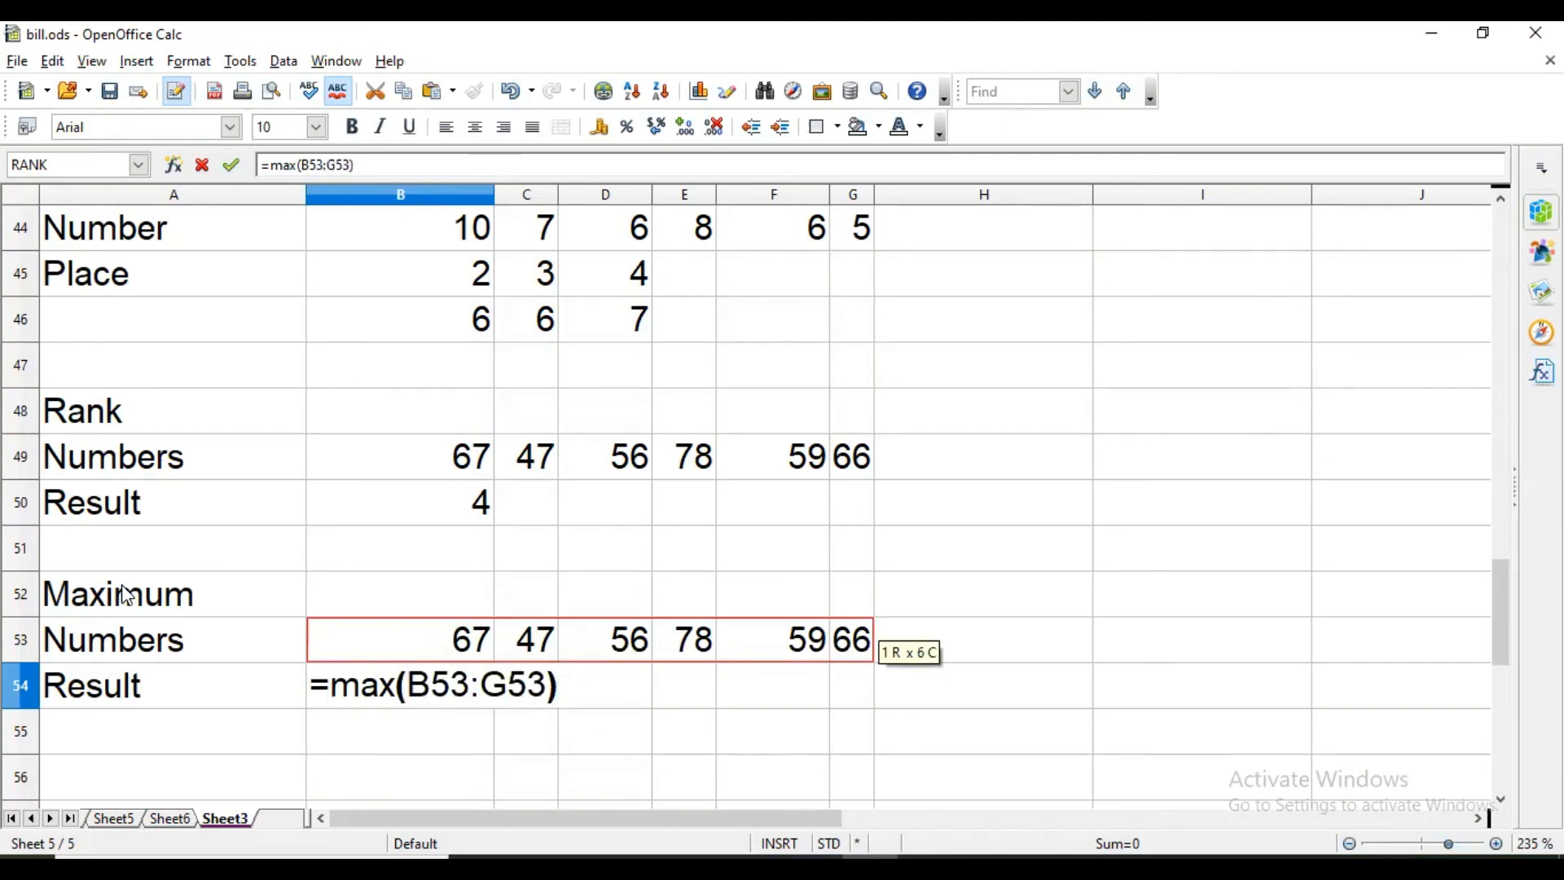
key(Return)
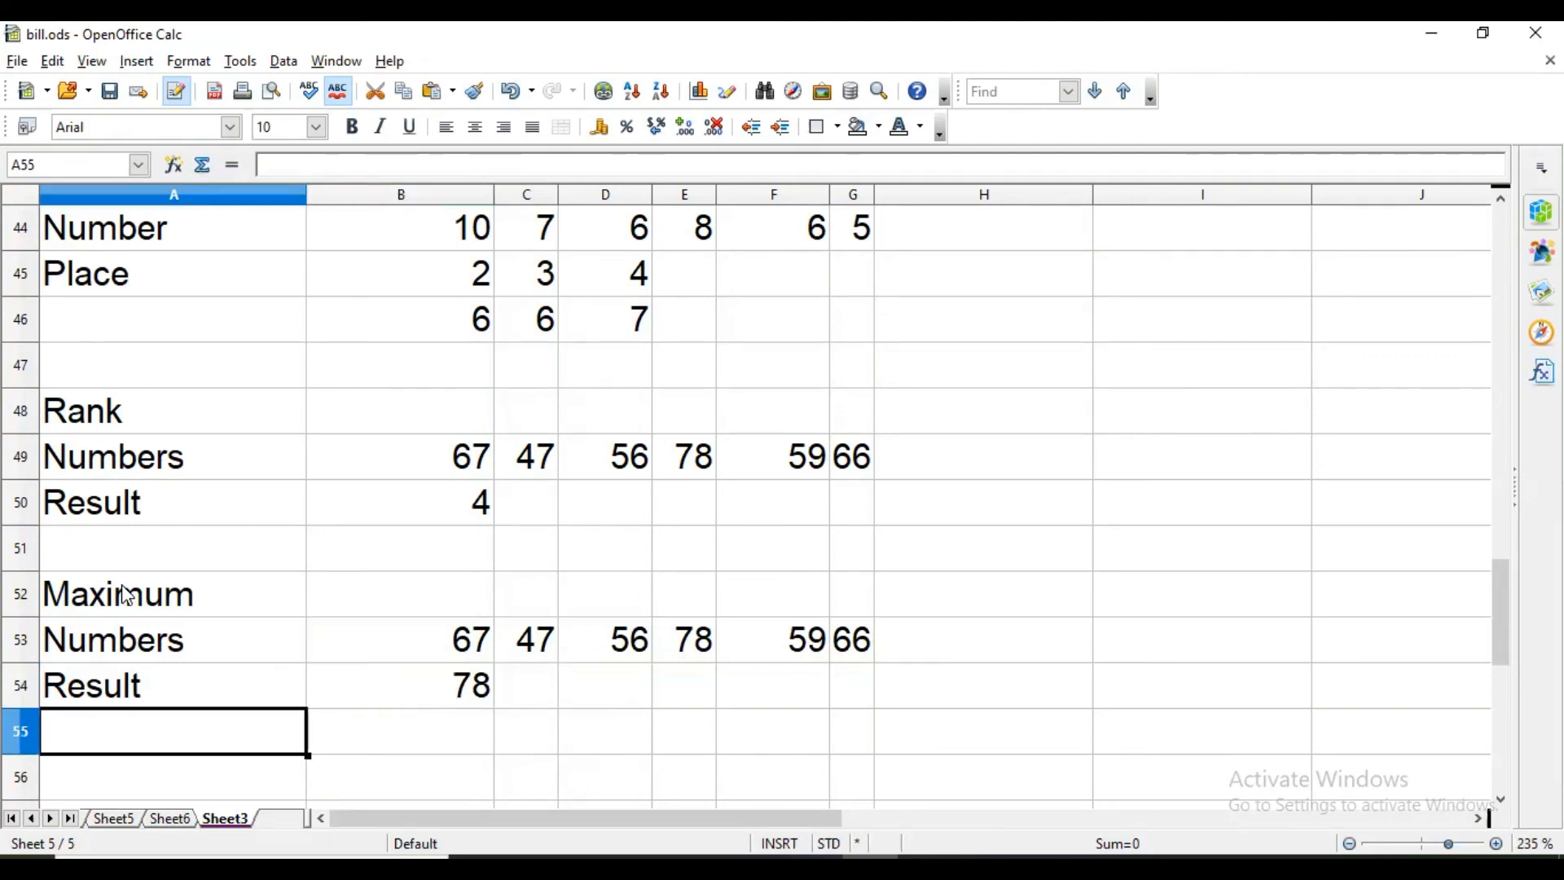
key(Up)
key(Right)
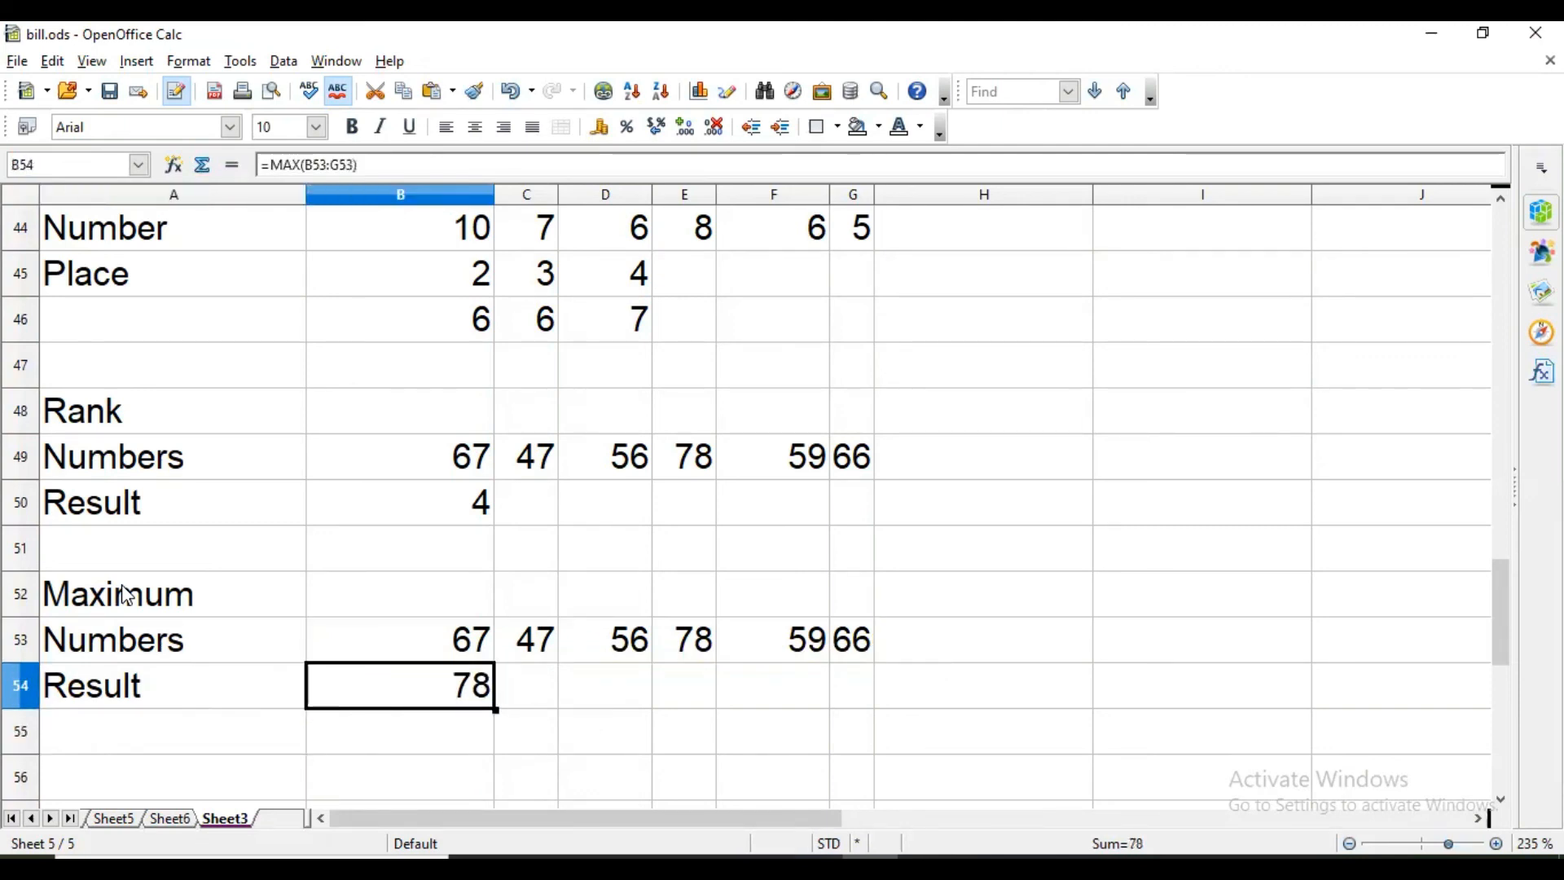
- Start a new example with the heading "Minimum" in cell A56, below the Maximum example
key(Down)
key(Left)
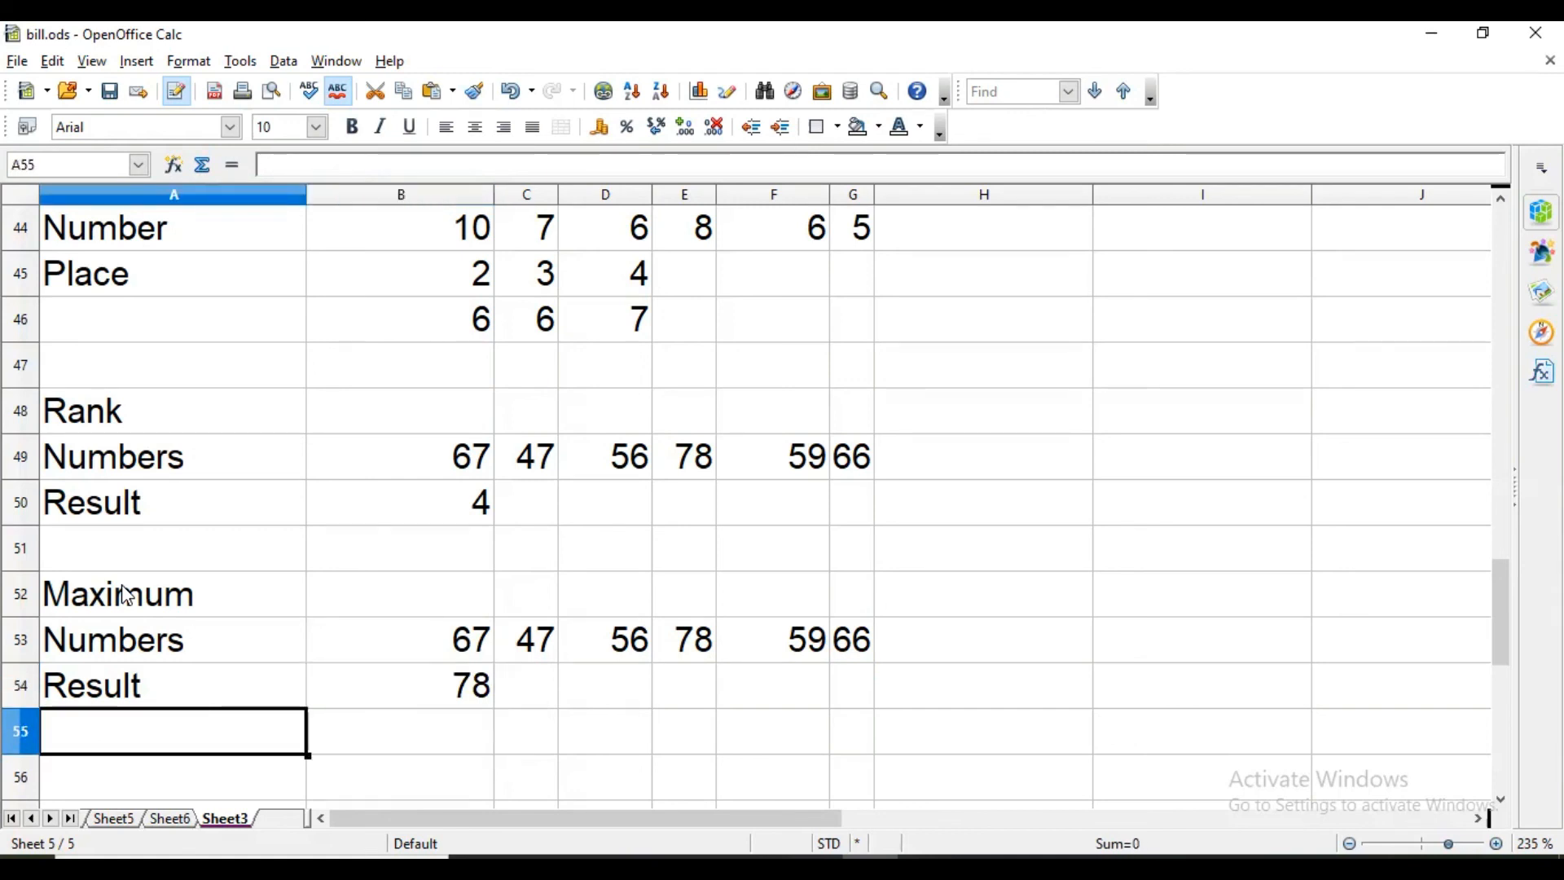
key(Down)
text(M)
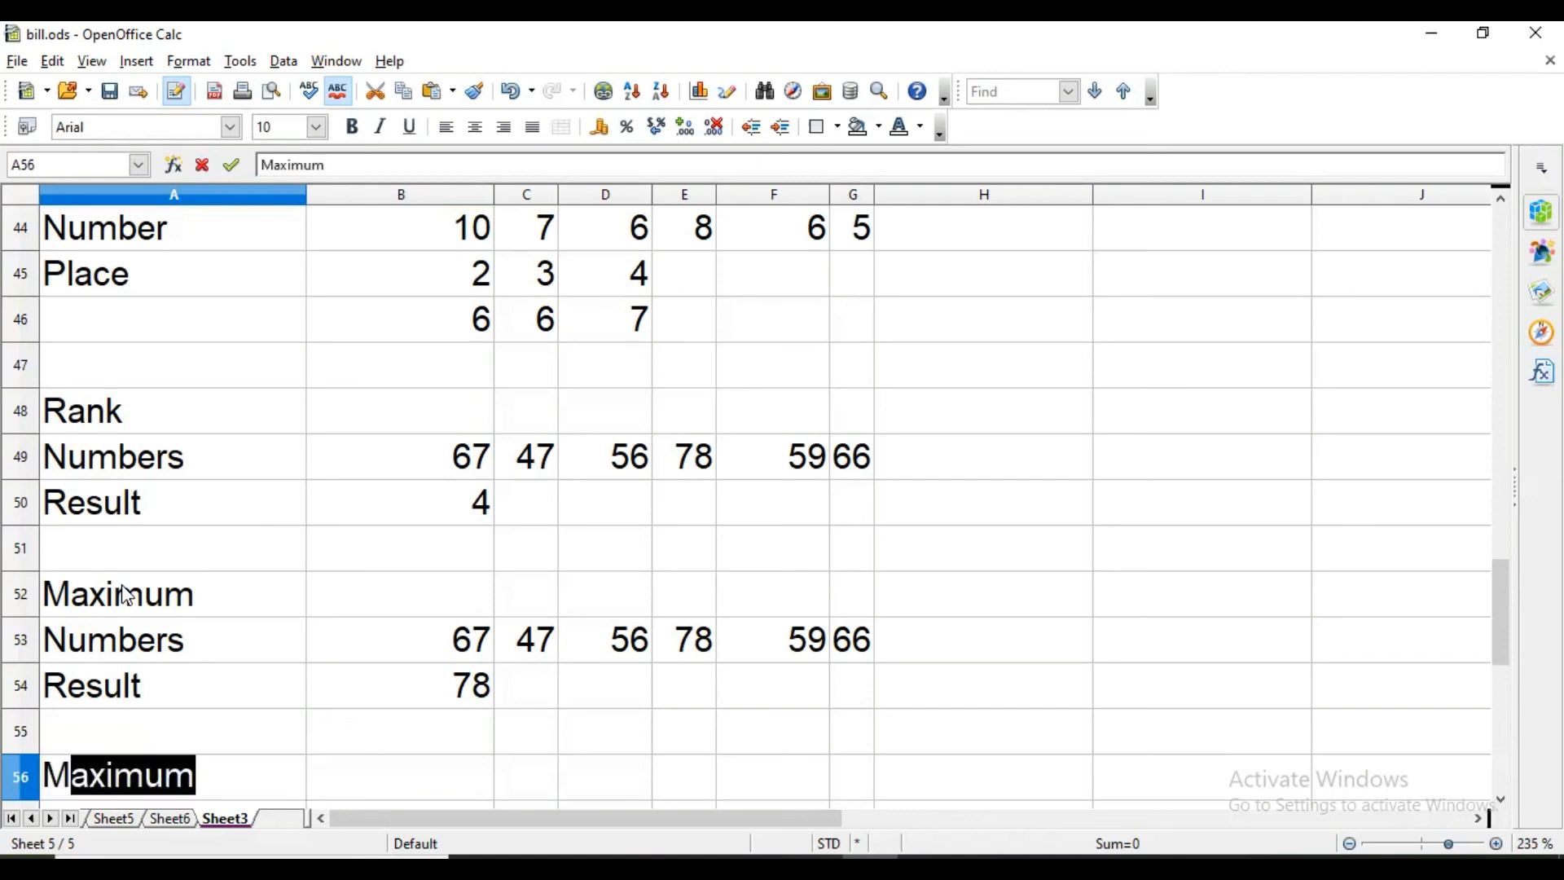
text(inimum)
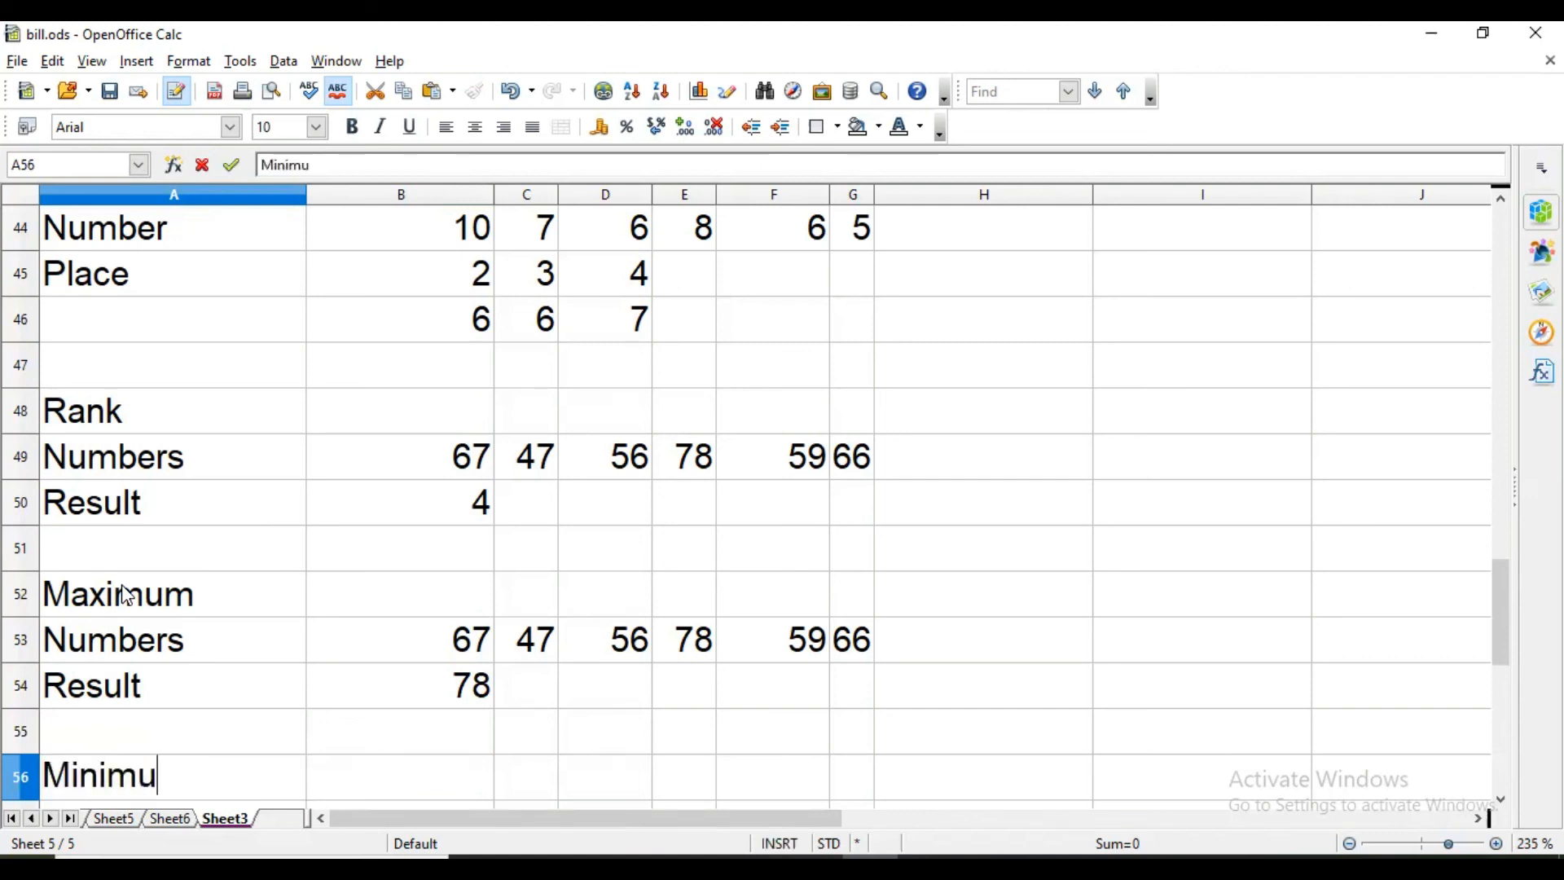
key(Return)
- Copy the Numbers row A53:G53 of the Maximum example to row 57, starting at cell A57 under the Minimum heading
key(Up)
key(Up)
key(Up)
key(Up)
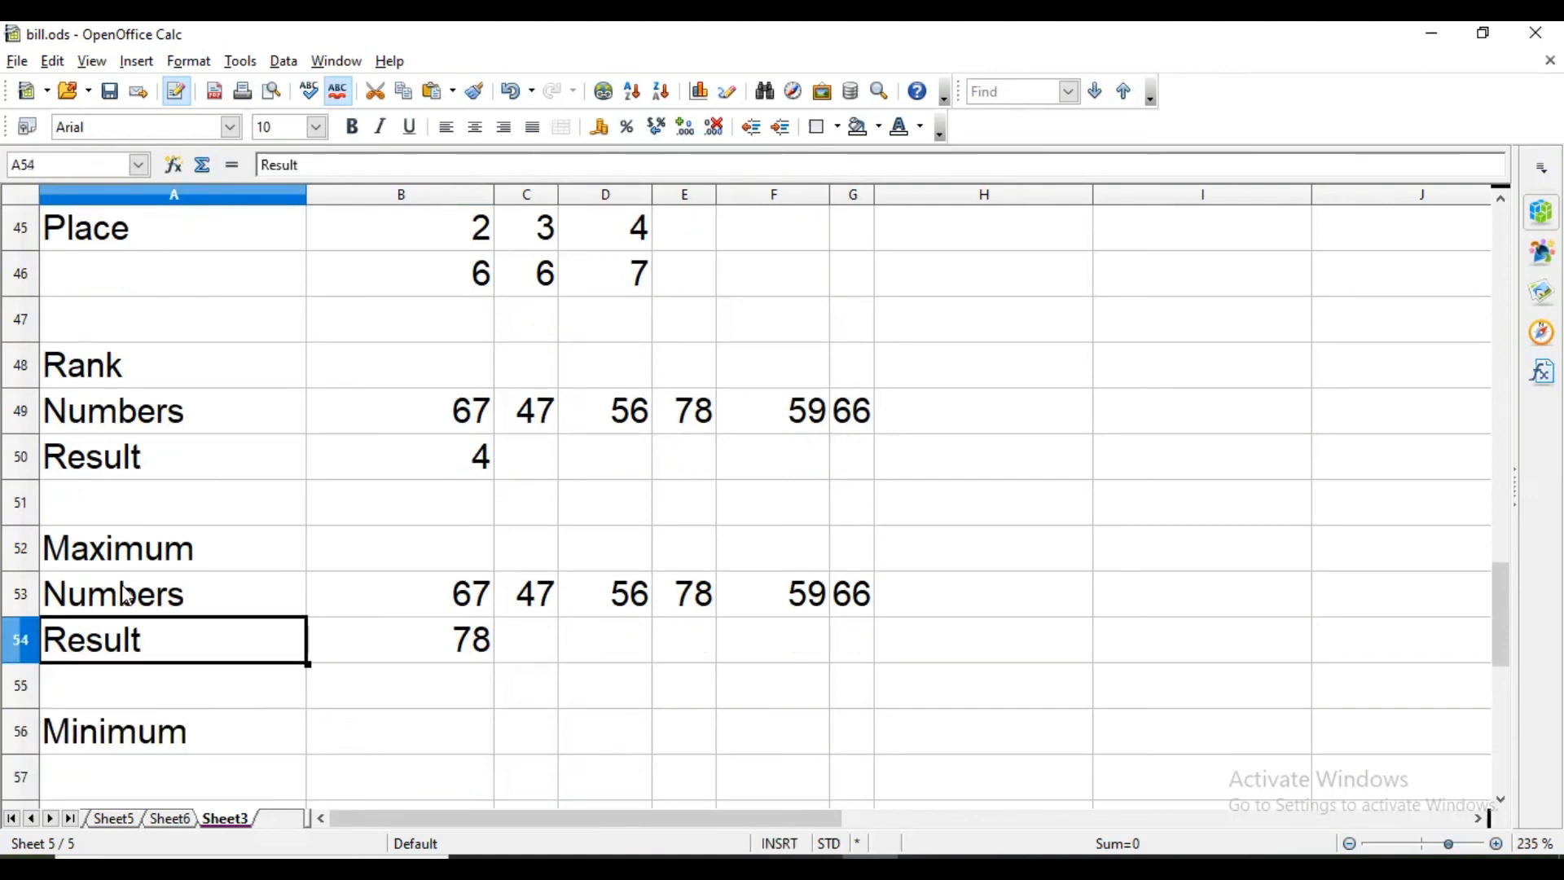
key(shift+End)
key(ctrl+c)
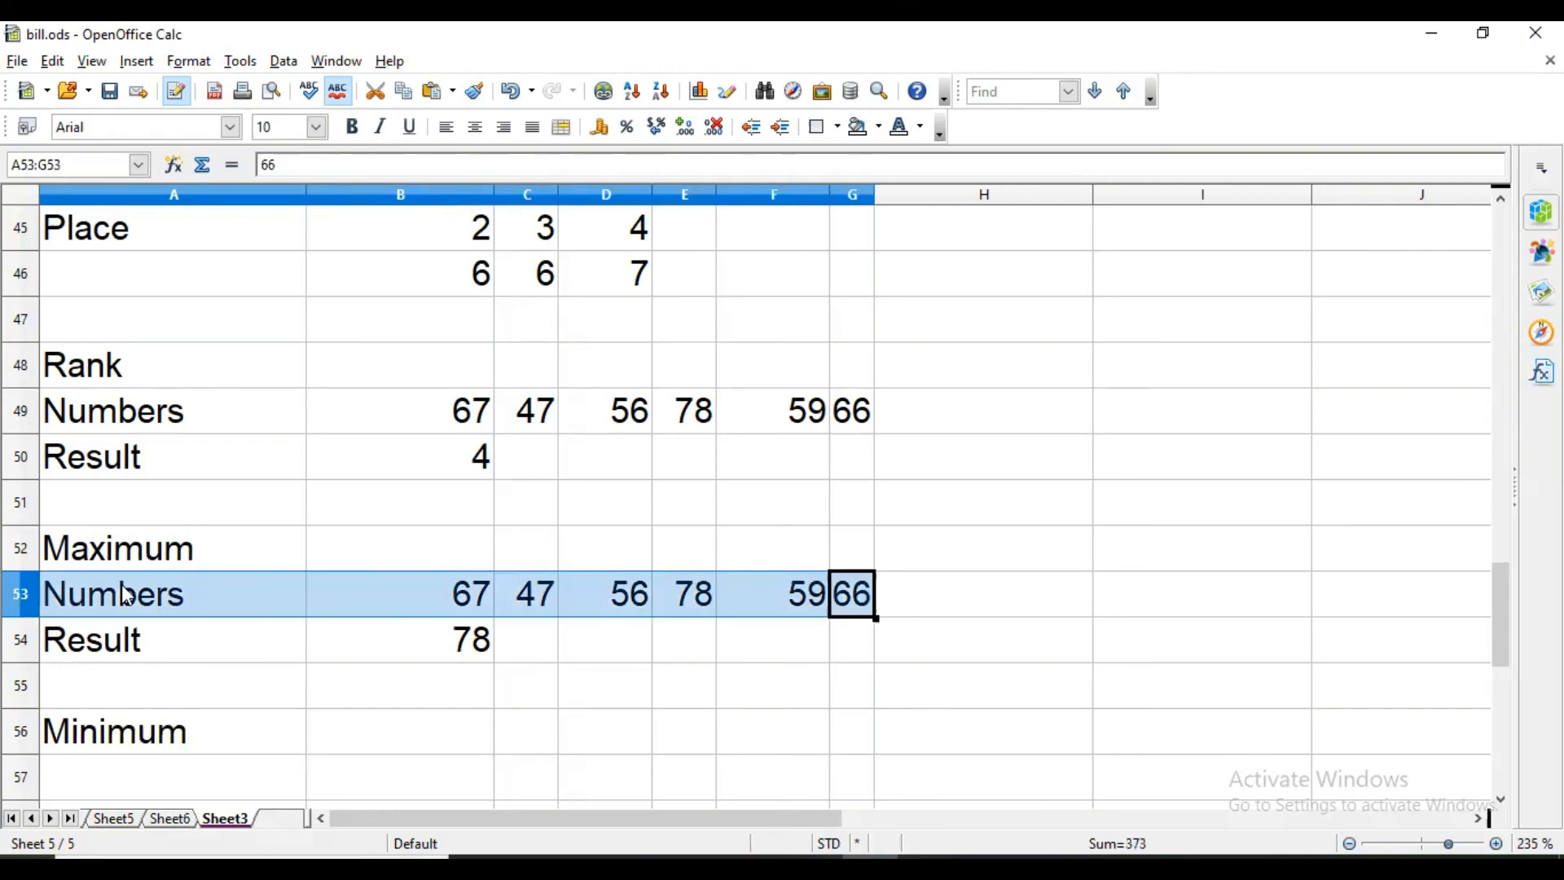
key(Down)
key(Down)
key(Down)
key(Down)
key(Left)
key(Home)
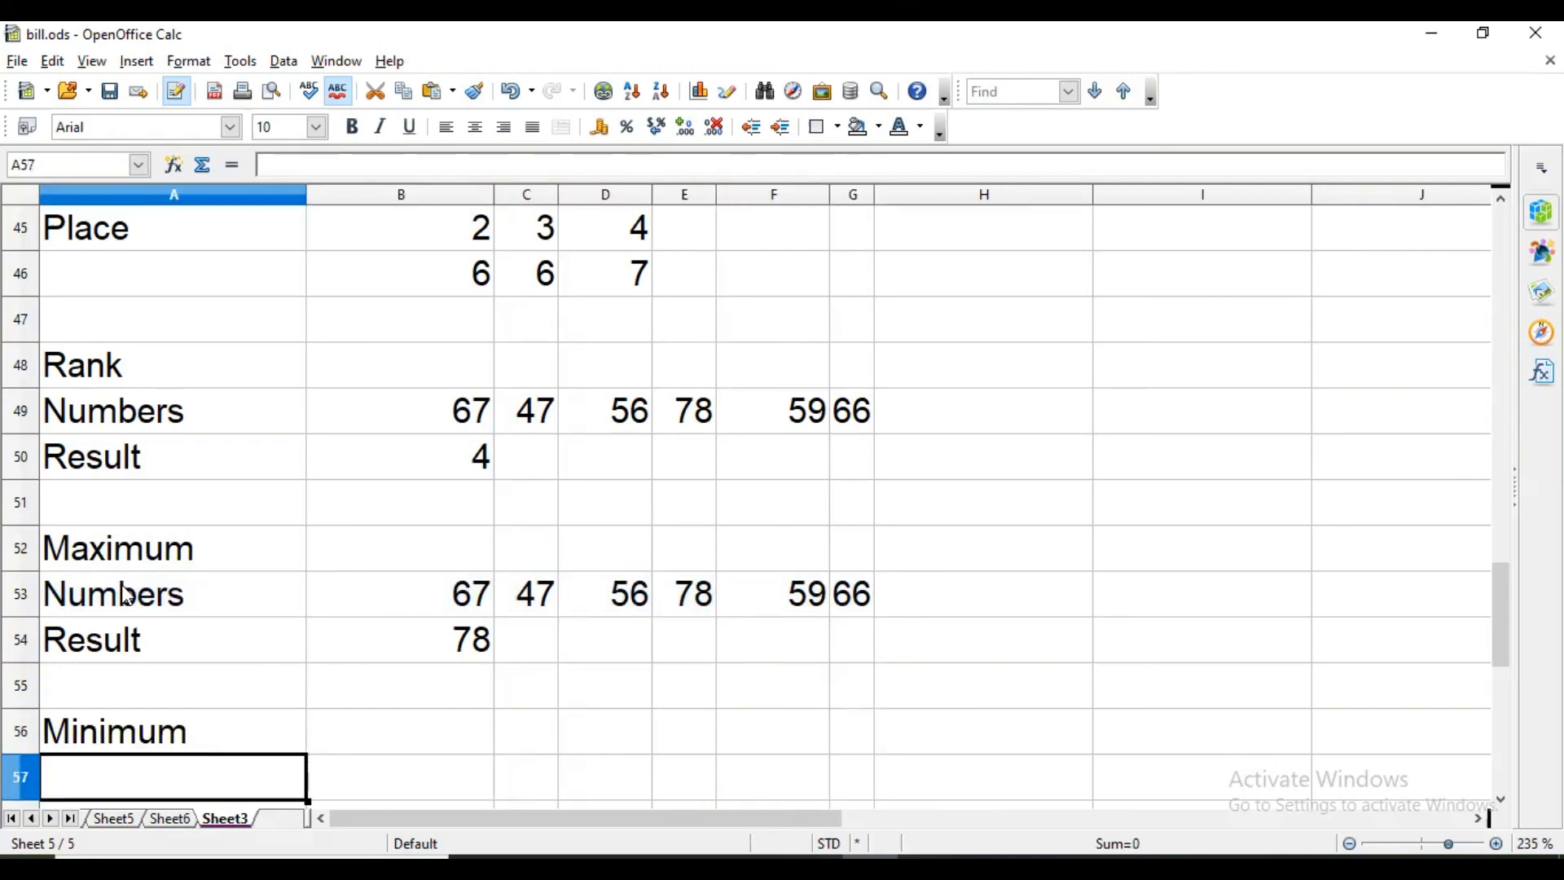
key(ctrl+v)
key(Tab)
key(Down)
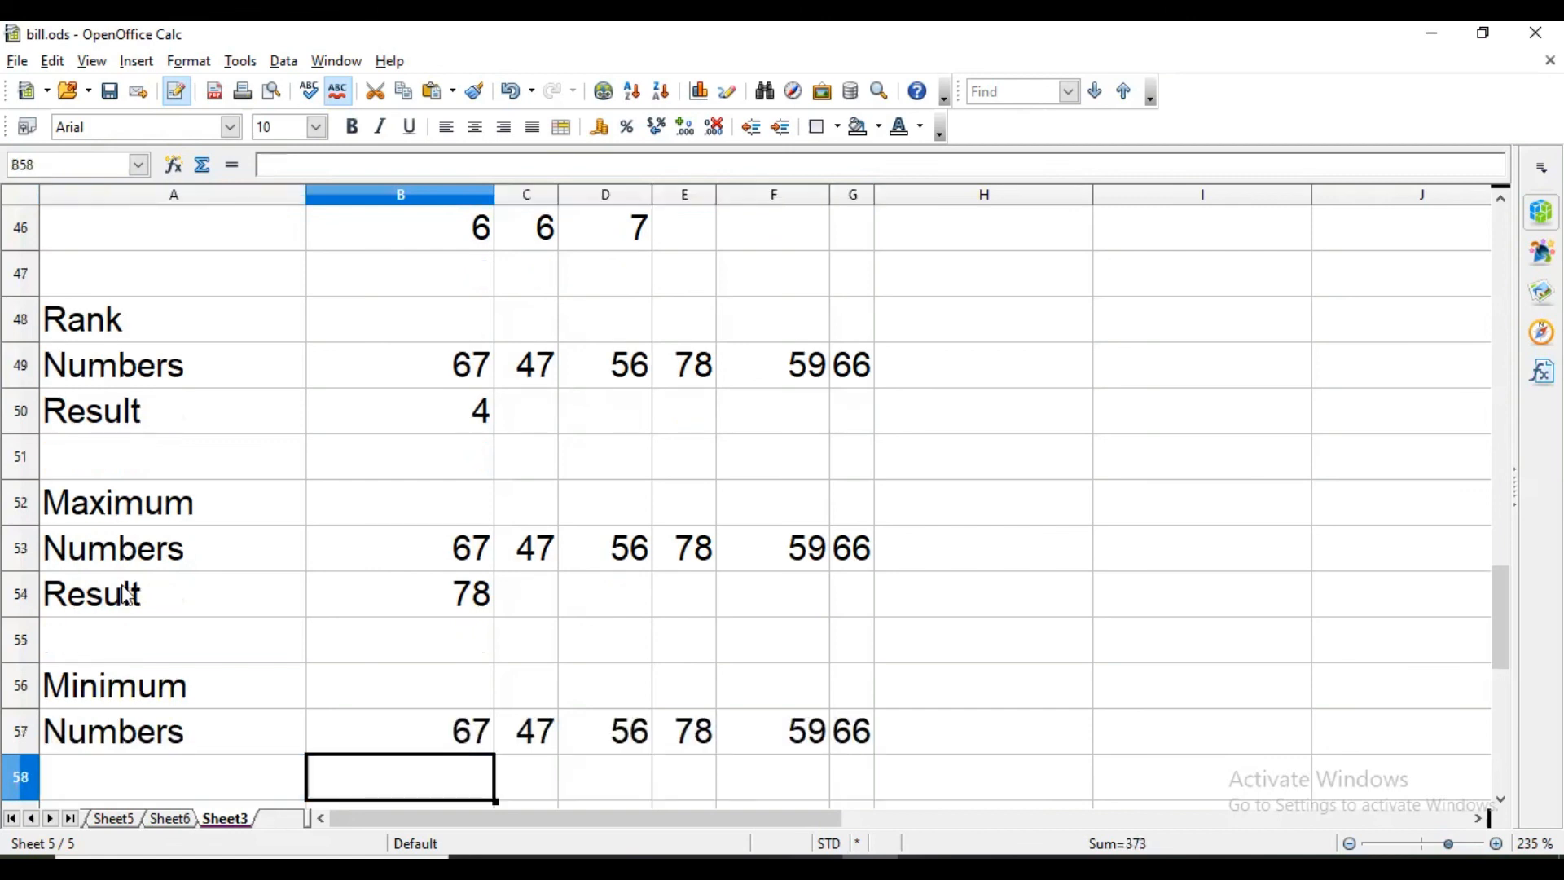
key(Left)
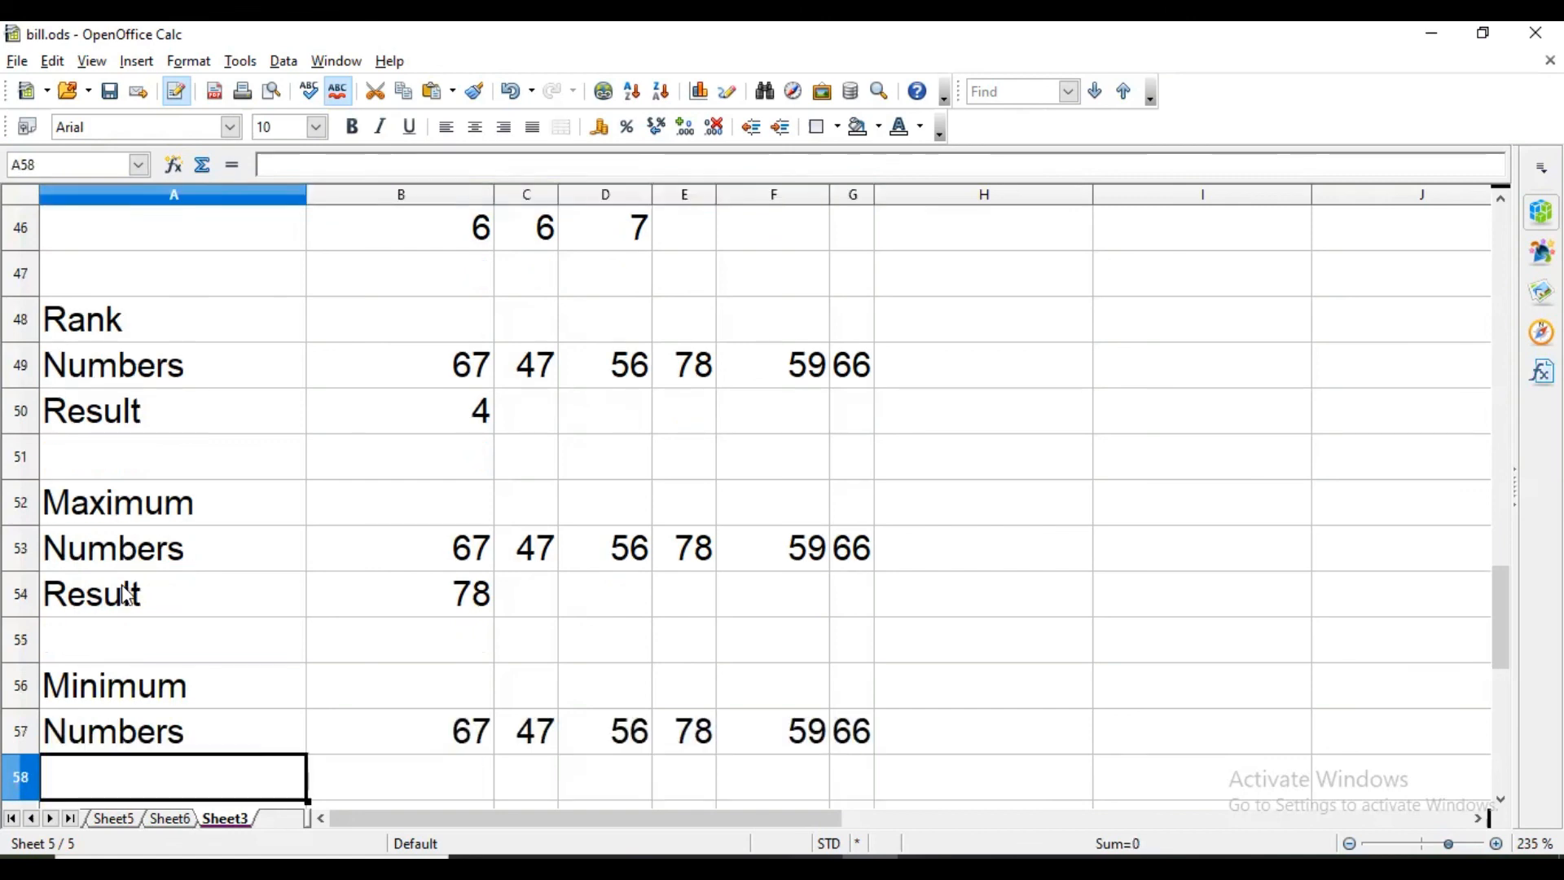
- Label cell A58 "Result" and find the smallest number in row 57 with the formula =MIN(B57:G57) in cell B58
text(Re)
key(Return)
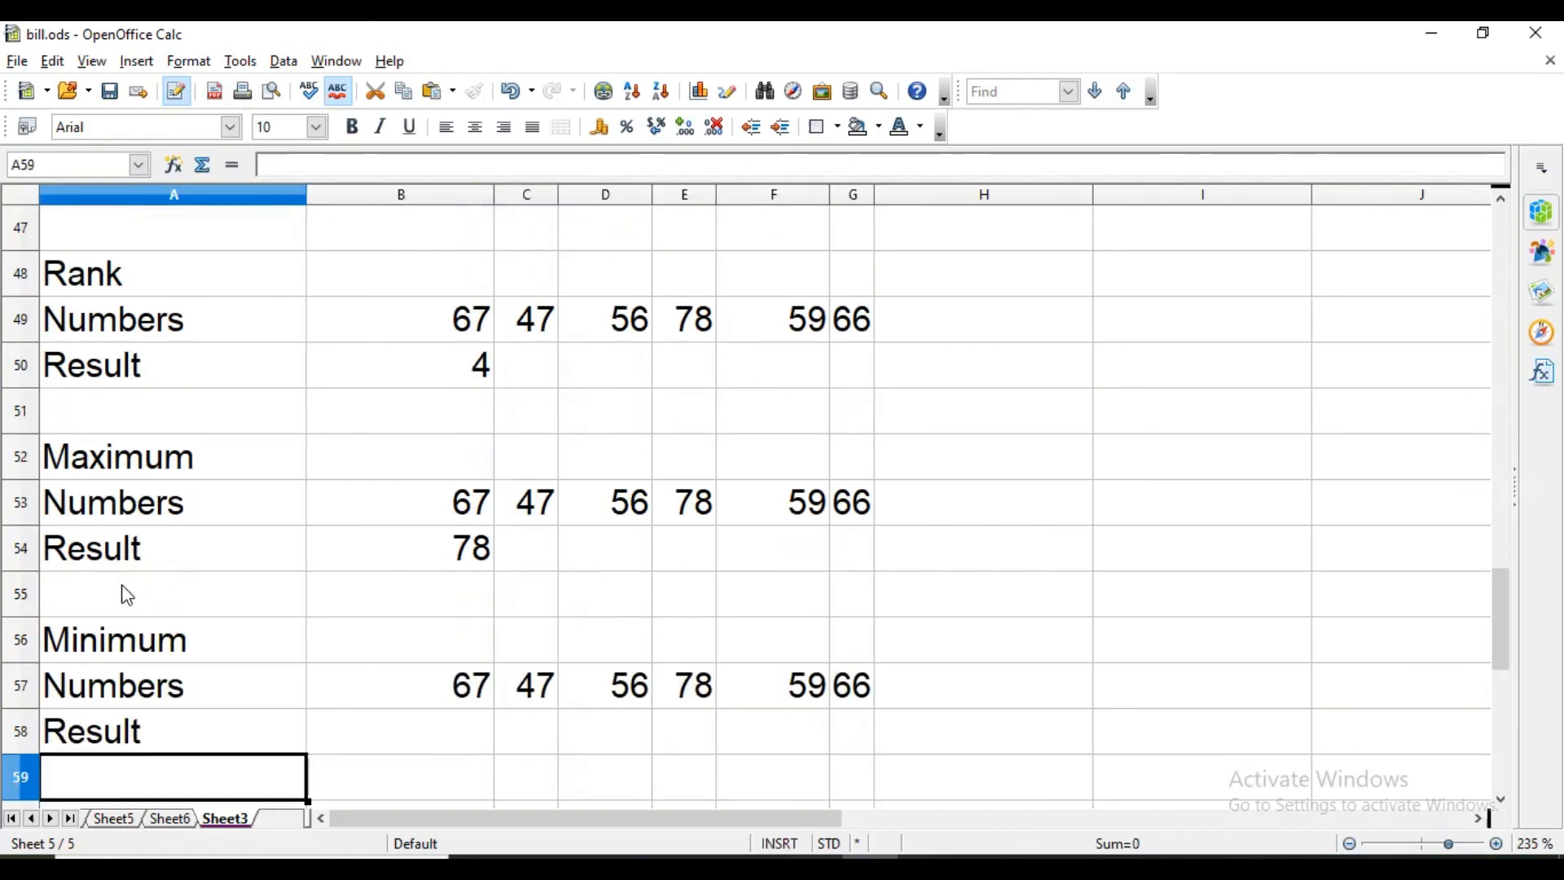
key(Up)
key(Right)
text(=)
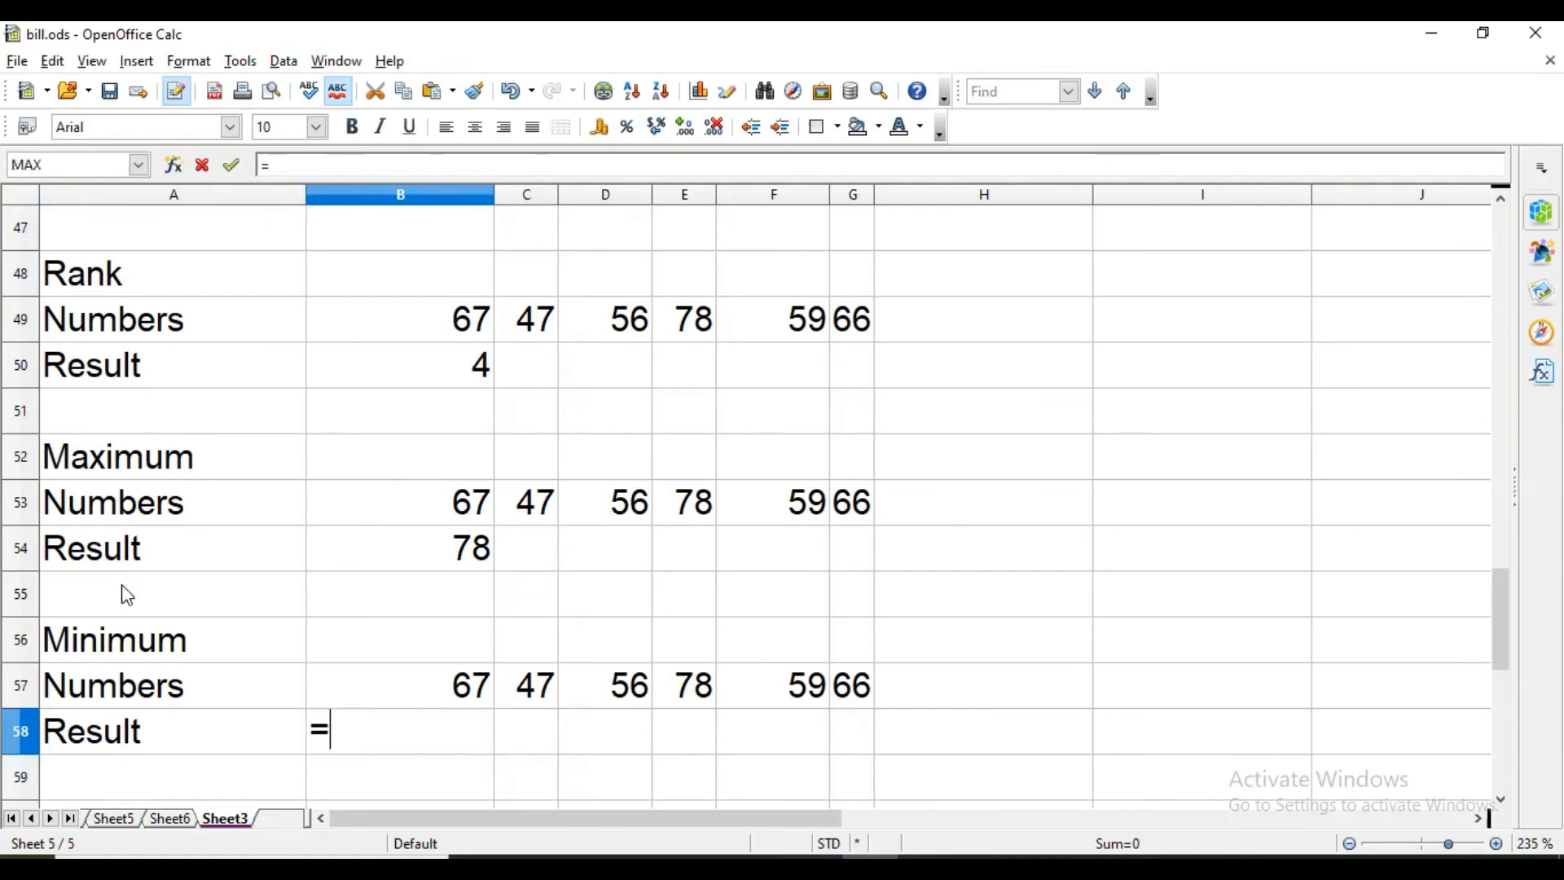
text(min)
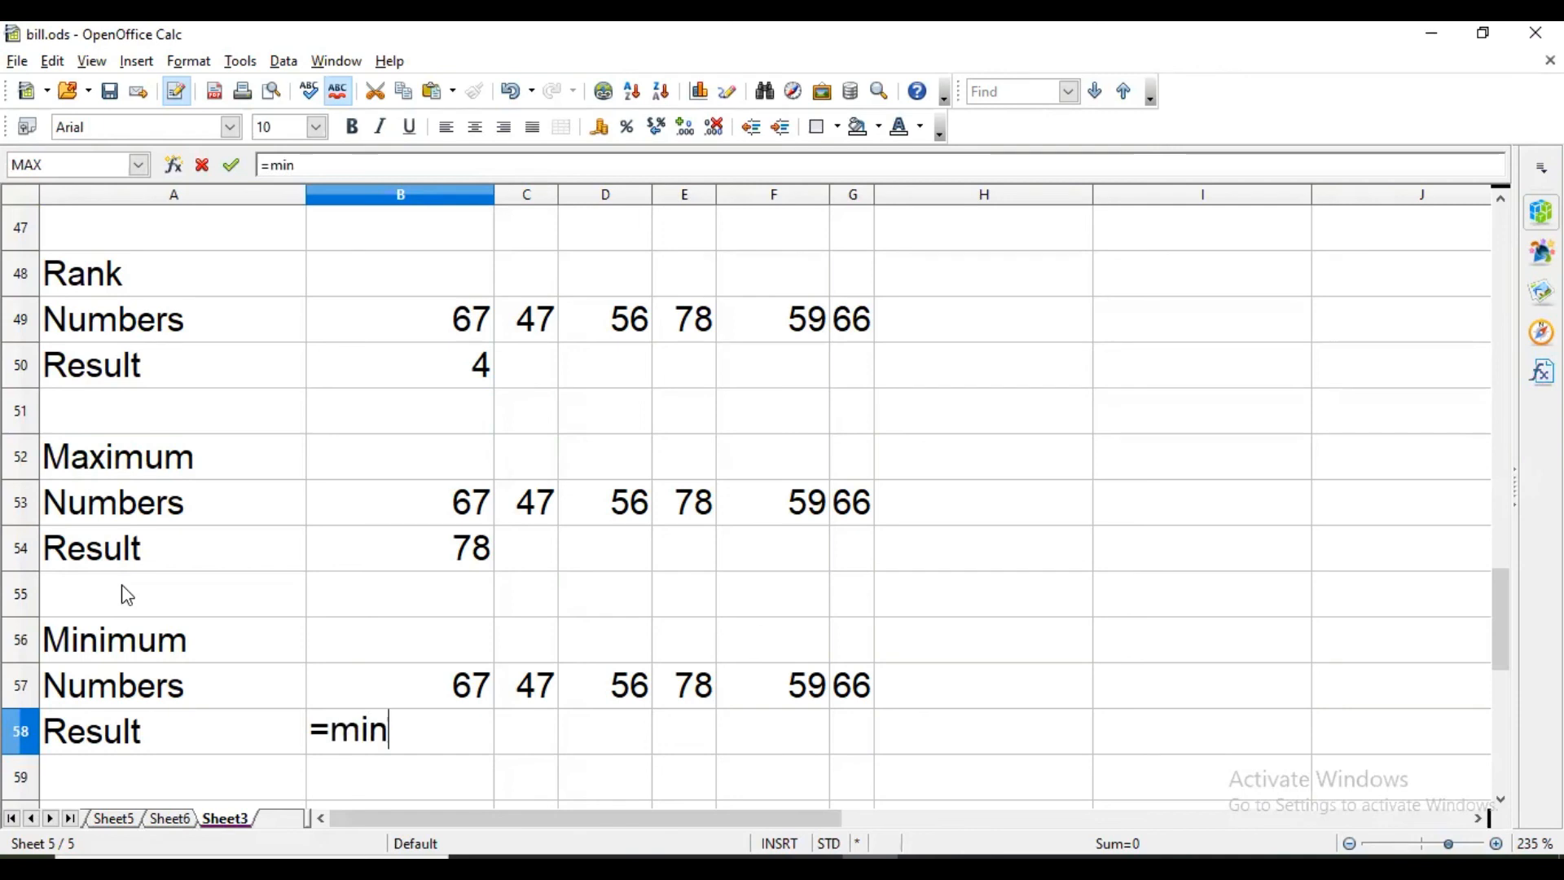
text(()
key(Up)
key(shift+Right)
key(shift+Right)
key(shift+Right)
key(shift+Right)
key(shift+Right)
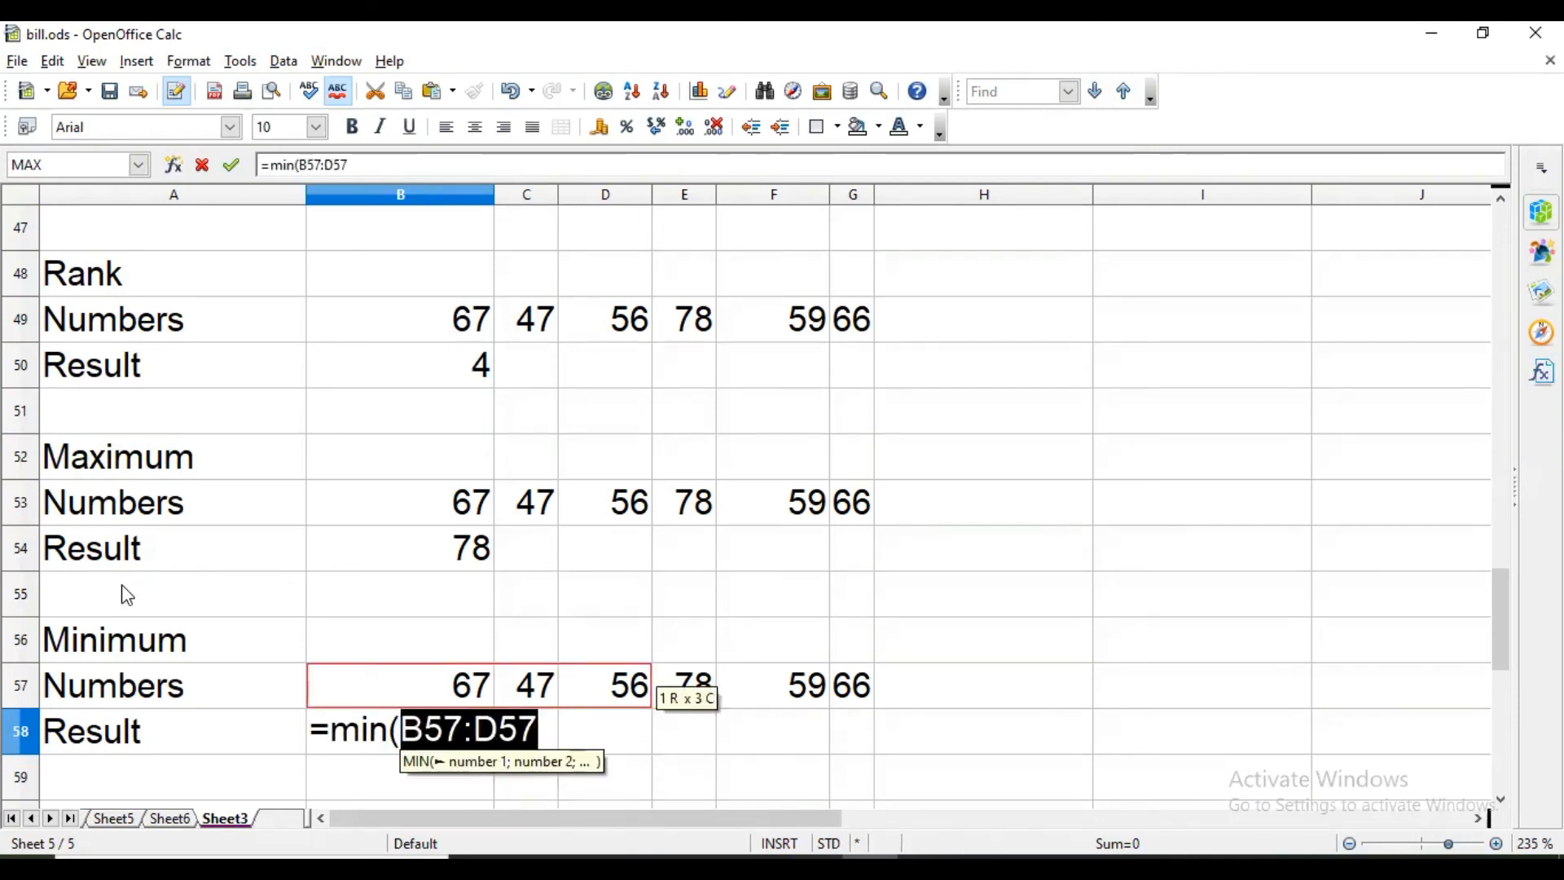
text())
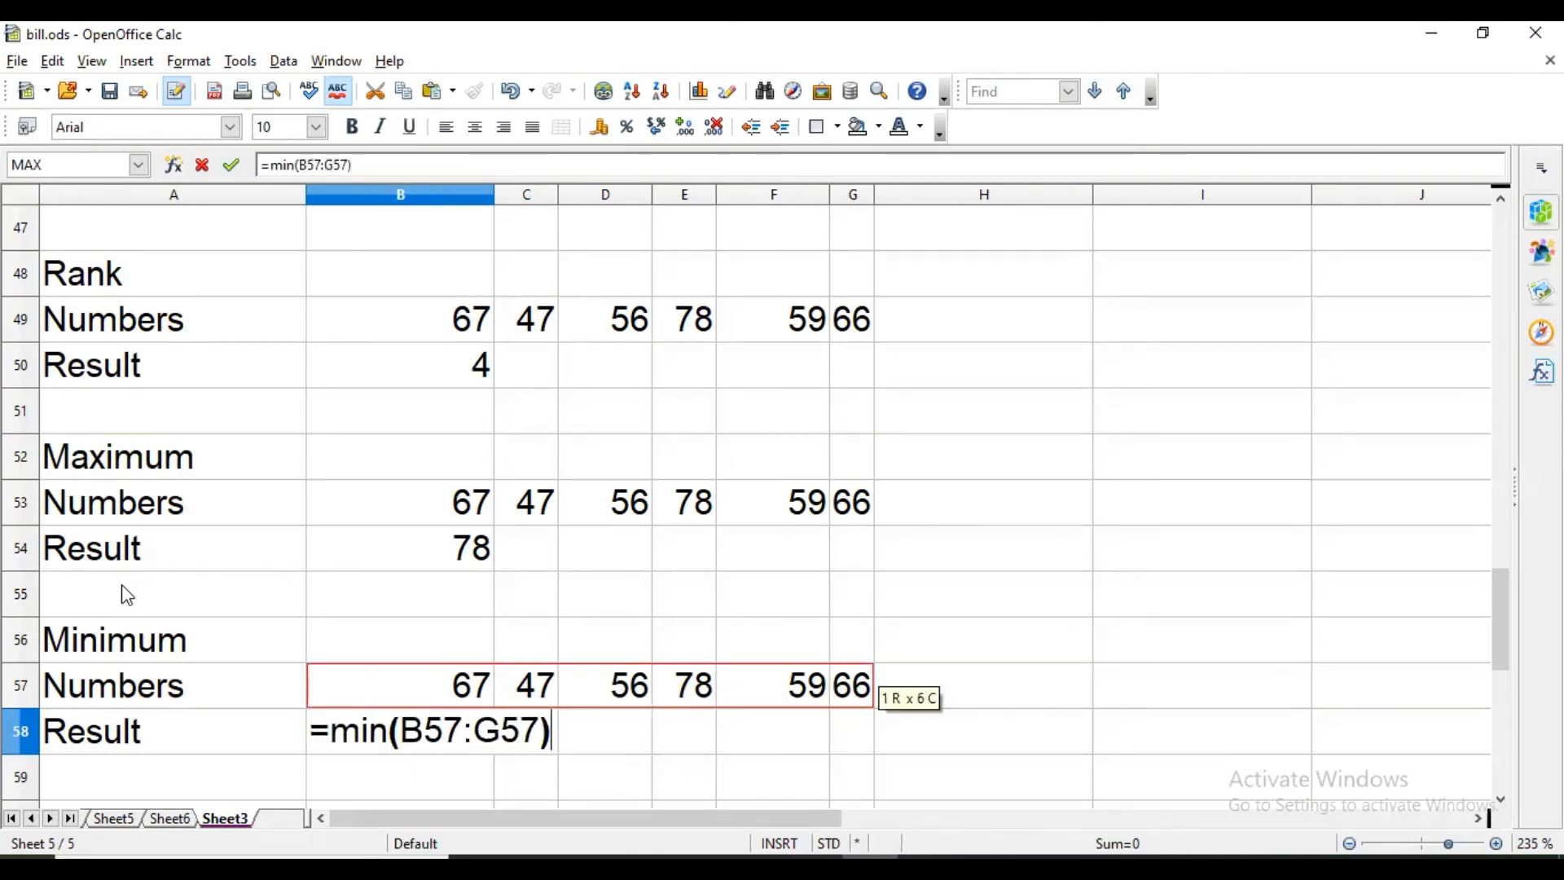
key(Return)
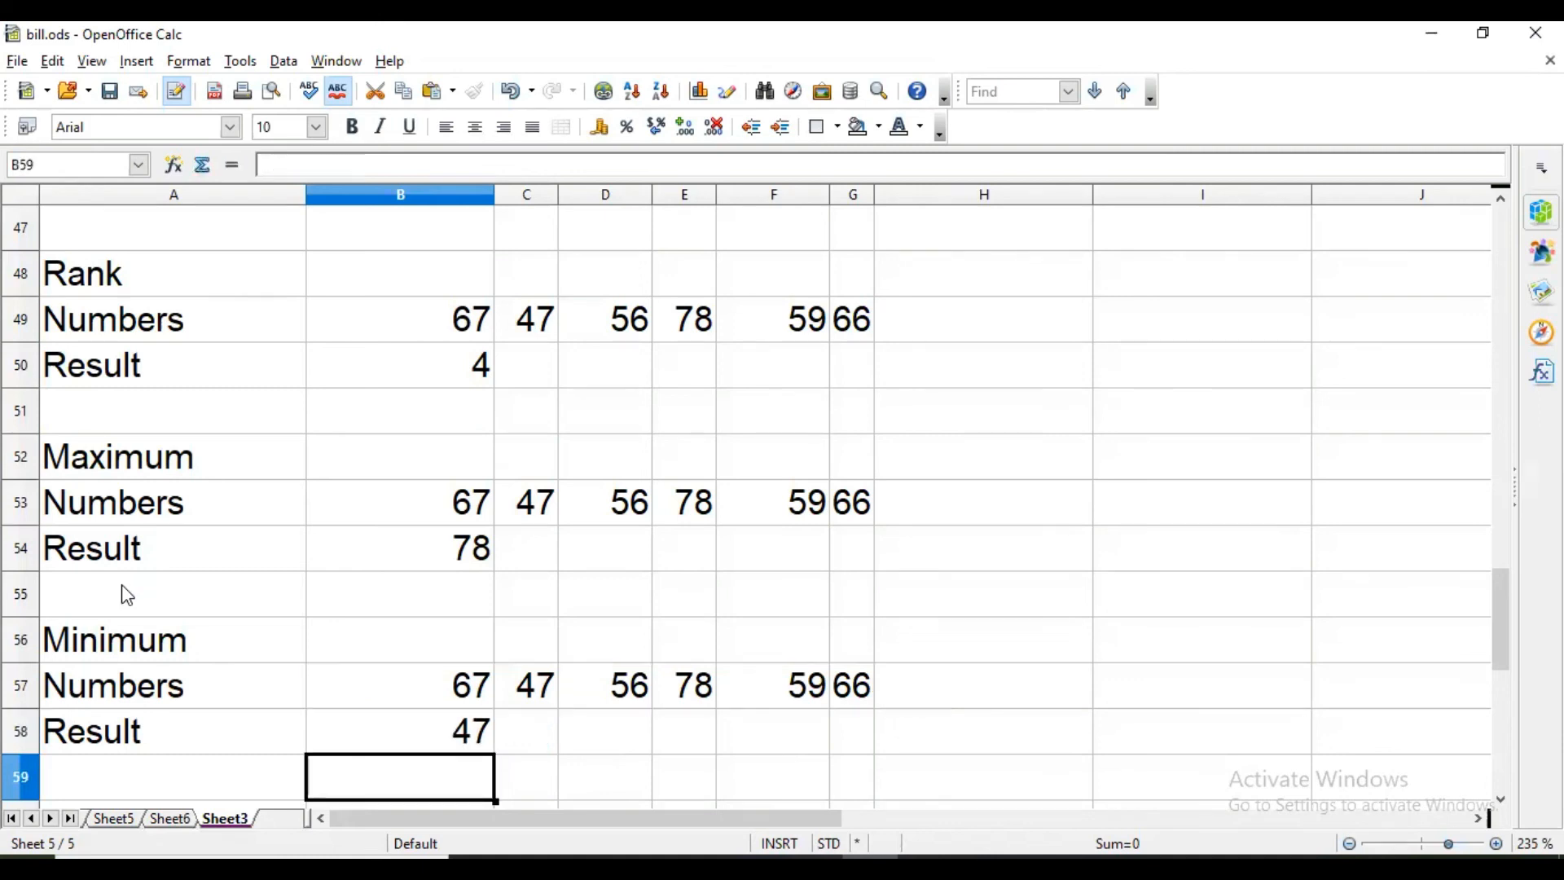
key(Up)
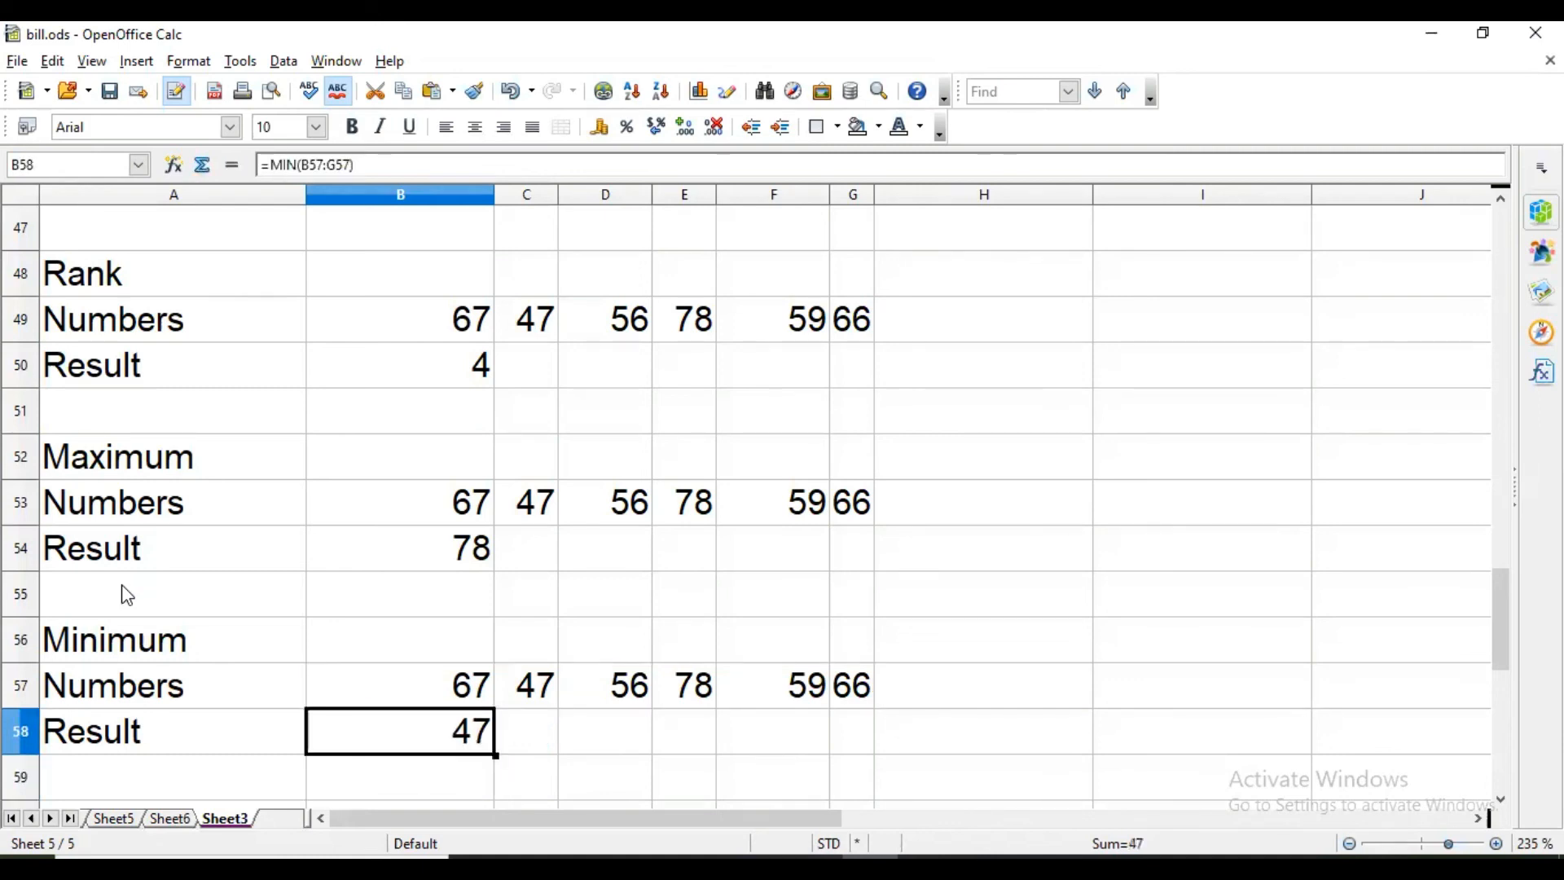